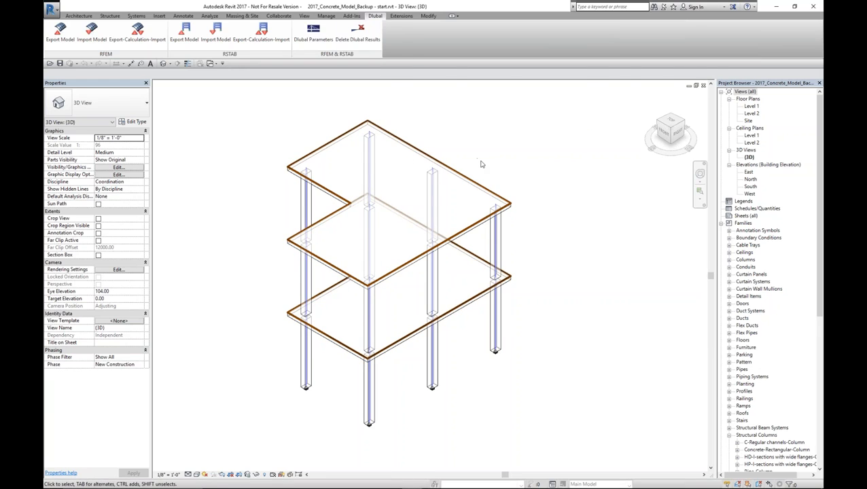
Examine the two floor slabs and the supporting columns together with their analytical lines in the 3D view
{"action": "middle_click_drag", "start_coordinate": [535, 376], "coordinate": [552, 343], "text": "shift"}
{"action": "scroll", "coordinate": [466, 290], "scroll_direction": "up", "scroll_amount": 2}
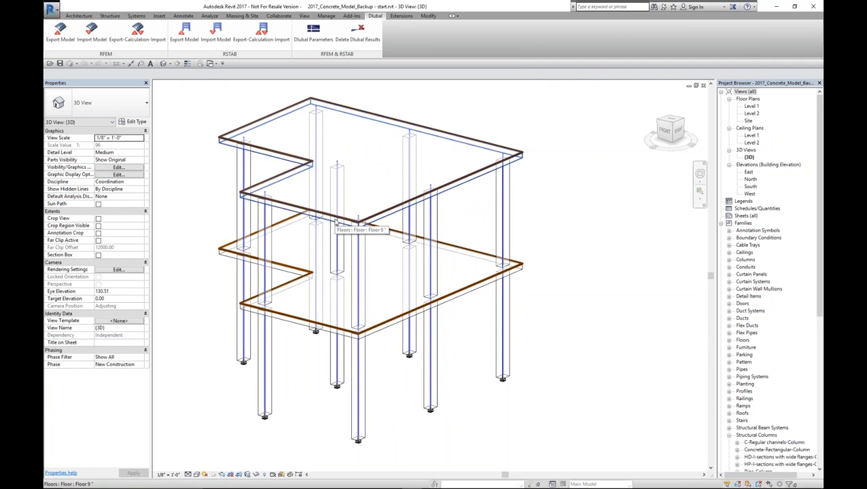
{"action": "middle_click_drag", "start_coordinate": [418, 364], "coordinate": [299, 245], "text": "shift"}
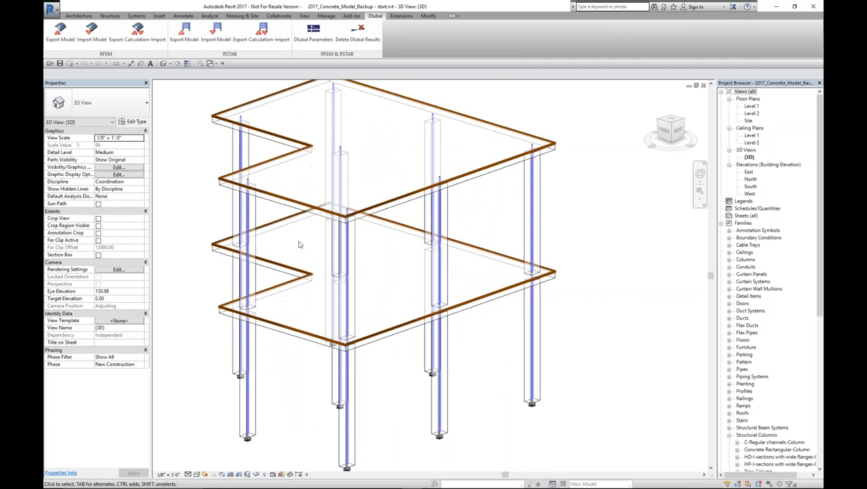
{"action": "scroll", "coordinate": [299, 245], "scroll_direction": "up", "scroll_amount": 2}
{"action": "left_click", "coordinate": [212, 177]}
{"action": "key", "text": "Escape"}
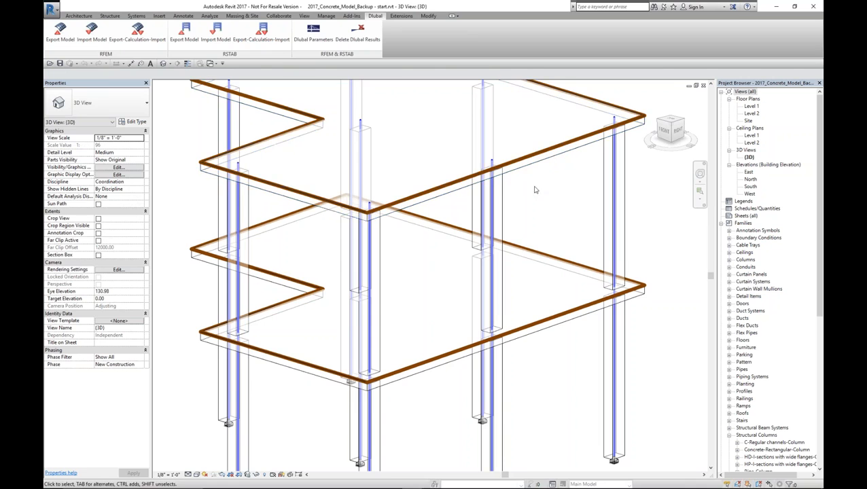
{"action": "scroll", "coordinate": [530, 203], "scroll_direction": "down", "scroll_amount": 2}
{"action": "middle_click_drag", "start_coordinate": [523, 243], "coordinate": [564, 291]}
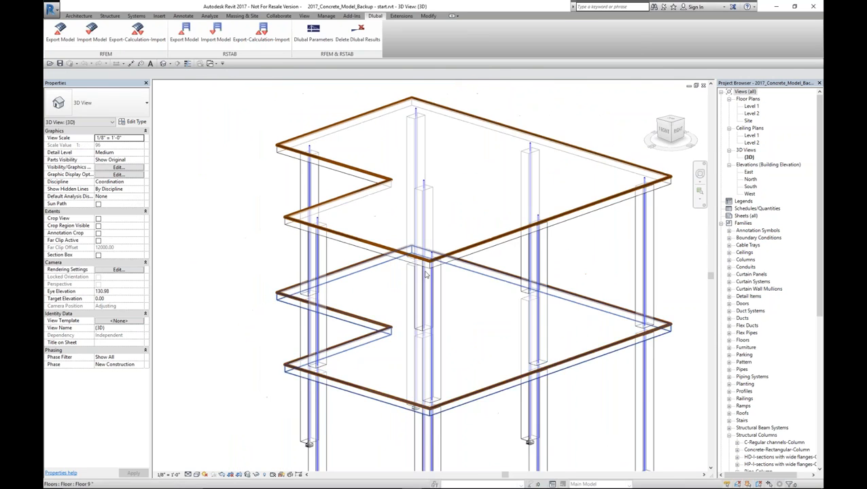
{"action": "scroll", "coordinate": [377, 248], "scroll_direction": "up", "scroll_amount": 2}
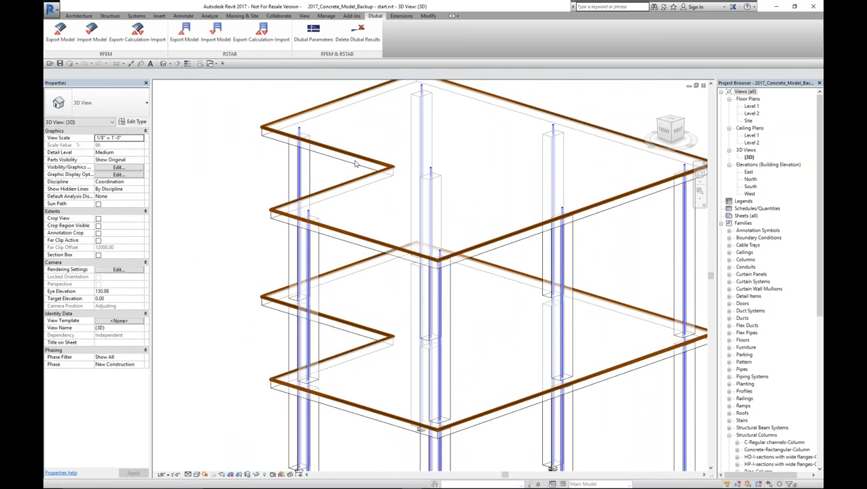
Set the alignment method of the upper floor's analytical model to Projection
{"action": "left_click", "coordinate": [328, 237]}
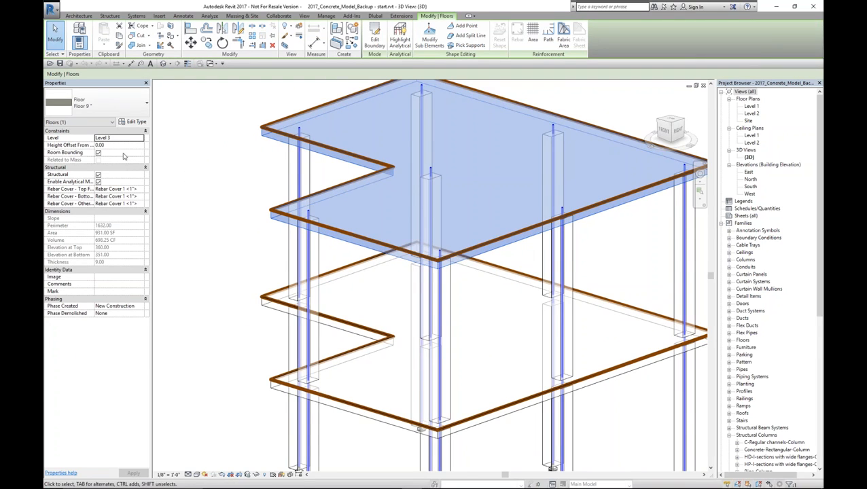
{"action": "left_click", "coordinate": [85, 123]}
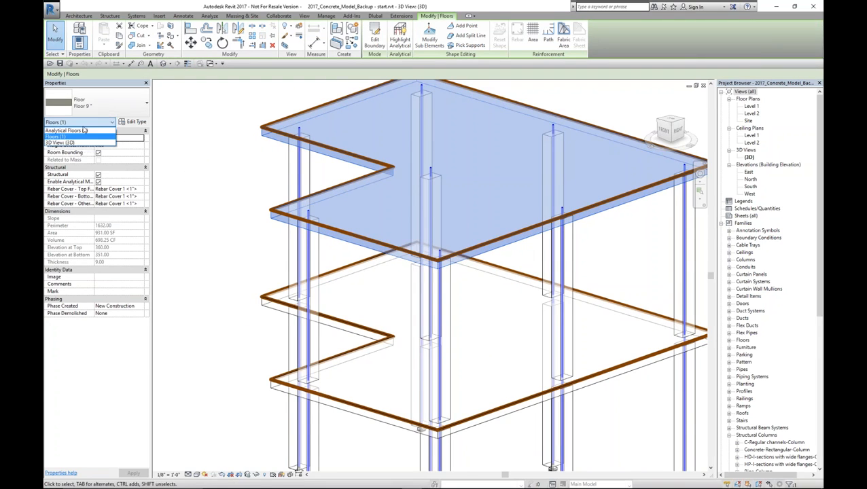
{"action": "left_click", "coordinate": [73, 131]}
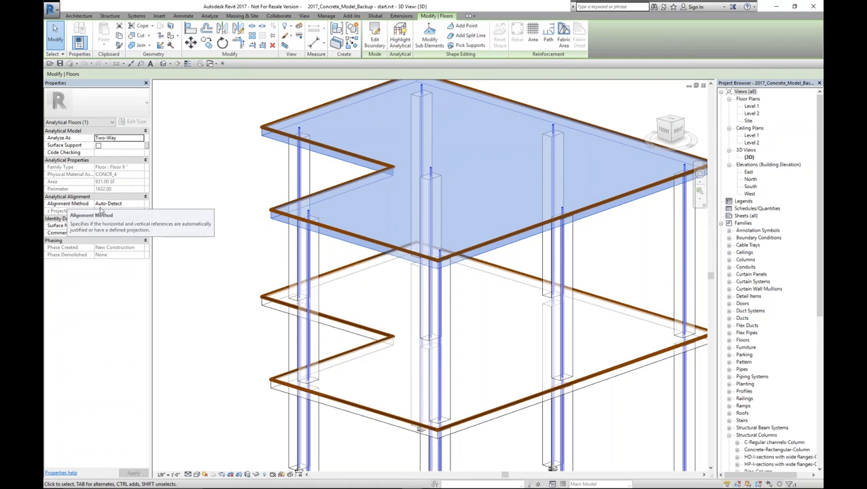
{"action": "left_click", "coordinate": [121, 205]}
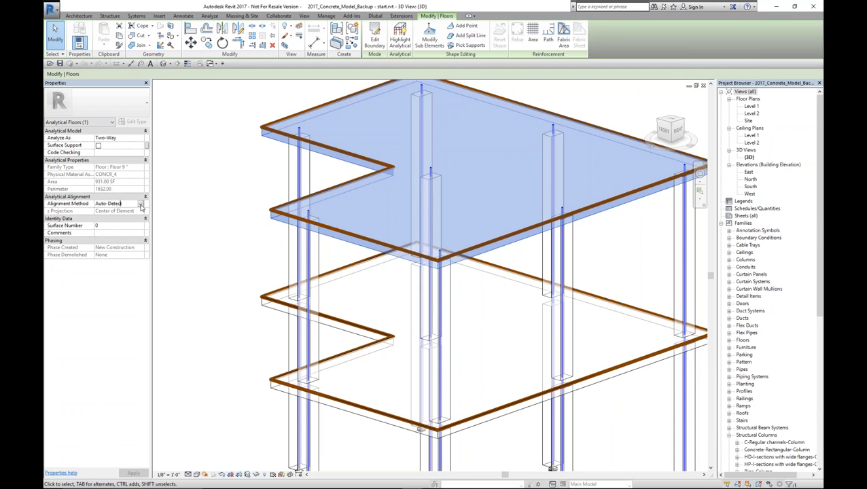
{"action": "left_click", "coordinate": [141, 205]}
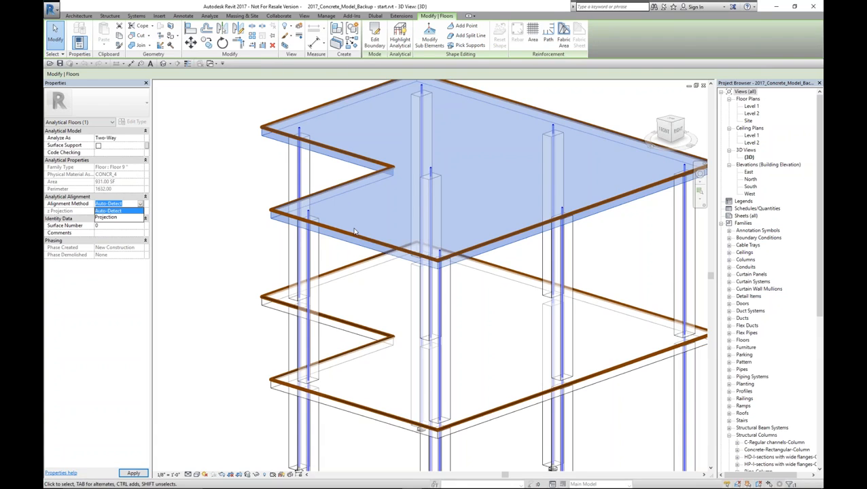
{"action": "left_click", "coordinate": [115, 217]}
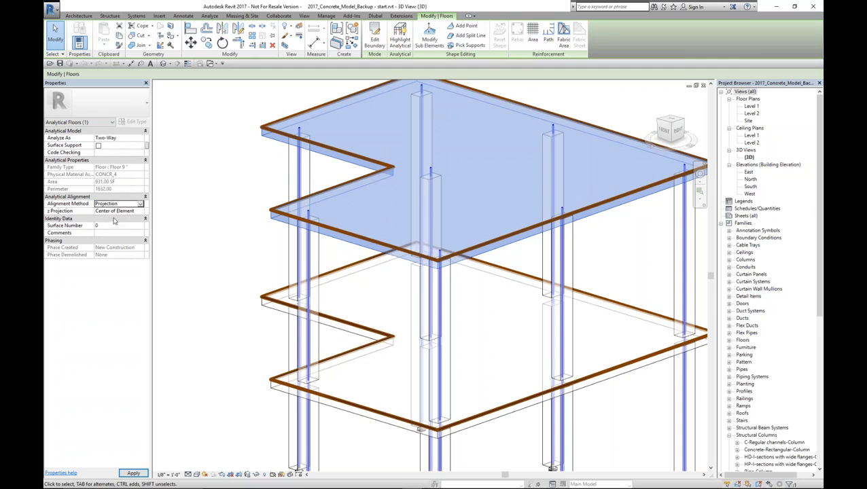
Set the z projection of the upper floor's analytical model to Bottom of Element
{"action": "left_click", "coordinate": [125, 211]}
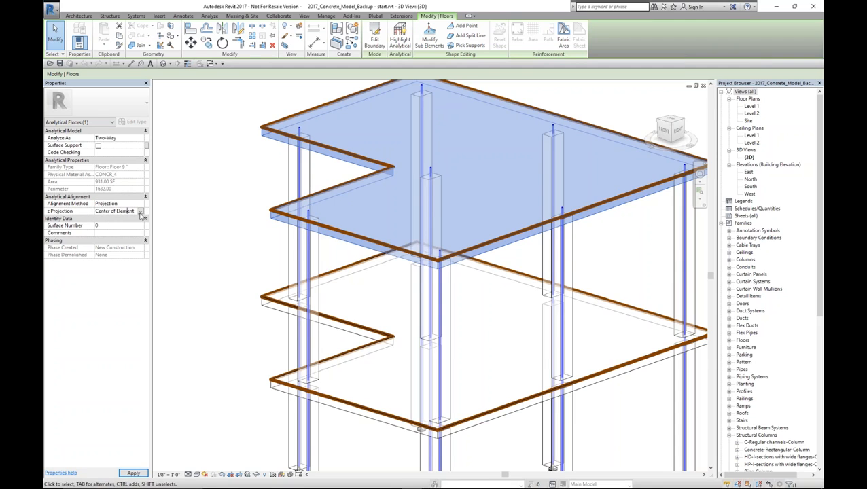
{"action": "scroll", "coordinate": [280, 217], "scroll_direction": "up", "scroll_amount": 3}
{"action": "scroll", "coordinate": [280, 218], "scroll_direction": "up", "scroll_amount": 3}
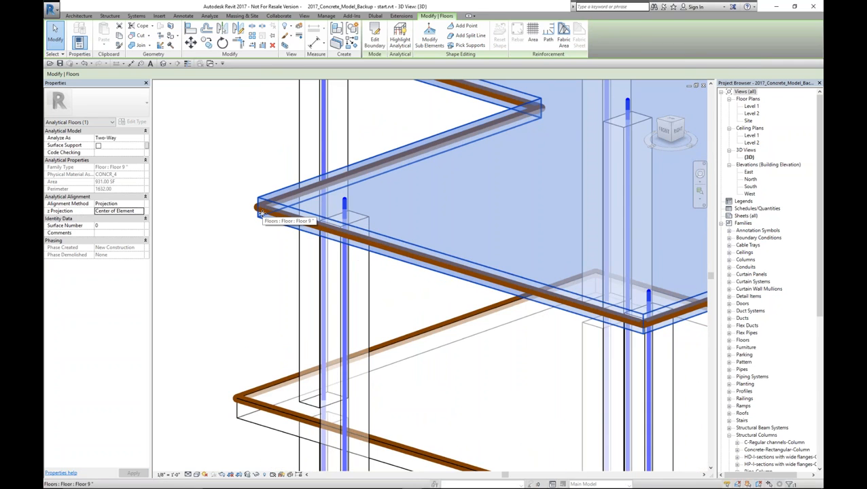
{"action": "scroll", "coordinate": [260, 212], "scroll_direction": "down", "scroll_amount": 3}
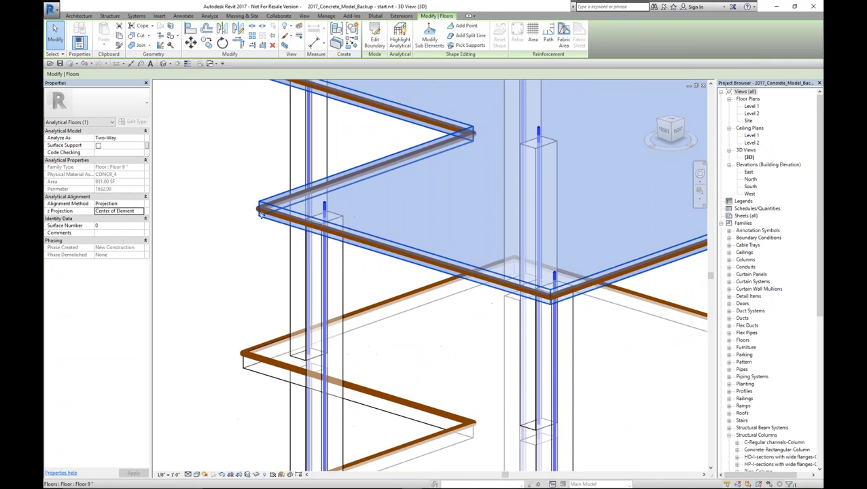
{"action": "left_click", "coordinate": [140, 211]}
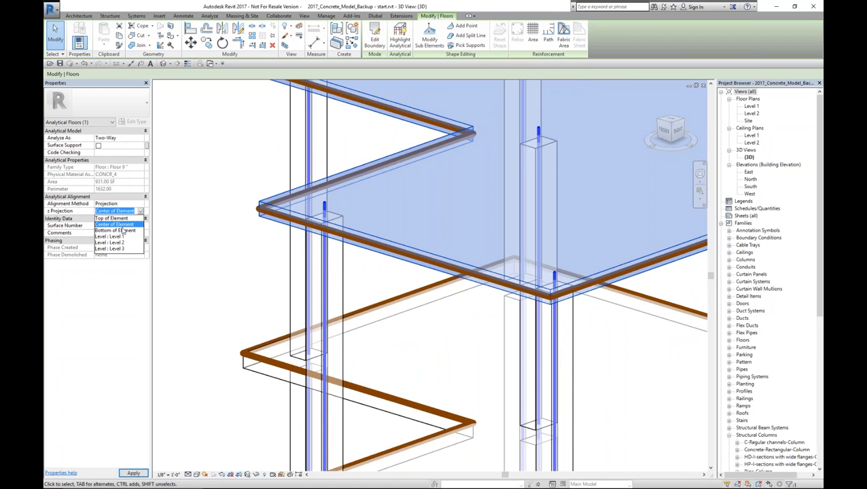
{"action": "left_click", "coordinate": [123, 231]}
{"action": "left_click", "coordinate": [141, 211]}
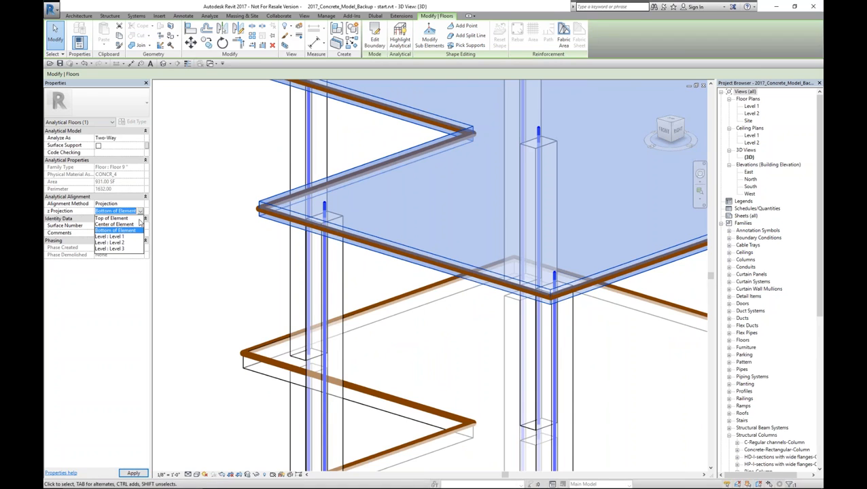
{"action": "left_click", "coordinate": [214, 247]}
Hide all model categories in the 3D view through the Visibility/Graphic Overrides so only the analytical model is displayed
{"action": "middle_click_drag", "start_coordinate": [214, 247], "coordinate": [333, 218], "text": "shift"}
{"action": "scroll", "coordinate": [335, 208], "scroll_direction": "down", "scroll_amount": 3}
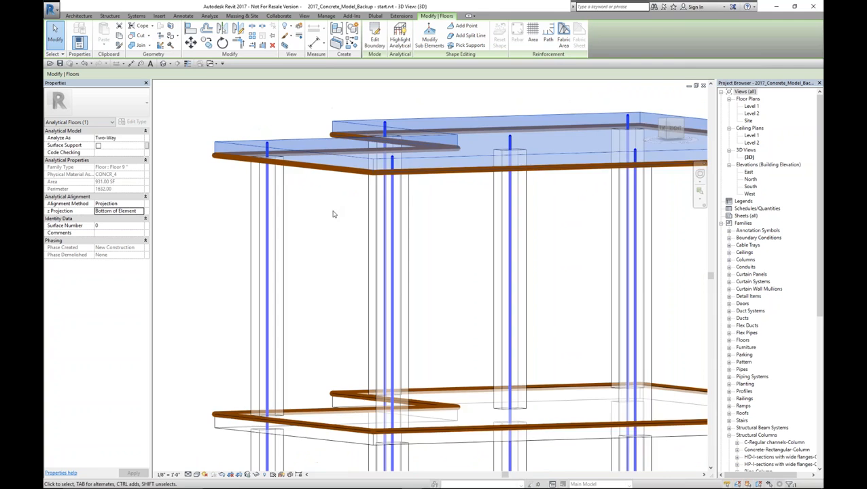
{"action": "middle_click_drag", "start_coordinate": [443, 271], "coordinate": [397, 269]}
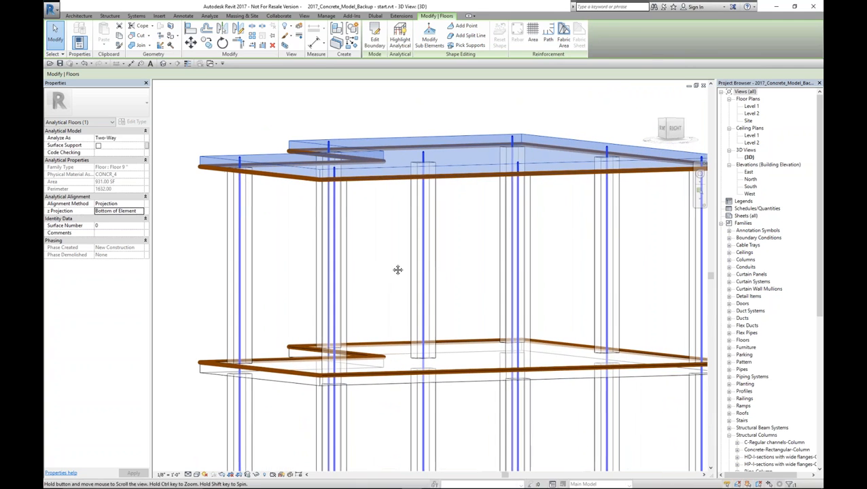
{"action": "middle_click_drag", "start_coordinate": [370, 223], "coordinate": [329, 182], "text": "shift"}
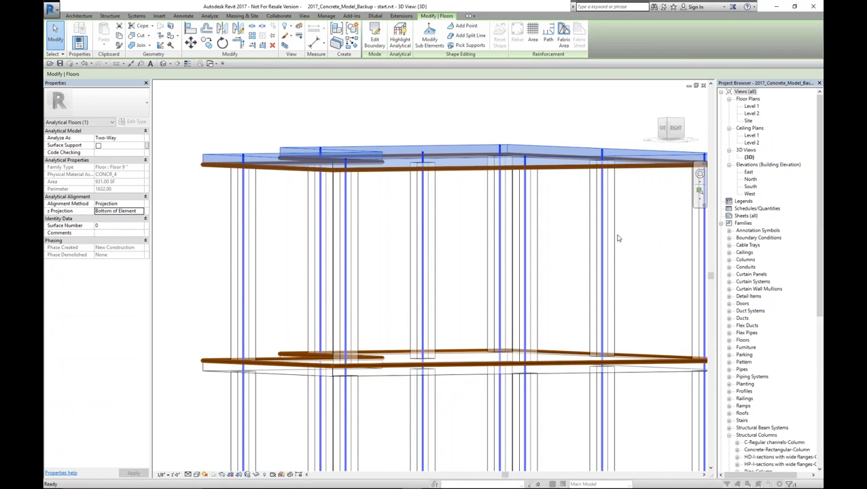
{"action": "key", "text": "v"}
{"action": "key", "text": "g"}
{"action": "left_click", "coordinate": [403, 153]}
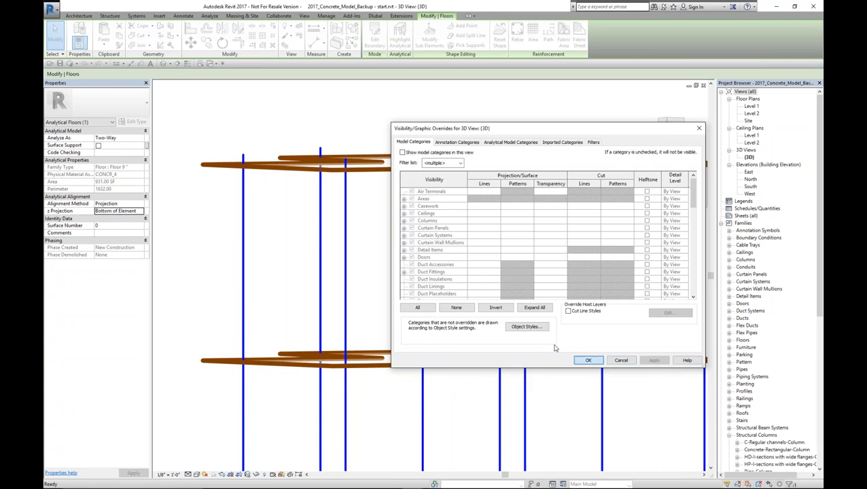
{"action": "left_click", "coordinate": [588, 360]}
Undo the hiding of the model categories and the upper floor's z projection and alignment method changes
{"action": "middle_click_drag", "start_coordinate": [445, 292], "coordinate": [451, 236], "text": "shift"}
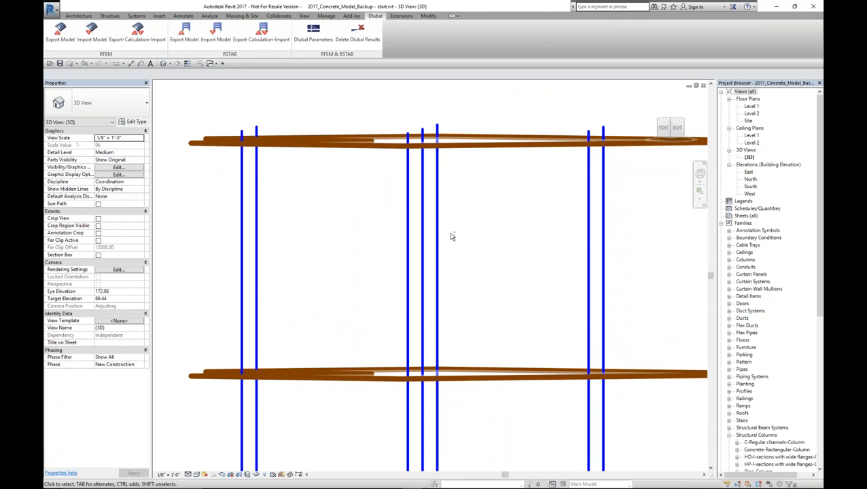
{"action": "middle_click_drag", "start_coordinate": [441, 188], "coordinate": [491, 264], "text": "shift"}
{"action": "scroll", "coordinate": [490, 264], "scroll_direction": "down", "scroll_amount": 5}
{"action": "middle_click_drag", "start_coordinate": [479, 219], "coordinate": [443, 257], "text": "shift"}
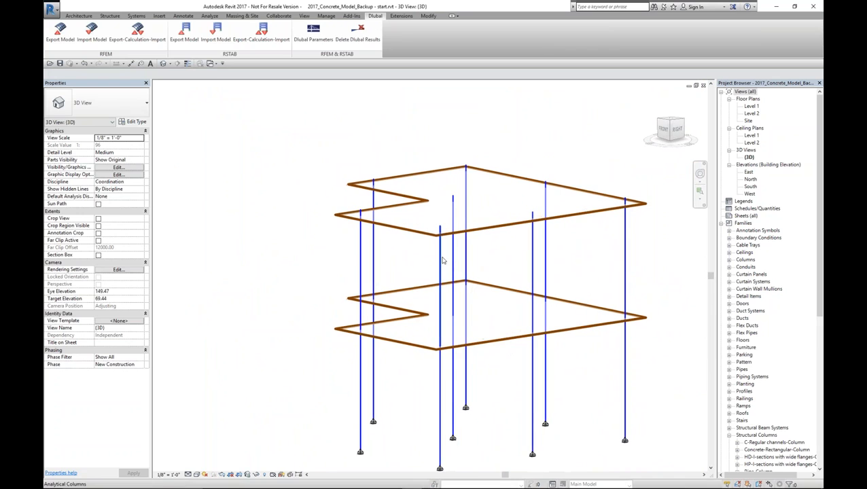
{"action": "middle_click_drag", "start_coordinate": [481, 293], "coordinate": [446, 270]}
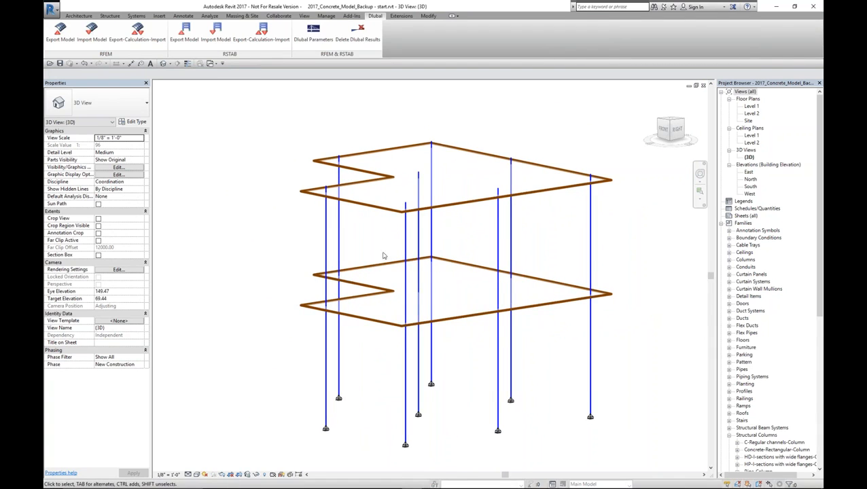
{"action": "middle_click_drag", "start_coordinate": [464, 271], "coordinate": [459, 254], "text": "shift"}
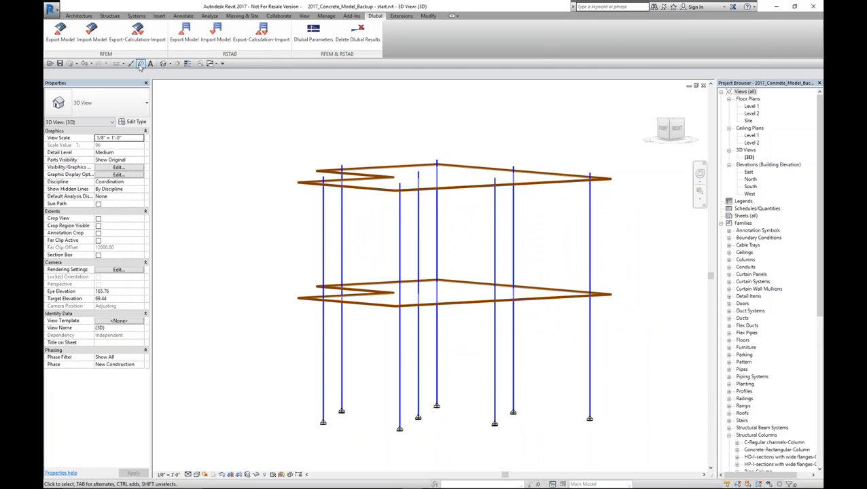
{"action": "left_click", "coordinate": [86, 64]}
{"action": "left_click", "coordinate": [87, 68]}
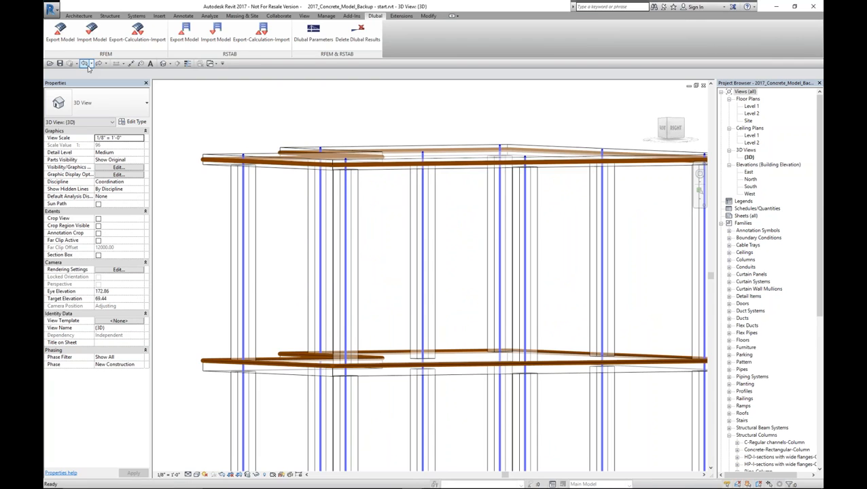
{"action": "left_click", "coordinate": [88, 67]}
Review the Dlubal link parameters that can be added to the Revit model, without adding any
{"action": "middle_click_drag", "start_coordinate": [360, 240], "coordinate": [413, 276], "text": "shift"}
{"action": "scroll", "coordinate": [475, 263], "scroll_direction": "down", "scroll_amount": 5}
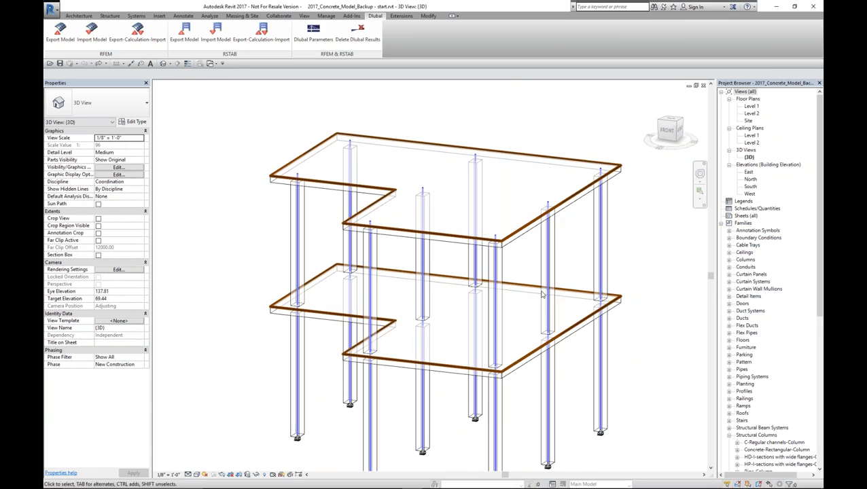
{"action": "middle_click_drag", "start_coordinate": [542, 293], "coordinate": [522, 288], "text": "shift"}
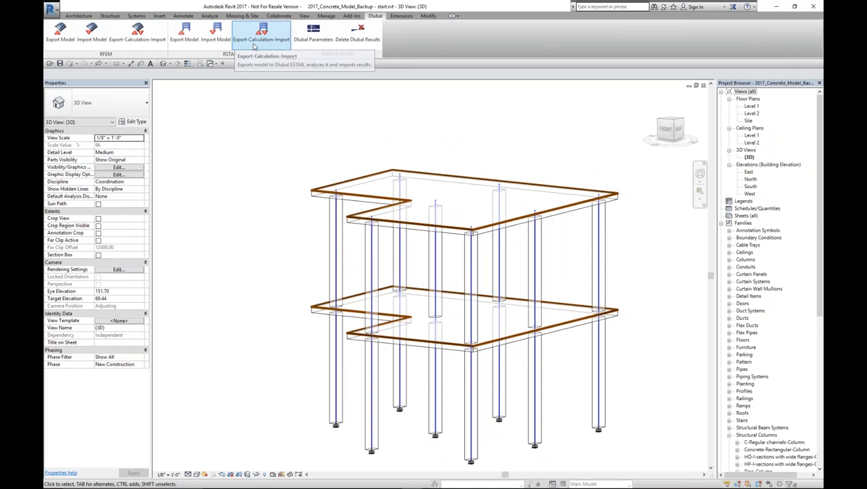
{"action": "left_click", "coordinate": [308, 41]}
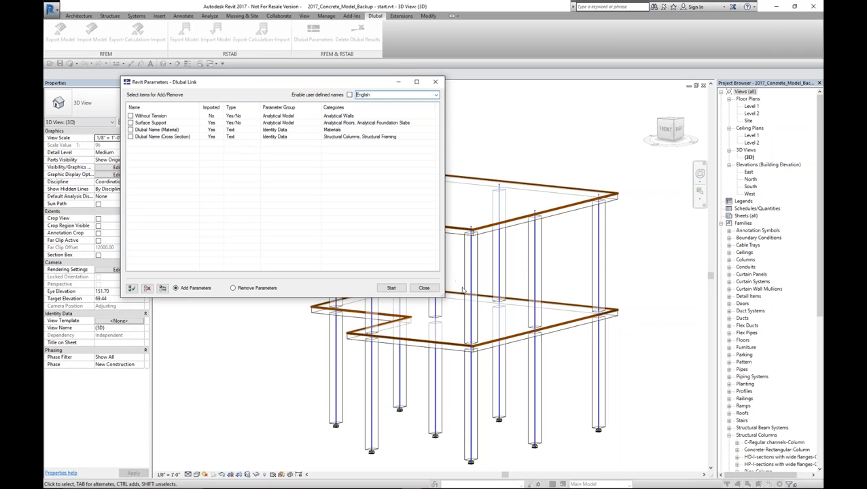
{"action": "left_click", "coordinate": [424, 288]}
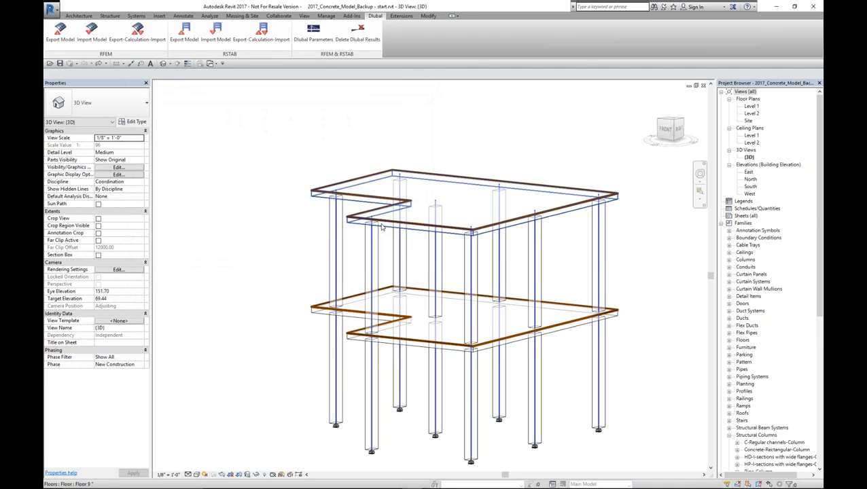
Check the Surface Support option in the upper floor's analytical properties and clear the selection
{"action": "left_click", "coordinate": [381, 227]}
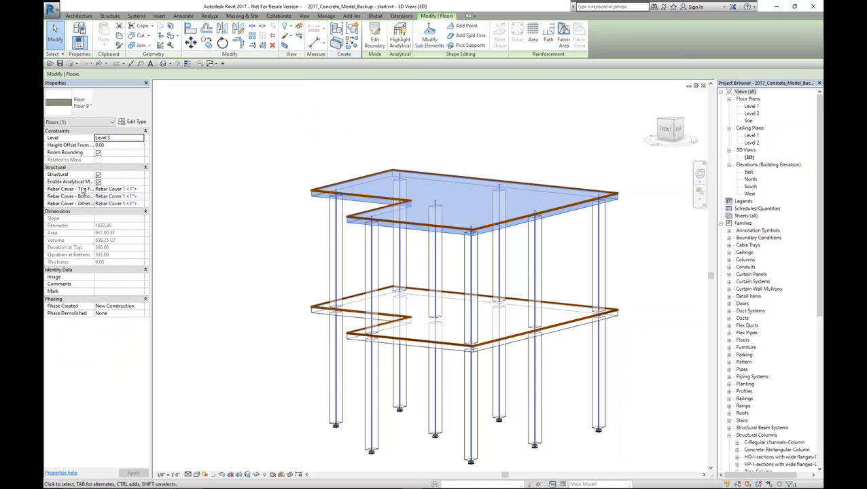
{"action": "left_click", "coordinate": [93, 124]}
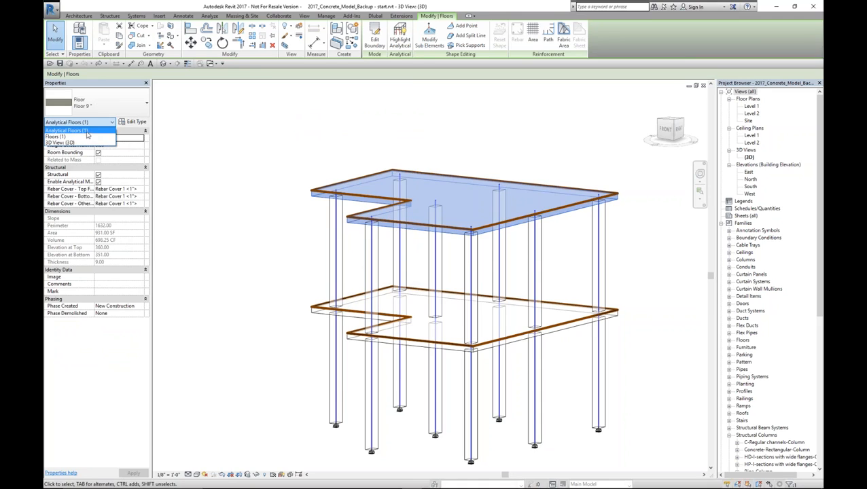
{"action": "left_click", "coordinate": [88, 135]}
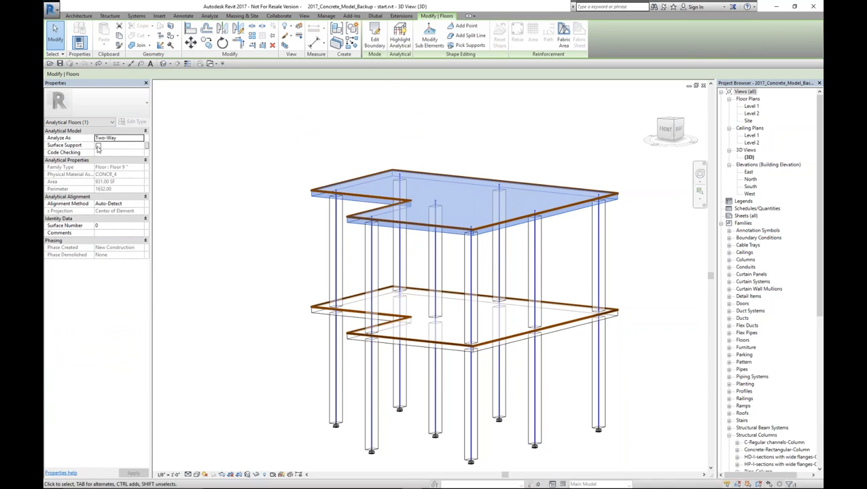
{"action": "left_click", "coordinate": [239, 246]}
Reorient the 3D view of the building and switch to RFEM
{"action": "scroll", "coordinate": [297, 298], "scroll_direction": "down", "scroll_amount": 1}
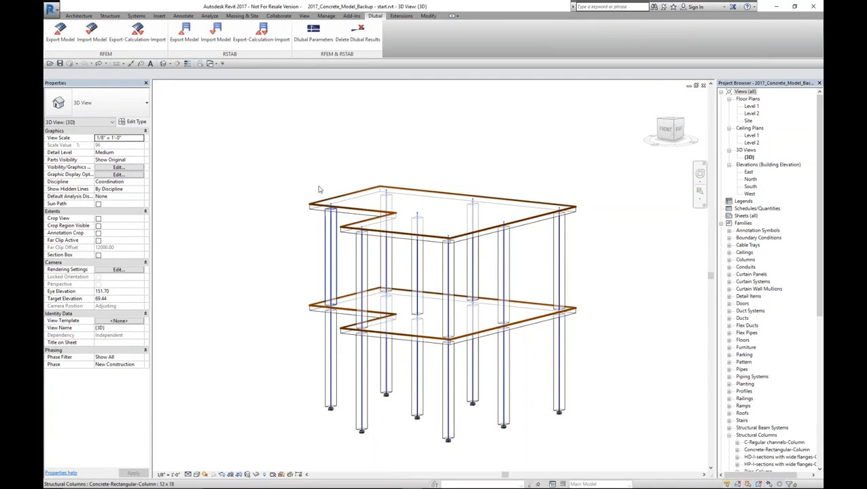
{"action": "scroll", "coordinate": [390, 372], "scroll_direction": "up", "scroll_amount": 2}
{"action": "middle_click_drag", "start_coordinate": [442, 385], "coordinate": [441, 364], "text": "shift"}
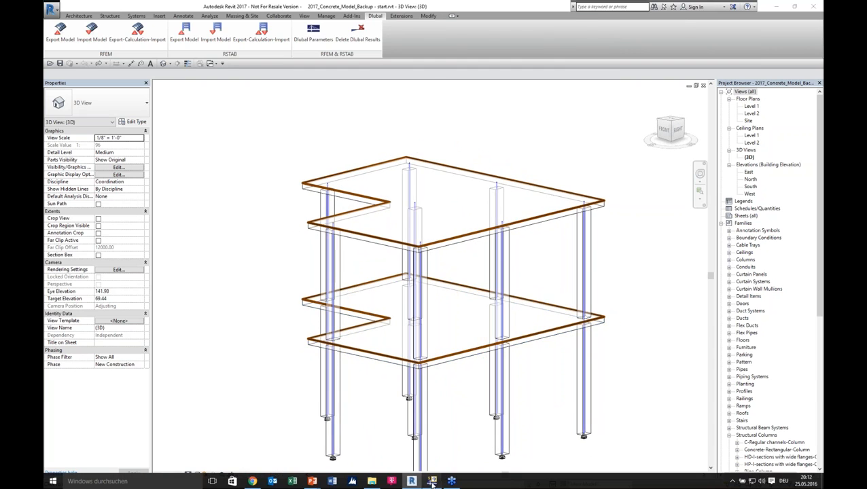
{"action": "left_click", "coordinate": [432, 480]}
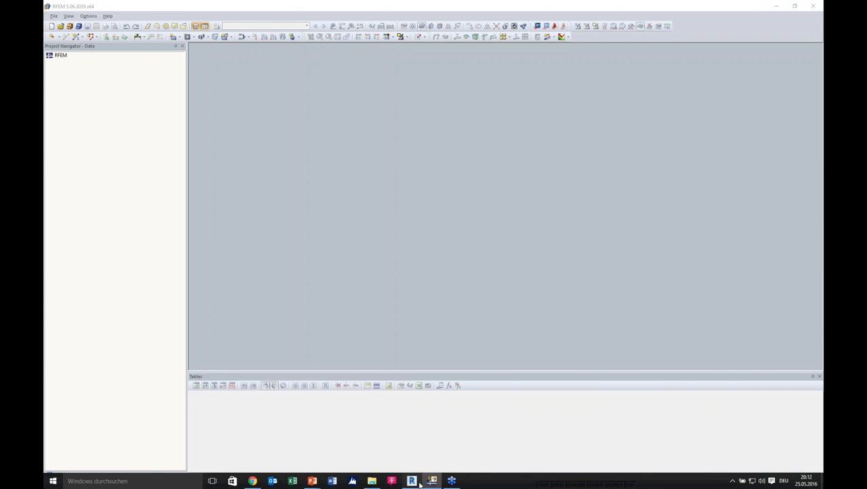
Switch to Revit and set the Dlubal model export to RFEM to create a new structure
{"action": "left_click", "coordinate": [411, 481]}
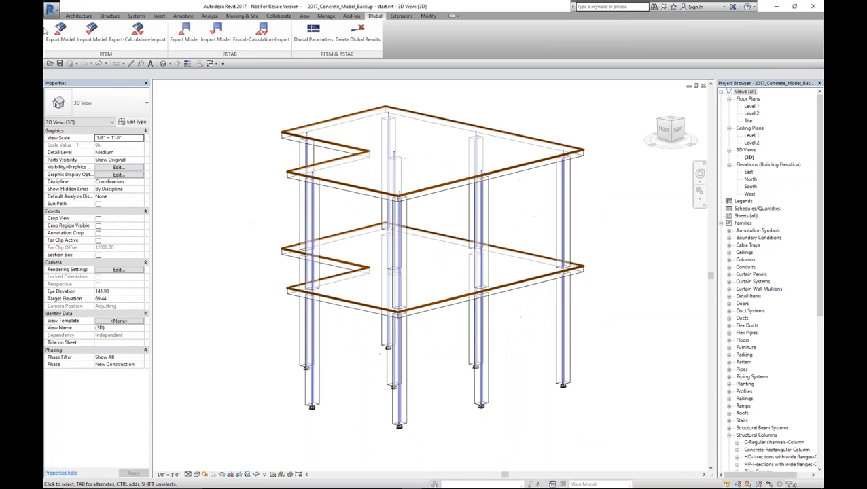
{"action": "left_click", "coordinate": [53, 34]}
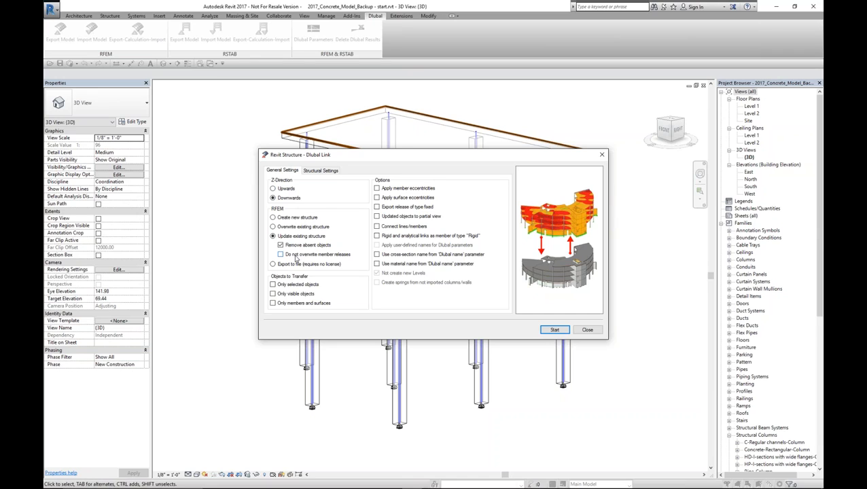
{"action": "left_click", "coordinate": [284, 217]}
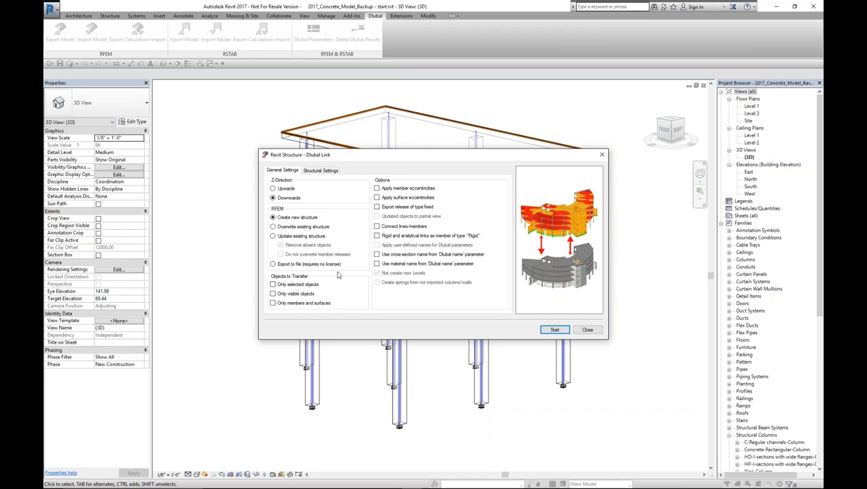
{"action": "left_click", "coordinate": [273, 264]}
{"action": "left_click", "coordinate": [273, 218]}
Assign the self-weight to the Dead Load case in the export's structural settings and start the export to RFEM
{"action": "left_click", "coordinate": [319, 171]}
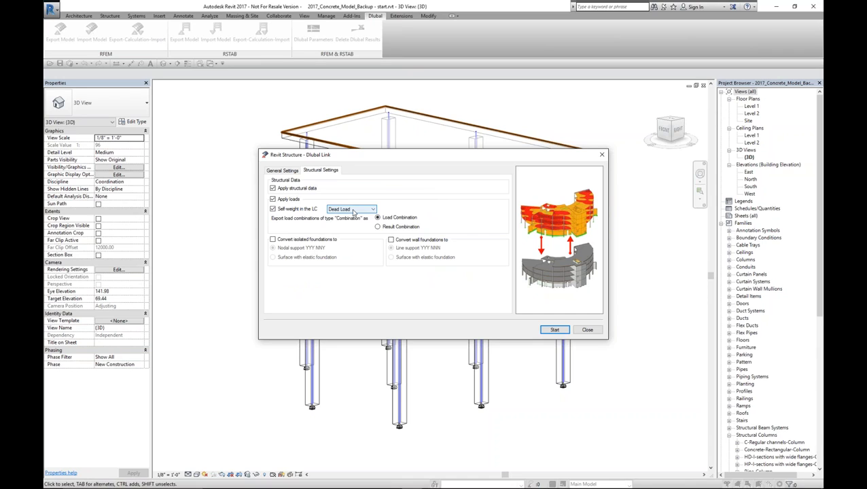
{"action": "left_click", "coordinate": [353, 210]}
{"action": "left_click", "coordinate": [562, 332]}
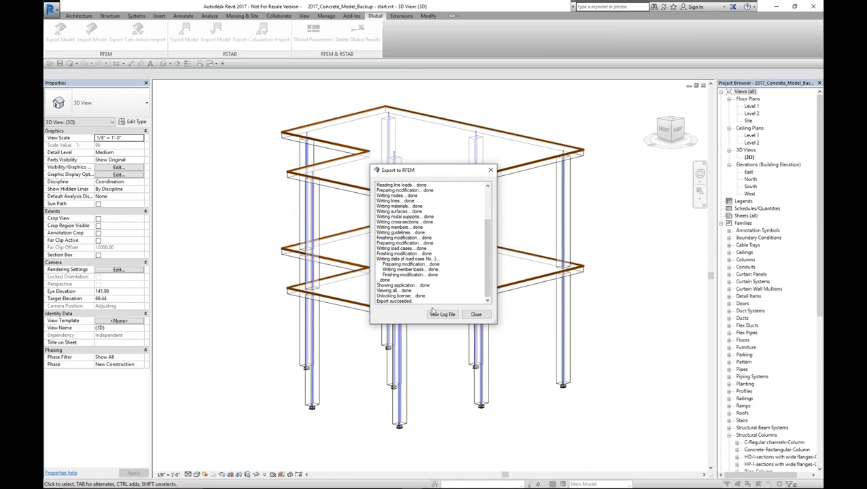
Review the export's transfer log file, then close it and the export report
{"action": "left_click_drag", "start_coordinate": [486, 264], "coordinate": [487, 294]}
{"action": "left_click", "coordinate": [442, 314]}
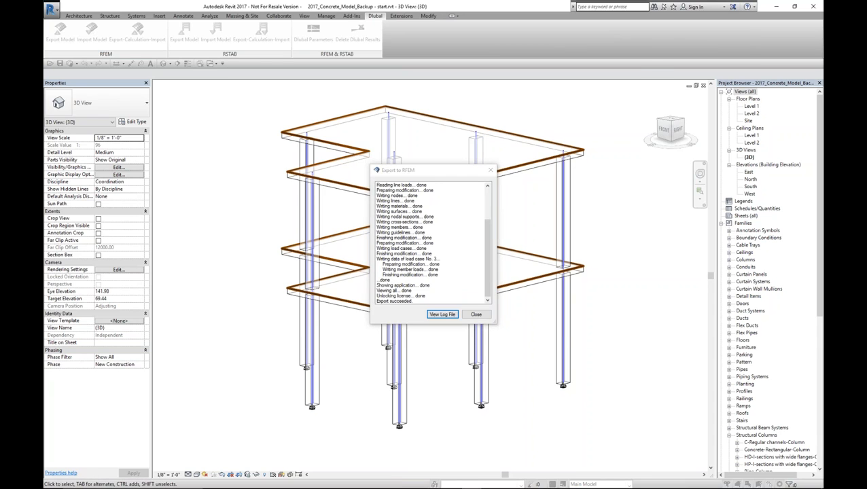
{"action": "scroll", "coordinate": [271, 176], "scroll_direction": "down", "scroll_amount": 5}
{"action": "scroll", "coordinate": [272, 175], "scroll_direction": "down", "scroll_amount": 19}
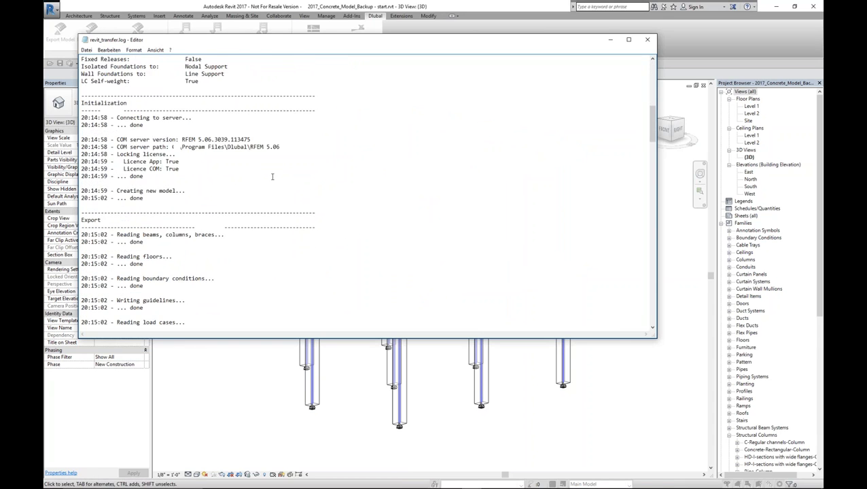
{"action": "scroll", "coordinate": [300, 245], "scroll_direction": "down", "scroll_amount": 10}
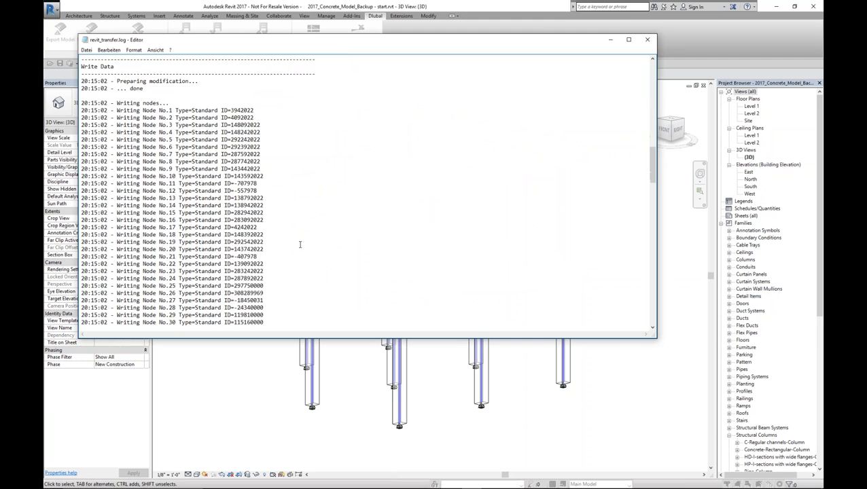
{"action": "left_click", "coordinate": [645, 40]}
{"action": "left_click", "coordinate": [476, 315]}
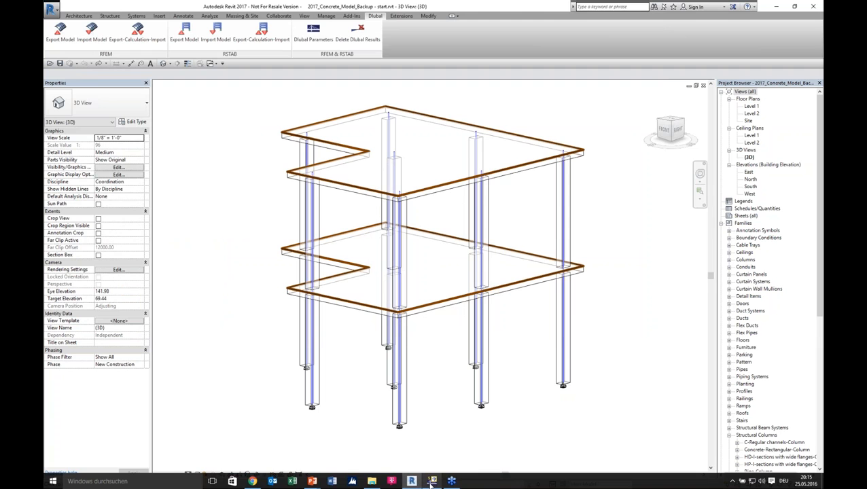
Switch to RFEM and maximize the exported building model's window
{"action": "left_click", "coordinate": [430, 481]}
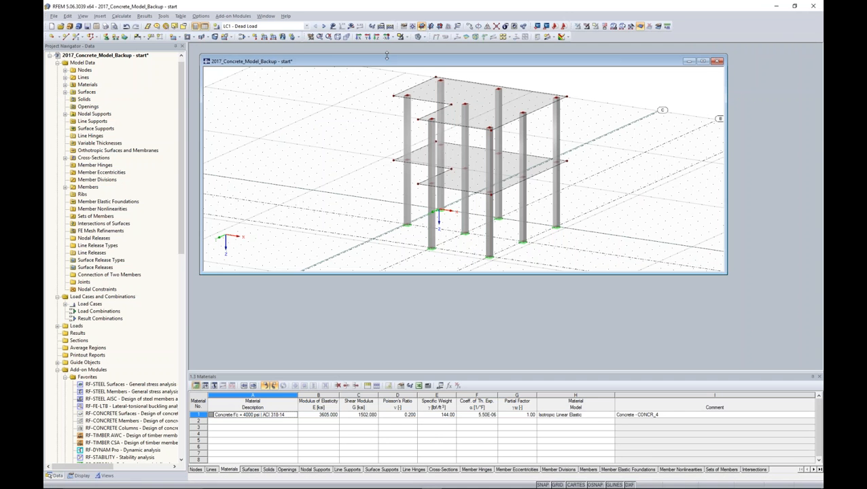
{"action": "double_click", "coordinate": [386, 59]}
{"action": "left_click", "coordinate": [484, 282]}
{"action": "middle_click_drag", "start_coordinate": [484, 281], "coordinate": [359, 302], "text": "ctrl"}
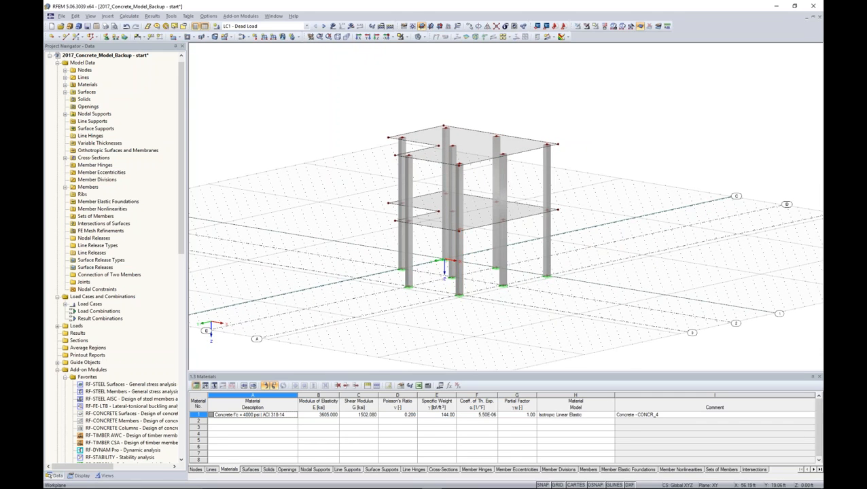
{"action": "middle_click_drag", "start_coordinate": [498, 291], "coordinate": [536, 276]}
{"action": "scroll", "coordinate": [536, 277], "scroll_direction": "up", "scroll_amount": 3}
Check the load cases transferred from Revit, going through Dead Load, Live Load and Wind in the model view
{"action": "left_click", "coordinate": [307, 27]}
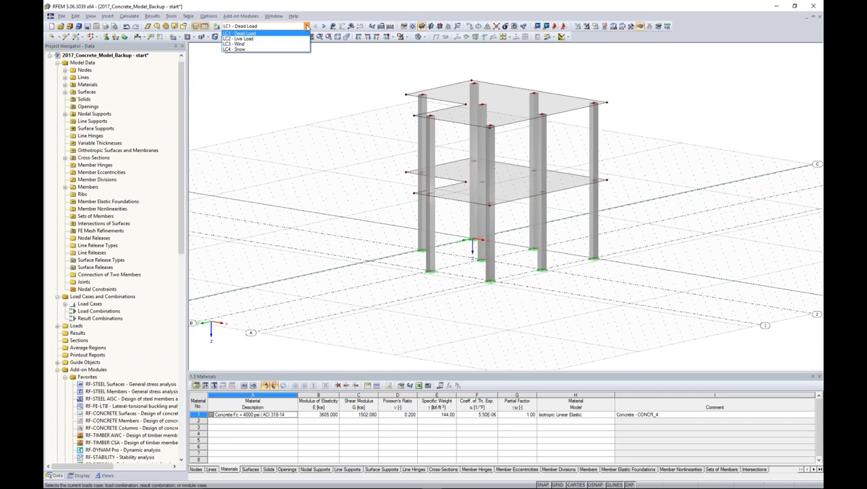
{"action": "left_click", "coordinate": [293, 73]}
{"action": "mouse_move", "coordinate": [377, 182]}
{"action": "middle_mouse_down"}
{"action": "mouse_move", "coordinate": [388, 191]}
{"action": "mouse_move", "coordinate": [373, 185]}
{"action": "middle_mouse_up"}
{"action": "scroll", "coordinate": [381, 188], "scroll_direction": "up", "scroll_amount": 1}
{"action": "left_click", "coordinate": [332, 26]}
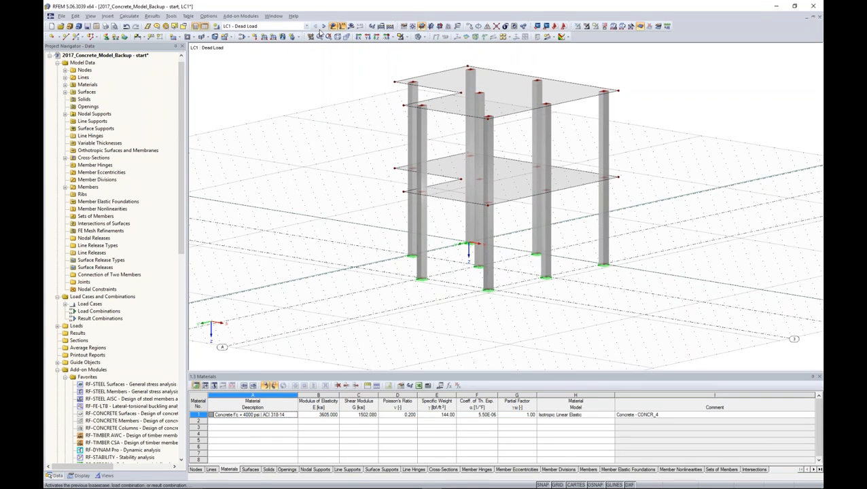
{"action": "left_click", "coordinate": [323, 26]}
{"action": "left_click", "coordinate": [323, 26]}
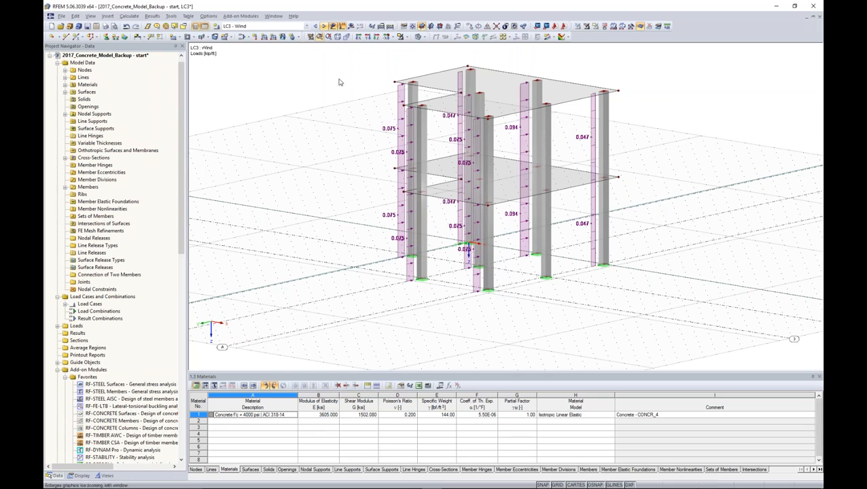
{"action": "scroll", "coordinate": [365, 162], "scroll_direction": "up", "scroll_amount": 3}
{"action": "middle_click_drag", "start_coordinate": [392, 170], "coordinate": [354, 204], "text": "ctrl"}
{"action": "left_click", "coordinate": [316, 26]}
{"action": "left_click", "coordinate": [324, 26]}
Calculate the Wind load case and display its global deformations on the building
{"action": "left_click", "coordinate": [351, 27]}
{"action": "left_click", "coordinate": [422, 265]}
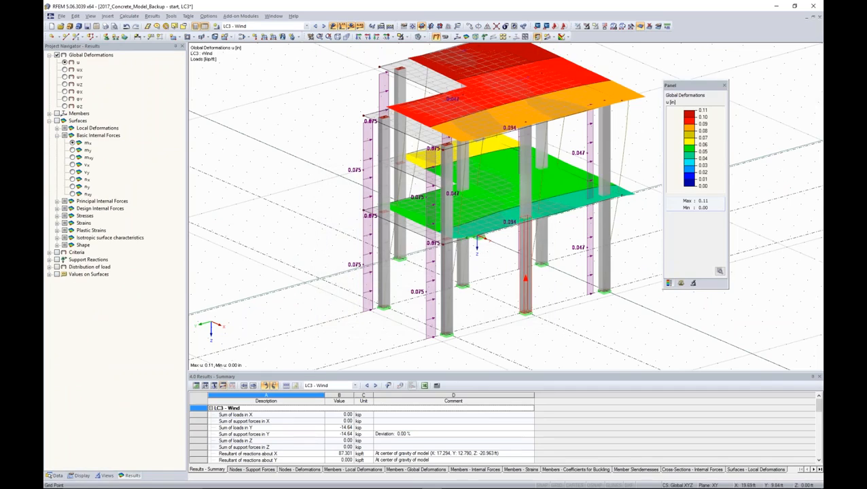
{"action": "scroll", "coordinate": [477, 246], "scroll_direction": "down", "scroll_amount": 3}
{"action": "middle_click_drag", "start_coordinate": [457, 298], "coordinate": [435, 288]}
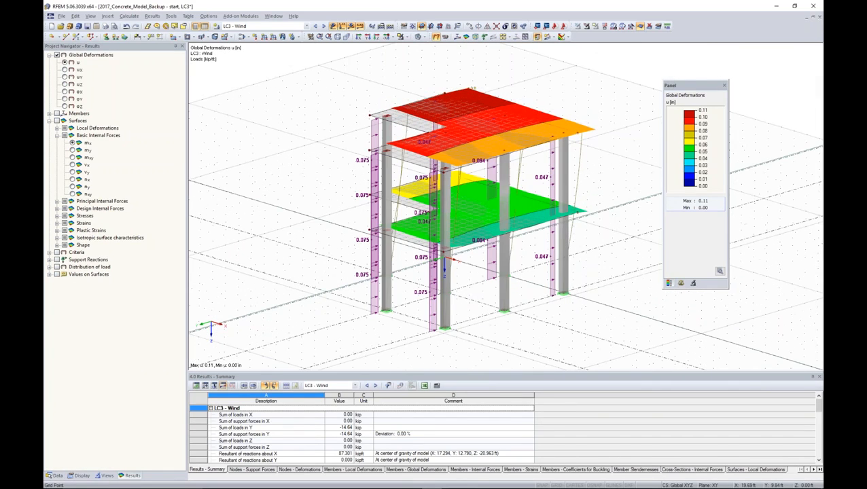
{"action": "scroll", "coordinate": [494, 281], "scroll_direction": "up", "scroll_amount": 1}
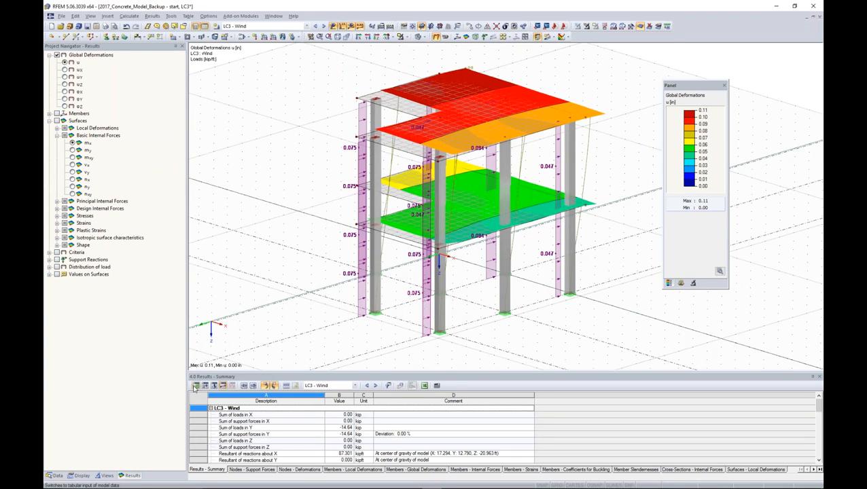
Check the transferred concrete material's description and comment in the materials table
{"action": "left_click", "coordinate": [195, 386]}
{"action": "left_click", "coordinate": [542, 447]}
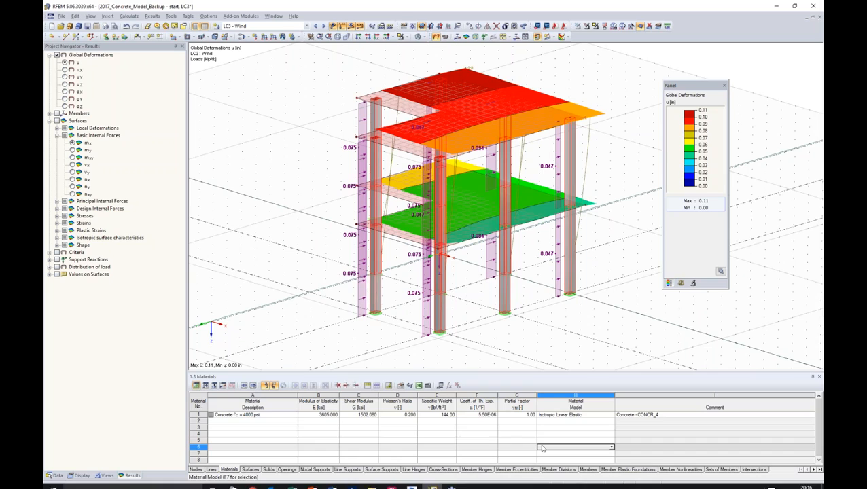
{"action": "left_click", "coordinate": [677, 414]}
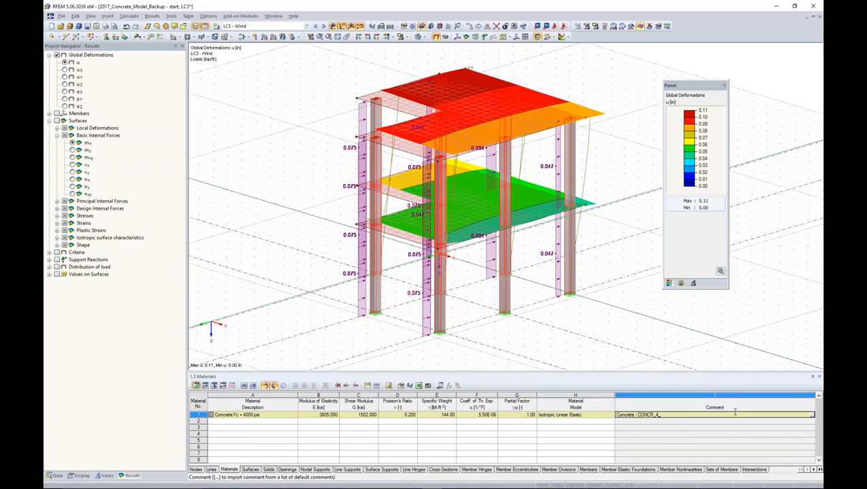
{"action": "type", "text": "_"}
{"action": "left_click", "coordinate": [292, 415]}
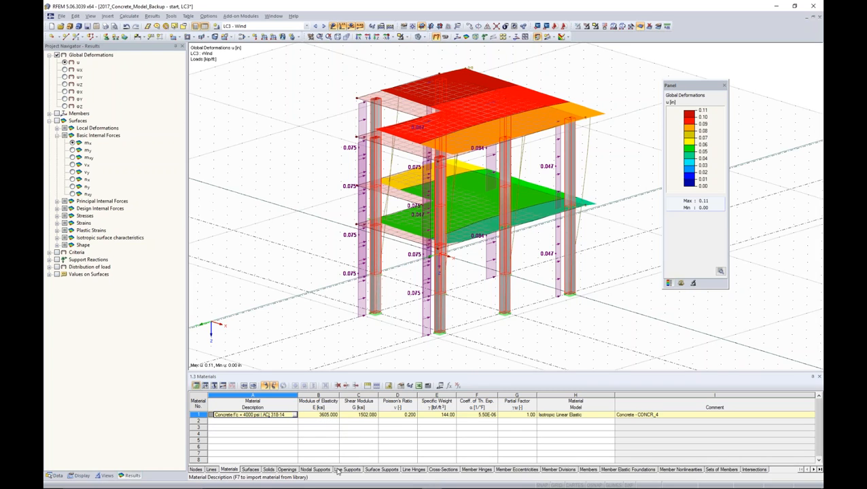
Check the transferred column cross-section's description and comment in the cross-sections table
{"action": "left_click", "coordinate": [441, 470]}
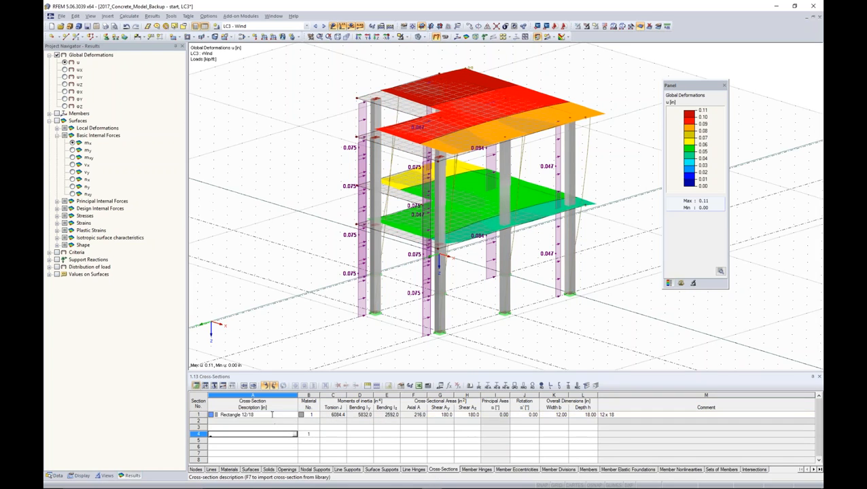
{"action": "left_click", "coordinate": [622, 415]}
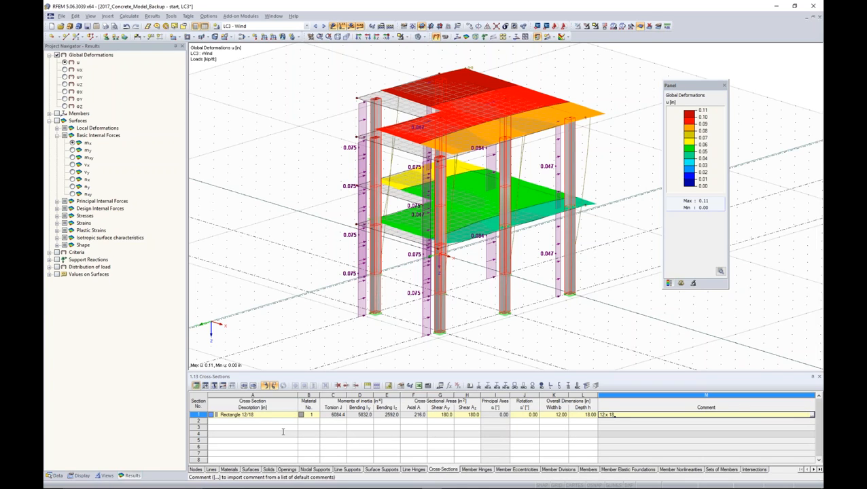
{"action": "left_click", "coordinate": [272, 414]}
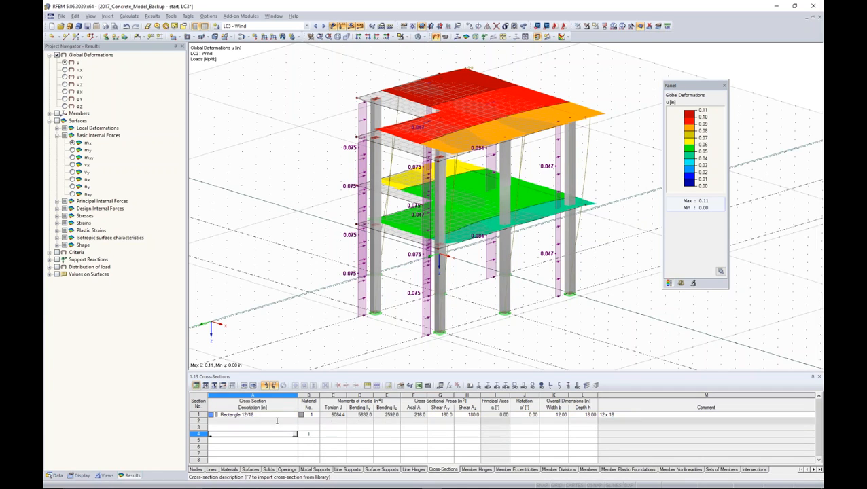
{"action": "left_click", "coordinate": [271, 427]}
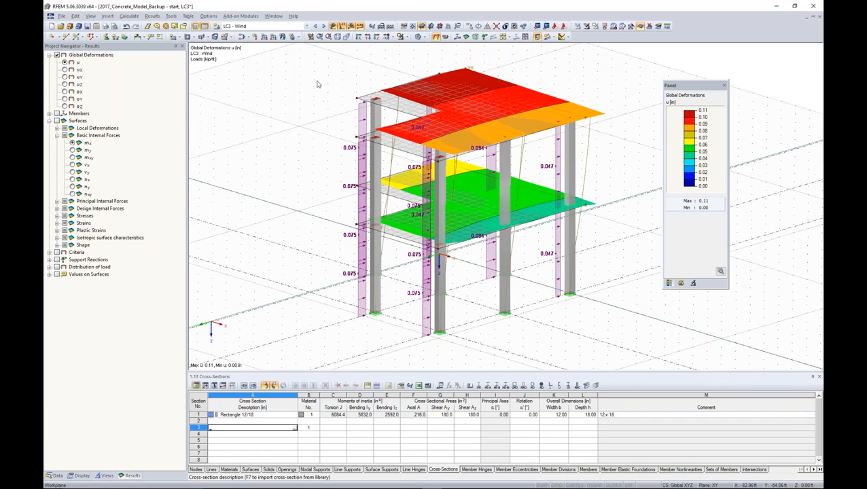
Apply a uniform 30 psf surface load in global ZL to both floor slabs in the Dead Load case
{"action": "left_click", "coordinate": [315, 26]}
{"action": "left_click", "coordinate": [315, 26]}
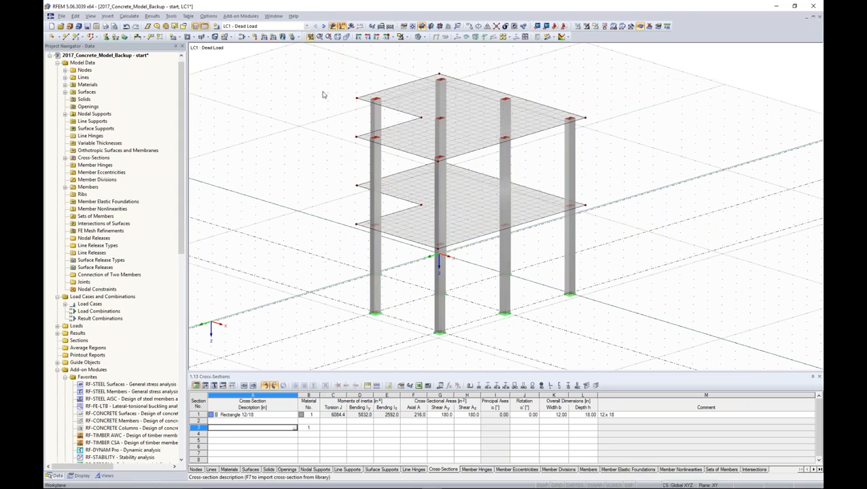
{"action": "middle_click_drag", "start_coordinate": [422, 203], "coordinate": [449, 194], "text": "ctrl"}
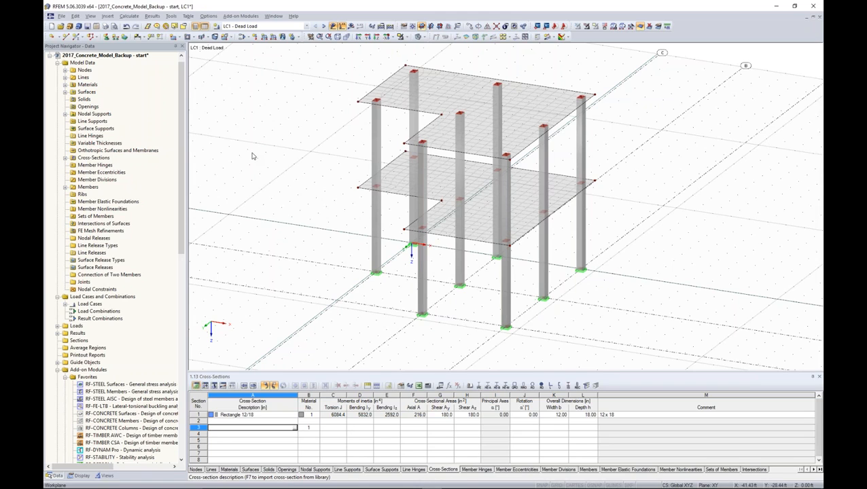
{"action": "left_click", "coordinate": [282, 38]}
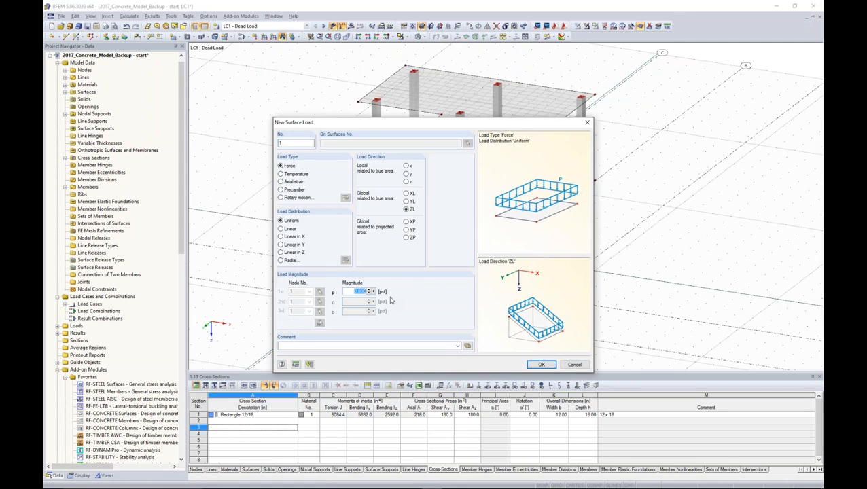
{"action": "type", "text": "30"}
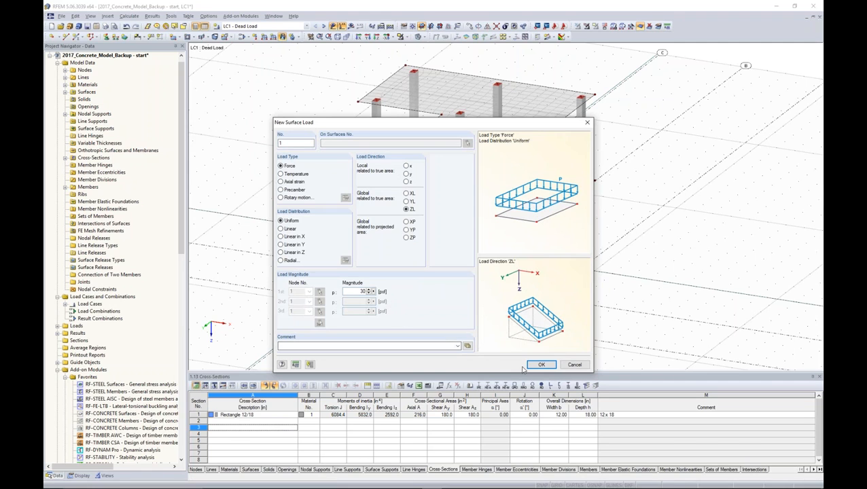
{"action": "left_click", "coordinate": [543, 365]}
{"action": "left_click", "coordinate": [466, 222]}
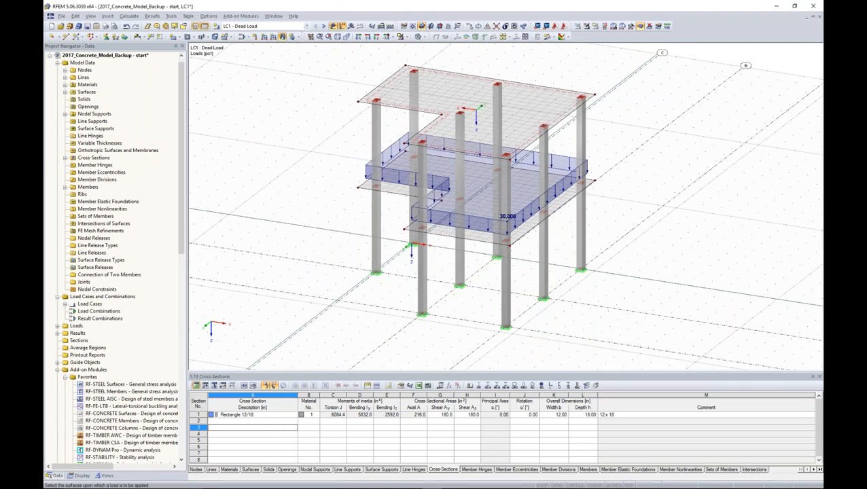
{"action": "left_click", "coordinate": [456, 106]}
{"action": "key", "text": "Escape"}
Apply a uniform 50 psf surface load in global ZL to both floor slabs in the Live Load case
{"action": "left_click", "coordinate": [324, 26]}
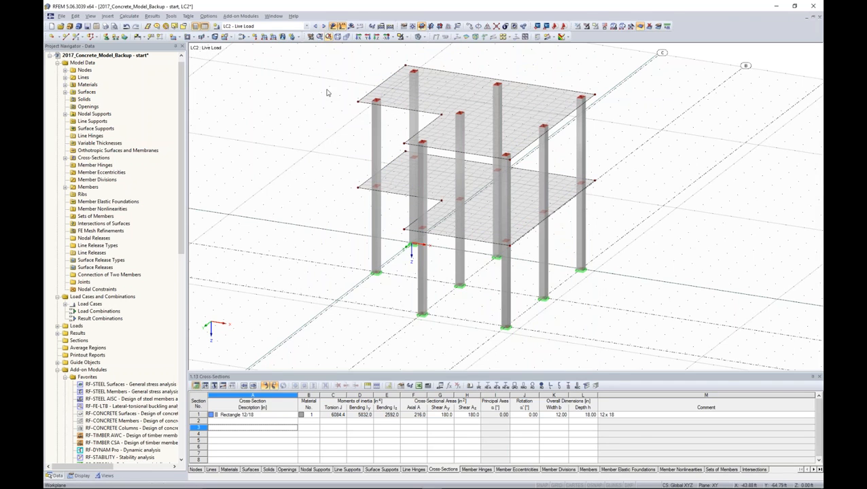
{"action": "left_click", "coordinate": [283, 37]}
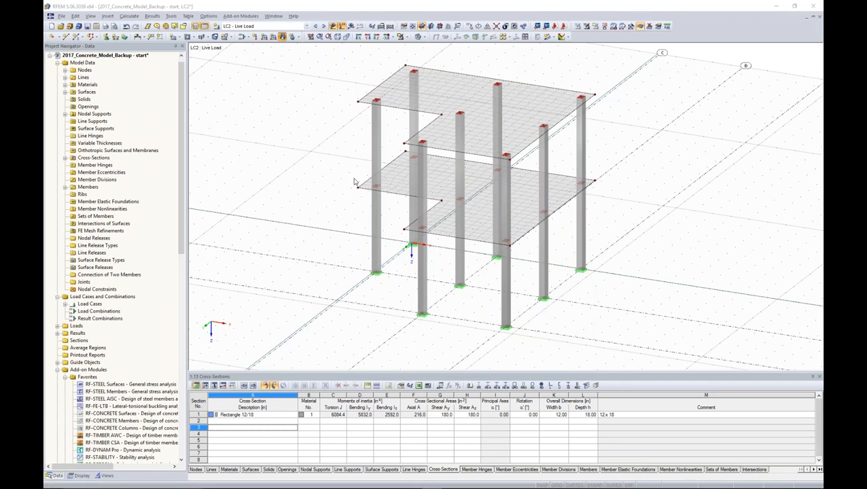
{"action": "left_click_drag", "start_coordinate": [349, 292], "coordinate": [372, 293]}
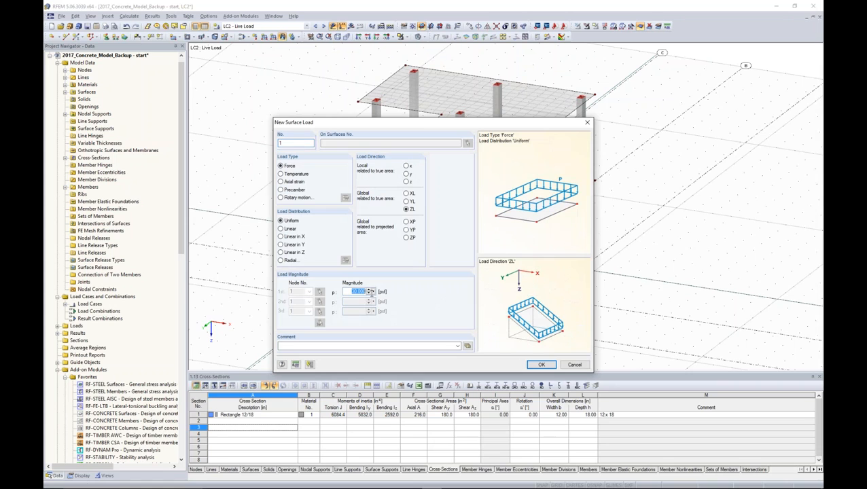
{"action": "type", "text": "50"}
{"action": "left_click", "coordinate": [540, 365]}
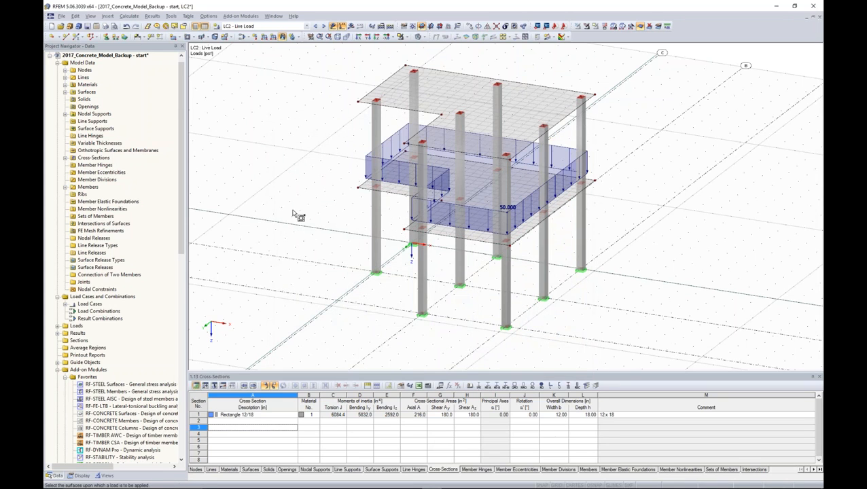
{"action": "left_click", "coordinate": [406, 103]}
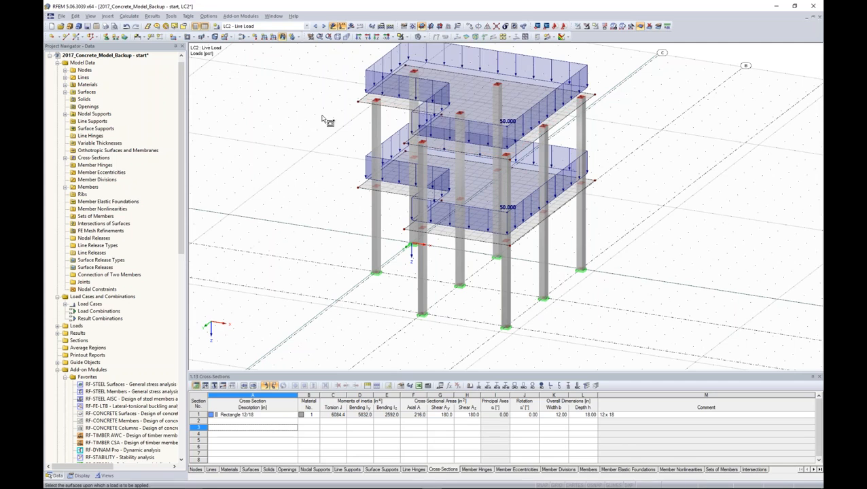
Set the upper floor slab's surface load in the Live Load case to 30 psf
{"action": "double_click", "coordinate": [381, 78]}
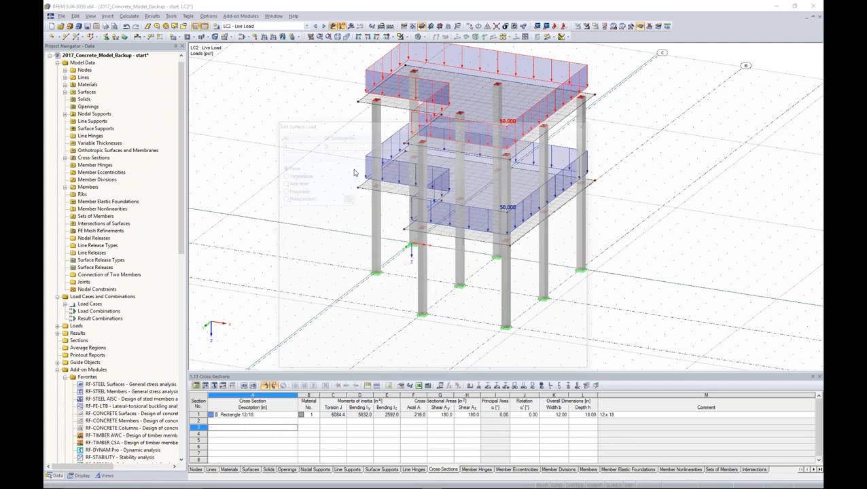
{"action": "type", "text": "30"}
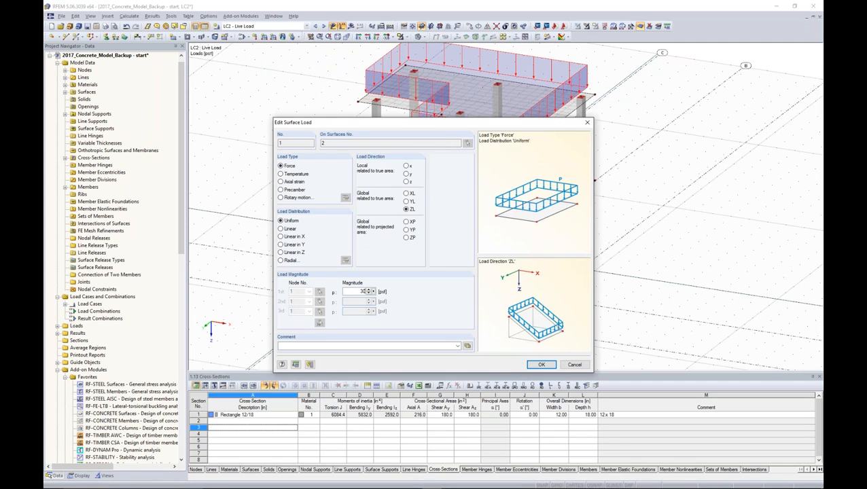
{"action": "key", "text": "Return"}
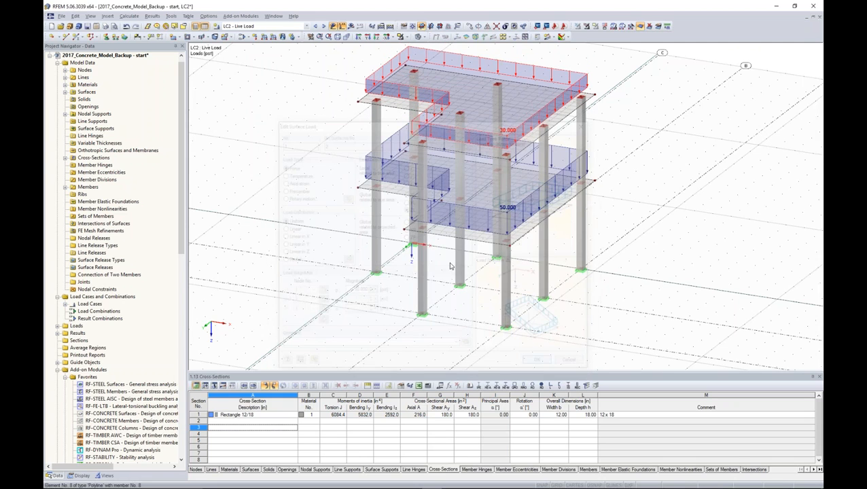
{"action": "middle_click_drag", "start_coordinate": [433, 108], "coordinate": [424, 118]}
{"action": "middle_click_drag", "start_coordinate": [465, 158], "coordinate": [435, 160], "text": "ctrl"}
Apply a uniform 30 psf surface load in projected global direction ZP to the upper slab in the Snow load case
{"action": "left_click", "coordinate": [323, 26]}
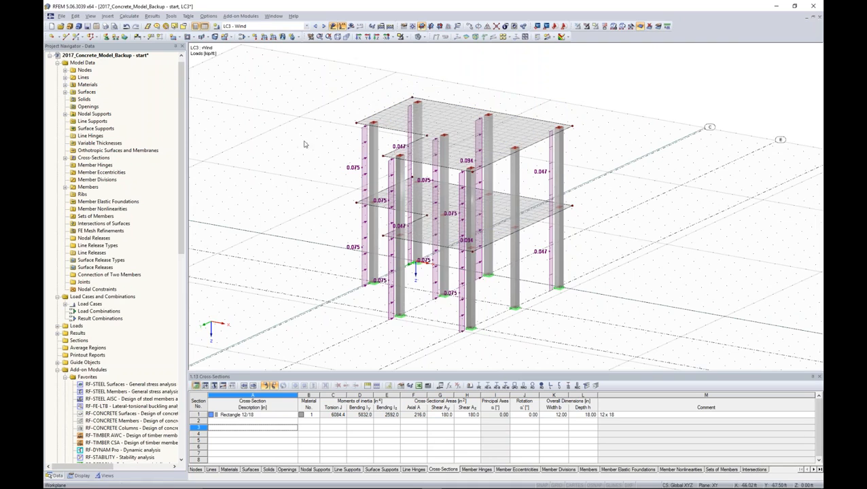
{"action": "left_click", "coordinate": [323, 26]}
{"action": "middle_click_drag", "start_coordinate": [380, 178], "coordinate": [362, 180], "text": "ctrl"}
{"action": "left_click", "coordinate": [449, 138]}
{"action": "left_click", "coordinate": [282, 37]}
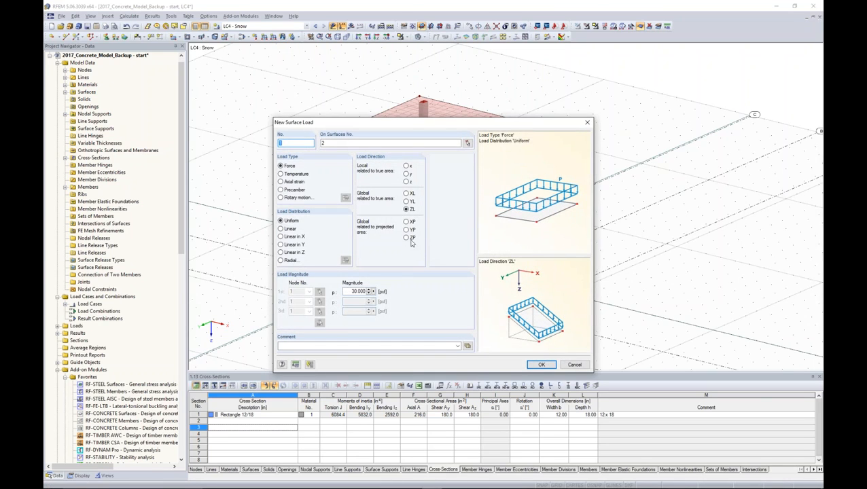
{"action": "left_click", "coordinate": [407, 240]}
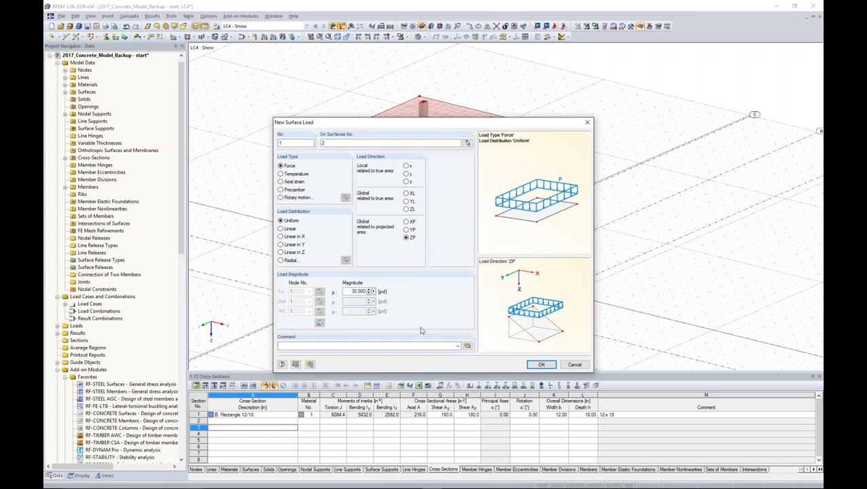
{"action": "left_click", "coordinate": [406, 209]}
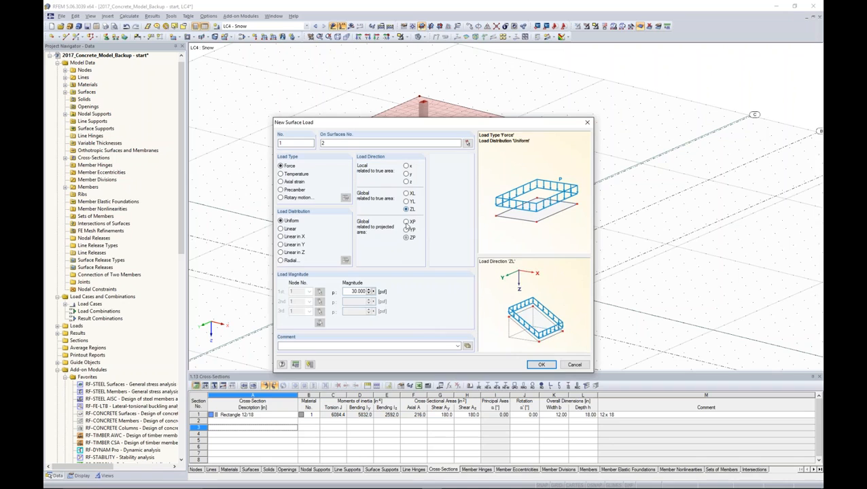
{"action": "left_click", "coordinate": [407, 238]}
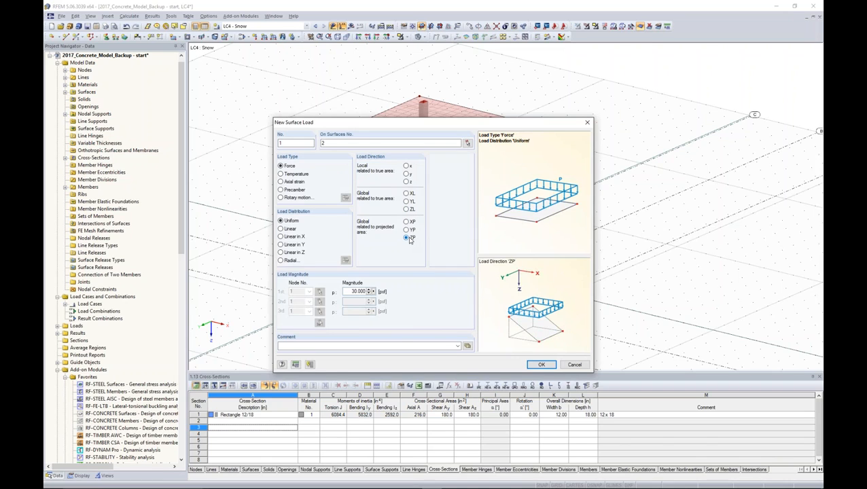
{"action": "left_click", "coordinate": [542, 365]}
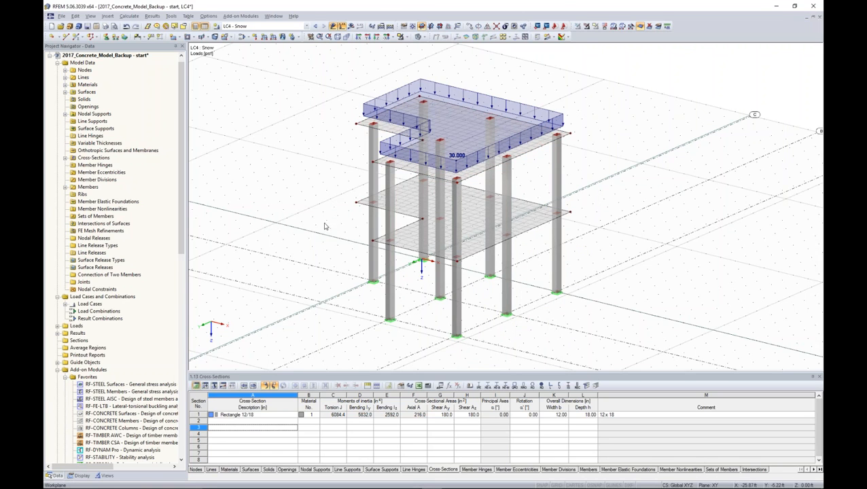
{"action": "middle_click_drag", "start_coordinate": [357, 217], "coordinate": [274, 178], "text": "ctrl"}
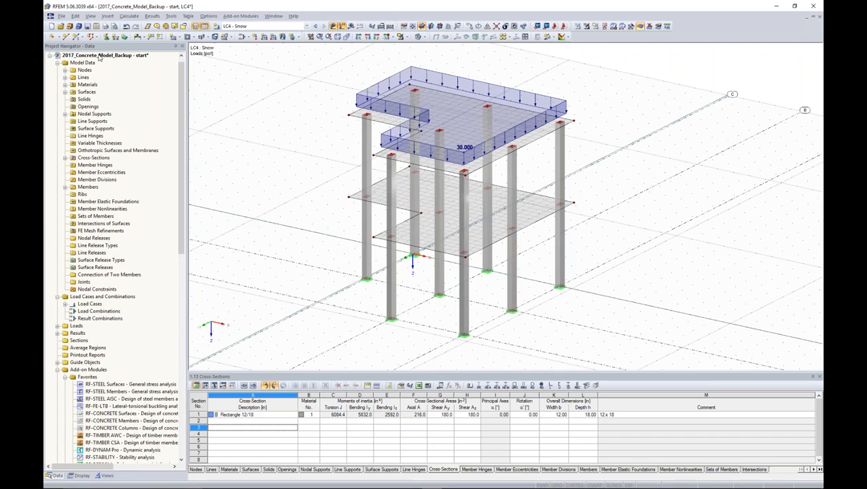
Set the model's load case classification standard to ASCE 7-10 and enable automatic creation of load combinations
{"action": "left_click", "coordinate": [264, 26]}
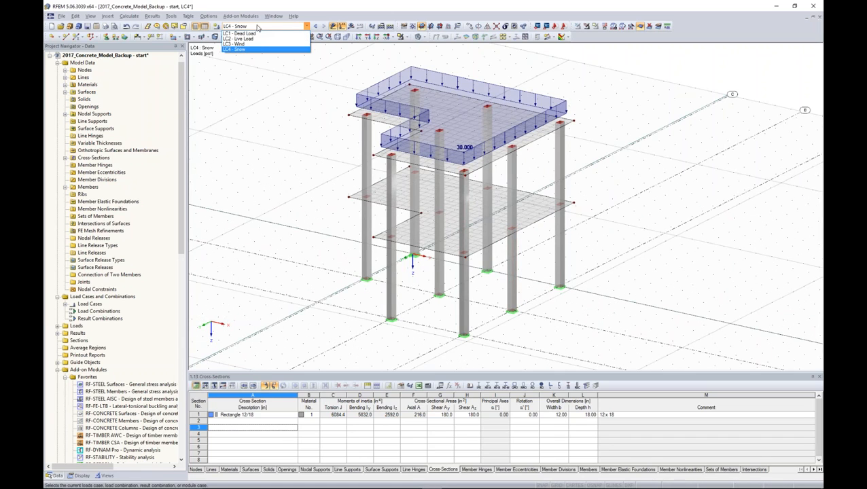
{"action": "left_click", "coordinate": [68, 89]}
{"action": "left_click", "coordinate": [65, 85]}
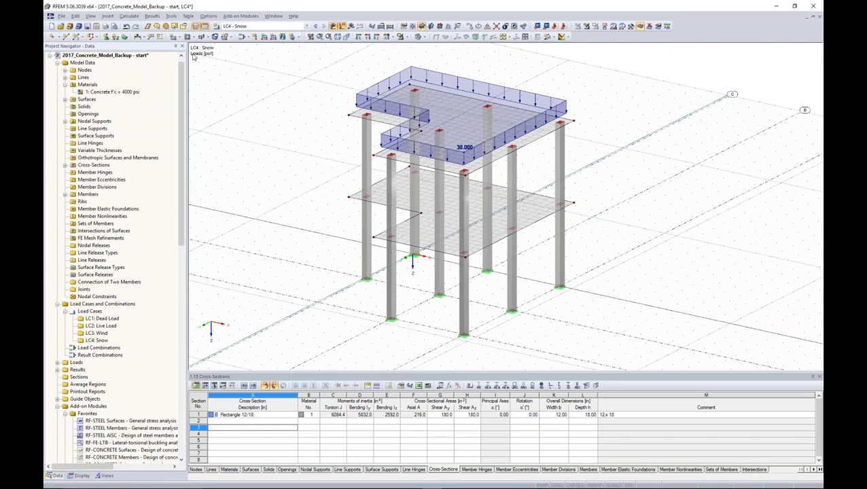
{"action": "right_click", "coordinate": [113, 55]}
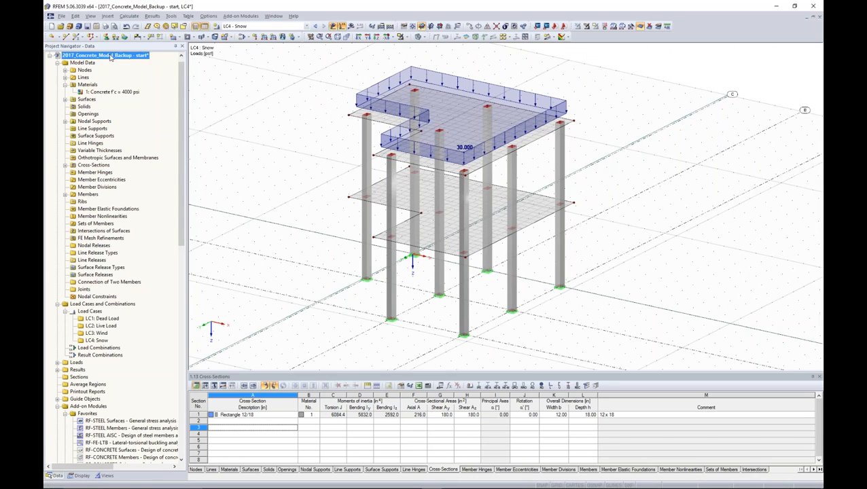
{"action": "left_click", "coordinate": [136, 61]}
{"action": "left_click", "coordinate": [476, 245]}
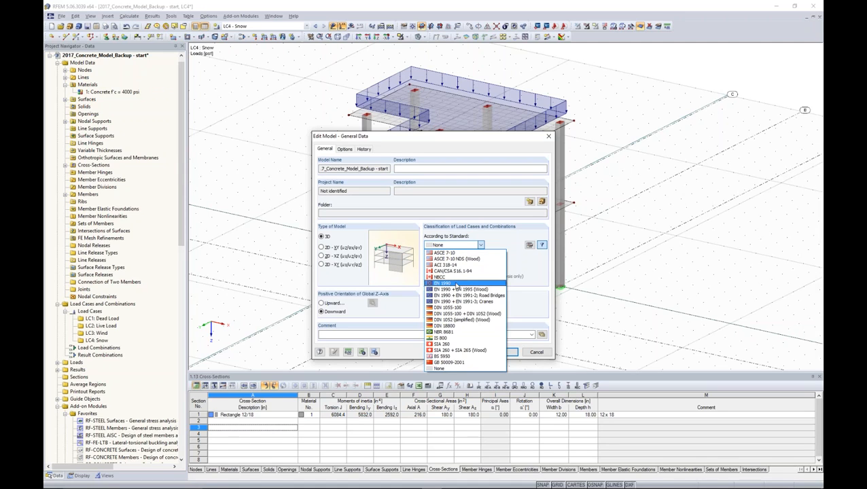
{"action": "left_click", "coordinate": [459, 255]}
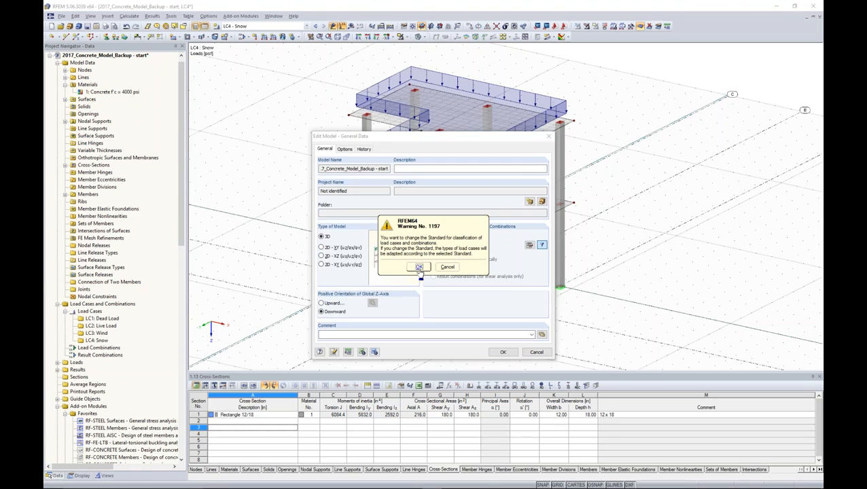
{"action": "left_click", "coordinate": [418, 267]}
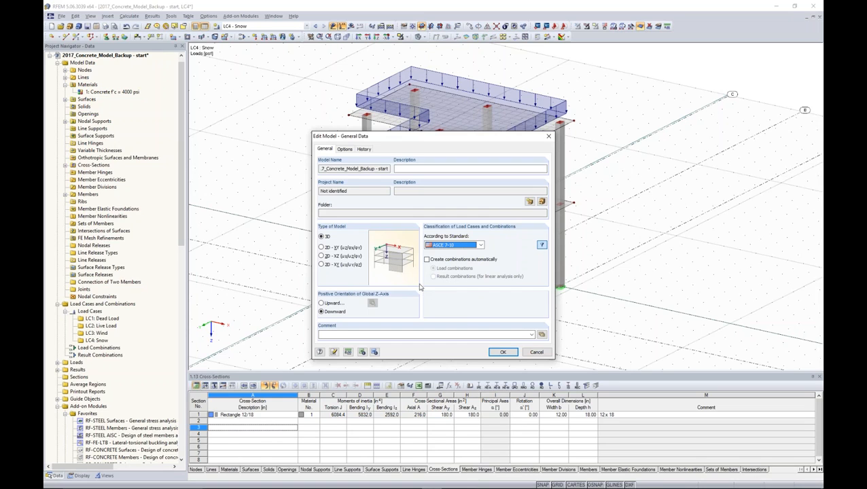
{"action": "left_click", "coordinate": [429, 261]}
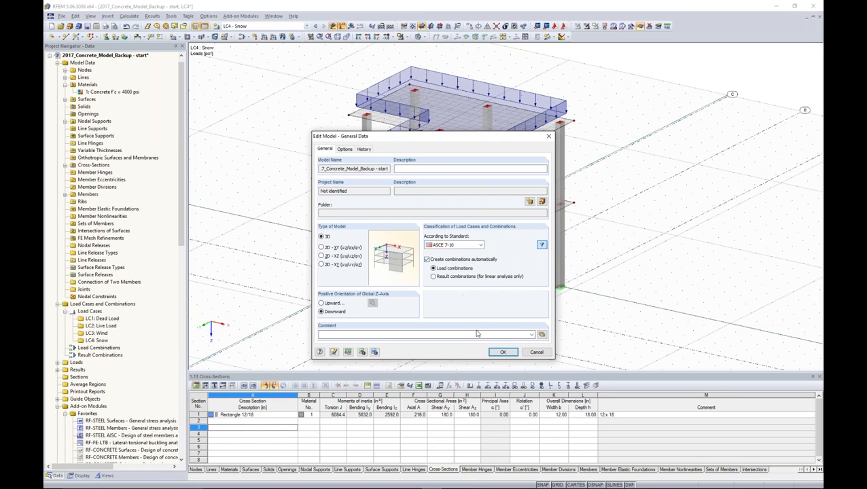
{"action": "left_click", "coordinate": [504, 351]}
Review the generated load combinations with their factored load cases and the result combinations
{"action": "left_click", "coordinate": [303, 26]}
{"action": "left_click", "coordinate": [304, 26]}
{"action": "left_click", "coordinate": [303, 26]}
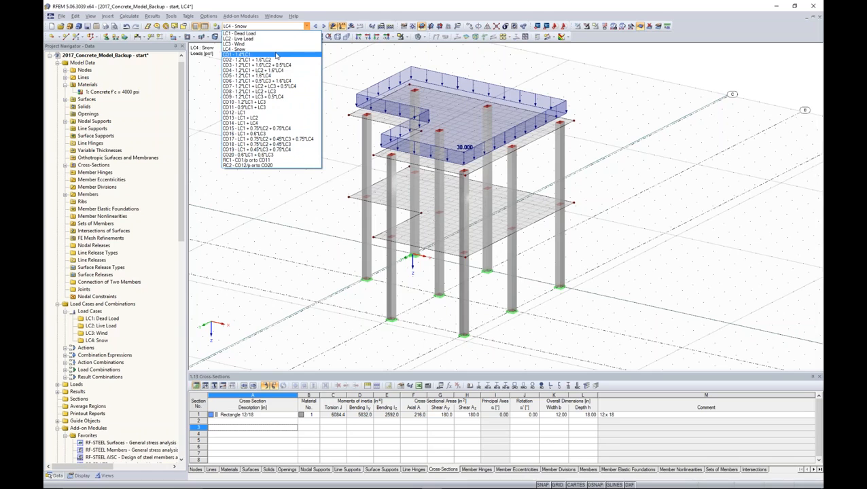
{"action": "left_click", "coordinate": [330, 64]}
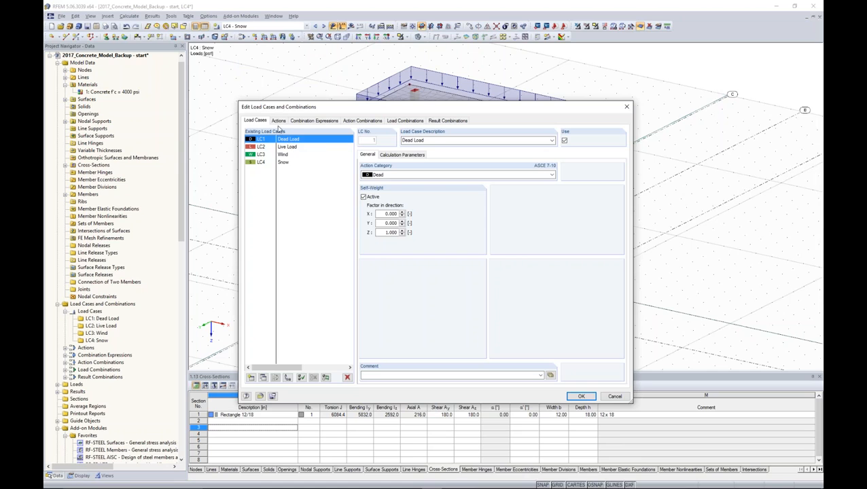
{"action": "left_click", "coordinate": [394, 121]}
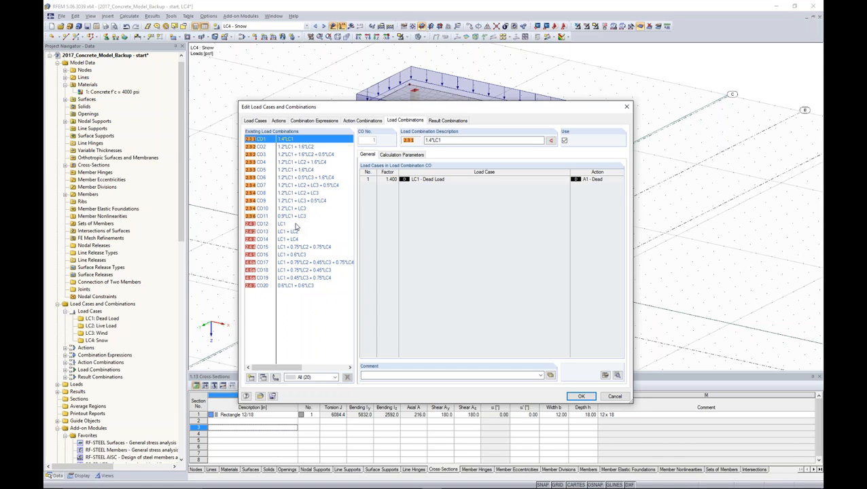
{"action": "left_click", "coordinate": [299, 154]}
{"action": "left_click", "coordinate": [297, 162]}
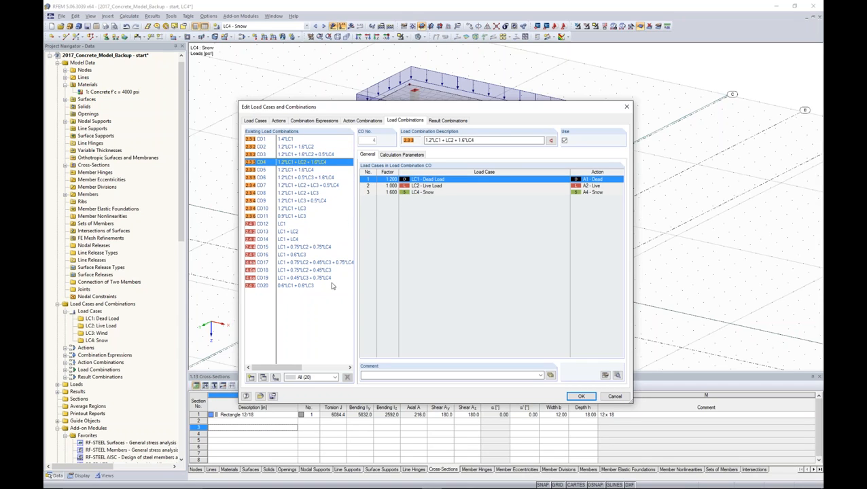
{"action": "left_click", "coordinate": [446, 121]}
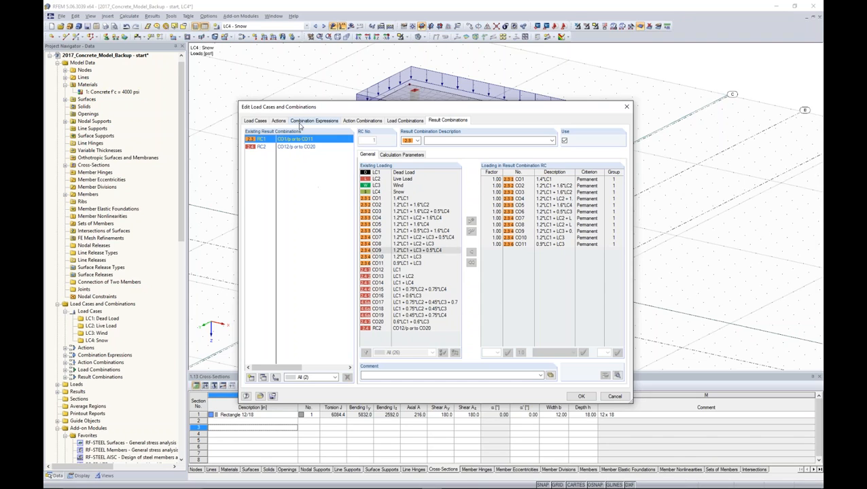
Set the method of analysis to geometrically linear for all load combinations CO1 to CO20
{"action": "left_click", "coordinate": [405, 121]}
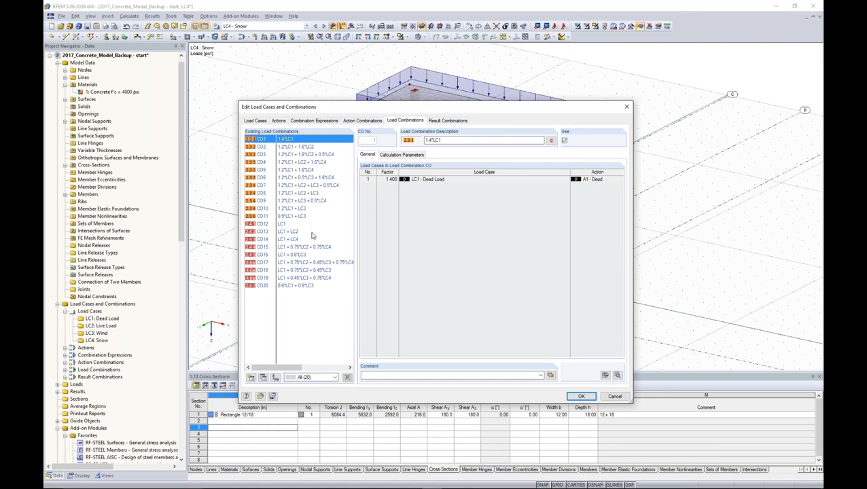
{"action": "left_click", "coordinate": [297, 285], "text": "shift"}
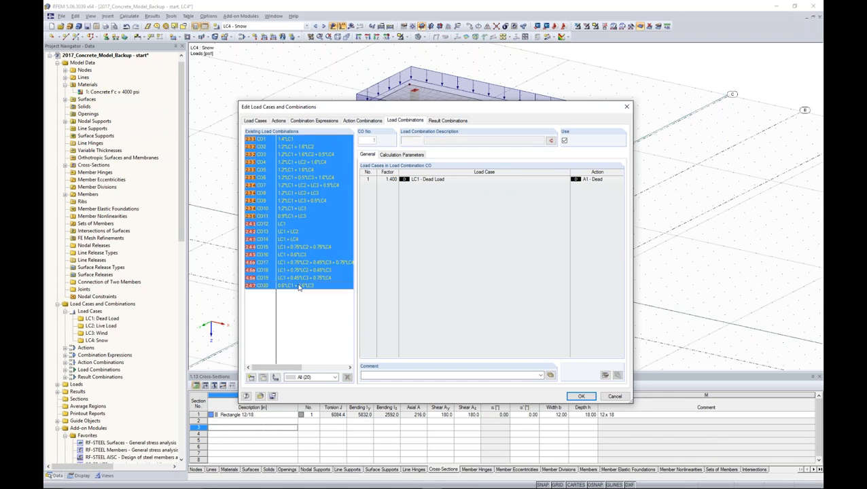
{"action": "left_click", "coordinate": [389, 155]}
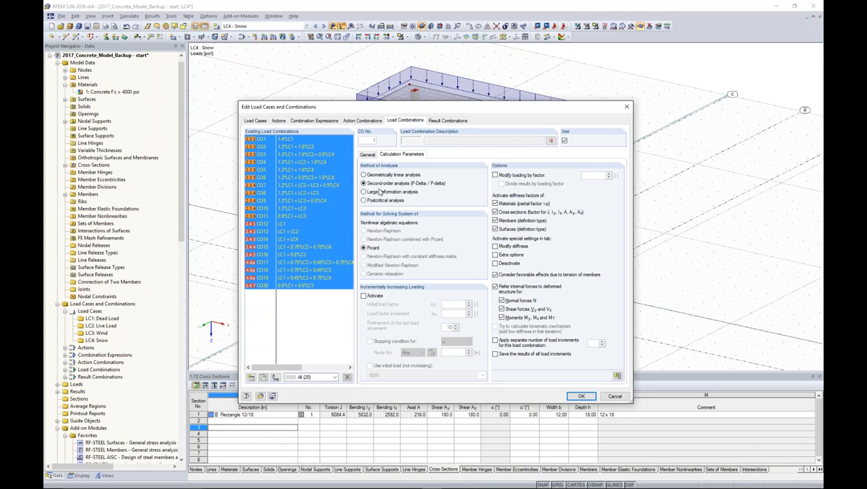
{"action": "left_click", "coordinate": [364, 175]}
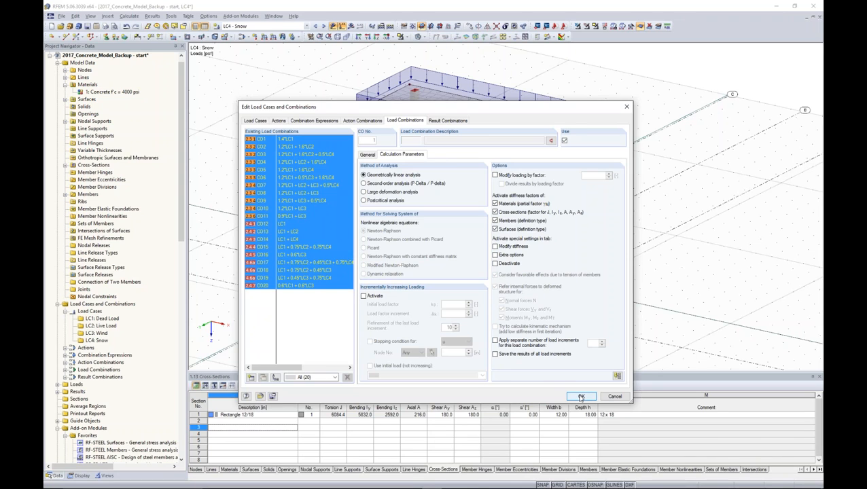
{"action": "key", "text": "Return"}
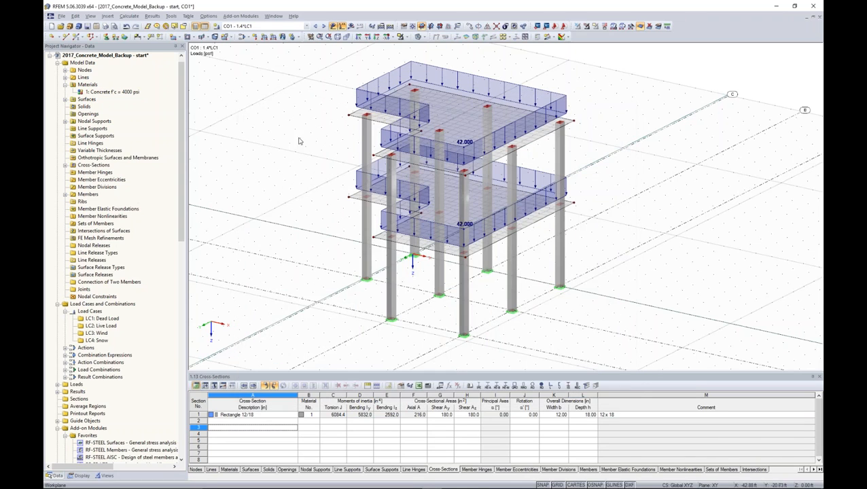
Calculate the model and display the basic internal forces m-x on the slab surfaces for CO1
{"action": "left_click", "coordinate": [130, 16]}
{"action": "left_click", "coordinate": [135, 26]}
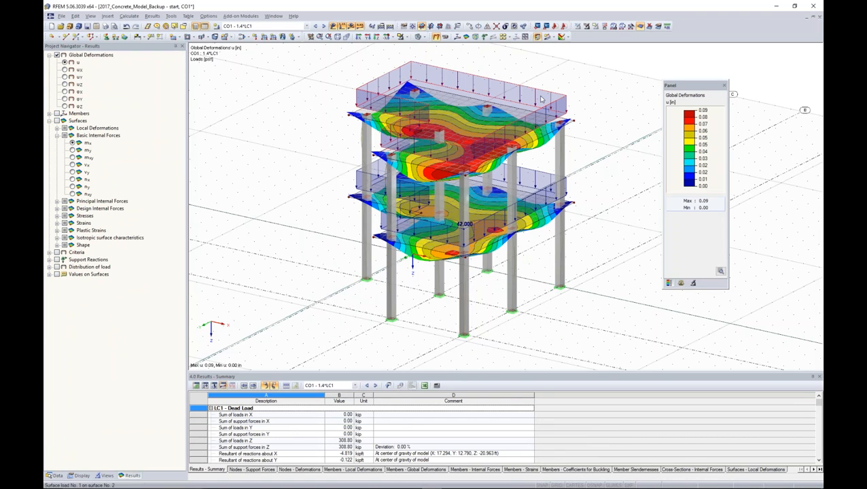
{"action": "left_click", "coordinate": [466, 36]}
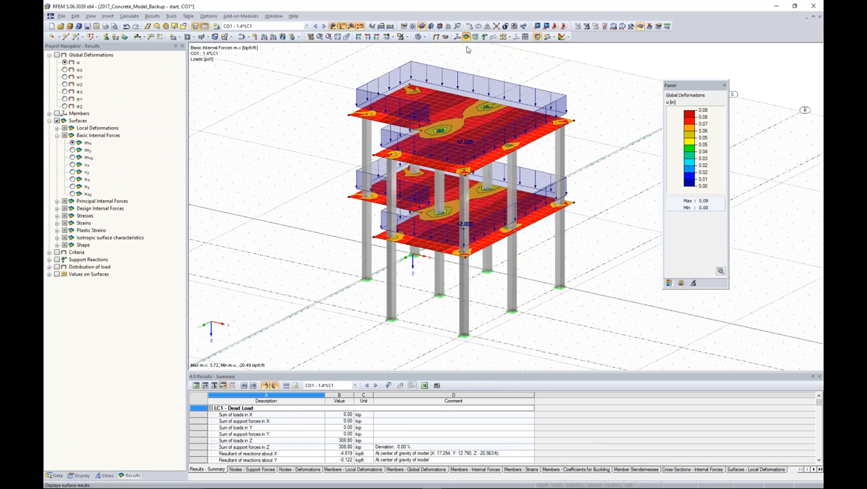
{"action": "middle_click_drag", "start_coordinate": [506, 165], "coordinate": [433, 140], "text": "ctrl"}
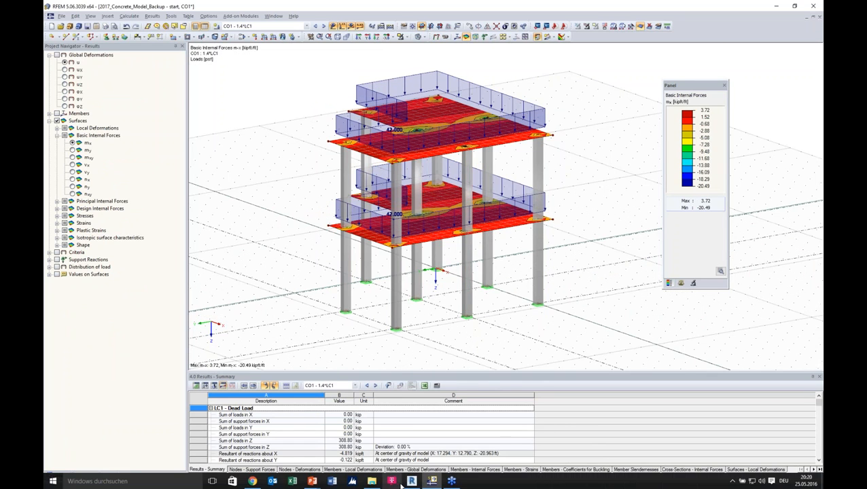
Switch to Revit and delete one upper-storey concrete column between the two floor slabs
{"action": "left_click", "coordinate": [411, 482]}
{"action": "middle_click_drag", "start_coordinate": [570, 257], "coordinate": [493, 194], "text": "shift"}
{"action": "left_click_drag", "start_coordinate": [494, 191], "coordinate": [494, 191]}
{"action": "key", "text": "Delete"}
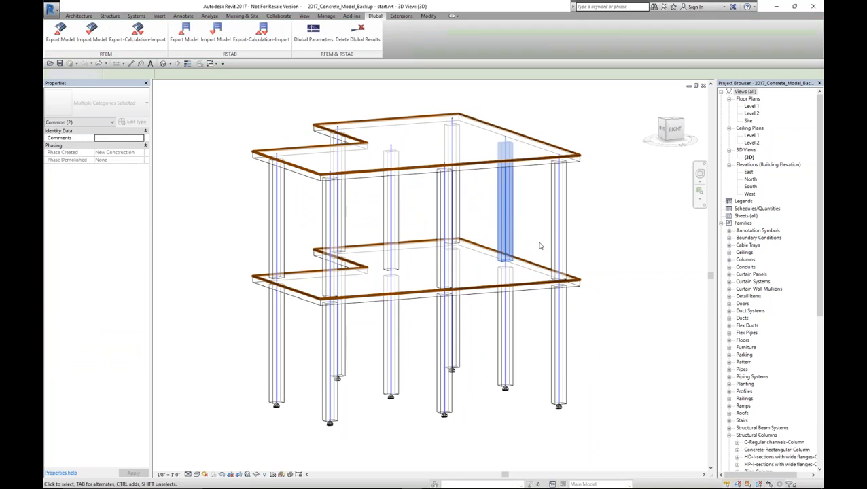
{"action": "middle_click_drag", "start_coordinate": [535, 234], "coordinate": [450, 310], "text": "shift"}
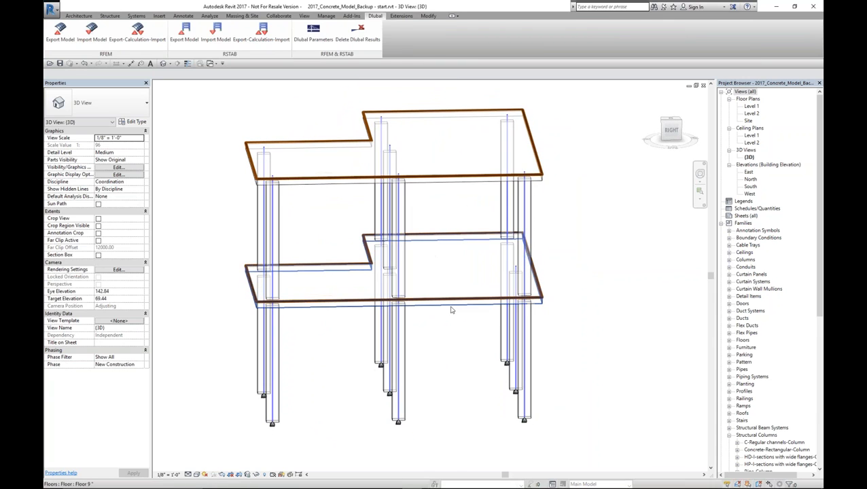
Edit the boundary of the Level 2 floor, adding a rectangular opening inside the slab, and finish the sketch
{"action": "left_click", "coordinate": [451, 309]}
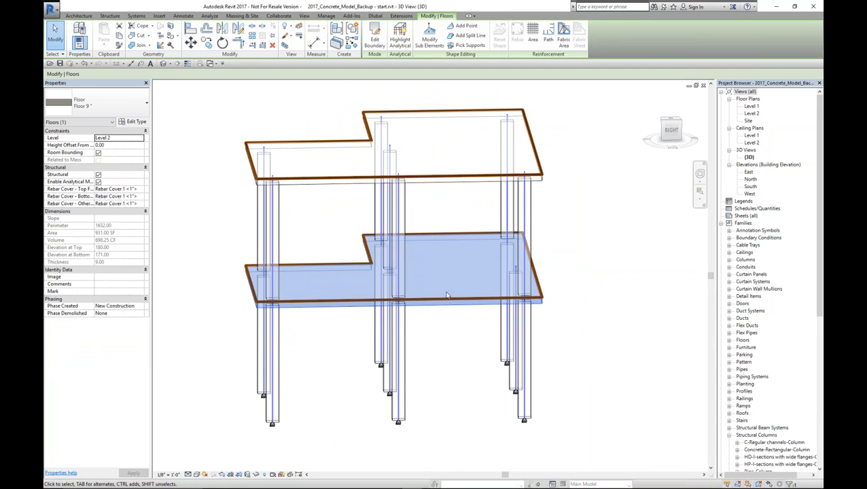
{"action": "left_click", "coordinate": [375, 39]}
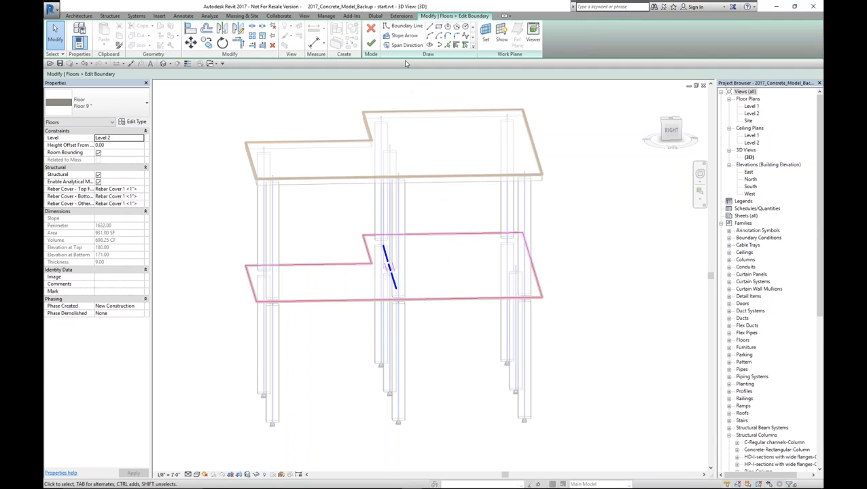
{"action": "left_click", "coordinate": [438, 28]}
{"action": "left_click", "coordinate": [444, 260]}
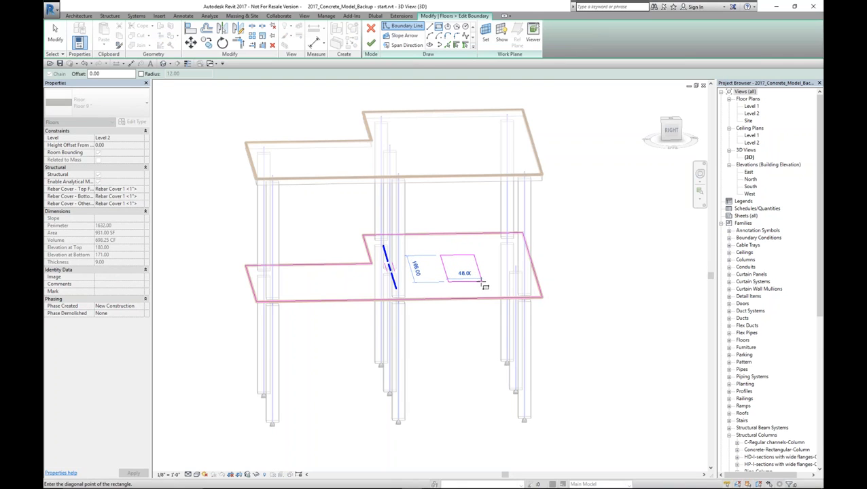
{"action": "left_click", "coordinate": [484, 286]}
{"action": "left_click", "coordinate": [370, 43]}
{"action": "middle_click_drag", "start_coordinate": [421, 345], "coordinate": [499, 406], "text": "shift"}
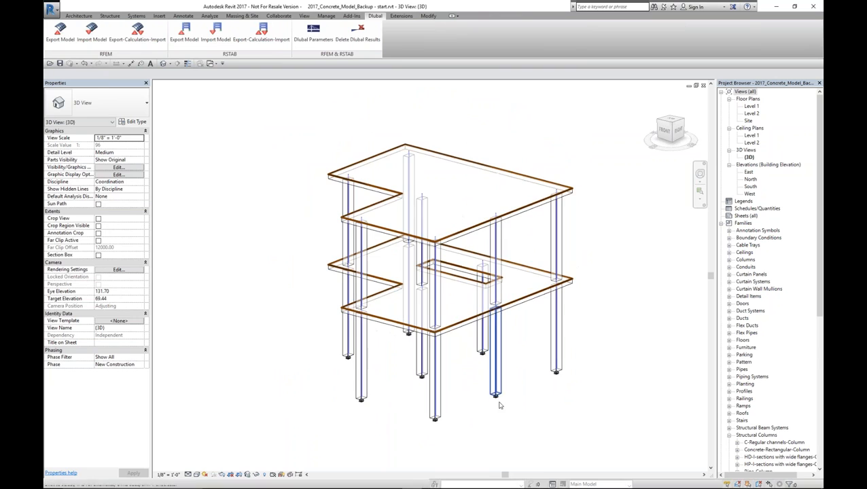
Export the modified model to RFEM by updating the existing structure, removing absent objects and leaving out the loads
{"action": "left_click", "coordinate": [58, 38]}
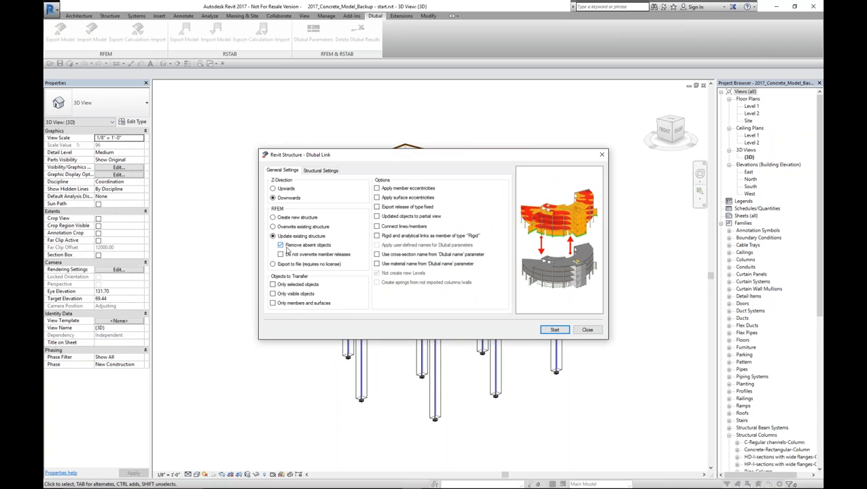
{"action": "left_click", "coordinate": [319, 172]}
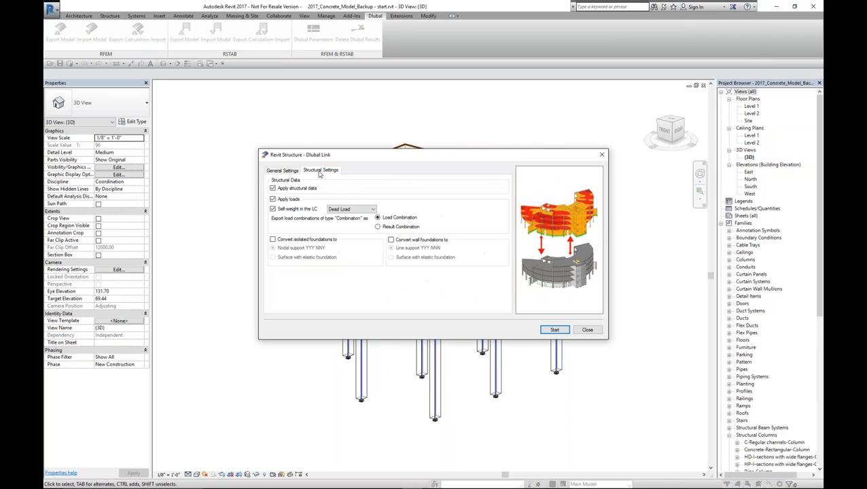
{"action": "left_click", "coordinate": [272, 199]}
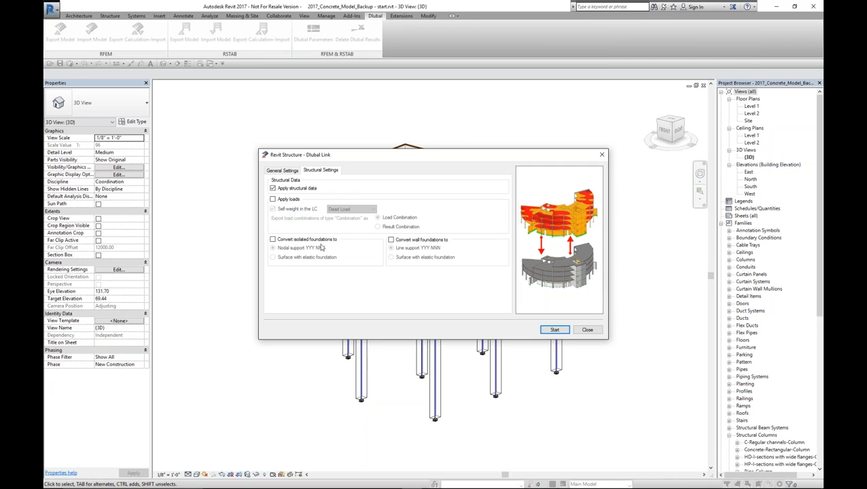
{"action": "left_click", "coordinate": [555, 331]}
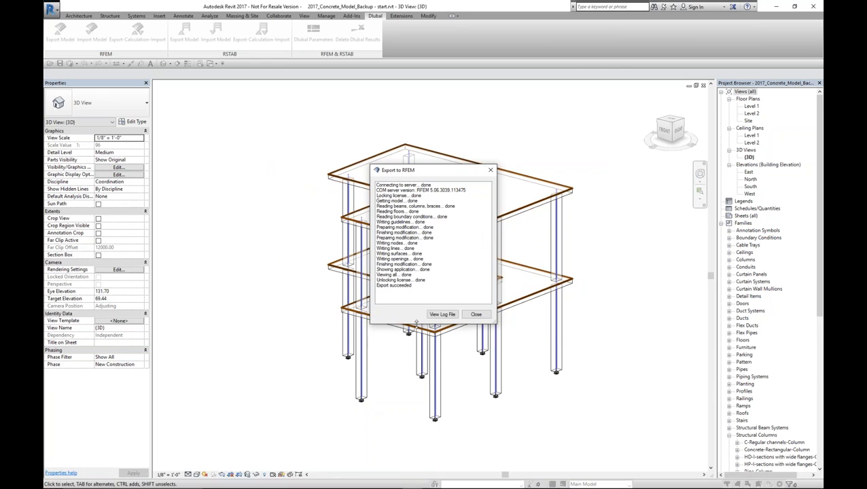
{"action": "left_click", "coordinate": [476, 315]}
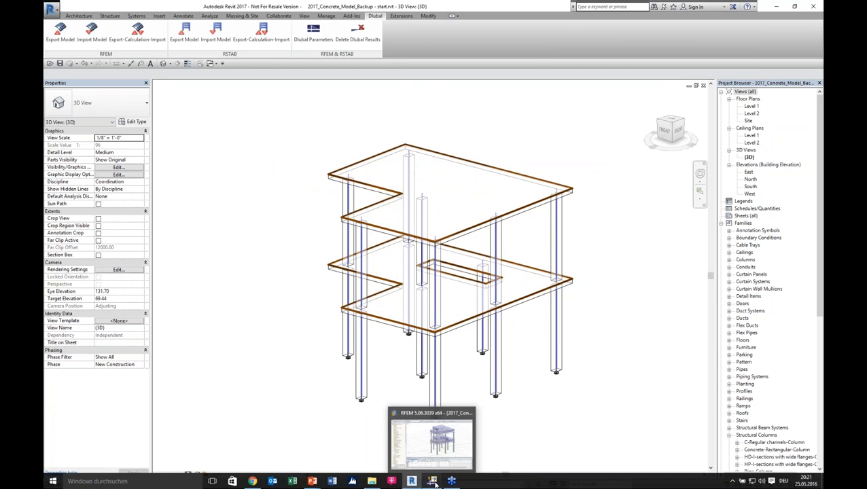
Switch to RFEM, hide the loads and examine the updated structure around the removed column and the new floor opening
{"action": "left_click", "coordinate": [434, 483]}
{"action": "scroll", "coordinate": [474, 277], "scroll_direction": "up", "scroll_amount": 4}
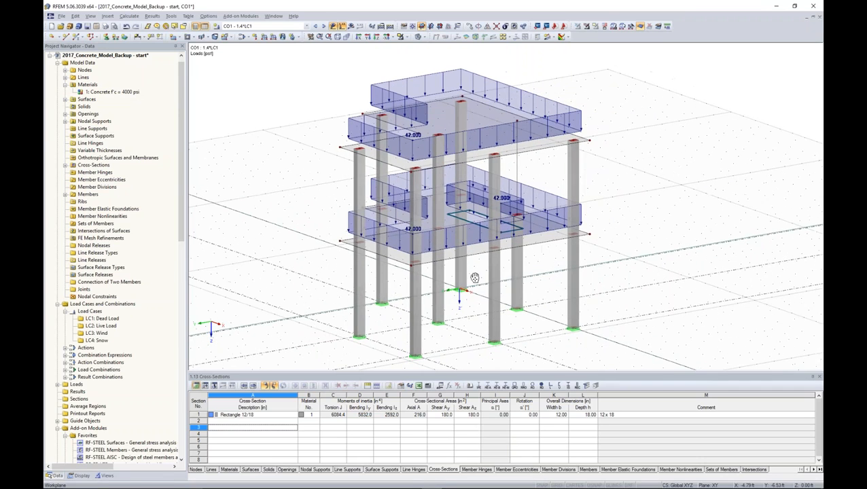
{"action": "middle_click_drag", "start_coordinate": [493, 307], "coordinate": [411, 286], "text": "ctrl"}
{"action": "left_click", "coordinate": [342, 26]}
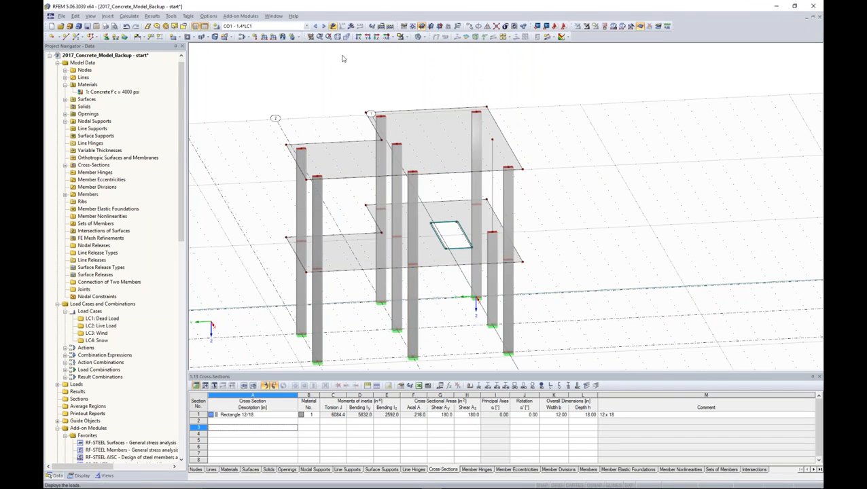
{"action": "middle_click_drag", "start_coordinate": [343, 58], "coordinate": [514, 166], "text": "ctrl"}
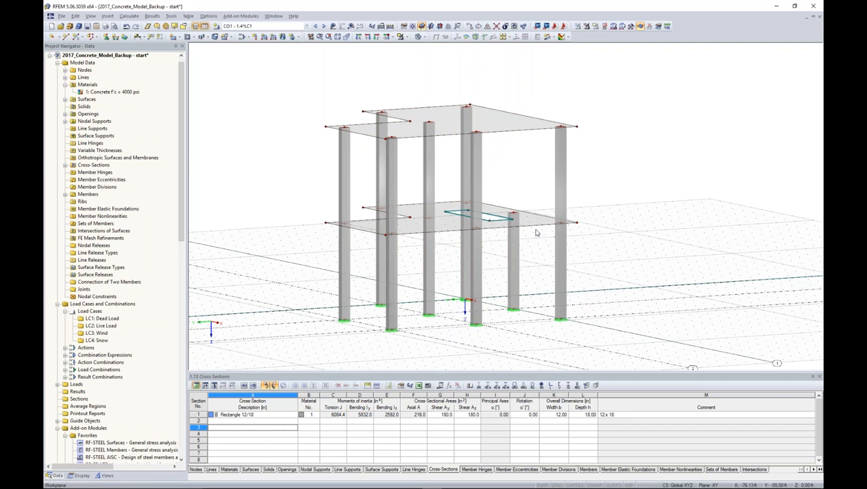
{"action": "middle_click_drag", "start_coordinate": [536, 233], "coordinate": [518, 228], "text": "ctrl"}
{"action": "scroll", "coordinate": [534, 269], "scroll_direction": "up", "scroll_amount": 1}
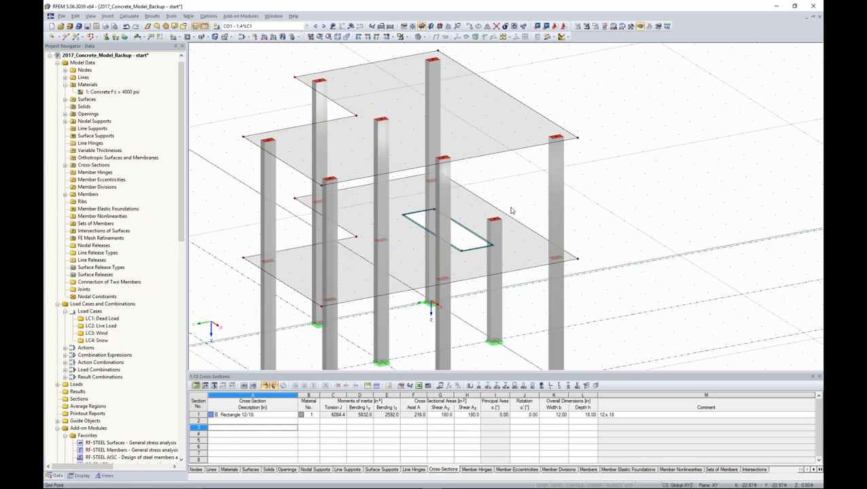
{"action": "middle_click_drag", "start_coordinate": [506, 176], "coordinate": [509, 197], "text": "ctrl"}
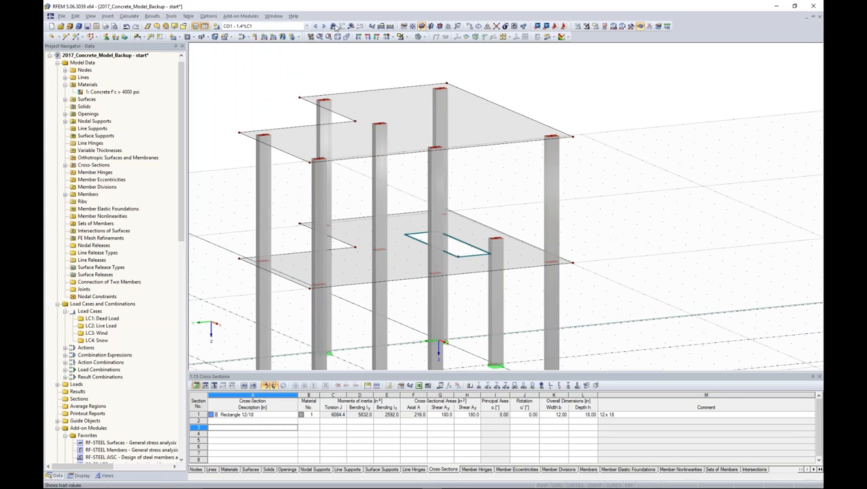
Review the loads of load cases LC1 to LC4 and combination CO1 on the updated structure, then hide them
{"action": "left_click", "coordinate": [306, 26]}
{"action": "left_click", "coordinate": [317, 32]}
{"action": "left_click", "coordinate": [333, 27]}
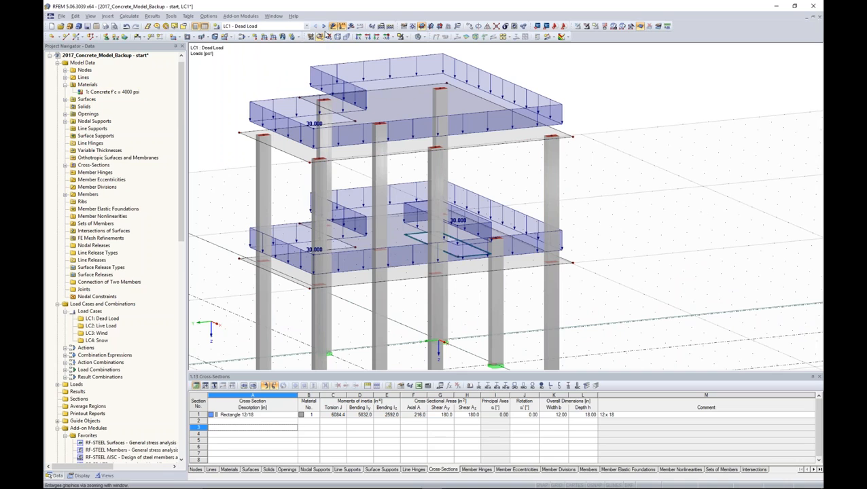
{"action": "left_click", "coordinate": [326, 29]}
{"action": "left_click", "coordinate": [326, 29]}
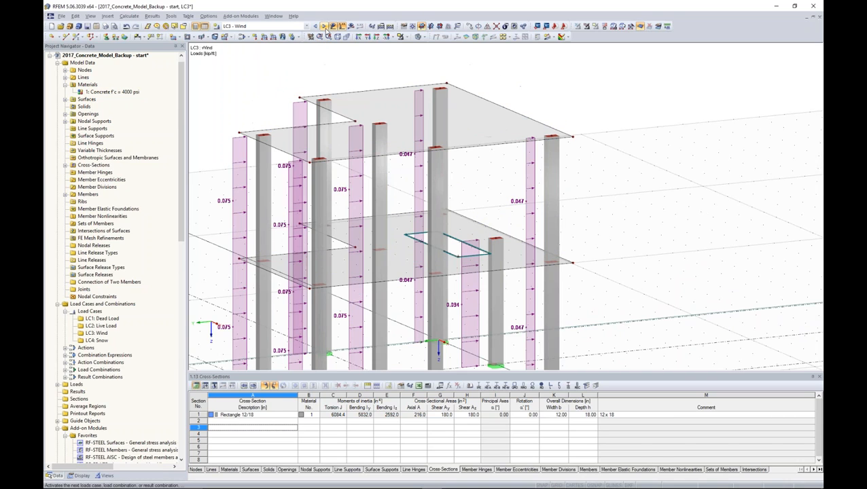
{"action": "left_click", "coordinate": [326, 28]}
{"action": "left_click", "coordinate": [326, 29]}
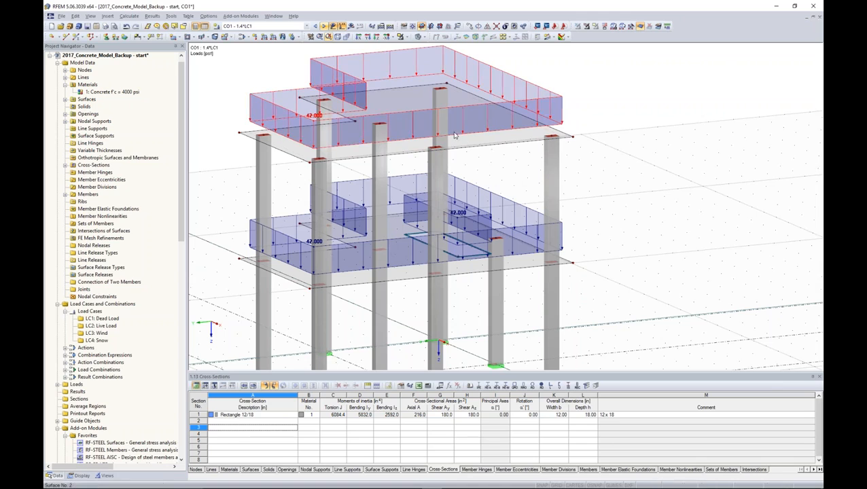
{"action": "left_click", "coordinate": [332, 27]}
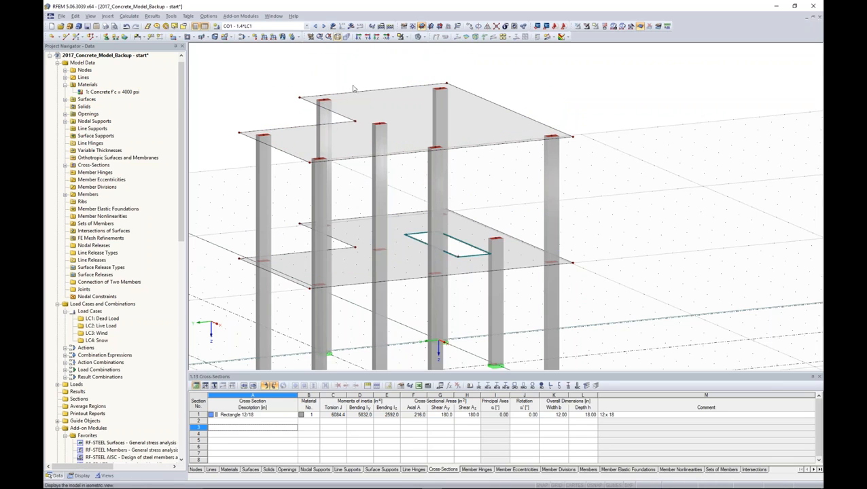
Recalculate load combination CO1 and display its results on the updated model
{"action": "left_click", "coordinate": [308, 28]}
{"action": "left_click", "coordinate": [371, 78]}
{"action": "left_click", "coordinate": [350, 28]}
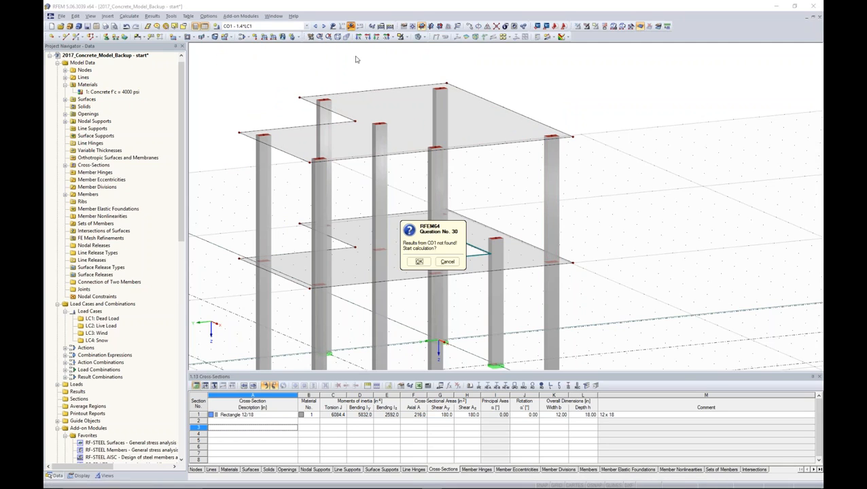
{"action": "left_click", "coordinate": [418, 263]}
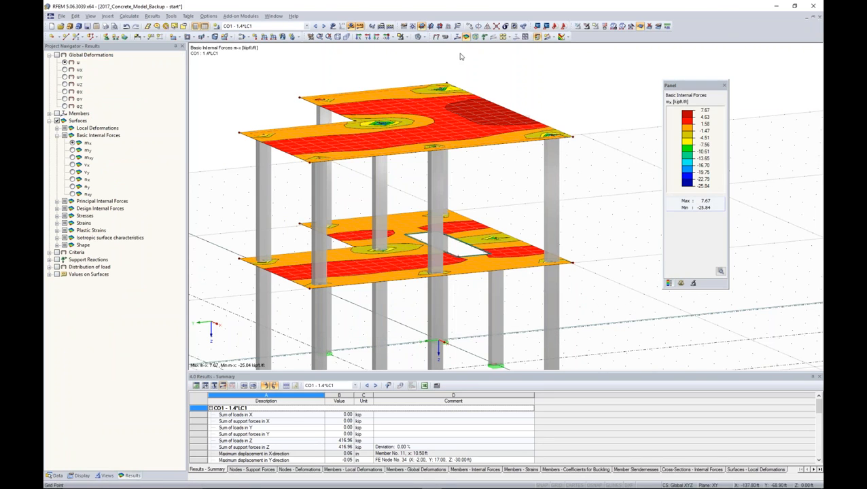
Display the global deformations u for CO1, examine the slabs from several angles, and turn the deformations off
{"action": "left_click", "coordinate": [435, 37]}
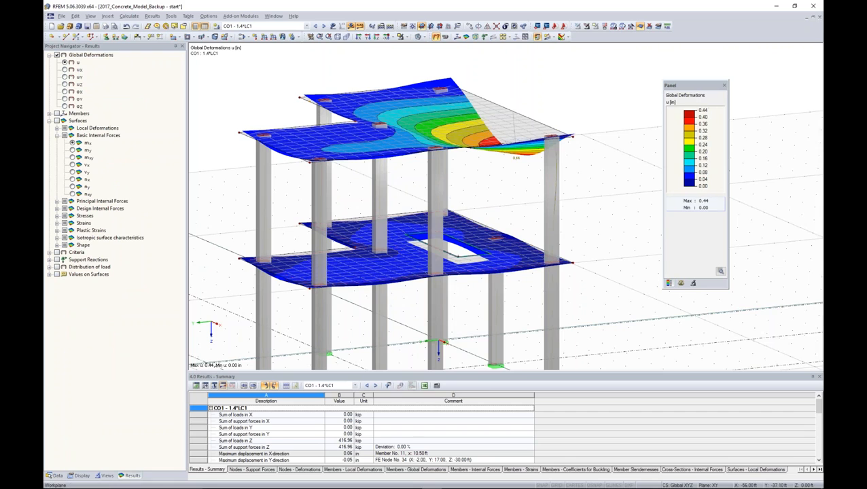
{"action": "middle_click_drag", "start_coordinate": [434, 190], "coordinate": [377, 203], "text": "ctrl"}
{"action": "middle_click_drag", "start_coordinate": [326, 248], "coordinate": [327, 256], "text": "ctrl"}
{"action": "middle_click_drag", "start_coordinate": [384, 239], "coordinate": [424, 156], "text": "ctrl"}
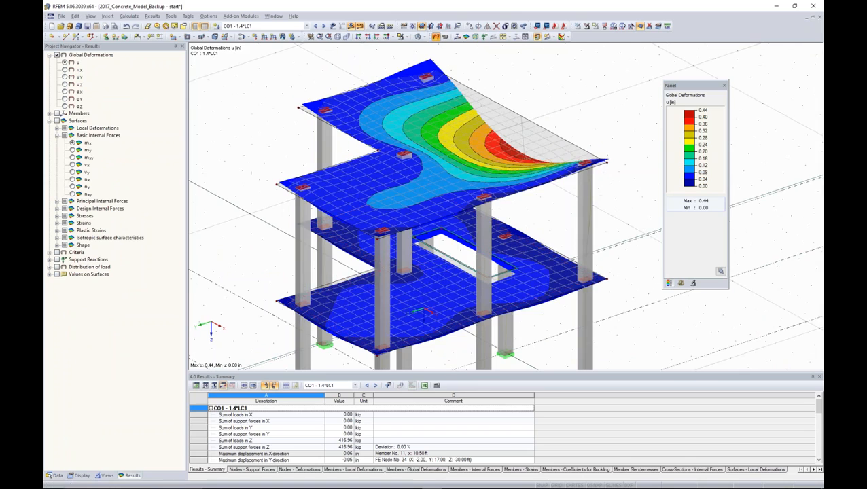
{"action": "left_click", "coordinate": [435, 36]}
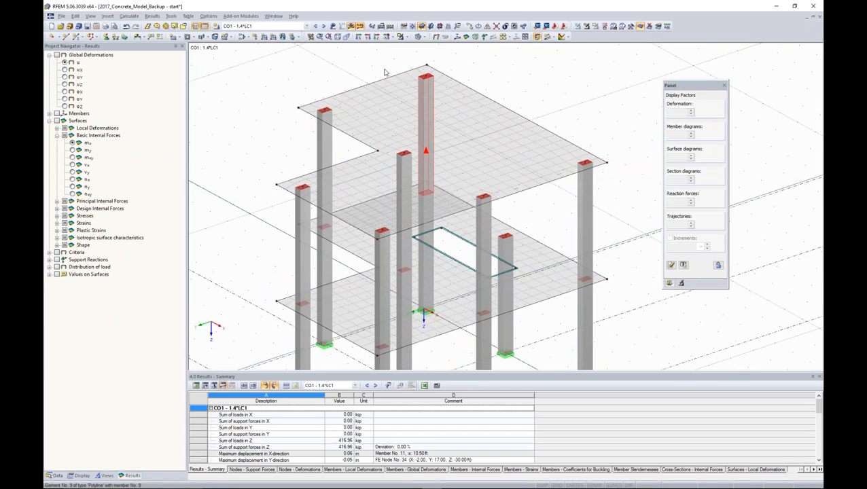
Start a new single member and define a 12 x 20 in rectangular cross-section in 4000 psi concrete for it
{"action": "left_click", "coordinate": [77, 37]}
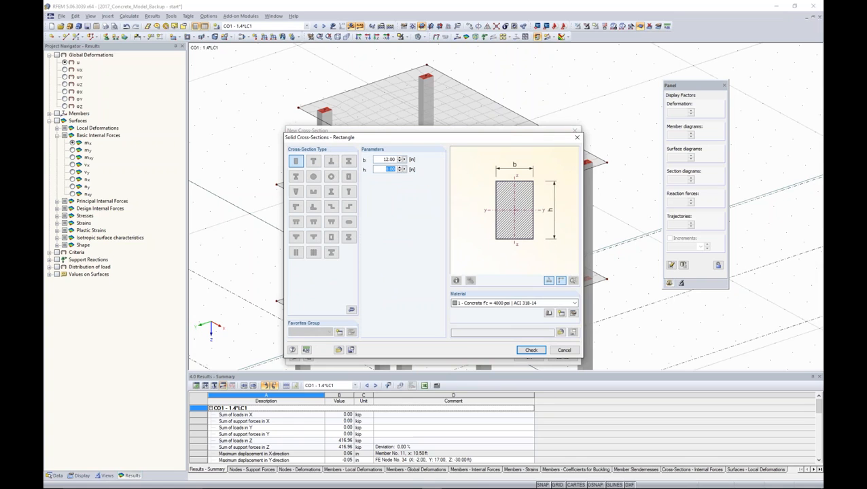
{"action": "type", "text": "2"}
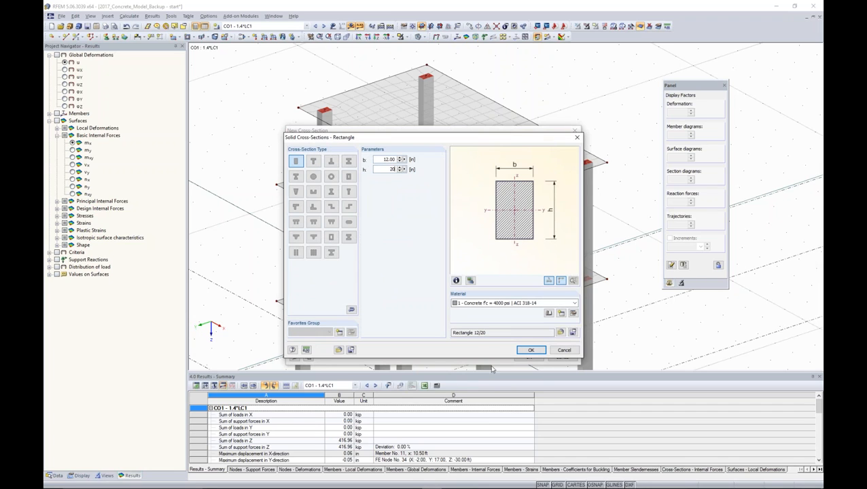
{"action": "left_click", "coordinate": [530, 350]}
{"action": "left_click", "coordinate": [528, 358]}
Accept deleting the results and place the Rectangle 12/20 beam between the two column tops above the removed column
{"action": "left_click", "coordinate": [507, 345]}
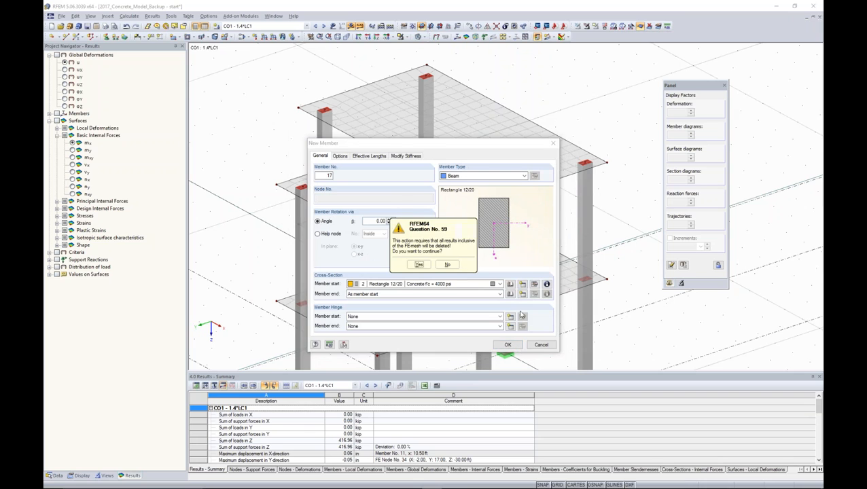
{"action": "left_click", "coordinate": [418, 265]}
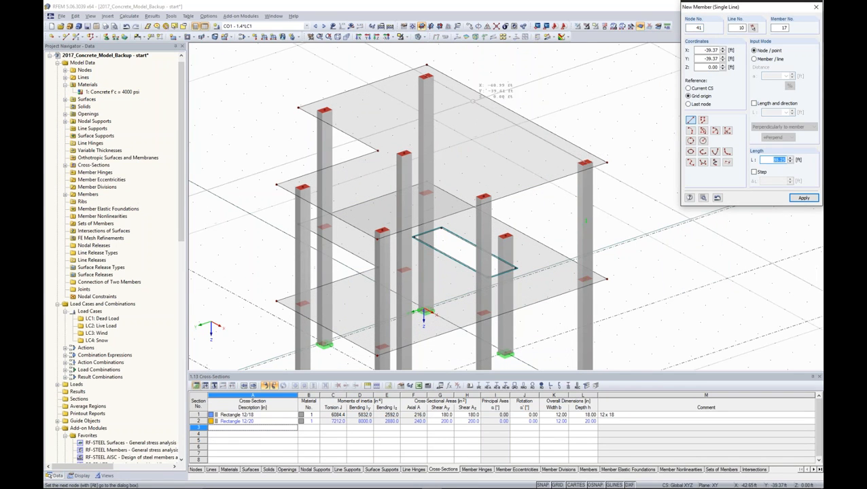
{"action": "left_click", "coordinate": [421, 70]}
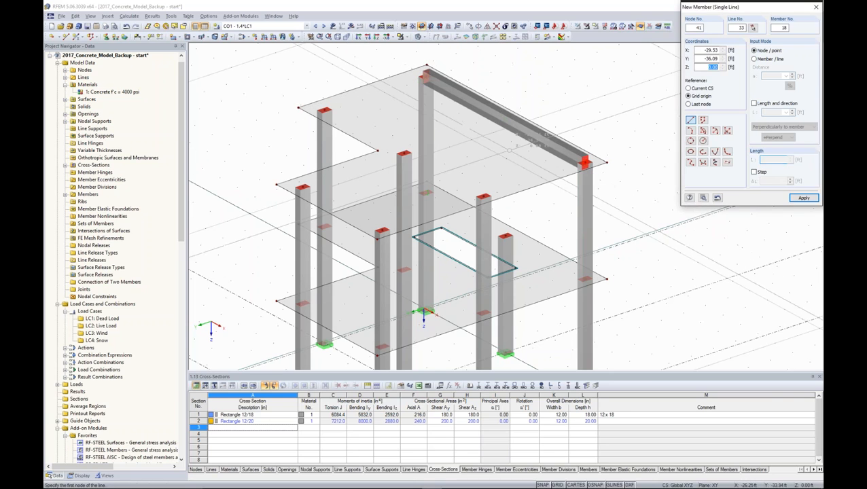
{"action": "right_click", "coordinate": [594, 210]}
Change the member type of the new upper-slab beam from Beam to Rib
{"action": "middle_click_drag", "start_coordinate": [594, 210], "coordinate": [543, 119], "text": "ctrl"}
{"action": "middle_click_drag", "start_coordinate": [533, 182], "coordinate": [523, 151], "text": "ctrl"}
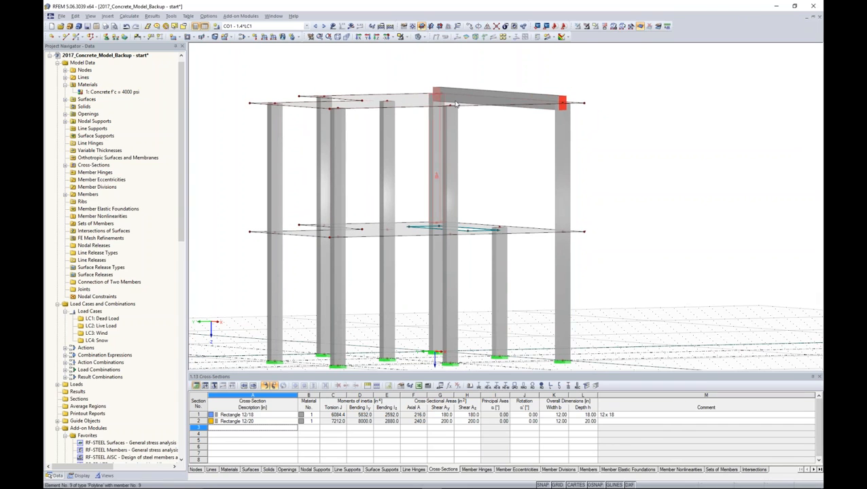
{"action": "left_click", "coordinate": [542, 101]}
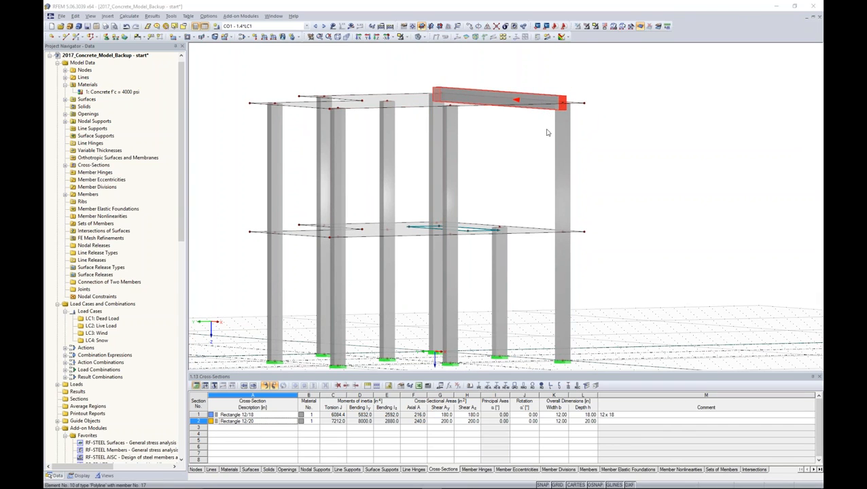
{"action": "double_click", "coordinate": [540, 102]}
{"action": "left_click", "coordinate": [524, 176]}
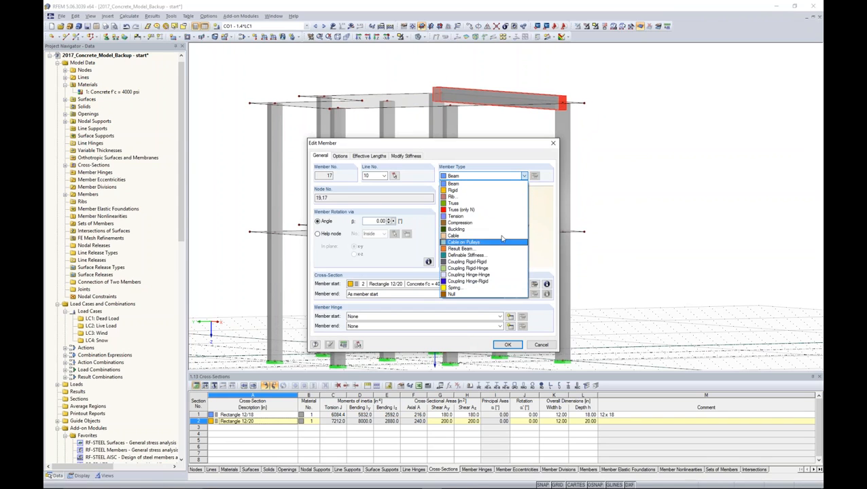
{"action": "left_click", "coordinate": [496, 197]}
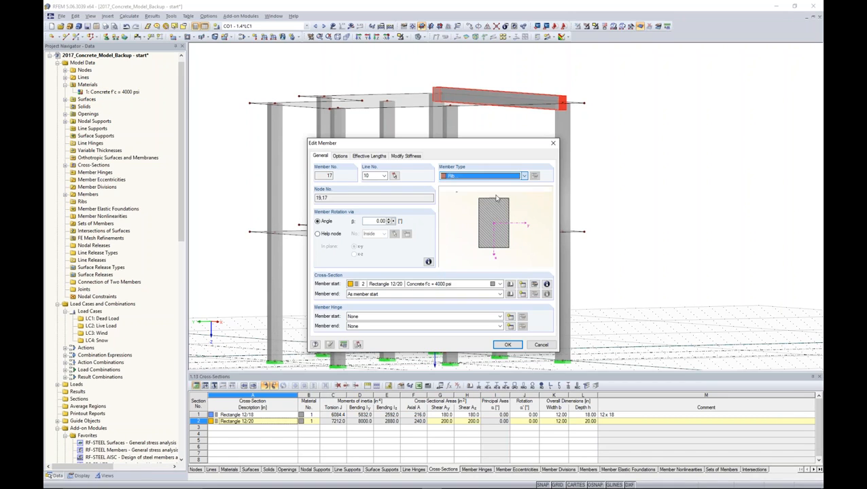
Set the rib's integration widths b1 and b2 to L/8, keeping it on the +z-side of the surface
{"action": "left_click", "coordinate": [534, 178]}
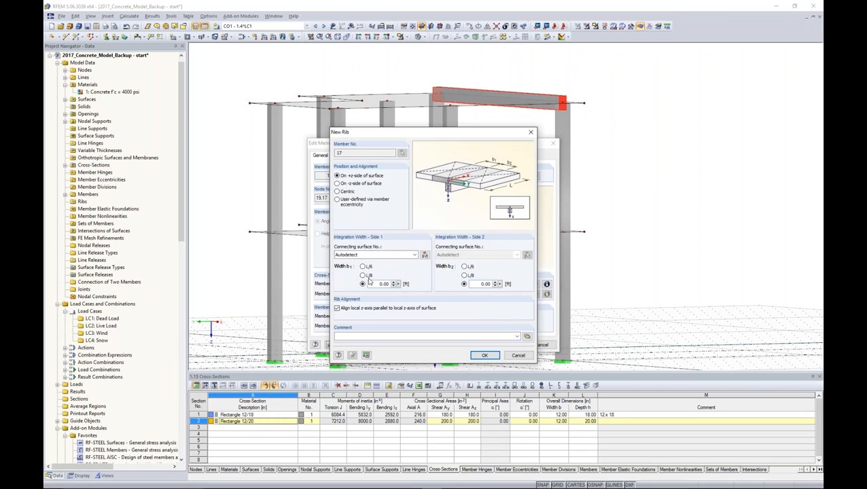
{"action": "left_click", "coordinate": [364, 275]}
{"action": "left_click", "coordinate": [465, 275]}
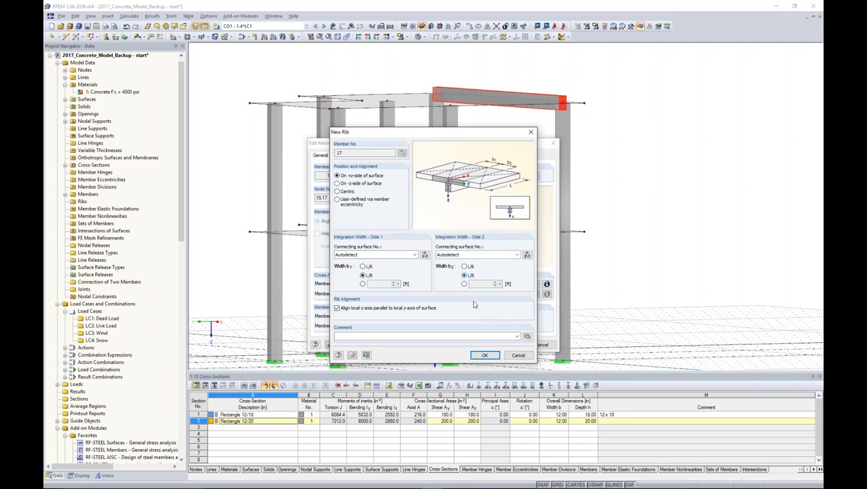
{"action": "left_click", "coordinate": [484, 355]}
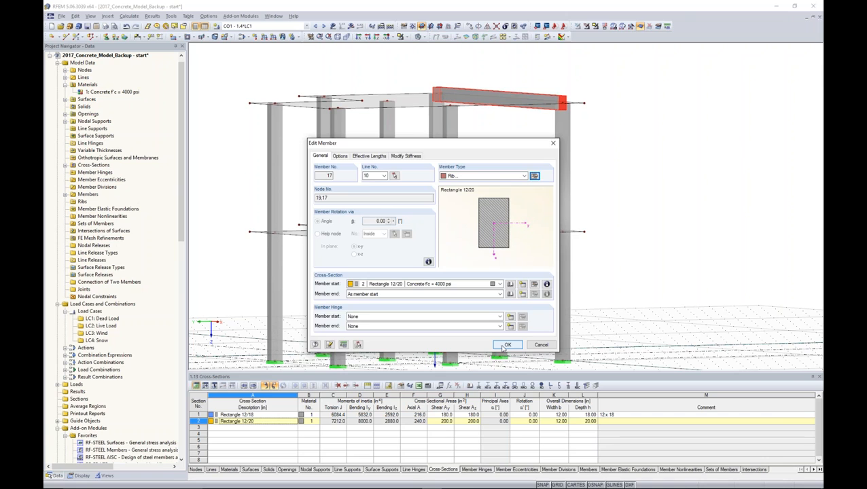
Confirm the upper-slab member's rib settings and recalculate the model with the rib included
{"action": "left_click", "coordinate": [507, 344]}
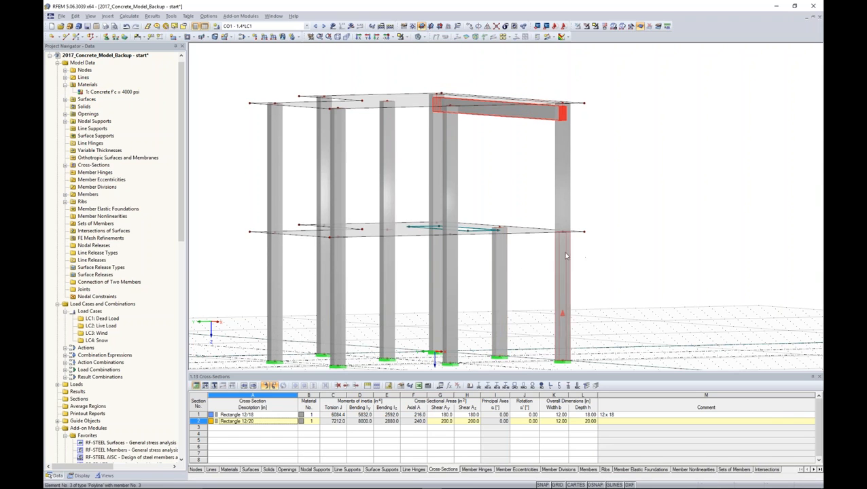
{"action": "middle_click_drag", "start_coordinate": [543, 184], "coordinate": [401, 95], "text": "ctrl"}
{"action": "scroll", "coordinate": [542, 203], "scroll_direction": "up", "scroll_amount": 5}
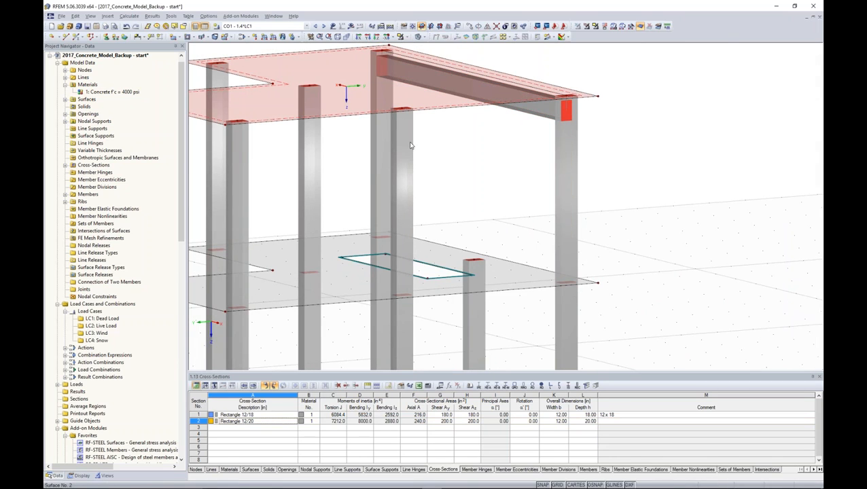
{"action": "scroll", "coordinate": [516, 191], "scroll_direction": "down", "scroll_amount": 3}
{"action": "mouse_move", "coordinate": [511, 197]}
{"action": "middle_mouse_down", "text": "ctrl"}
{"action": "mouse_move", "coordinate": [491, 146]}
{"action": "mouse_move", "coordinate": [509, 213]}
{"action": "mouse_move", "coordinate": [503, 204]}
{"action": "middle_mouse_up", "text": "ctrl"}
{"action": "left_click", "coordinate": [131, 17]}
{"action": "left_click", "coordinate": [140, 28]}
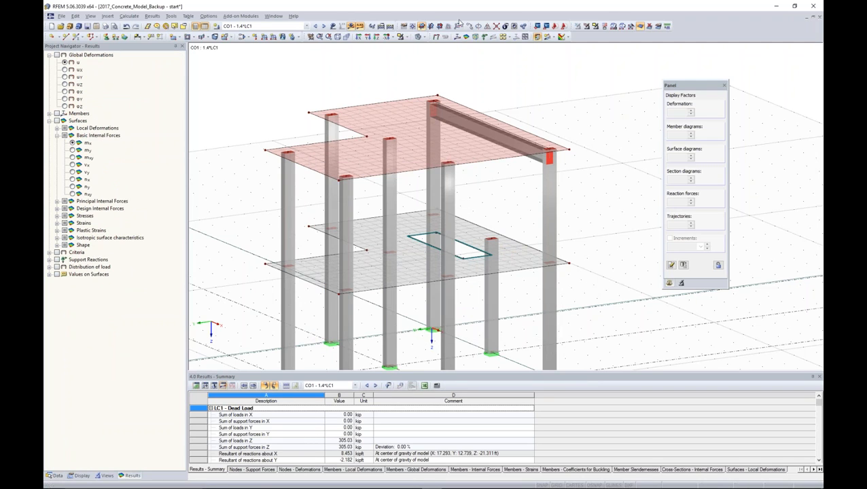
Examine the CO1 results as surface internal forces m-x, global deformations u and member bending moments M-y
{"action": "left_click", "coordinate": [466, 38]}
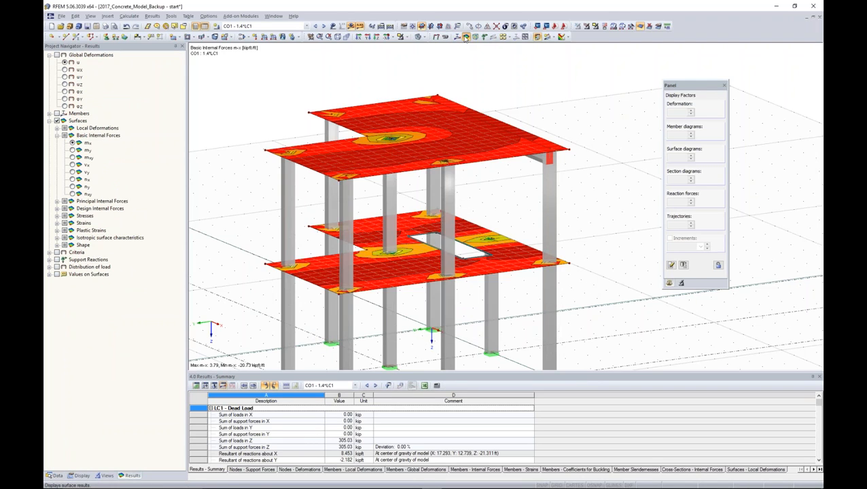
{"action": "middle_click_drag", "start_coordinate": [530, 271], "coordinate": [553, 299], "text": "ctrl"}
{"action": "left_click", "coordinate": [436, 37]}
{"action": "middle_click_drag", "start_coordinate": [443, 76], "coordinate": [530, 268], "text": "shift"}
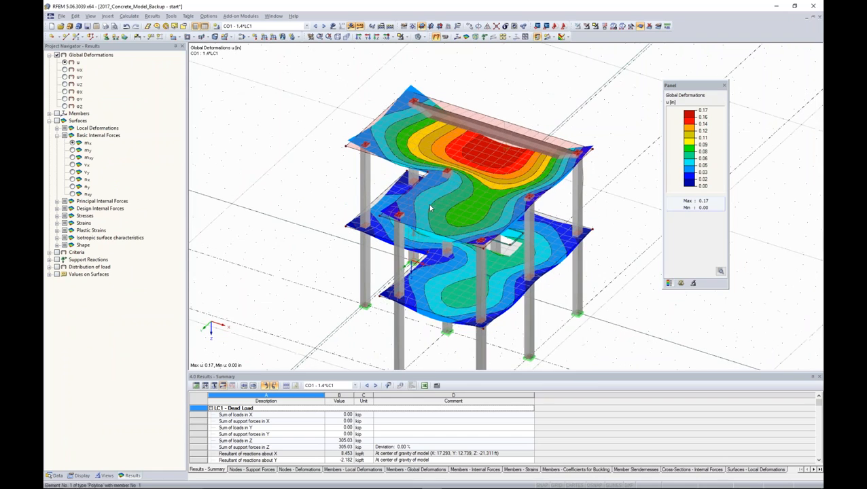
{"action": "left_click", "coordinate": [456, 37]}
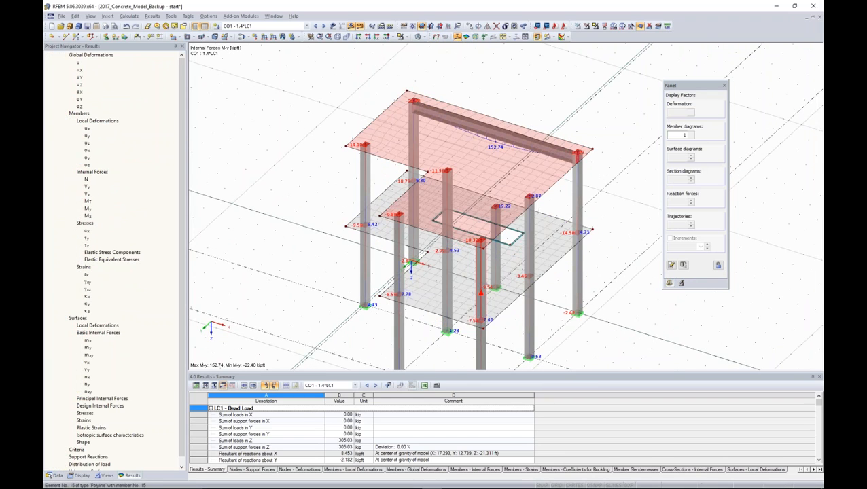
{"action": "middle_click_drag", "start_coordinate": [445, 270], "coordinate": [370, 275], "text": "ctrl"}
{"action": "scroll", "coordinate": [106, 435], "scroll_direction": "down", "scroll_amount": 1}
Open the RF-CONCRETE Surfaces add-on module and choose ACI 318-14 as the design standard
{"action": "left_click", "coordinate": [55, 474]}
{"action": "scroll", "coordinate": [108, 407], "scroll_direction": "down", "scroll_amount": 4}
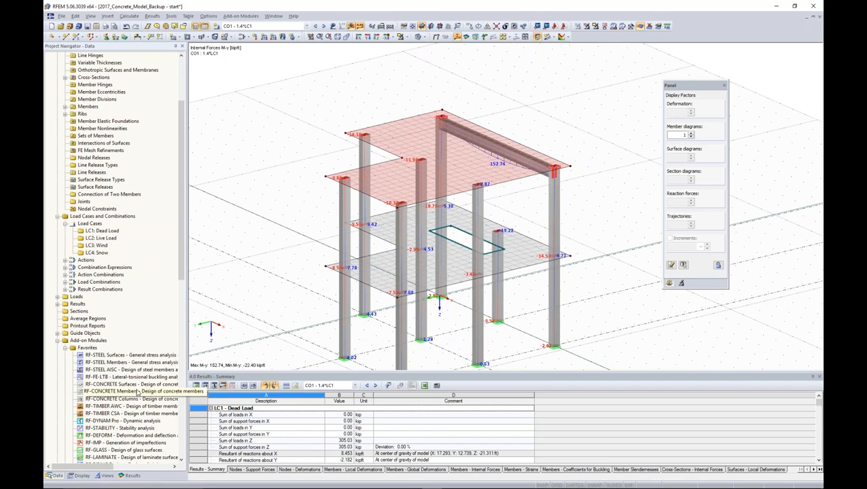
{"action": "double_click", "coordinate": [135, 385]}
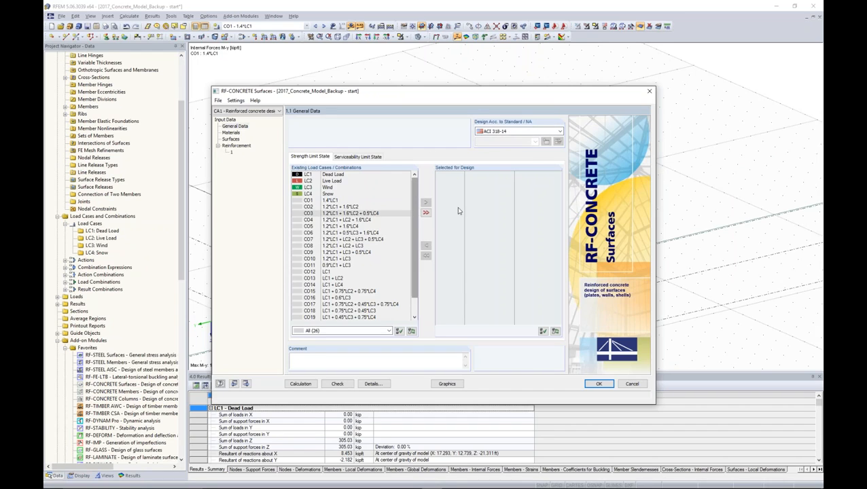
{"action": "left_click", "coordinate": [529, 132]}
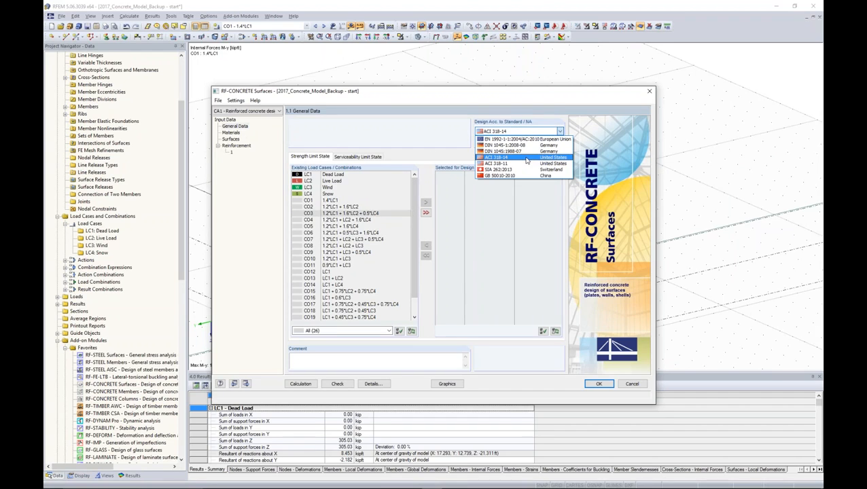
{"action": "left_click", "coordinate": [526, 157]}
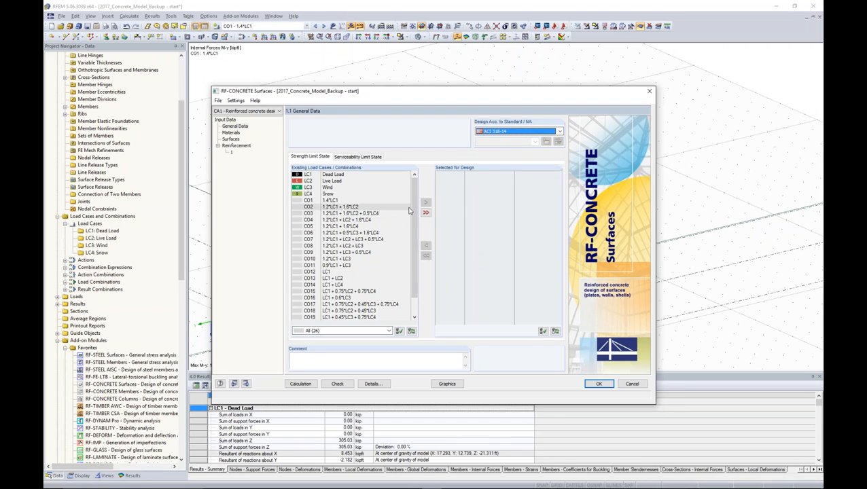
Select result combination RC1 for the strength limit state design and RC2 for the serviceability limit state design
{"action": "scroll", "coordinate": [411, 275], "scroll_direction": "down", "scroll_amount": 1}
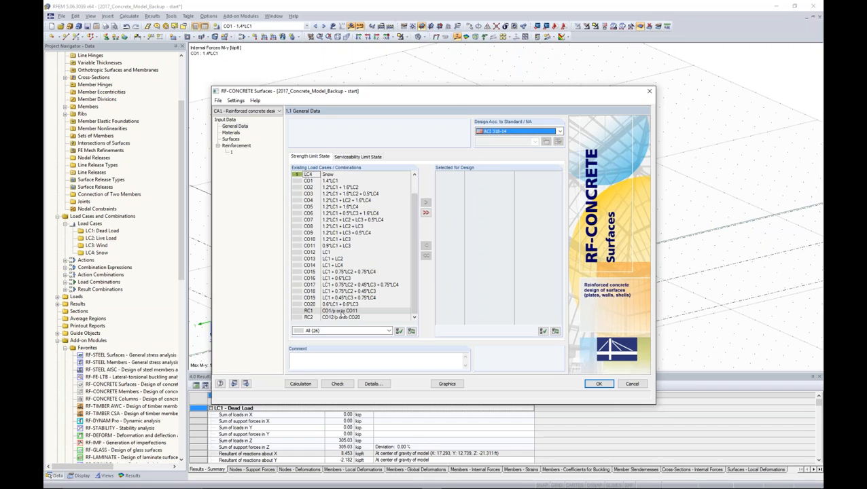
{"action": "double_click", "coordinate": [342, 311]}
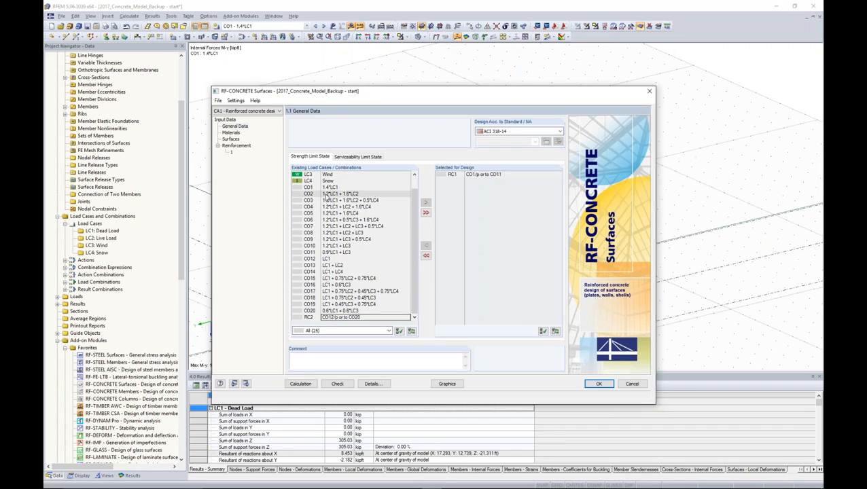
{"action": "left_click", "coordinate": [348, 157]}
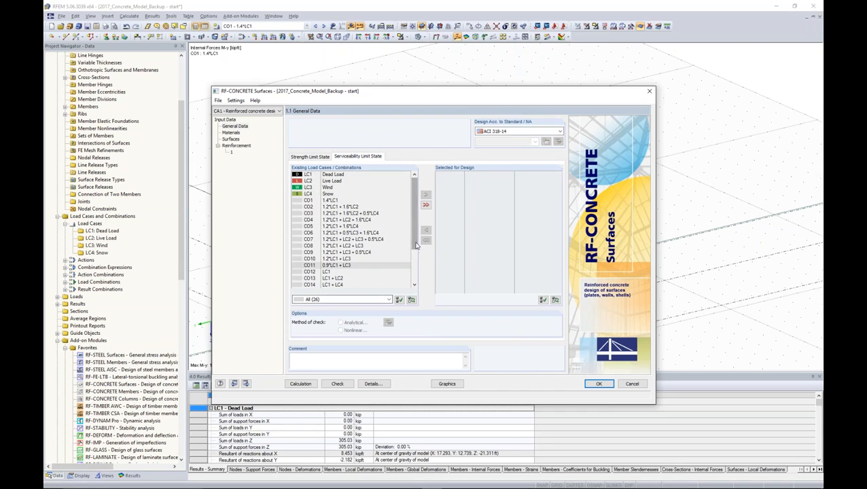
{"action": "scroll", "coordinate": [342, 286], "scroll_direction": "down", "scroll_amount": 3}
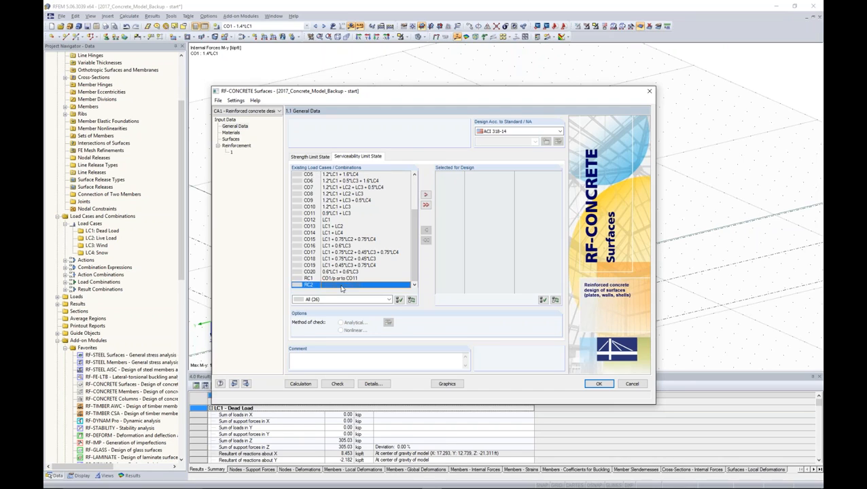
{"action": "double_click", "coordinate": [341, 285]}
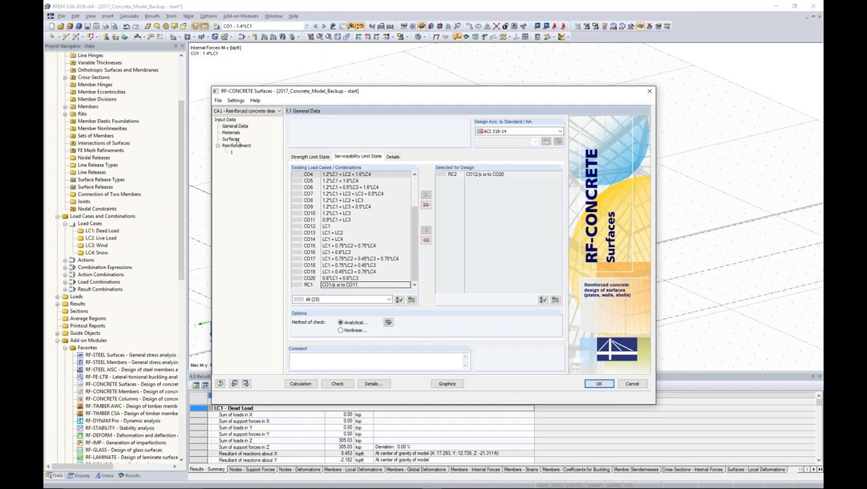
Review the module's materials, surface crack-width limits and reinforcement settings, including layout, longitudinal reinforcement and ACI 318-14 options
{"action": "left_click", "coordinate": [231, 133]}
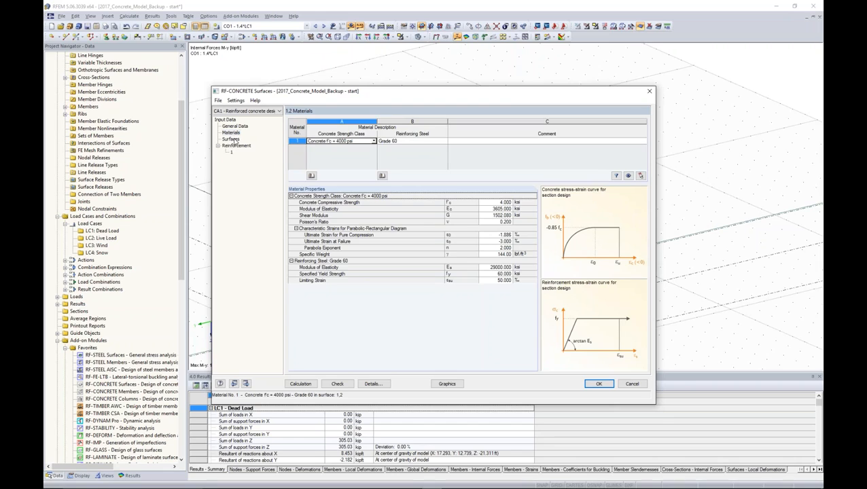
{"action": "left_click", "coordinate": [230, 139]}
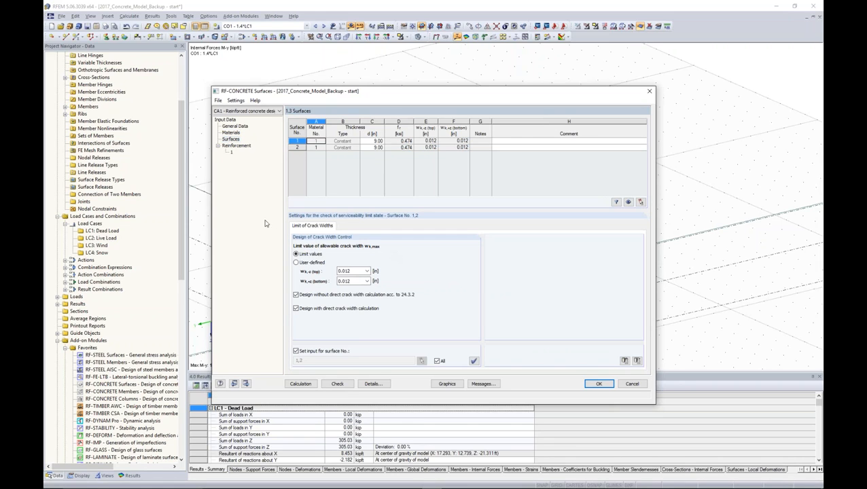
{"action": "left_click", "coordinate": [231, 152]}
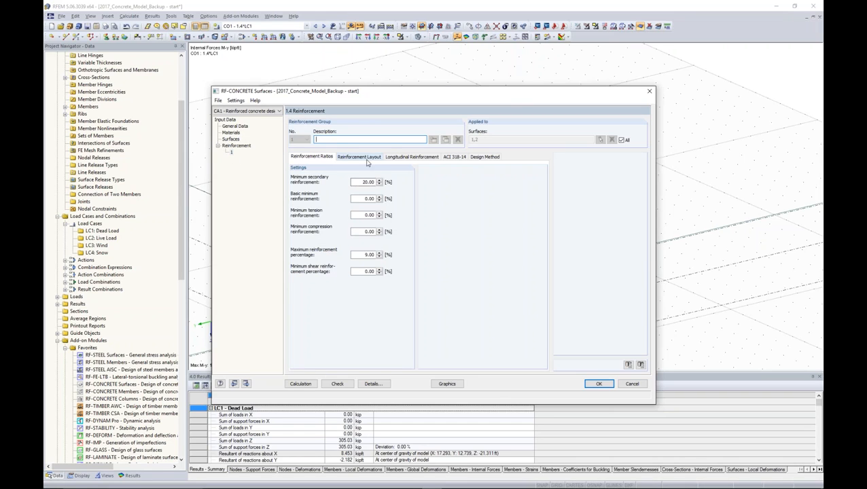
{"action": "left_click", "coordinate": [360, 157]}
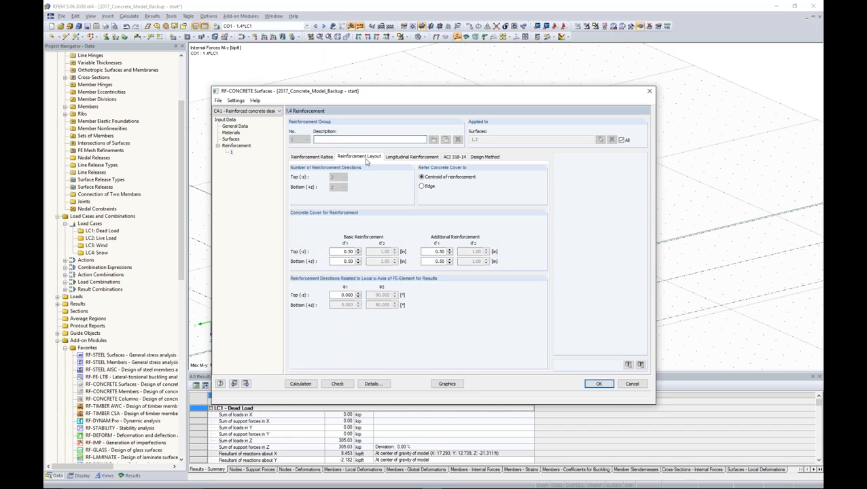
{"action": "left_click", "coordinate": [411, 157]}
{"action": "left_click", "coordinate": [378, 216]}
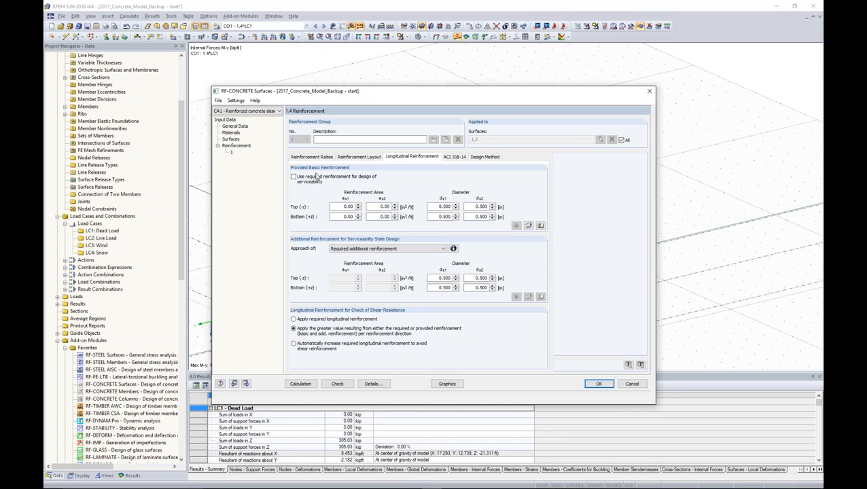
{"action": "left_click", "coordinate": [451, 157]}
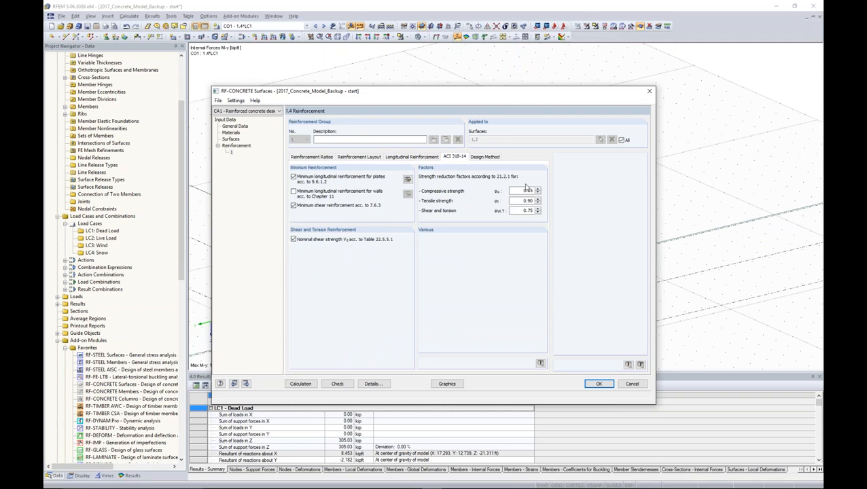
Run the surface concrete design and review the required reinforcement by surface and by point
{"action": "left_click", "coordinate": [307, 385]}
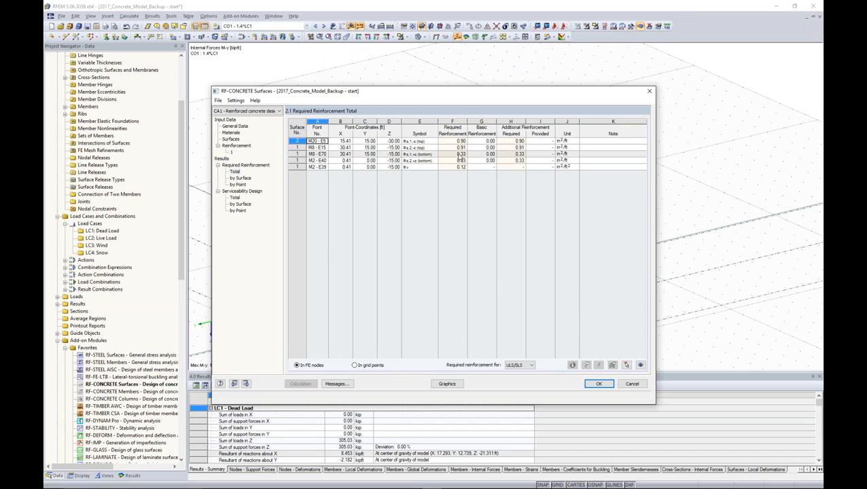
{"action": "left_click", "coordinate": [241, 178]}
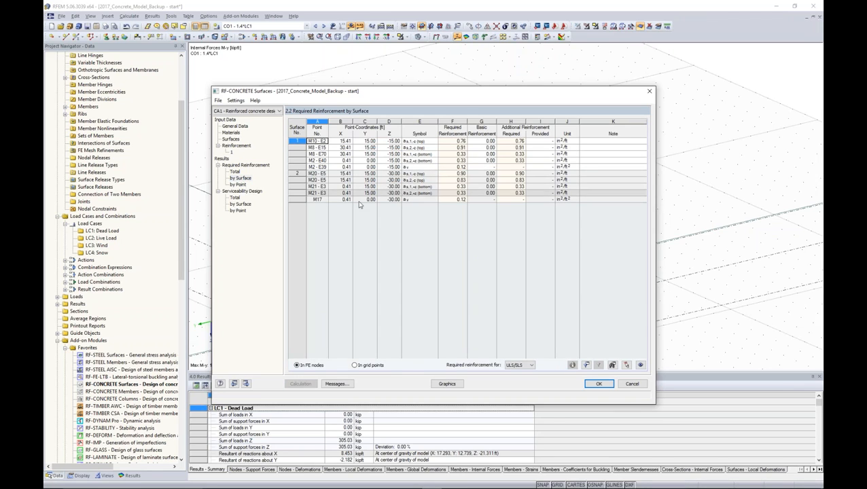
{"action": "left_click", "coordinate": [240, 184]}
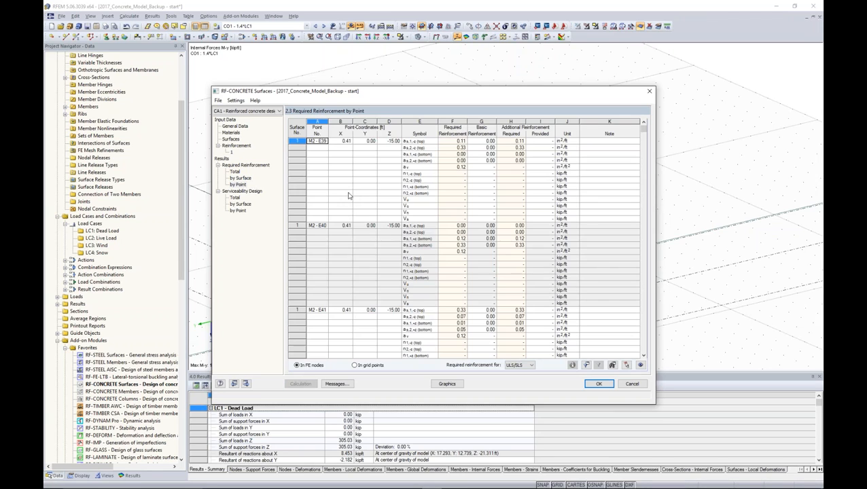
{"action": "scroll", "coordinate": [406, 204], "scroll_direction": "down", "scroll_amount": 10}
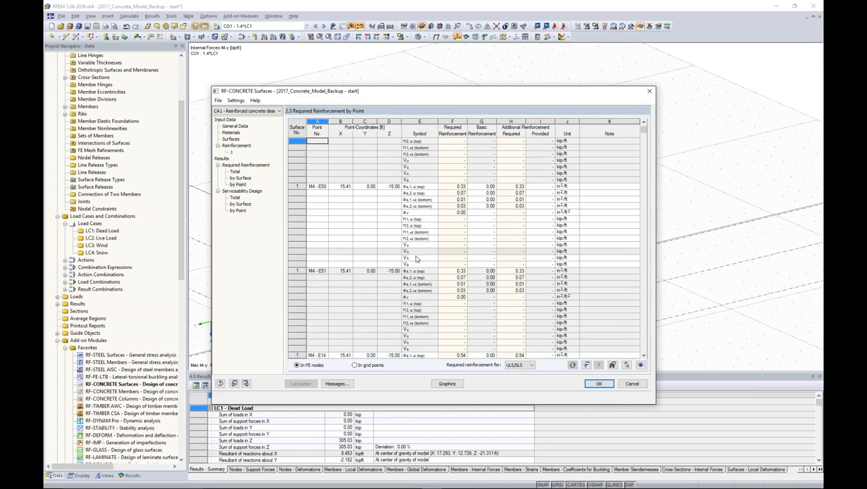
{"action": "scroll", "coordinate": [439, 248], "scroll_direction": "down", "scroll_amount": 6}
{"action": "scroll", "coordinate": [439, 248], "scroll_direction": "down", "scroll_amount": 4}
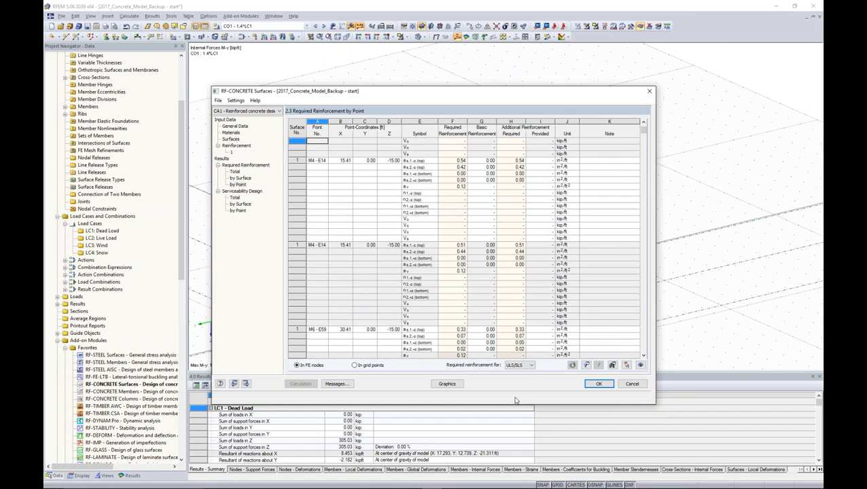
Close the design module and display the RF-CONCRETE Surfaces CA1 reinforcement results on the model
{"action": "left_click", "coordinate": [592, 385]}
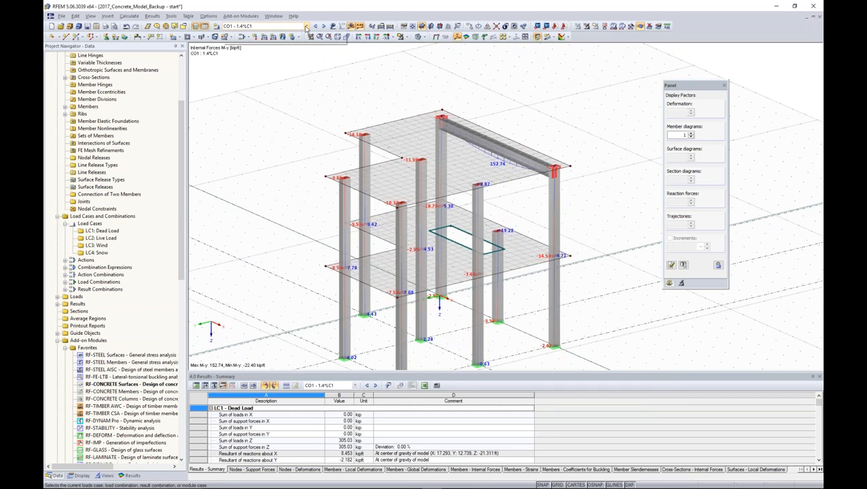
{"action": "left_click", "coordinate": [306, 26]}
{"action": "left_click", "coordinate": [288, 171]}
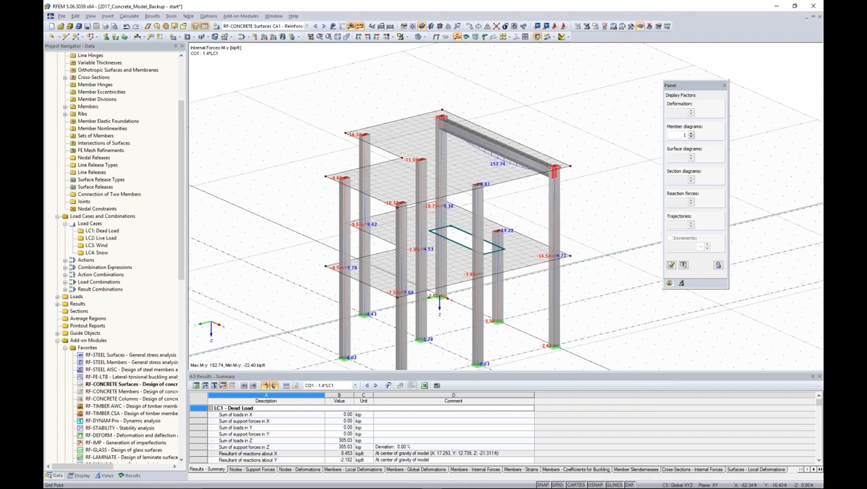
{"action": "middle_click_drag", "start_coordinate": [456, 287], "coordinate": [526, 257]}
{"action": "left_click", "coordinate": [132, 475]}
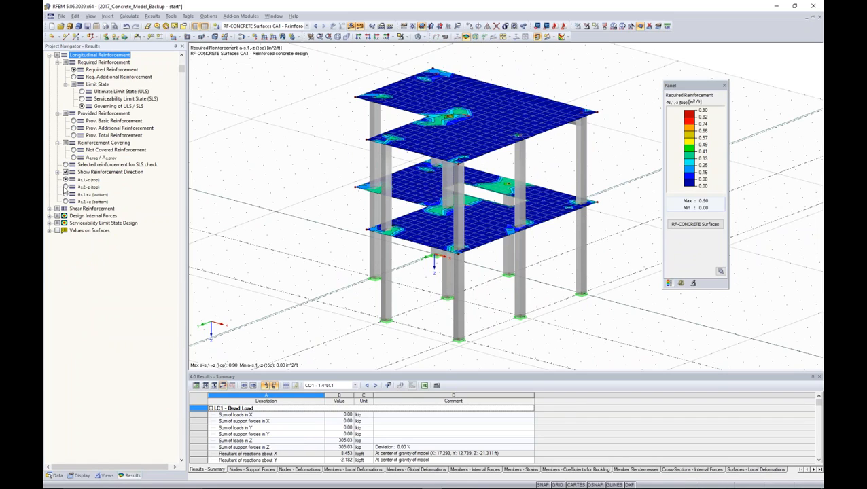
Examine the required reinforcement in the top and bottom directions with values shown on the surfaces, finishing on as,1,-z (top)
{"action": "left_click", "coordinate": [65, 186]}
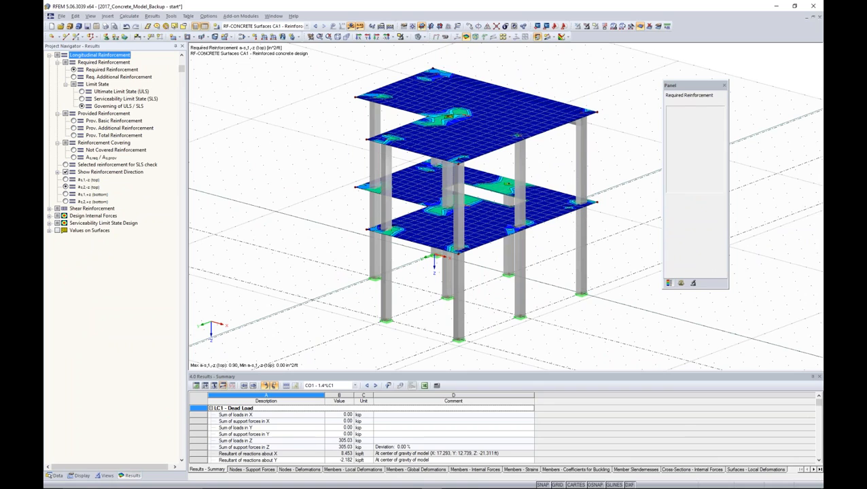
{"action": "left_click", "coordinate": [65, 193]}
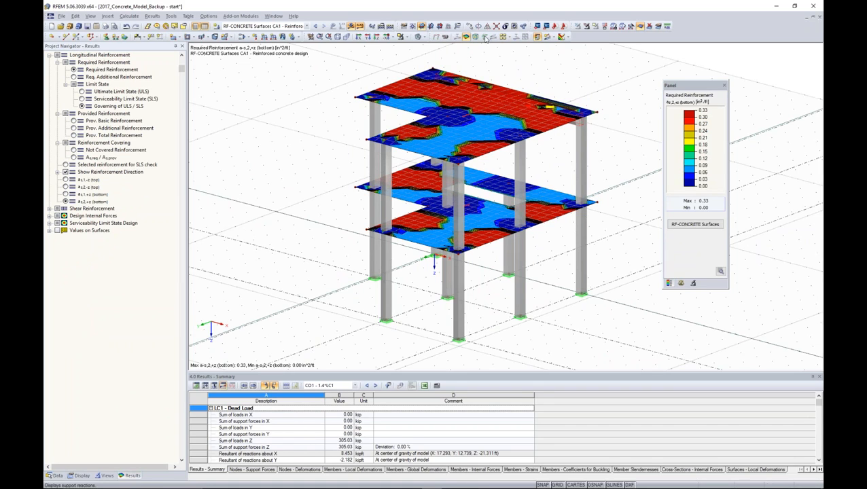
{"action": "middle_click_drag", "start_coordinate": [444, 158], "coordinate": [481, 179], "text": "ctrl"}
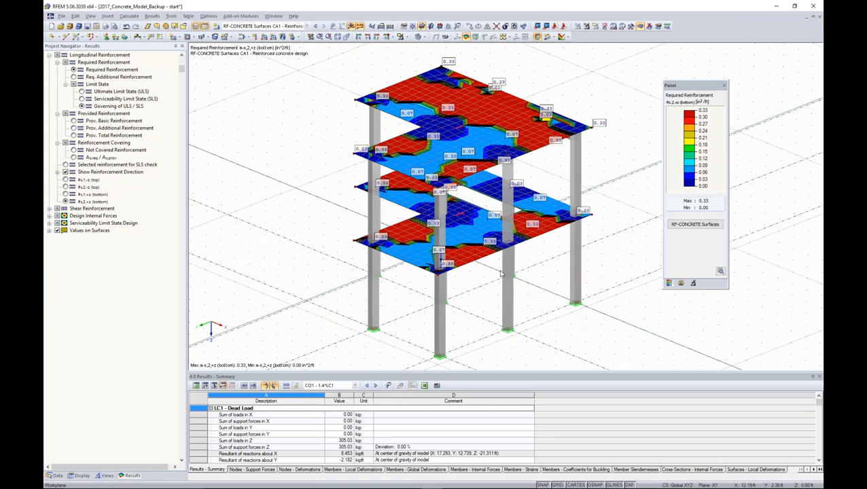
{"action": "middle_click_drag", "start_coordinate": [501, 274], "coordinate": [430, 151], "text": "ctrl"}
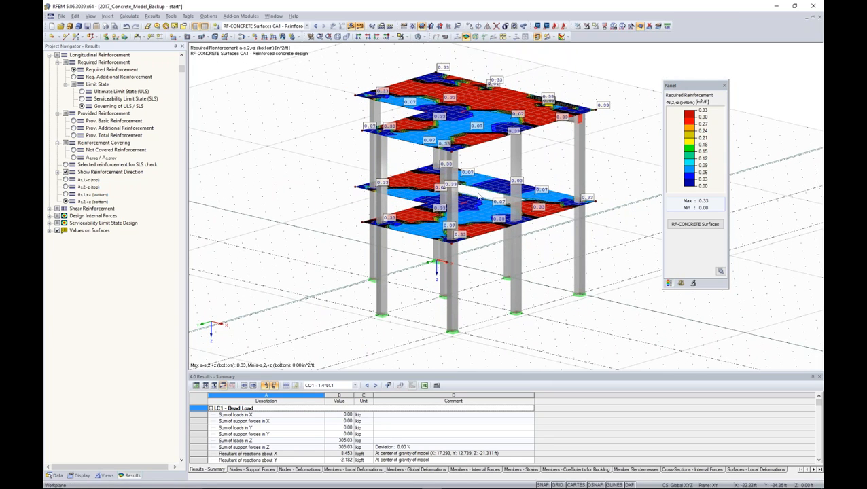
{"action": "scroll", "coordinate": [478, 196], "scroll_direction": "down", "scroll_amount": 1}
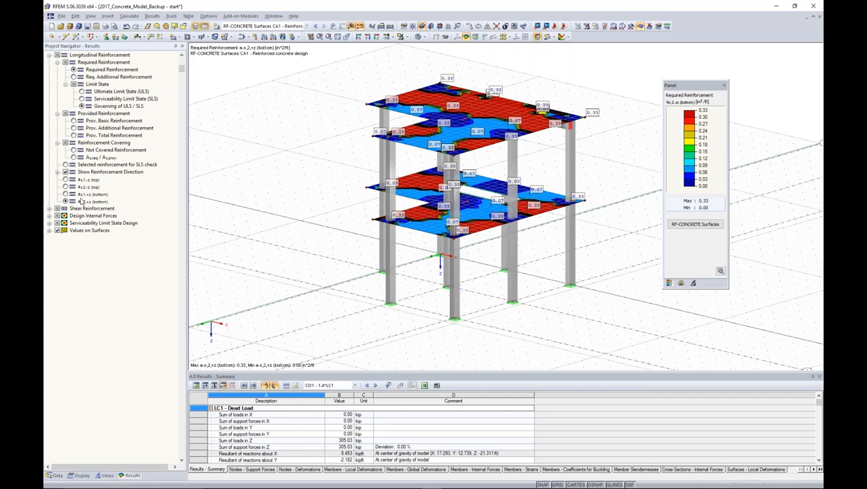
{"action": "left_click", "coordinate": [65, 180]}
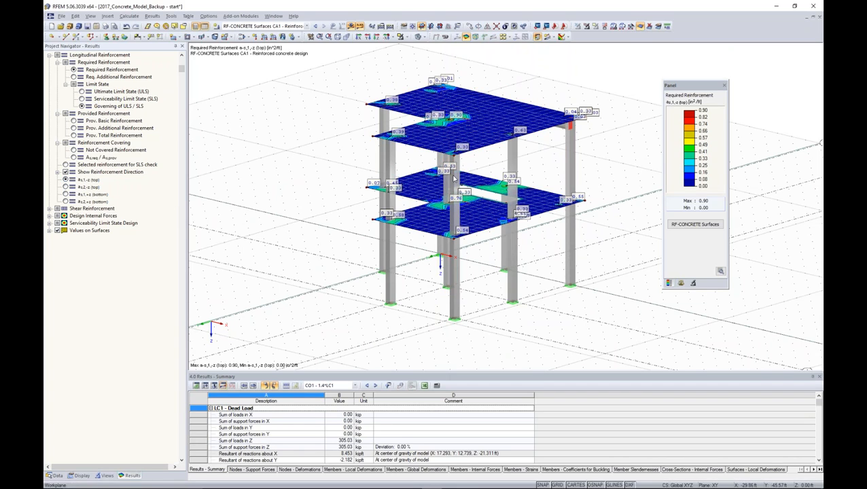
Display the required bottom reinforcement in the second direction, as,2,+z (bottom), on the slabs
{"action": "left_click", "coordinate": [65, 202]}
{"action": "middle_click_drag", "start_coordinate": [466, 202], "coordinate": [498, 149], "text": "ctrl"}
{"action": "left_click", "coordinate": [498, 38]}
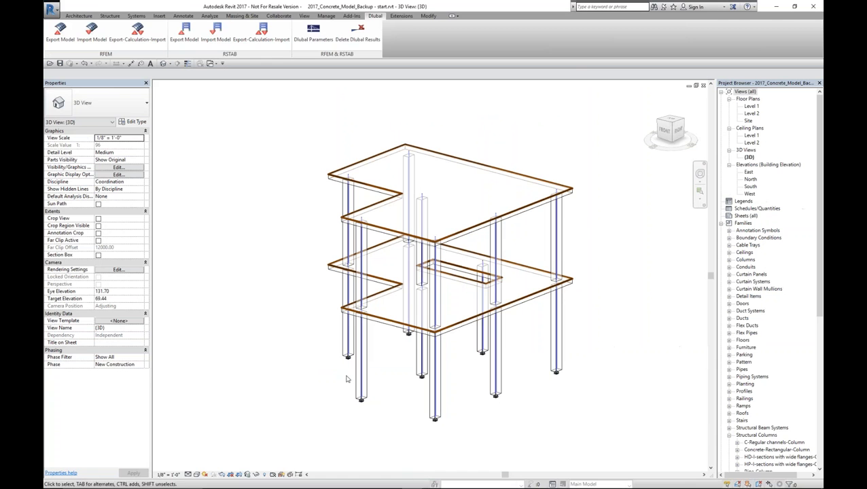
Switch to Revit, open the RFEM model import and review its general, structural and member result settings, including deformations and forces
{"action": "middle_click_drag", "start_coordinate": [572, 385], "coordinate": [555, 361], "text": "shift"}
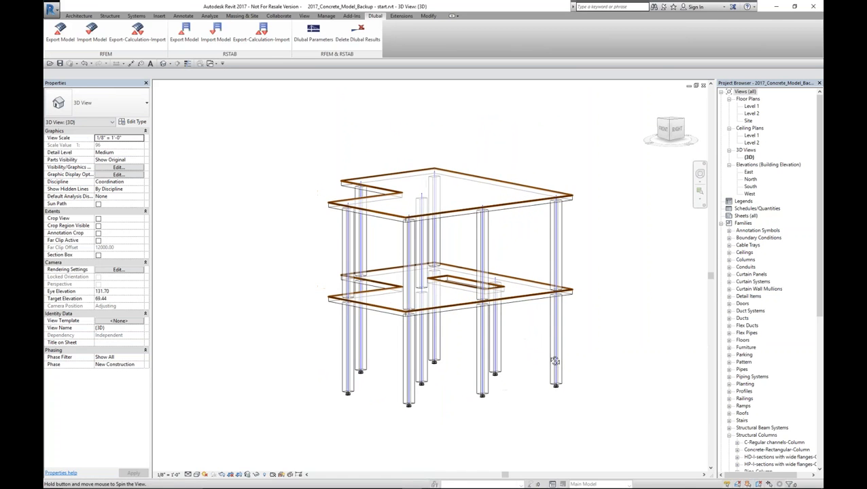
{"action": "left_click", "coordinate": [93, 43]}
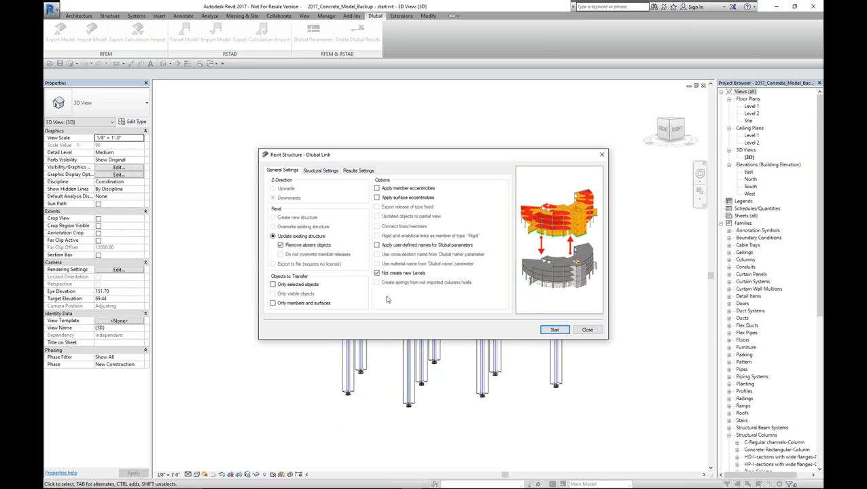
{"action": "left_click", "coordinate": [314, 171]}
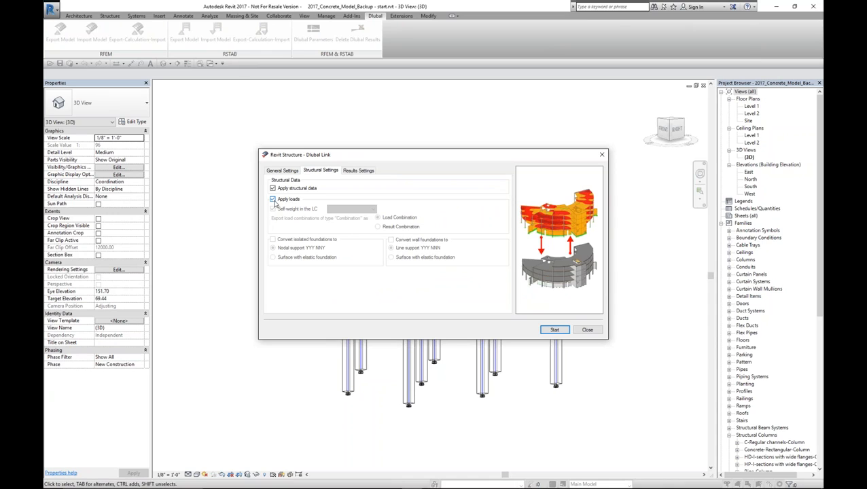
{"action": "left_click", "coordinate": [357, 171]}
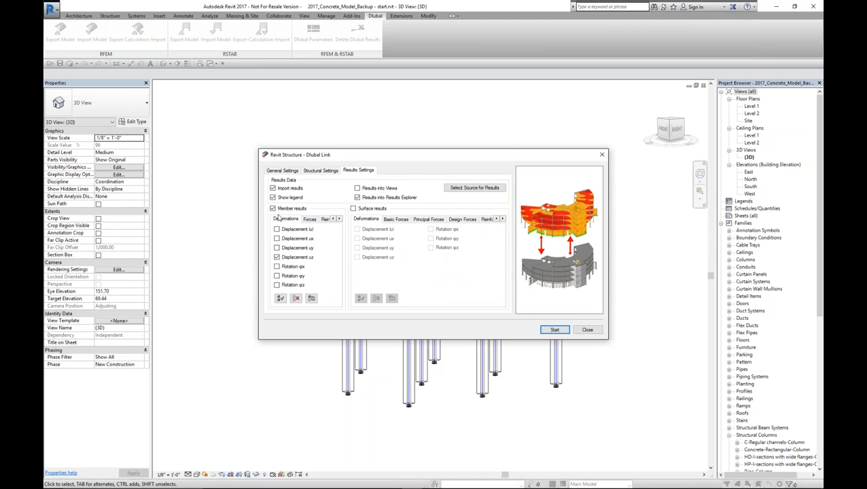
{"action": "left_click", "coordinate": [307, 219]}
{"action": "left_click", "coordinate": [285, 219]}
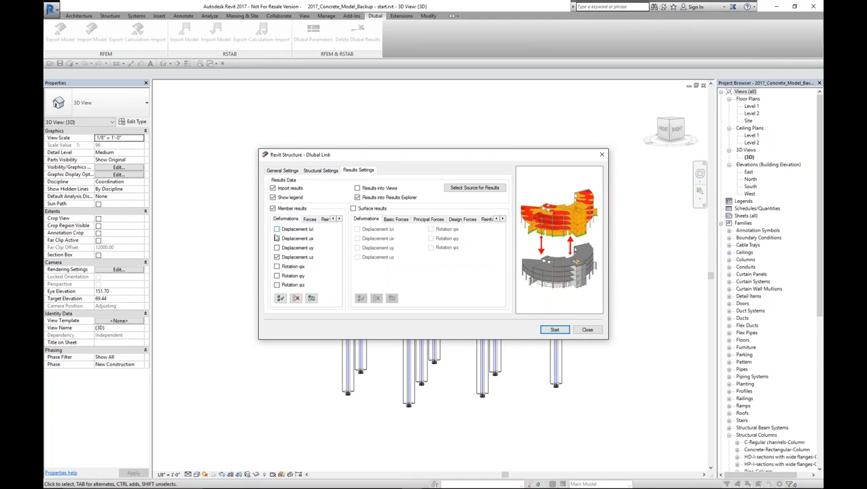
{"action": "left_click", "coordinate": [309, 219]}
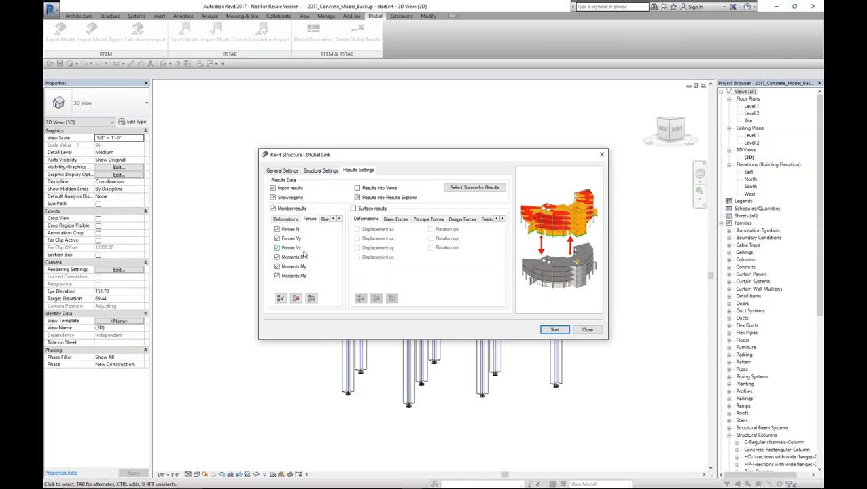
Include surface results with the top and bottom reinforcement areas, import the RFEM model and dismiss the ignored-objects report
{"action": "left_click", "coordinate": [352, 208]}
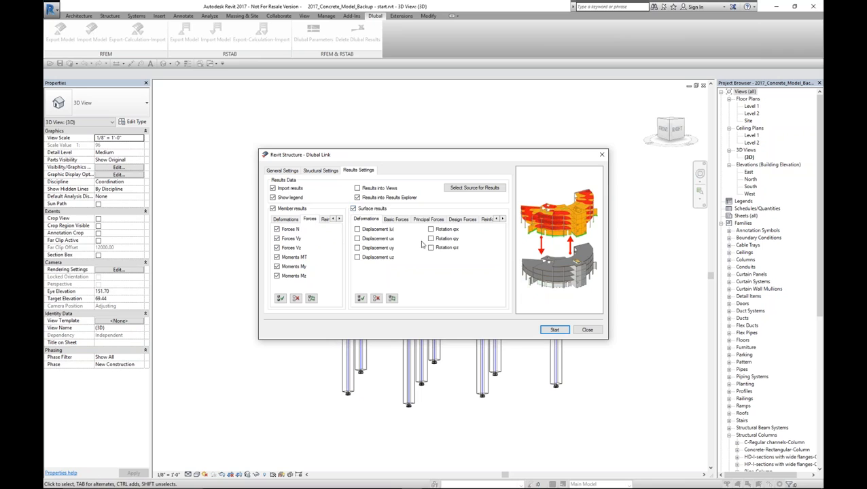
{"action": "left_click", "coordinate": [487, 219]}
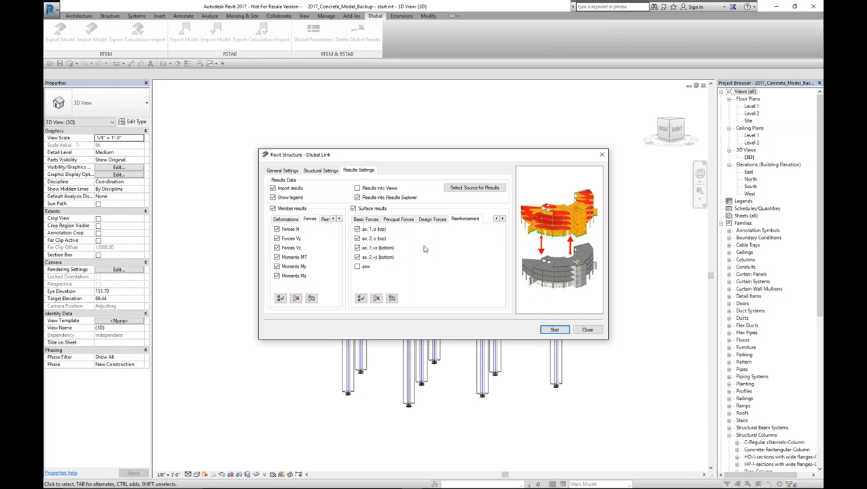
{"action": "left_click", "coordinate": [553, 330]}
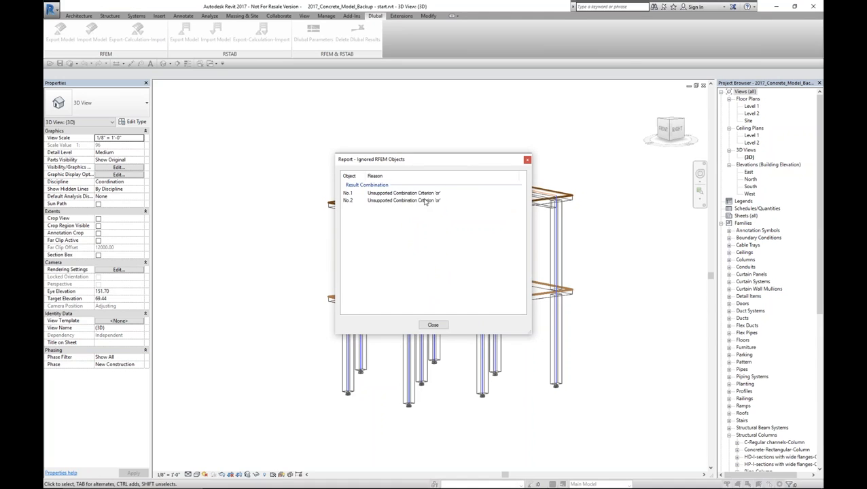
{"action": "left_click", "coordinate": [434, 325]}
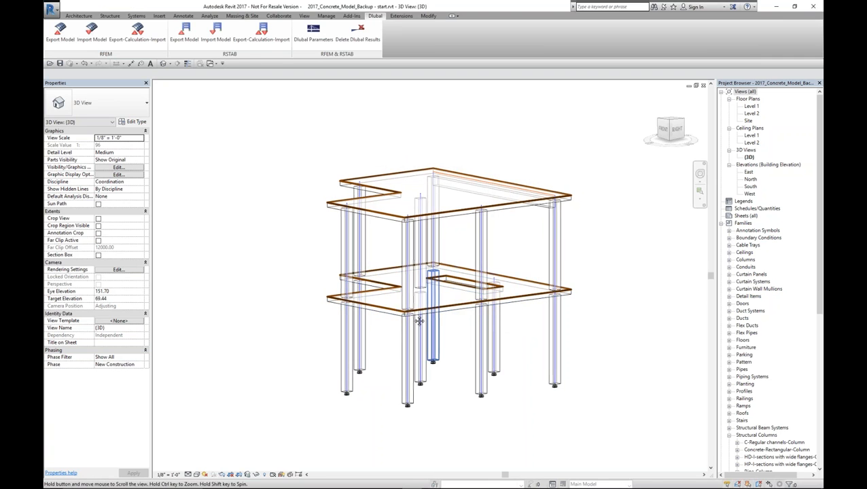
Inspect the imported concrete beam under the upper slab, including its instance and type properties, without changing them
{"action": "middle_click_drag", "start_coordinate": [416, 314], "coordinate": [494, 245], "text": "shift"}
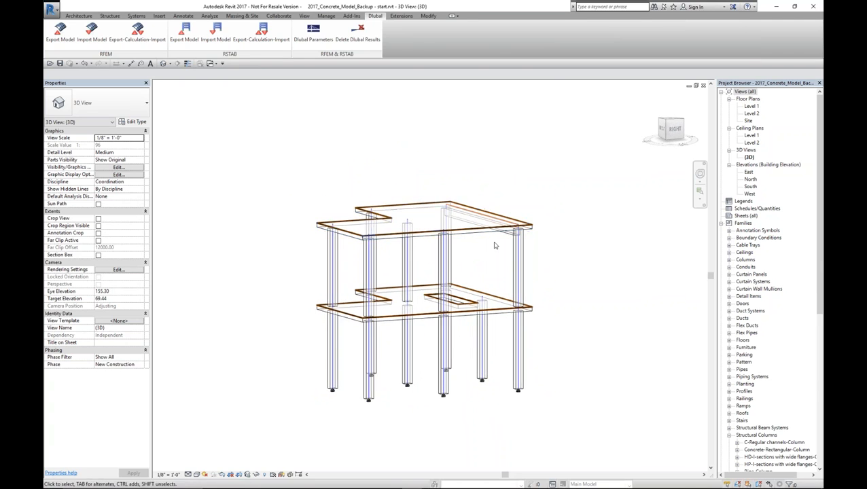
{"action": "scroll", "coordinate": [516, 238], "scroll_direction": "up", "scroll_amount": 3}
{"action": "left_click", "coordinate": [514, 231]}
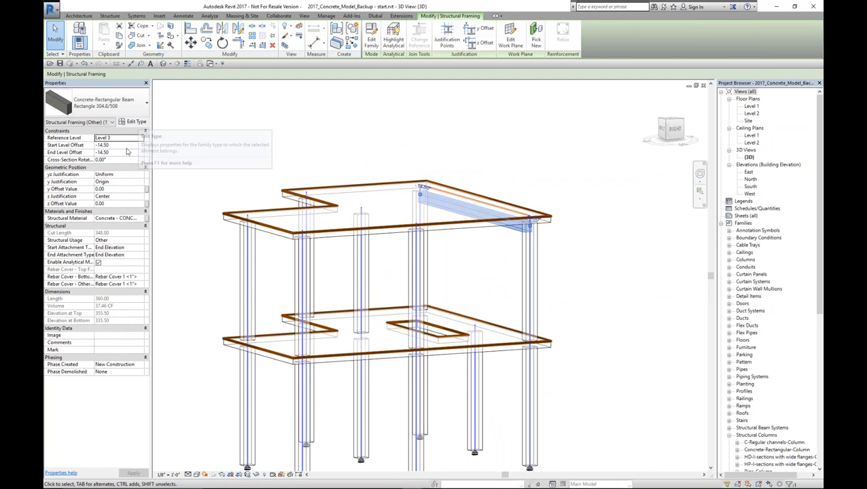
{"action": "left_click", "coordinate": [133, 121]}
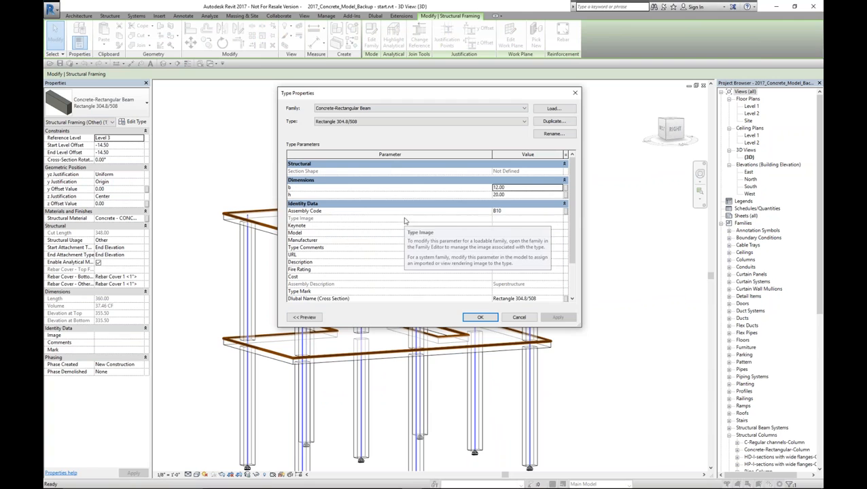
{"action": "left_click", "coordinate": [519, 317]}
{"action": "middle_click_drag", "start_coordinate": [520, 317], "coordinate": [481, 261], "text": "shift"}
{"action": "key", "text": "Escape"}
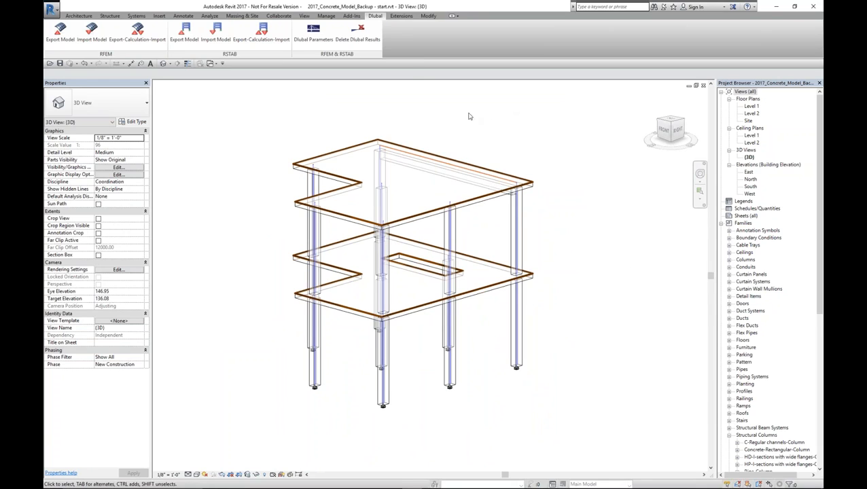
Open the Results Explorer and apply Area AYY Bottom from the RFEM - Reinforcements analysis to the slabs
{"action": "left_click", "coordinate": [210, 17]}
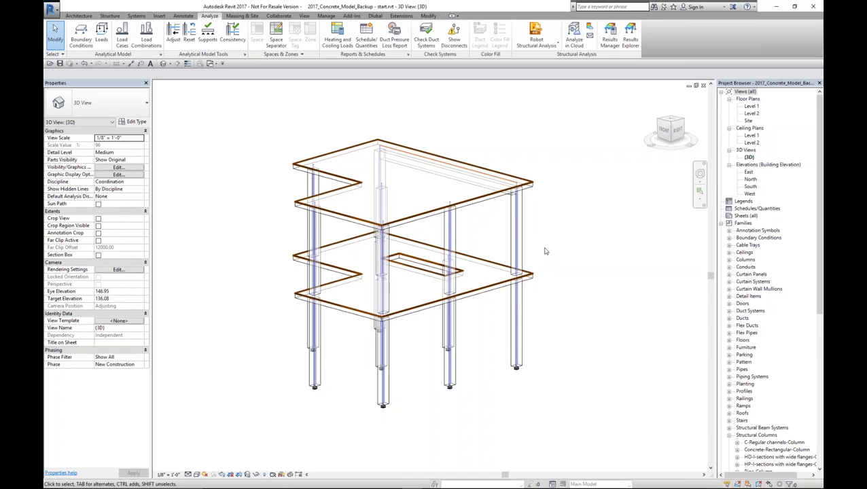
{"action": "middle_click_drag", "start_coordinate": [554, 249], "coordinate": [628, 279], "text": "shift"}
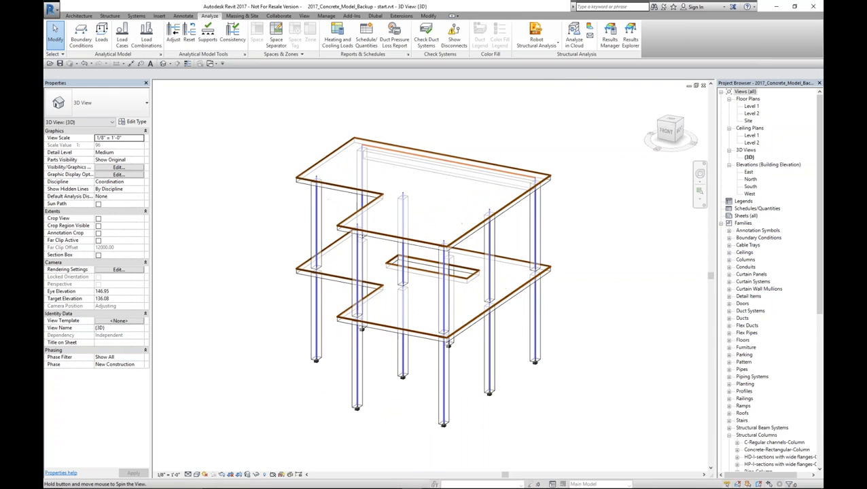
{"action": "left_click", "coordinate": [631, 41]}
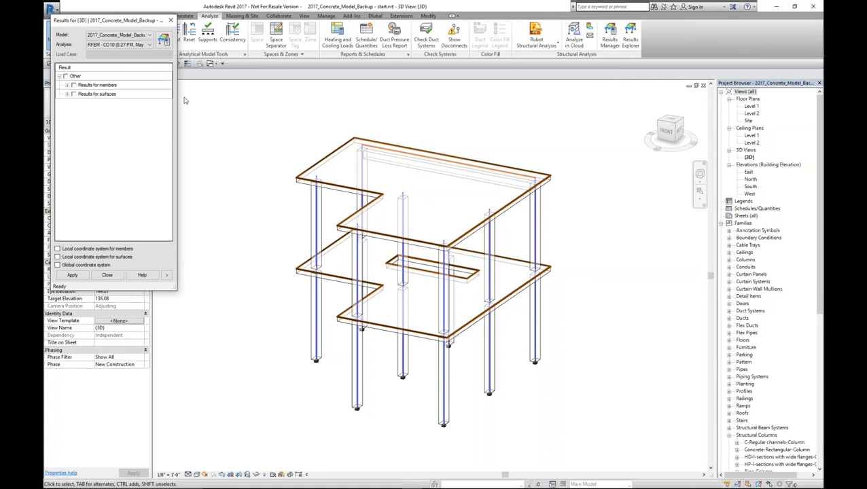
{"action": "left_click", "coordinate": [138, 45]}
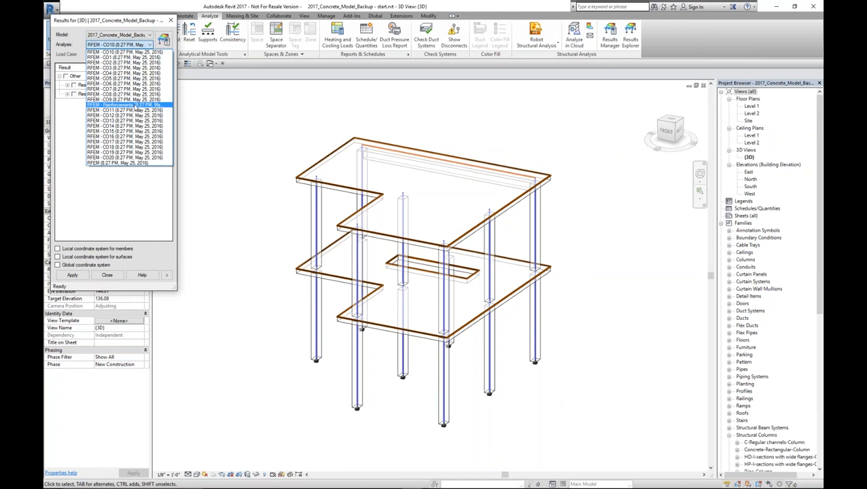
{"action": "left_click", "coordinate": [137, 107]}
{"action": "left_click", "coordinate": [68, 86]}
{"action": "left_click", "coordinate": [82, 120]}
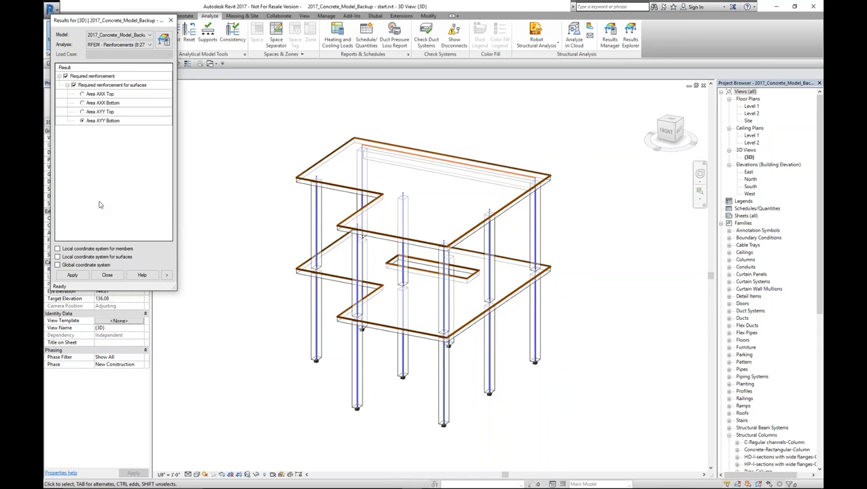
{"action": "left_click", "coordinate": [79, 278]}
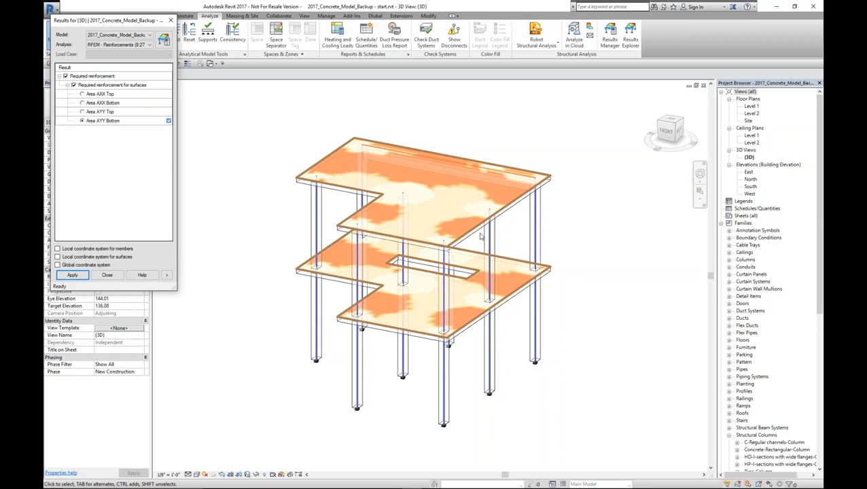
Move the reinforcement results legend out from behind the results dialog to the empty area beside the building
{"action": "middle_click_drag", "start_coordinate": [449, 296], "coordinate": [502, 279]}
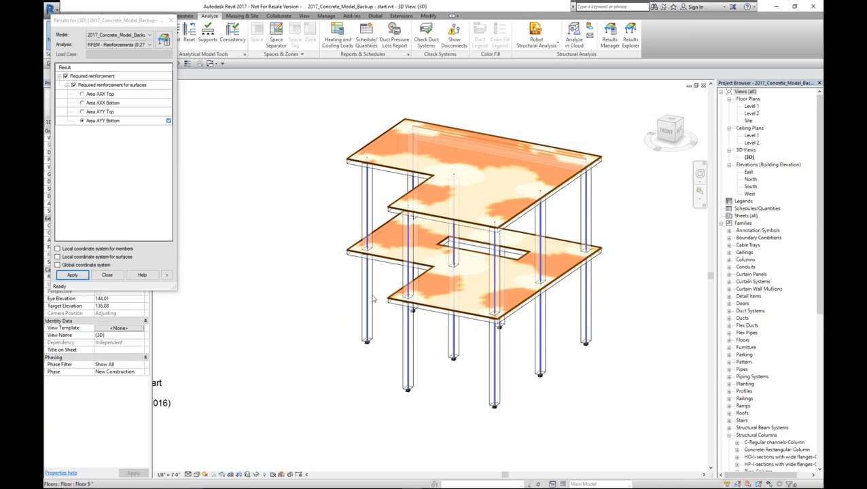
{"action": "scroll", "coordinate": [372, 298], "scroll_direction": "down", "scroll_amount": 3}
{"action": "left_click", "coordinate": [195, 263]}
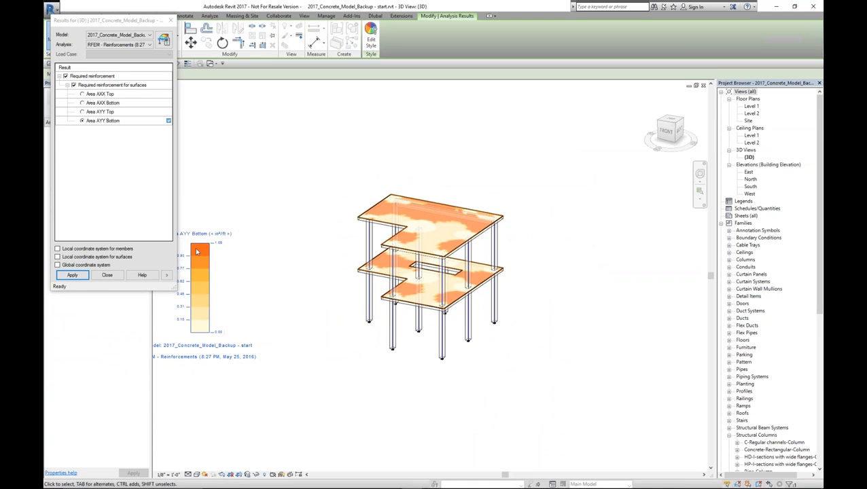
{"action": "left_click_drag", "start_coordinate": [197, 229], "coordinate": [614, 222]}
{"action": "left_click", "coordinate": [534, 290]}
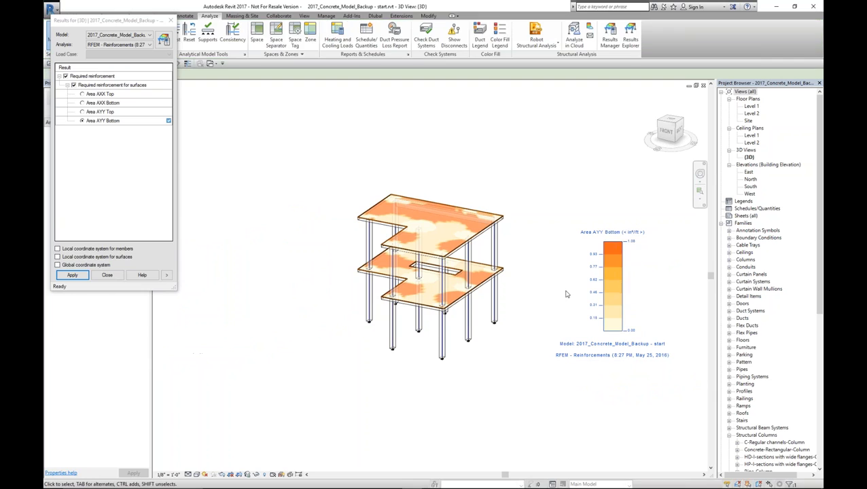
{"action": "scroll", "coordinate": [493, 298], "scroll_direction": "up", "scroll_amount": 2}
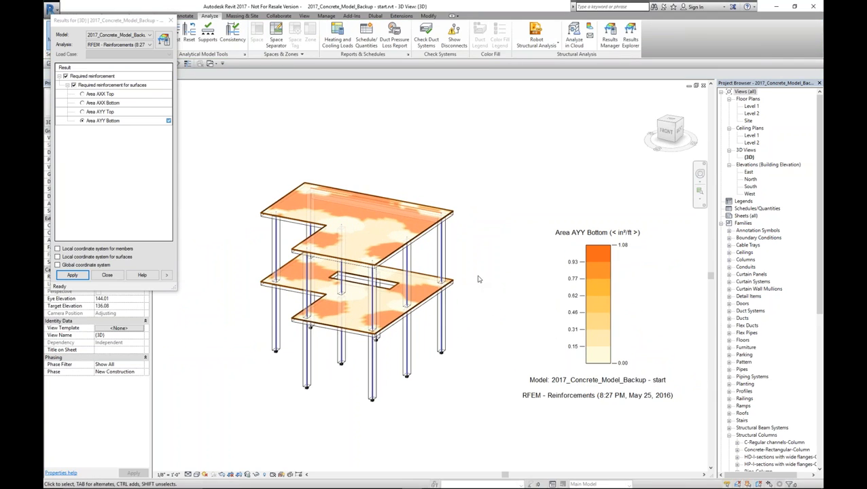
{"action": "scroll", "coordinate": [478, 280], "scroll_direction": "up", "scroll_amount": 1}
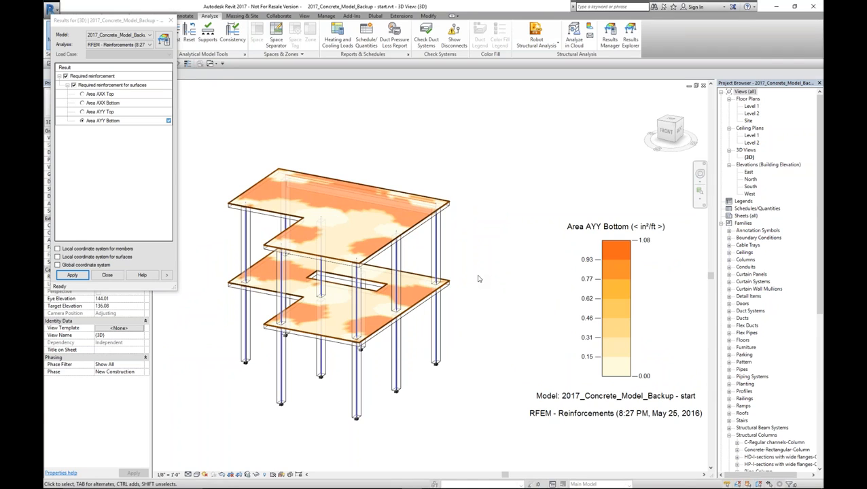
Display the required reinforcement for Area AYY Top and Area AXX Bottom on the slabs, finishing by closing the Results Explorer
{"action": "left_click", "coordinate": [82, 112]}
{"action": "left_click", "coordinate": [77, 277]}
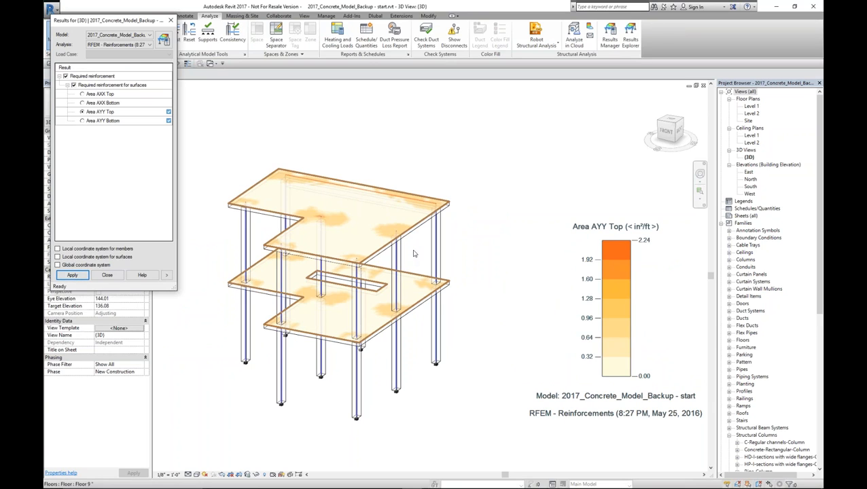
{"action": "left_click", "coordinate": [83, 103]}
{"action": "left_click", "coordinate": [72, 274]}
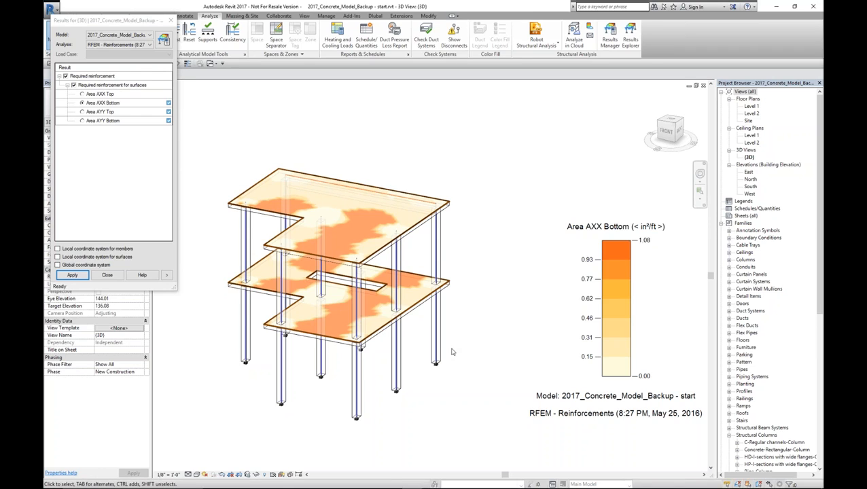
{"action": "left_click", "coordinate": [171, 18]}
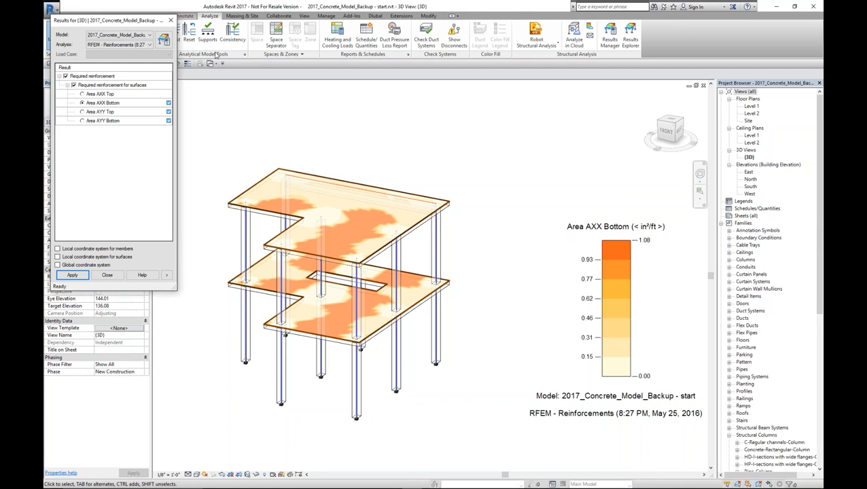
{"action": "middle_click_drag", "start_coordinate": [544, 317], "coordinate": [534, 290]}
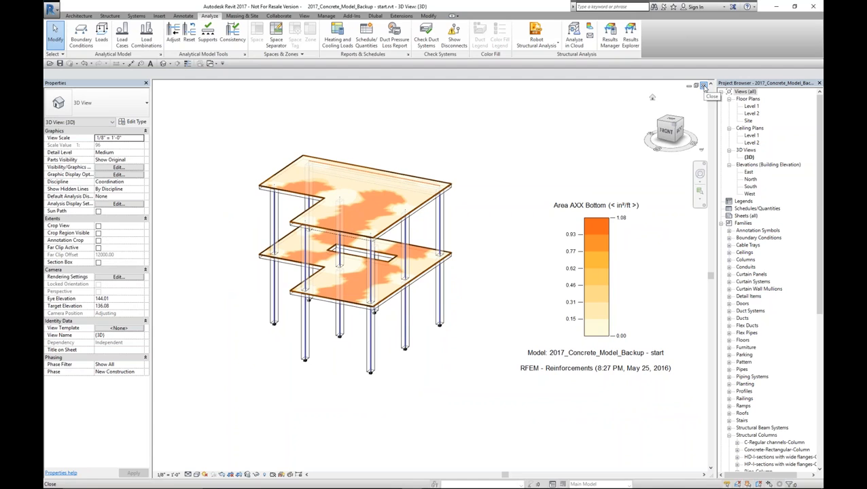
Close the concrete project without saving, open 2017_AISC_Complete_With_Loads_start2 and show it in the home 3D view
{"action": "left_click", "coordinate": [703, 87]}
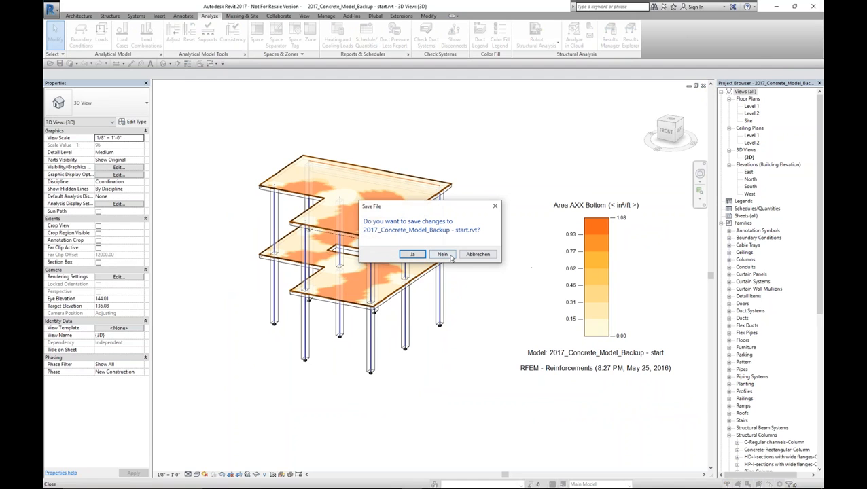
{"action": "left_click", "coordinate": [449, 256]}
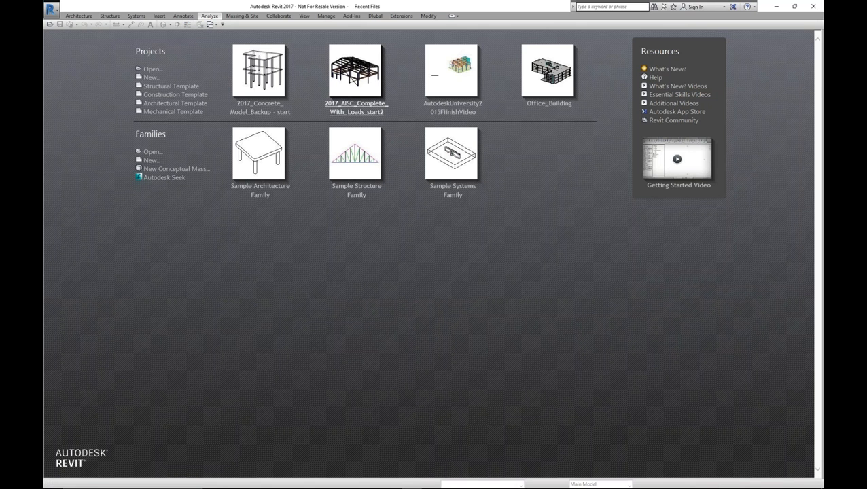
{"action": "left_click", "coordinate": [354, 71]}
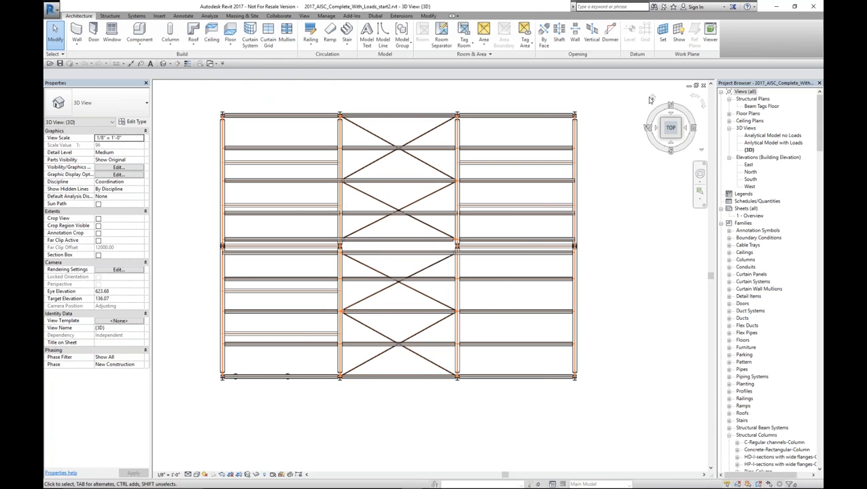
{"action": "left_click", "coordinate": [651, 98]}
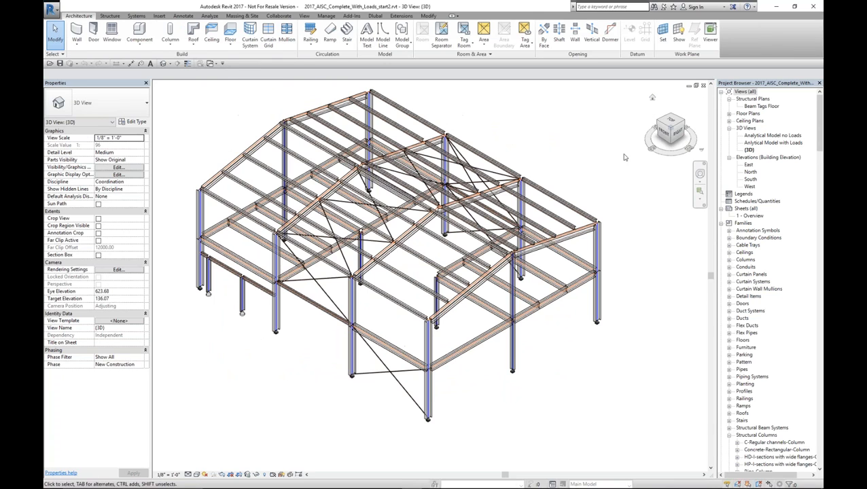
{"action": "scroll", "coordinate": [520, 327], "scroll_direction": "up", "scroll_amount": 2}
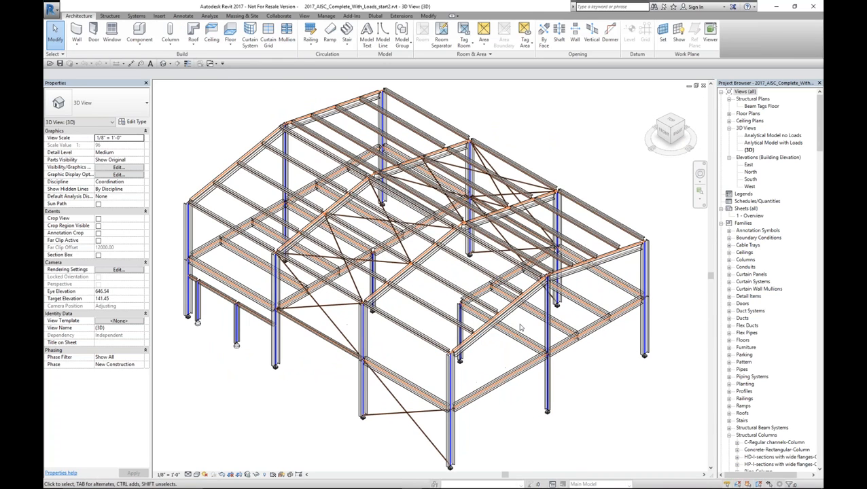
Examine the roof beams and columns with their analytical lines at the eave corner of the steel building
{"action": "middle_click_drag", "start_coordinate": [514, 342], "coordinate": [344, 234], "text": "shift"}
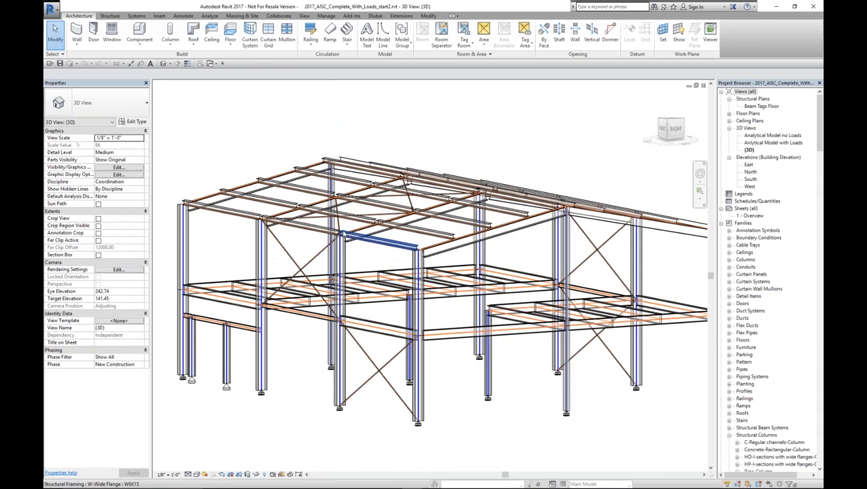
{"action": "scroll", "coordinate": [344, 233], "scroll_direction": "up", "scroll_amount": 1}
{"action": "scroll", "coordinate": [295, 218], "scroll_direction": "up", "scroll_amount": 3}
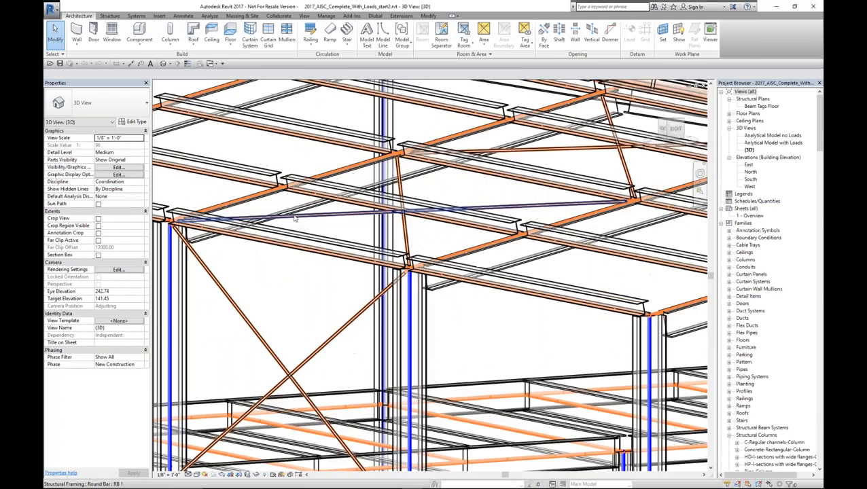
{"action": "scroll", "coordinate": [295, 218], "scroll_direction": "up", "scroll_amount": 1}
{"action": "middle_click_drag", "start_coordinate": [295, 218], "coordinate": [282, 203], "text": "shift"}
{"action": "scroll", "coordinate": [282, 204], "scroll_direction": "down", "scroll_amount": 1}
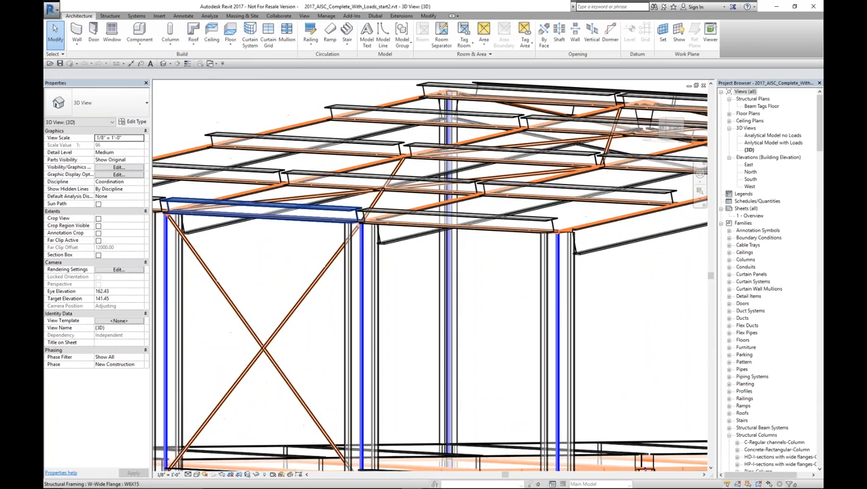
{"action": "scroll", "coordinate": [293, 208], "scroll_direction": "down", "scroll_amount": 1}
{"action": "middle_click_drag", "start_coordinate": [404, 243], "coordinate": [408, 265]}
{"action": "scroll", "coordinate": [428, 246], "scroll_direction": "up", "scroll_amount": 5}
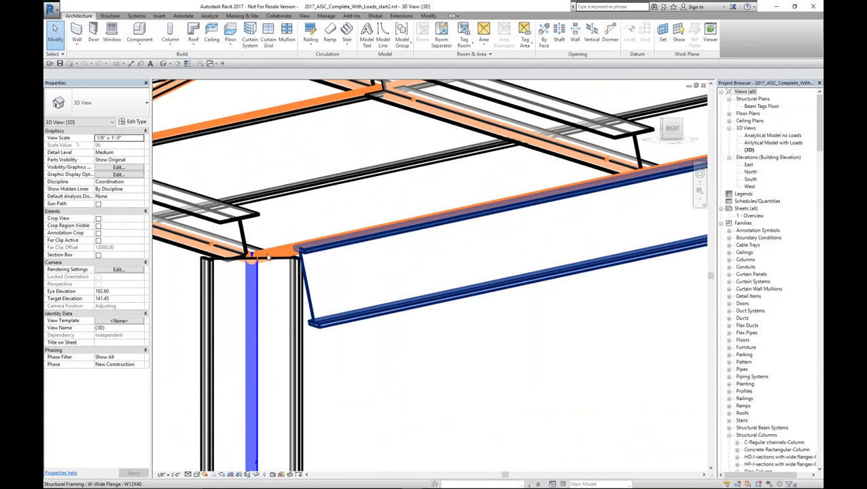
{"action": "middle_click_drag", "start_coordinate": [262, 259], "coordinate": [380, 289], "text": "shift"}
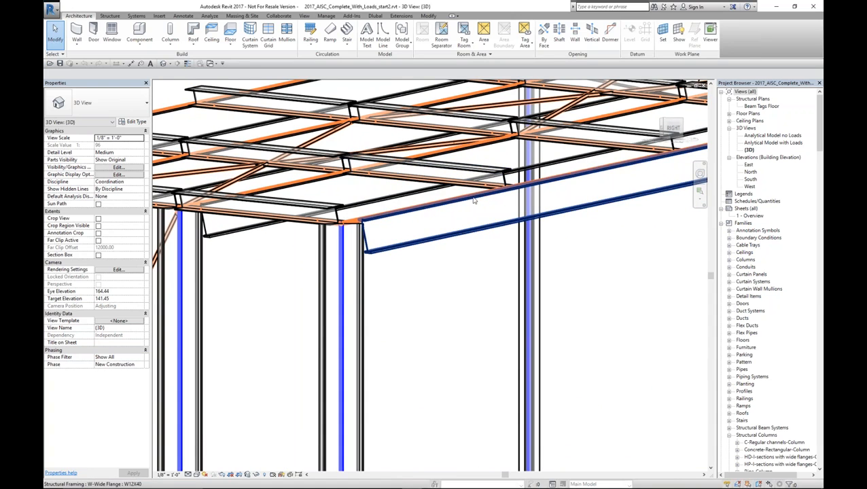
{"action": "scroll", "coordinate": [474, 200], "scroll_direction": "up", "scroll_amount": 5}
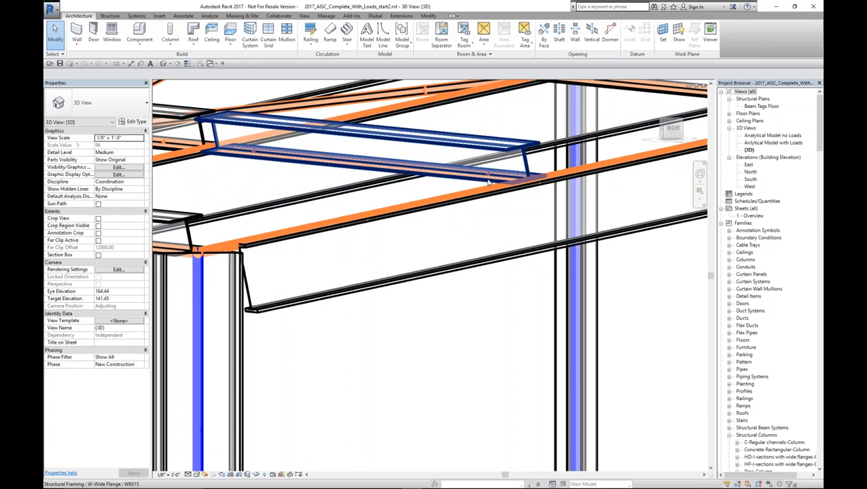
{"action": "middle_click_drag", "start_coordinate": [489, 211], "coordinate": [478, 256], "text": "shift"}
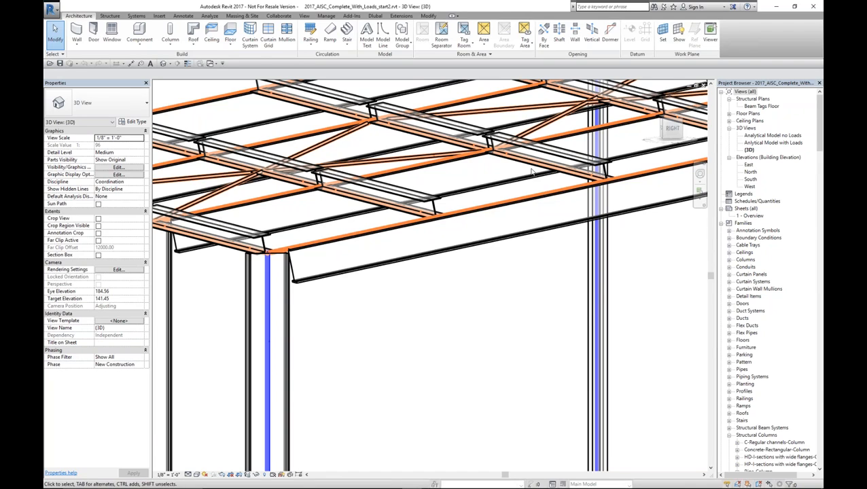
Inspect the purlins and bracing along the roof frame, then bring the whole steel structure back into view
{"action": "scroll", "coordinate": [520, 175], "scroll_direction": "down", "scroll_amount": 2}
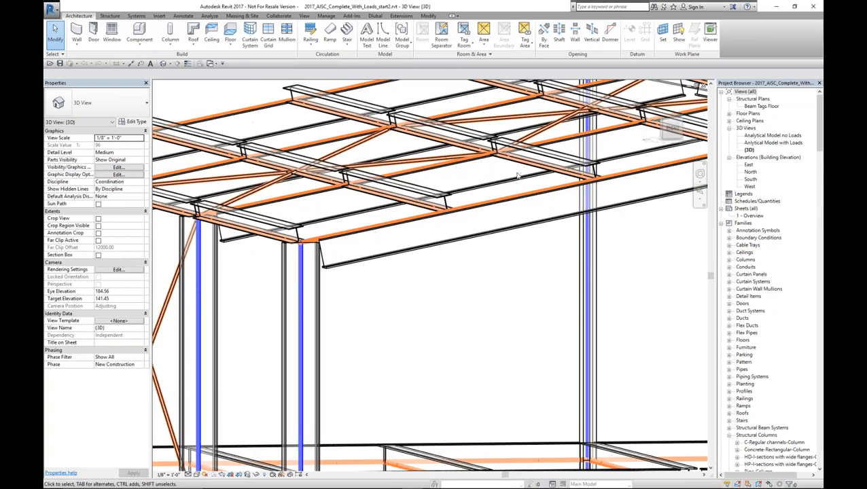
{"action": "scroll", "coordinate": [555, 251], "scroll_direction": "down", "scroll_amount": 2}
{"action": "middle_click_drag", "start_coordinate": [504, 331], "coordinate": [430, 292]}
{"action": "scroll", "coordinate": [429, 282], "scroll_direction": "down", "scroll_amount": 1}
{"action": "scroll", "coordinate": [428, 281], "scroll_direction": "down", "scroll_amount": 2}
{"action": "middle_click_drag", "start_coordinate": [428, 282], "coordinate": [407, 257], "text": "shift"}
{"action": "scroll", "coordinate": [409, 260], "scroll_direction": "up", "scroll_amount": 3}
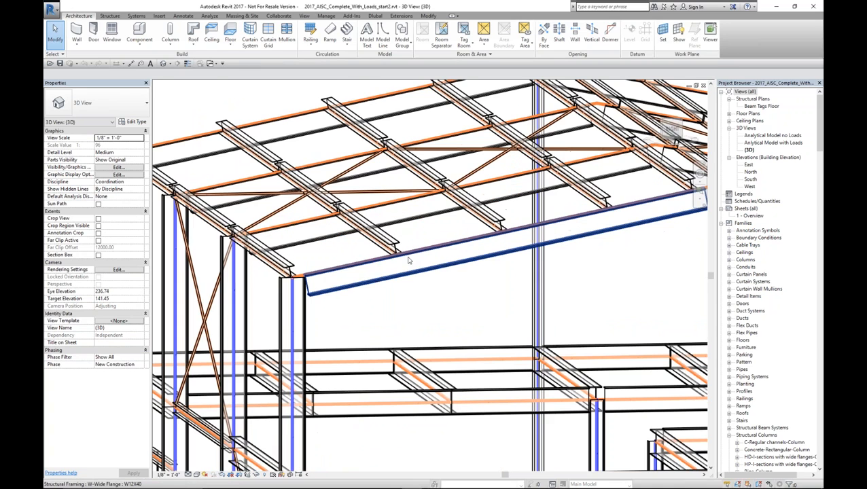
{"action": "scroll", "coordinate": [408, 261], "scroll_direction": "up", "scroll_amount": 2}
{"action": "middle_click_drag", "start_coordinate": [439, 299], "coordinate": [421, 240]}
{"action": "scroll", "coordinate": [435, 298], "scroll_direction": "down", "scroll_amount": 2}
{"action": "scroll", "coordinate": [543, 309], "scroll_direction": "down", "scroll_amount": 3}
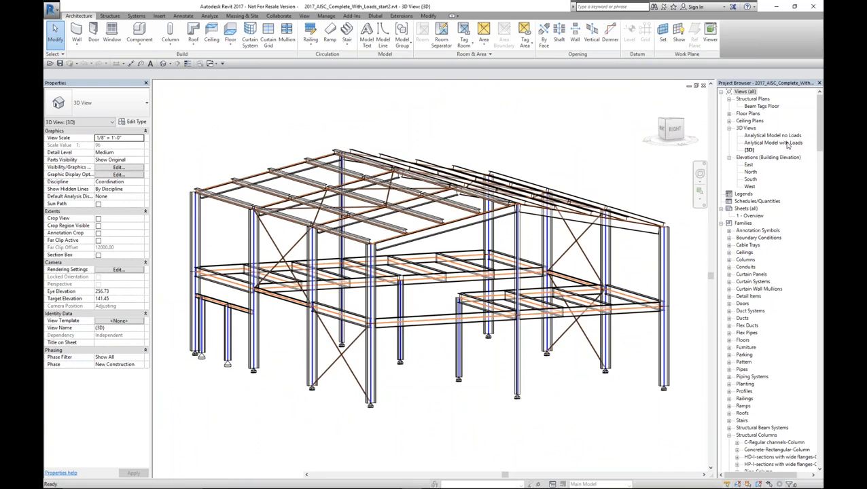
Open the Anlytical Model with Loads 3D view and inspect the live and dead line loads on the members
{"action": "double_click", "coordinate": [788, 143]}
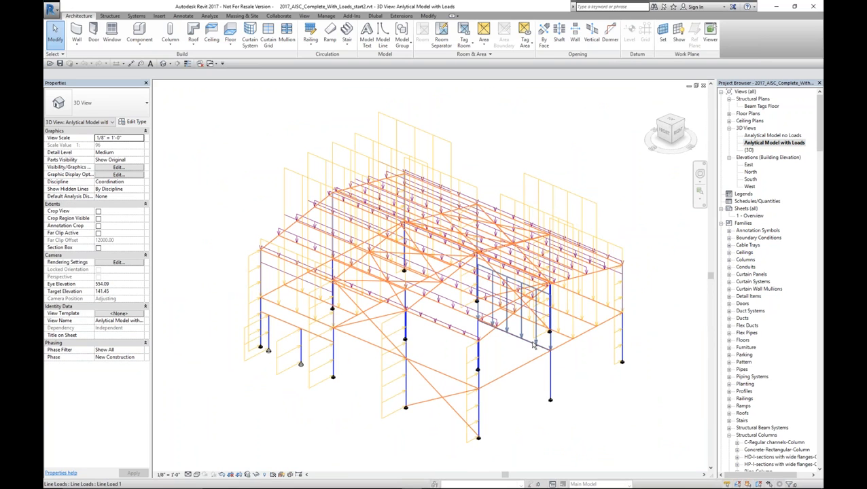
{"action": "middle_click_drag", "start_coordinate": [518, 337], "coordinate": [476, 282], "text": "shift"}
{"action": "left_click", "coordinate": [320, 197]}
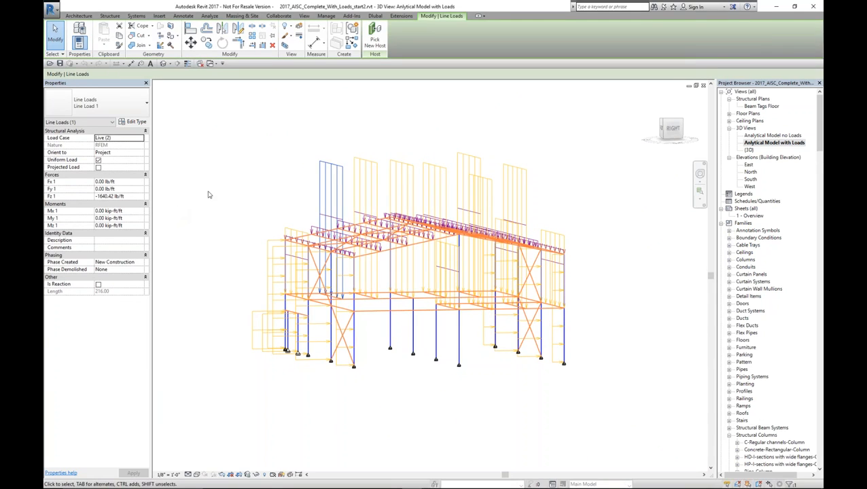
{"action": "left_click", "coordinate": [231, 187]}
{"action": "middle_click_drag", "start_coordinate": [490, 287], "coordinate": [406, 300], "text": "shift"}
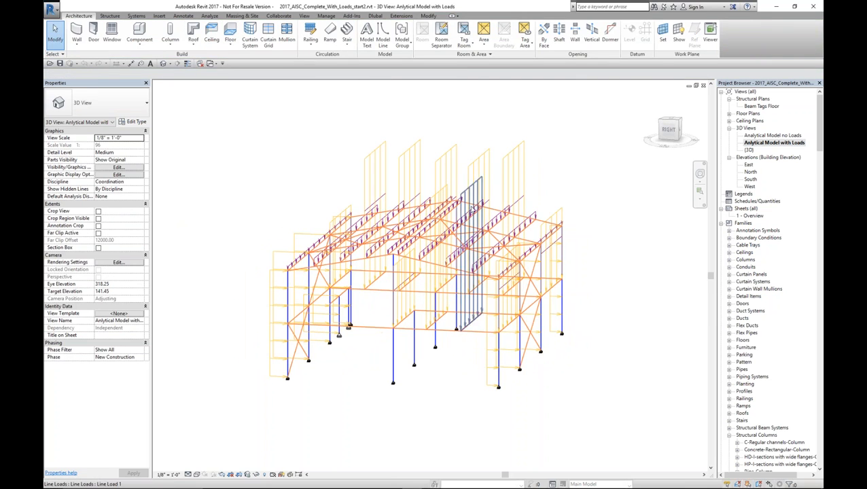
{"action": "left_click", "coordinate": [451, 232]}
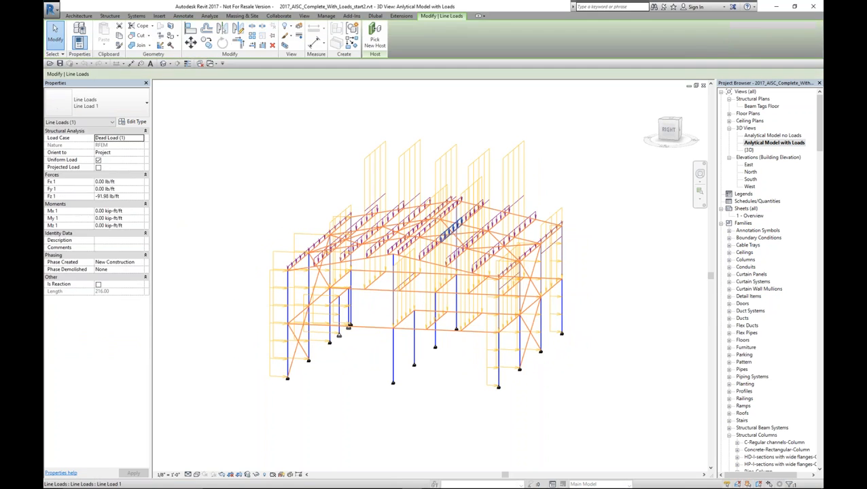
{"action": "left_click", "coordinate": [291, 184]}
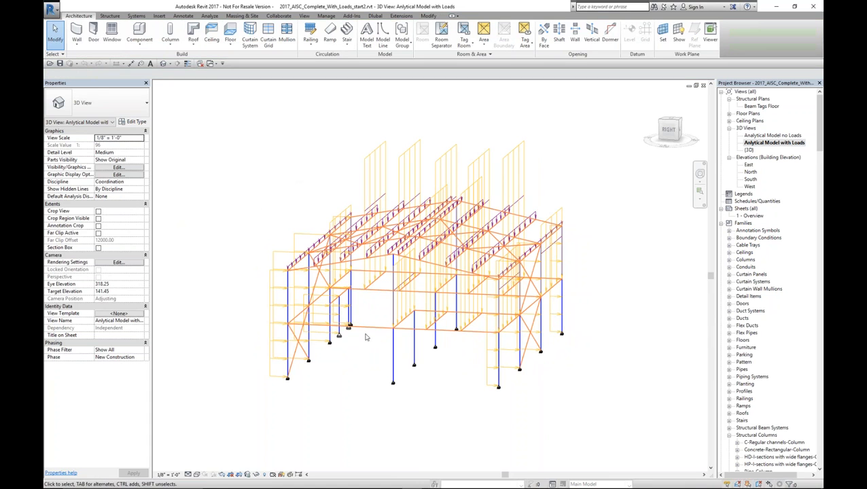
{"action": "middle_click_drag", "start_coordinate": [366, 336], "coordinate": [592, 367], "text": "shift"}
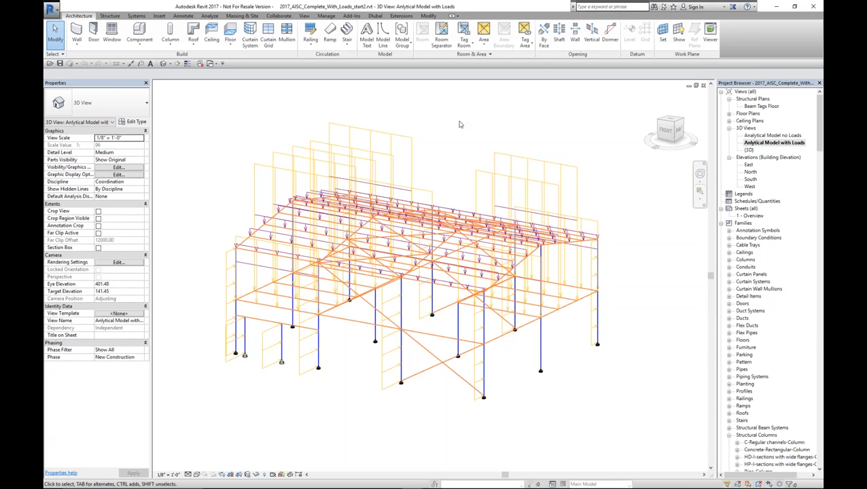
{"action": "scroll", "coordinate": [439, 162], "scroll_direction": "down", "scroll_amount": 1}
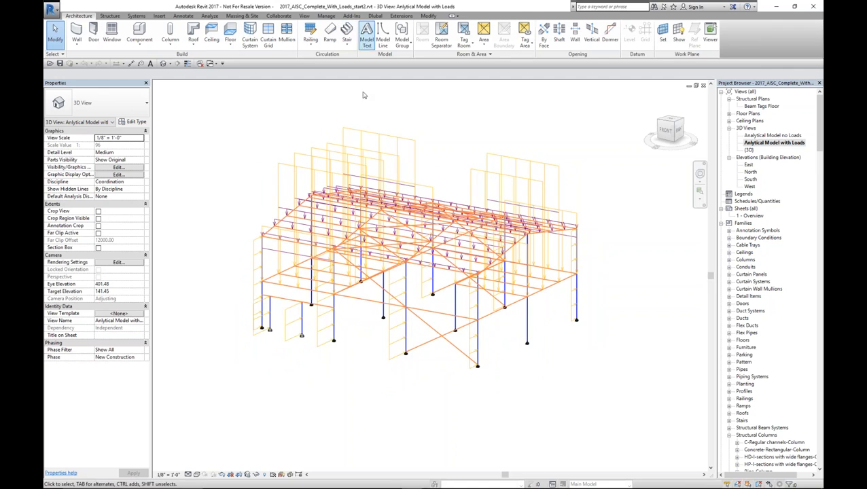
Switch to RFEM, close the 2017_Concrete_Model_Backup model and return to Revit
{"action": "mouse_move", "coordinate": [432, 484]}
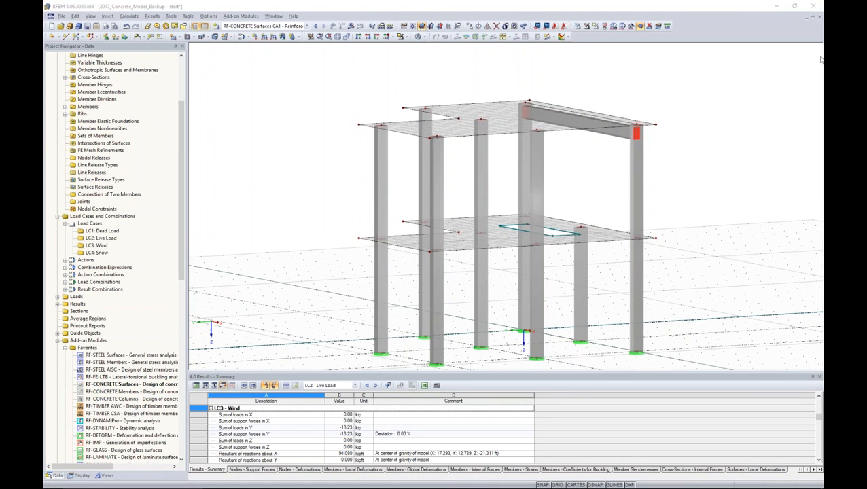
{"action": "left_click", "coordinate": [813, 16]}
{"action": "left_click", "coordinate": [432, 260]}
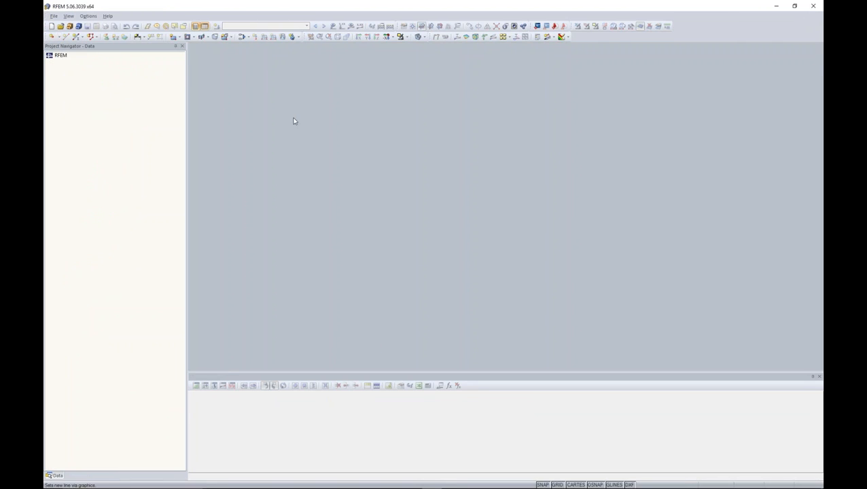
{"action": "mouse_move", "coordinate": [488, 487]}
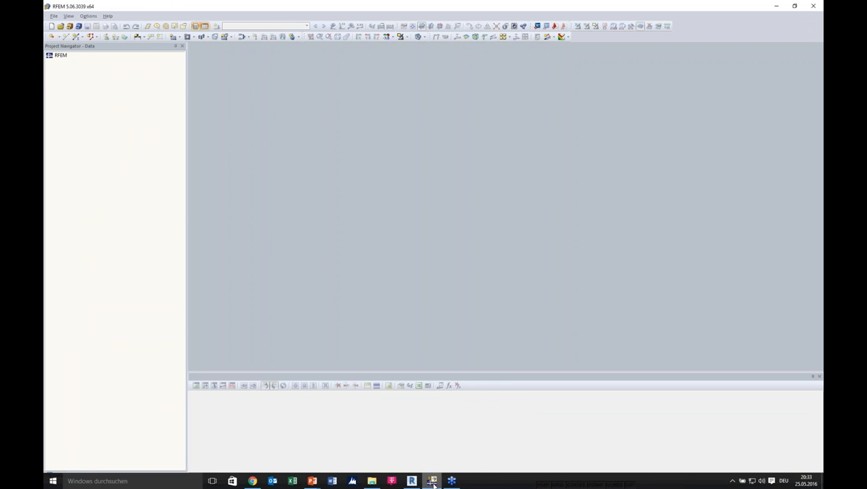
{"action": "left_click", "coordinate": [413, 481]}
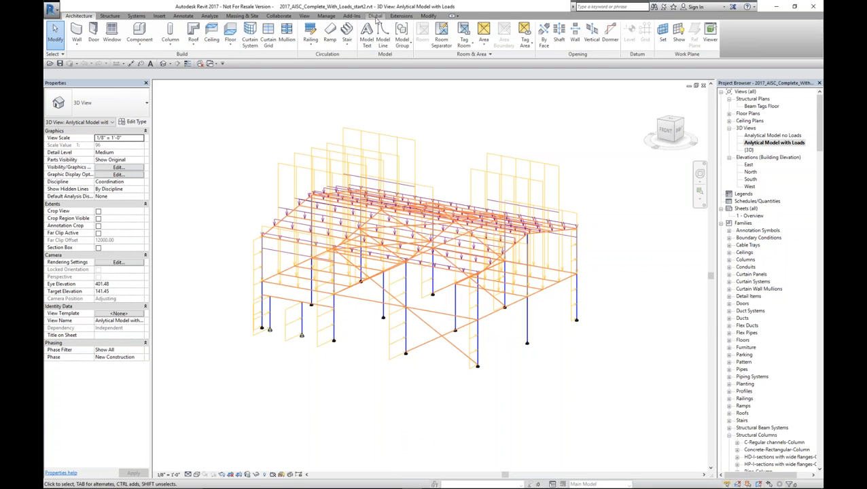
Run Export-Calculation-Import to RFEM with structural data, loads and all member forces and moments included, and surface results excluded
{"action": "left_click", "coordinate": [375, 16]}
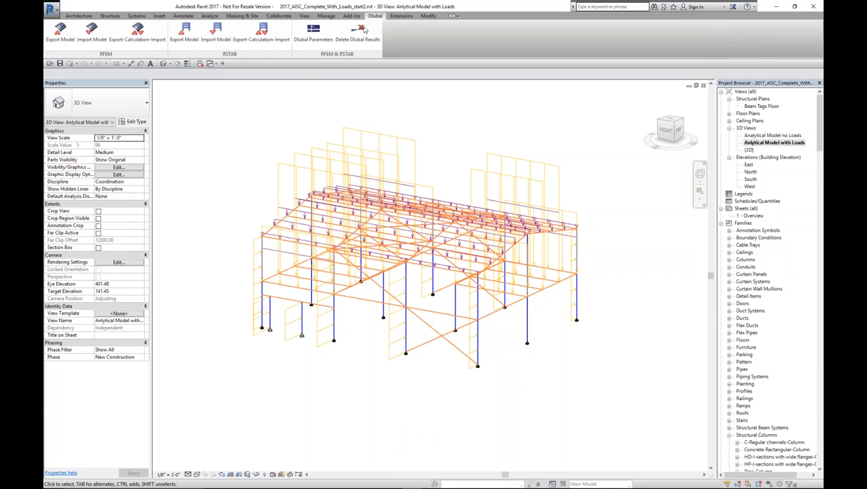
{"action": "left_click", "coordinate": [133, 42]}
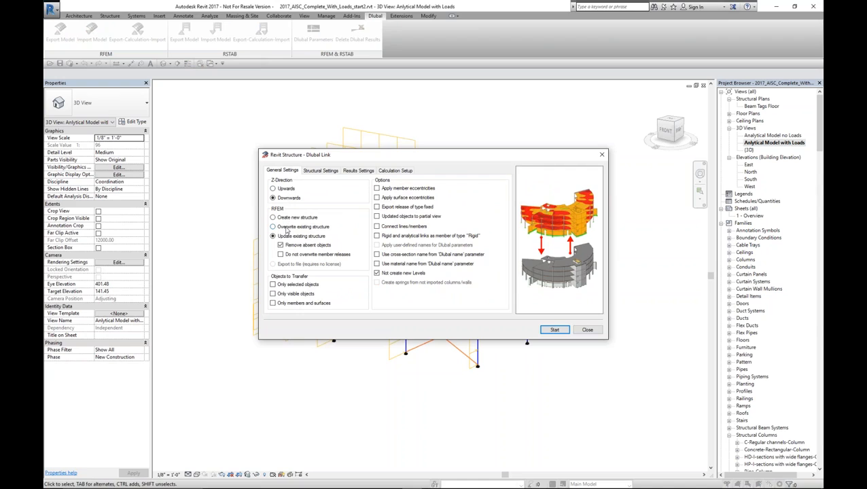
{"action": "left_click", "coordinate": [319, 171]}
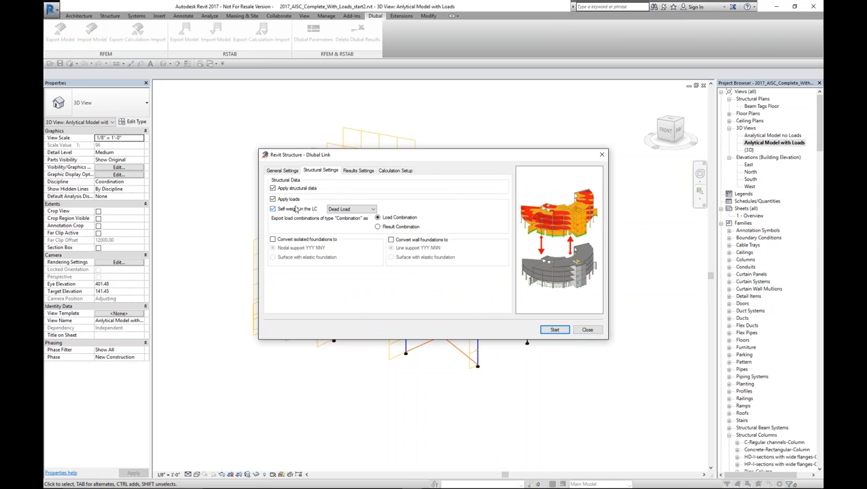
{"action": "left_click", "coordinate": [353, 170]}
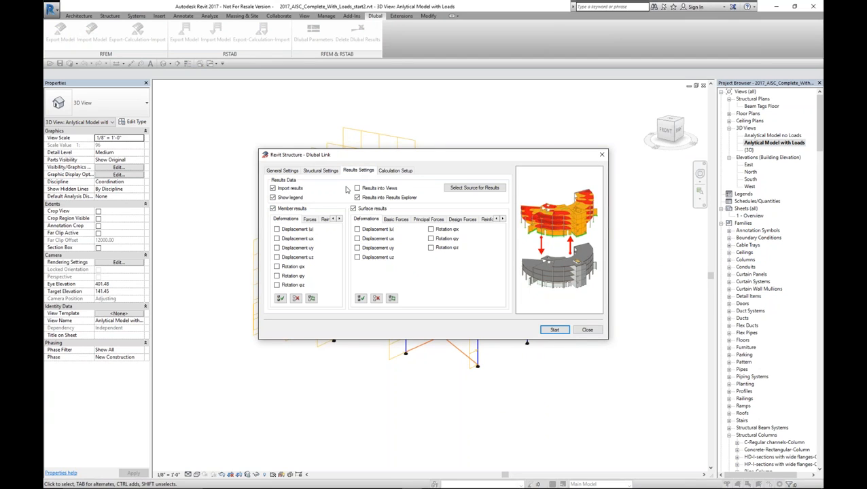
{"action": "left_click", "coordinate": [308, 224]}
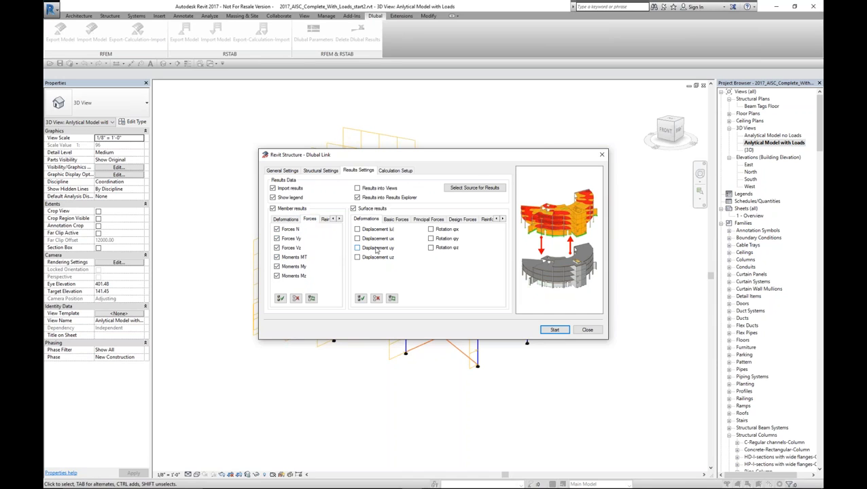
{"action": "left_click", "coordinate": [353, 209]}
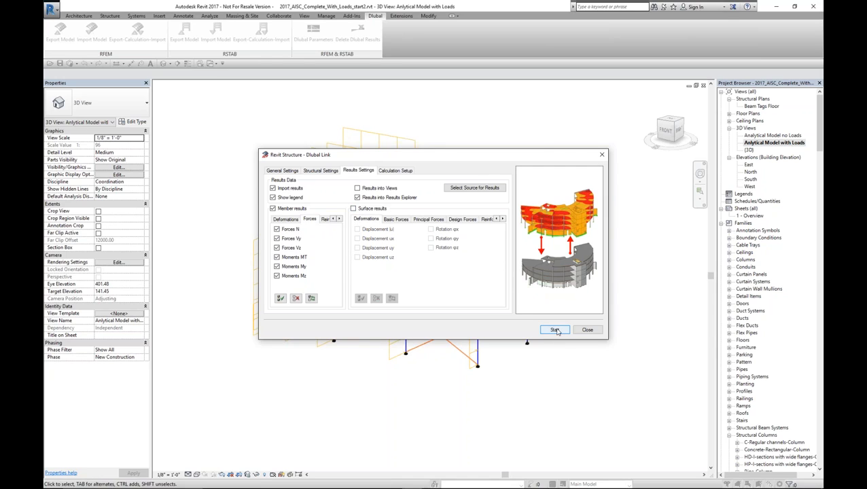
{"action": "left_click", "coordinate": [554, 330]}
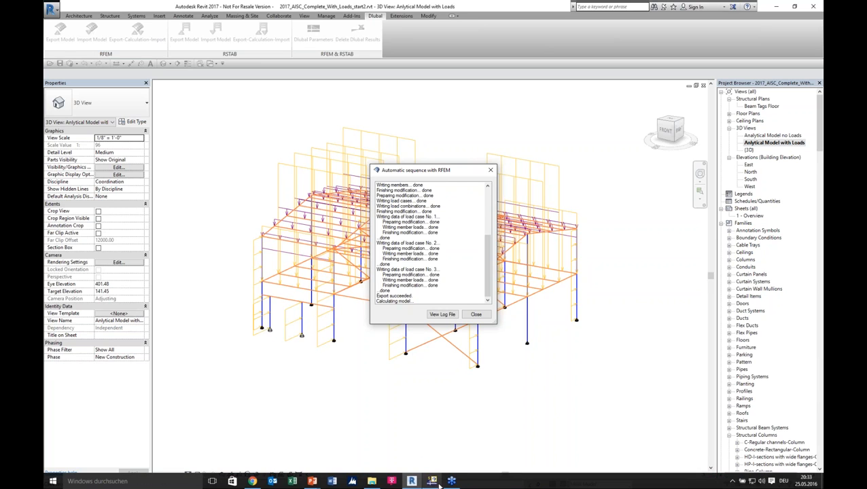
Follow the FE calculation of the steel model in RFEM, then return to Revit and dismiss the automatic sequence log
{"action": "left_click", "coordinate": [432, 481]}
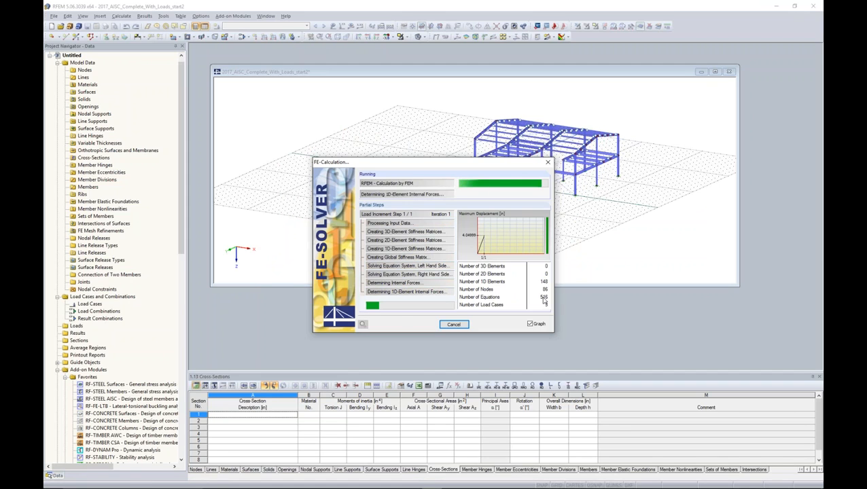
{"action": "mouse_move", "coordinate": [420, 482]}
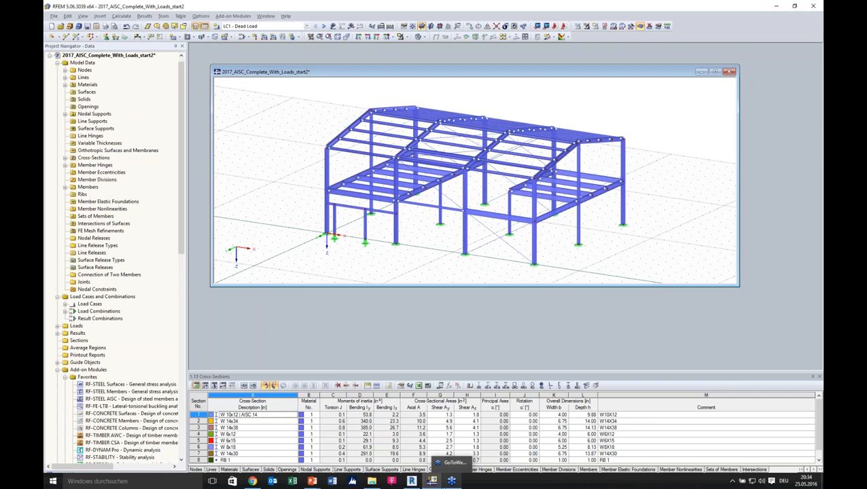
{"action": "left_click", "coordinate": [413, 481]}
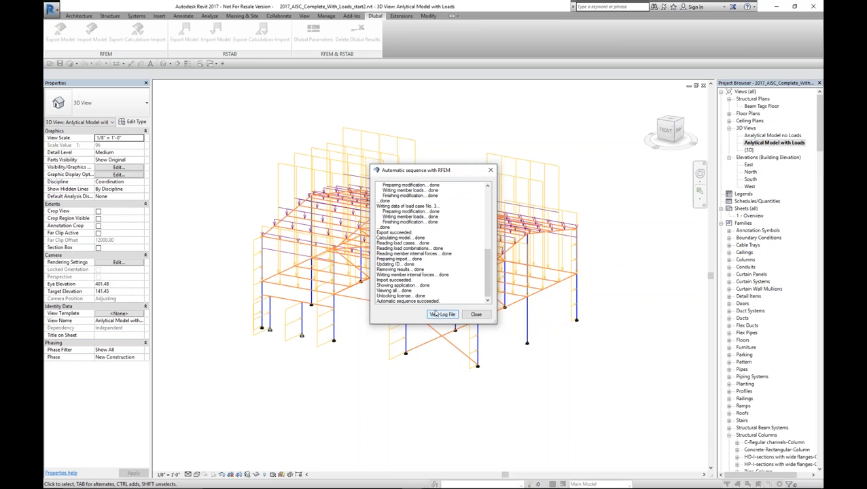
{"action": "left_click", "coordinate": [476, 315]}
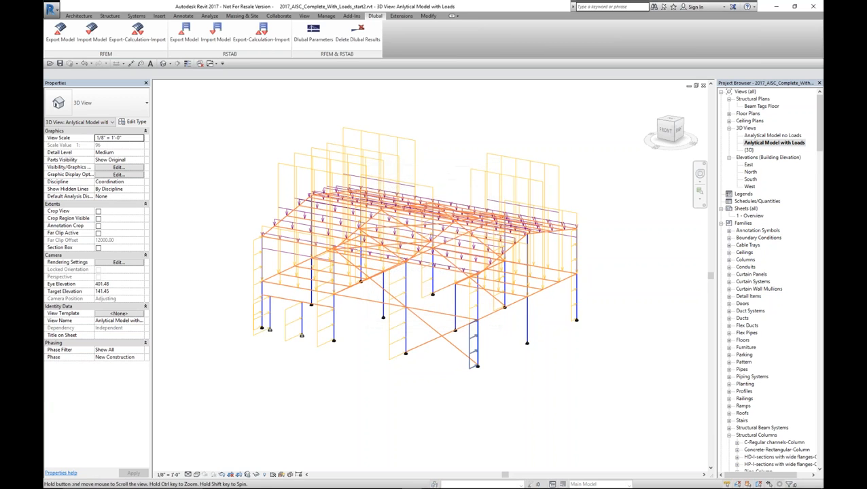
Open the Analytical Model no Loads 3D view and launch the Results Explorer for it
{"action": "double_click", "coordinate": [785, 136]}
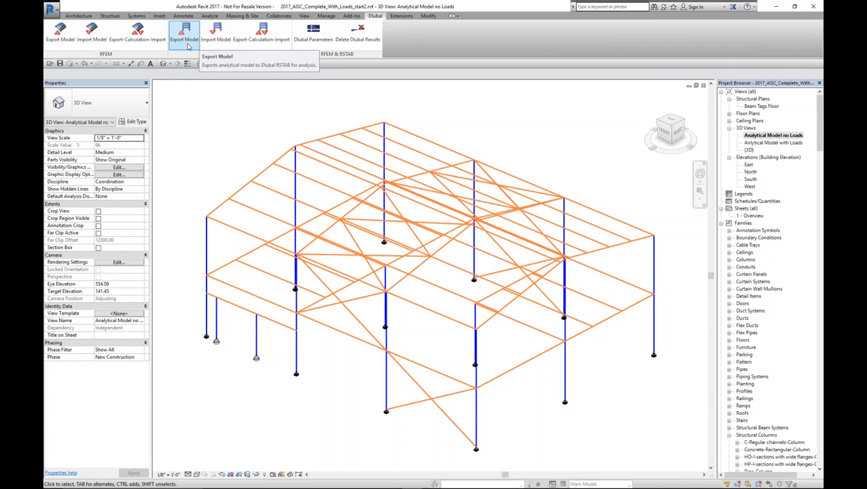
{"action": "left_click", "coordinate": [214, 16]}
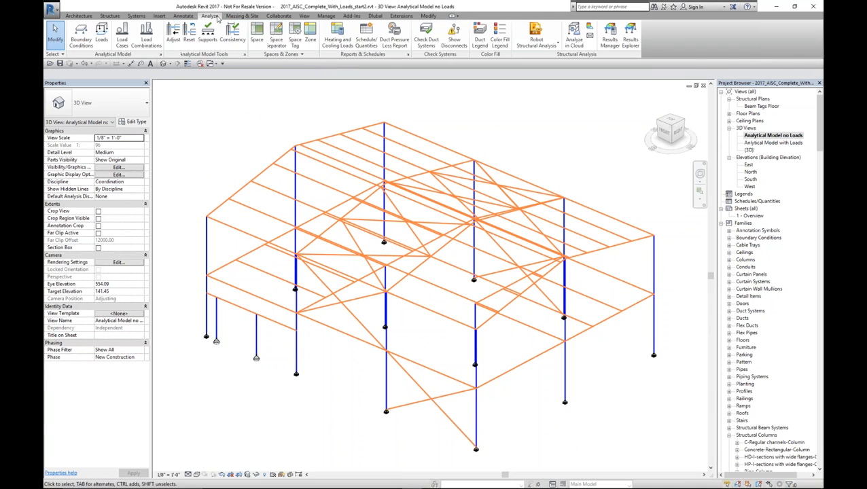
{"action": "left_click", "coordinate": [630, 42]}
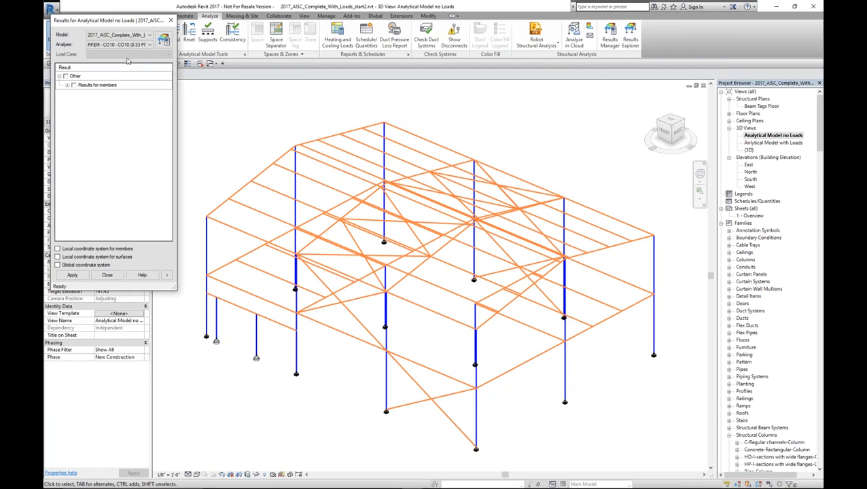
Display the member Forces Fx for the Dead Load case of the RFEM (8:33 PM, May 25, 2016) analysis on the model
{"action": "left_click", "coordinate": [128, 44]}
{"action": "left_click", "coordinate": [130, 105]}
{"action": "left_click", "coordinate": [138, 46]}
{"action": "left_click", "coordinate": [138, 106]}
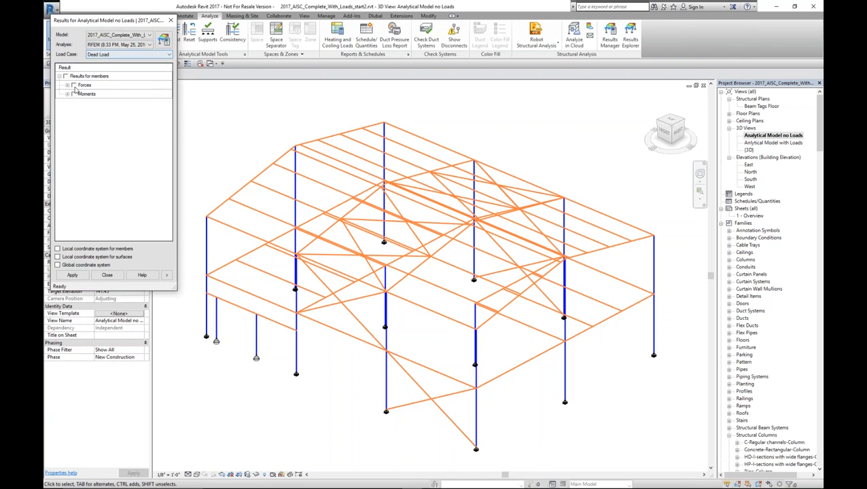
{"action": "left_click", "coordinate": [68, 86]}
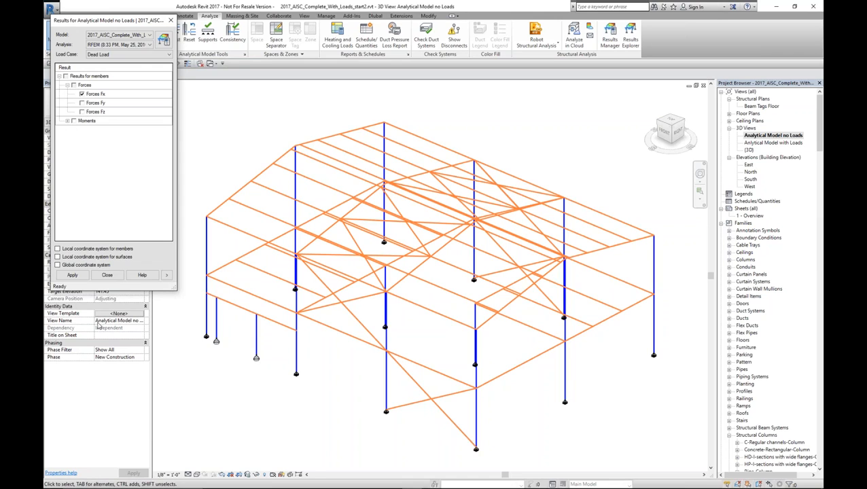
{"action": "left_click", "coordinate": [72, 274]}
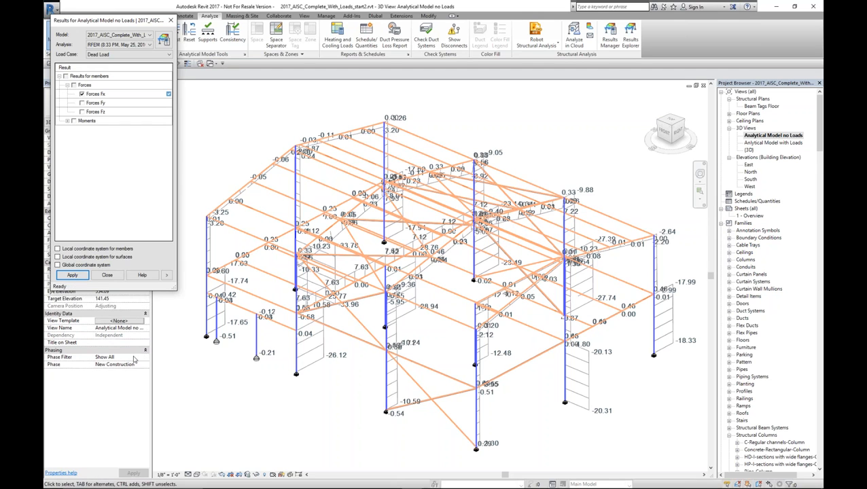
Inspect the Forces Fx diagrams, move their result legend to the empty area beside the model, and switch to RFEM
{"action": "middle_click_drag", "start_coordinate": [419, 387], "coordinate": [400, 378]}
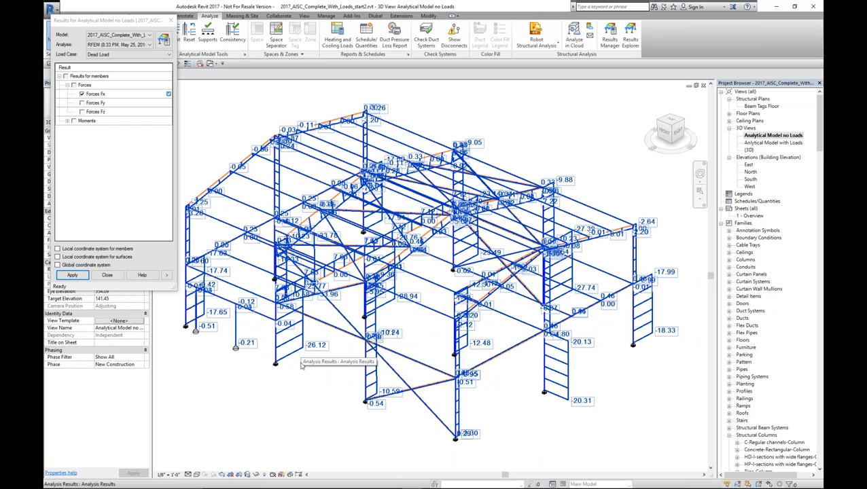
{"action": "scroll", "coordinate": [316, 380], "scroll_direction": "down", "scroll_amount": 3}
{"action": "scroll", "coordinate": [322, 388], "scroll_direction": "down", "scroll_amount": 2}
{"action": "middle_click_drag", "start_coordinate": [322, 388], "coordinate": [360, 350]}
{"action": "scroll", "coordinate": [281, 362], "scroll_direction": "up", "scroll_amount": 2}
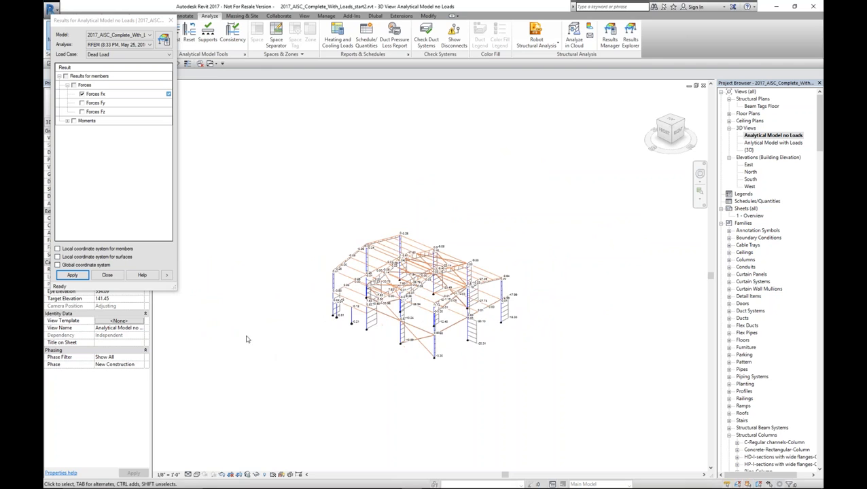
{"action": "left_click", "coordinate": [248, 329]}
{"action": "left_click_drag", "start_coordinate": [246, 329], "coordinate": [597, 242]}
{"action": "left_click", "coordinate": [534, 284]}
{"action": "scroll", "coordinate": [534, 284], "scroll_direction": "up", "scroll_amount": 3}
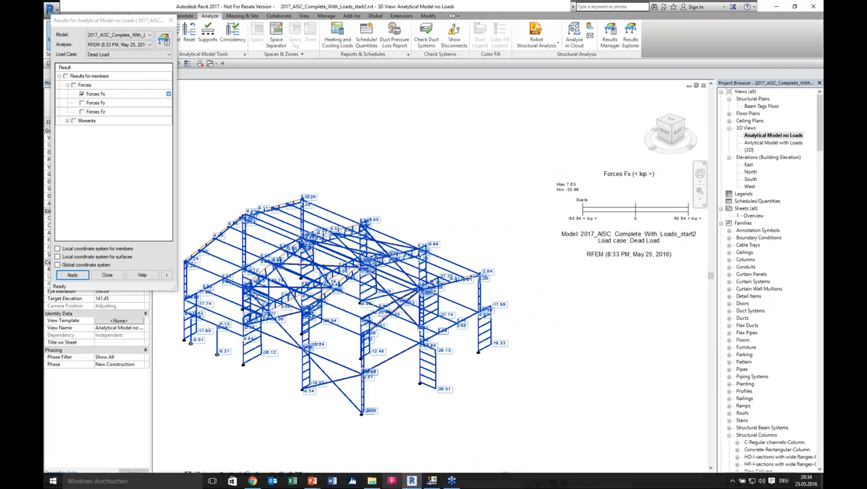
{"action": "left_click", "coordinate": [430, 480]}
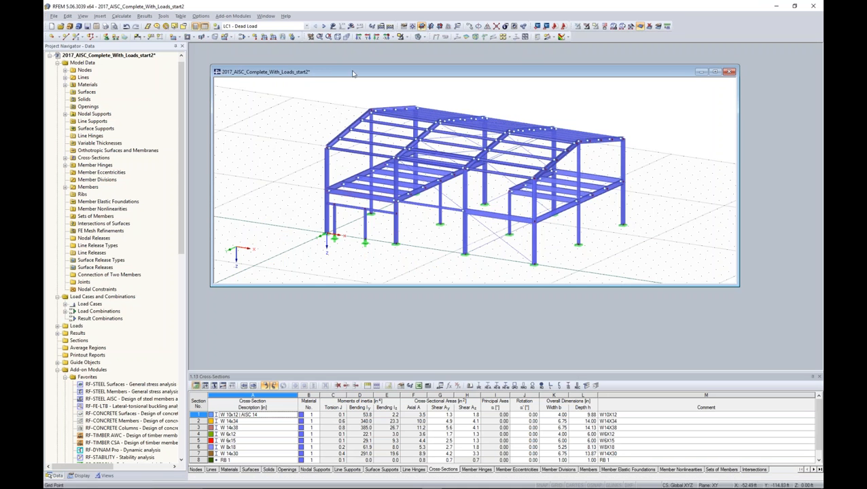
Display the LC1 dead load results in the maximized model window, showing the nodal support reactions and the members as wireframe lines
{"action": "left_click", "coordinate": [350, 27]}
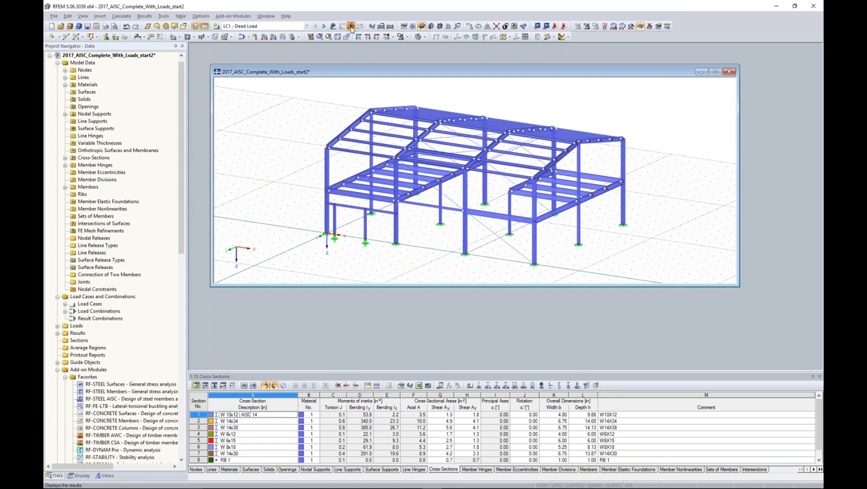
{"action": "double_click", "coordinate": [360, 72]}
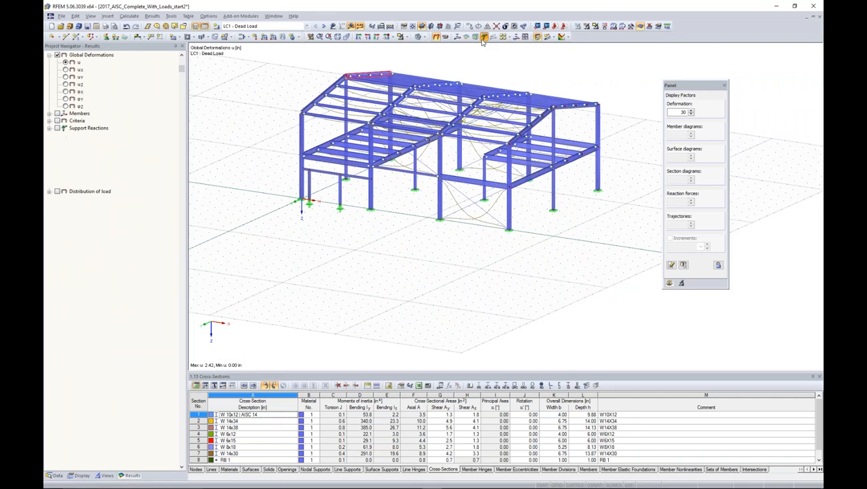
{"action": "left_click", "coordinate": [57, 128]}
{"action": "left_click", "coordinate": [418, 37]}
{"action": "middle_click_drag", "start_coordinate": [402, 252], "coordinate": [372, 256], "text": "ctrl"}
{"action": "scroll", "coordinate": [372, 256], "scroll_direction": "up", "scroll_amount": 3}
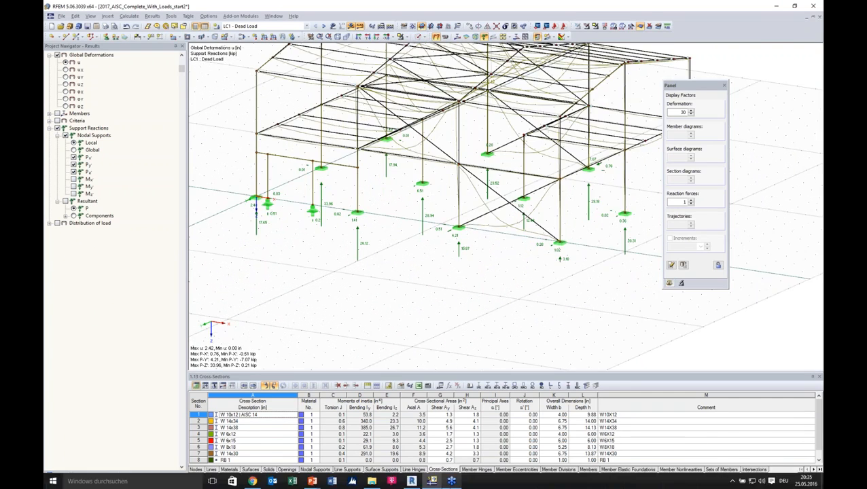
Switch to Revit, clear the Forces Fx results from the analytical model, and open the {3D} view of the structure
{"action": "left_click", "coordinate": [451, 481]}
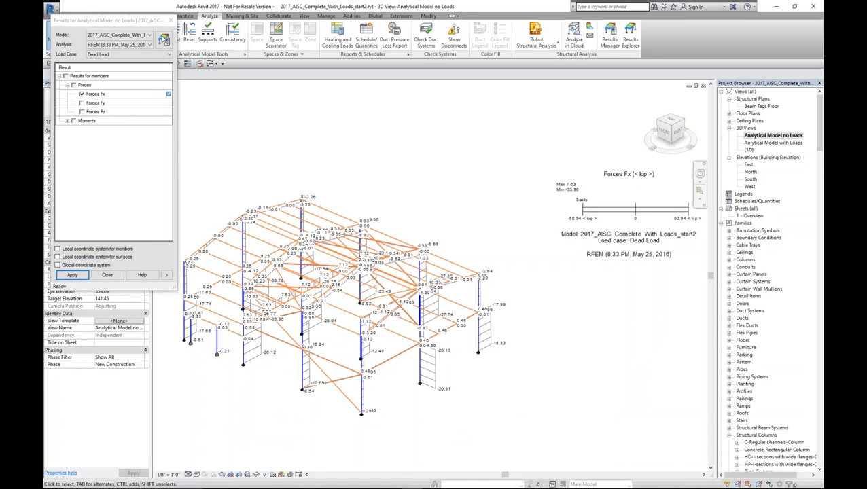
{"action": "left_click", "coordinate": [88, 94]}
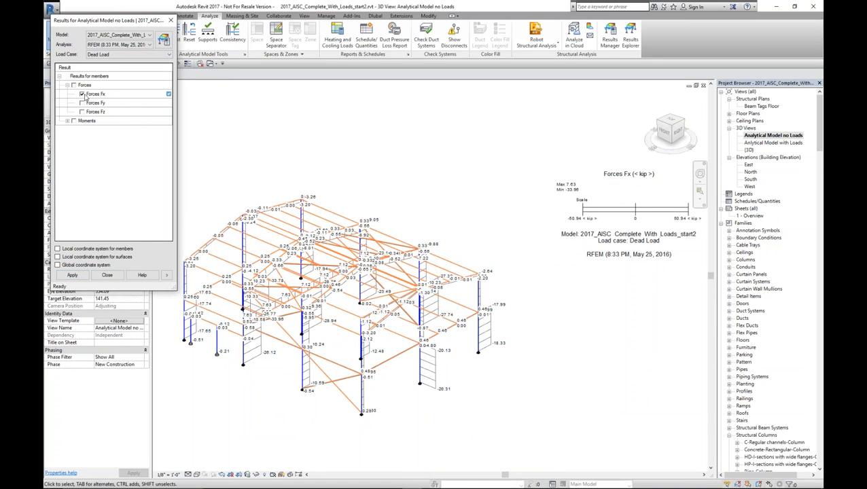
{"action": "left_click", "coordinate": [78, 276]}
{"action": "left_click", "coordinate": [171, 20]}
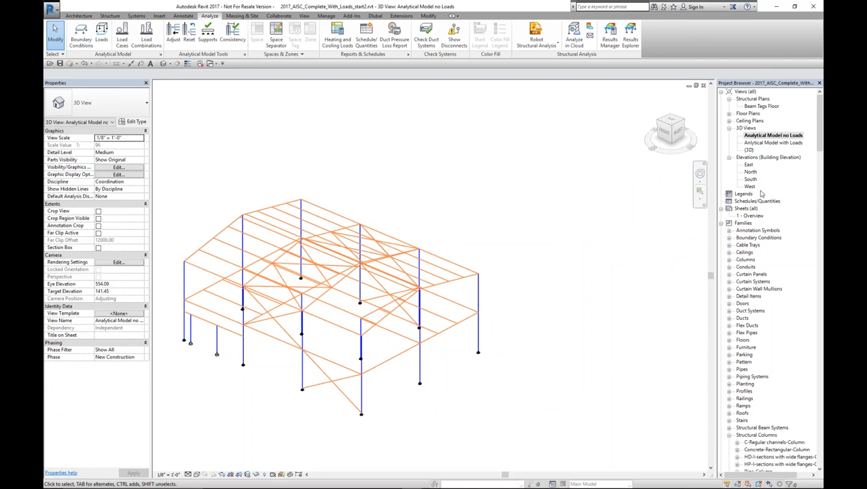
{"action": "double_click", "coordinate": [750, 150]}
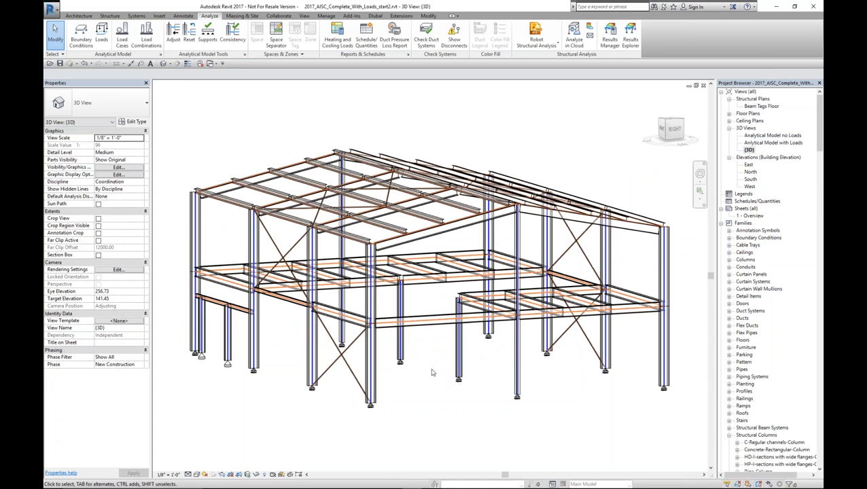
{"action": "left_click_drag", "start_coordinate": [432, 371], "coordinate": [476, 408]}
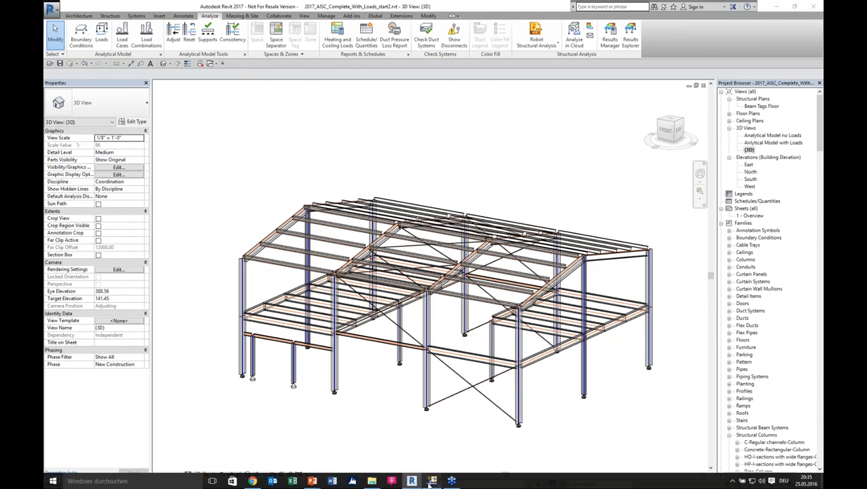
Switch back to RFEM and turn off the display of the support reactions and the deformation results
{"action": "left_click", "coordinate": [432, 480]}
{"action": "scroll", "coordinate": [479, 274], "scroll_direction": "down", "scroll_amount": 3}
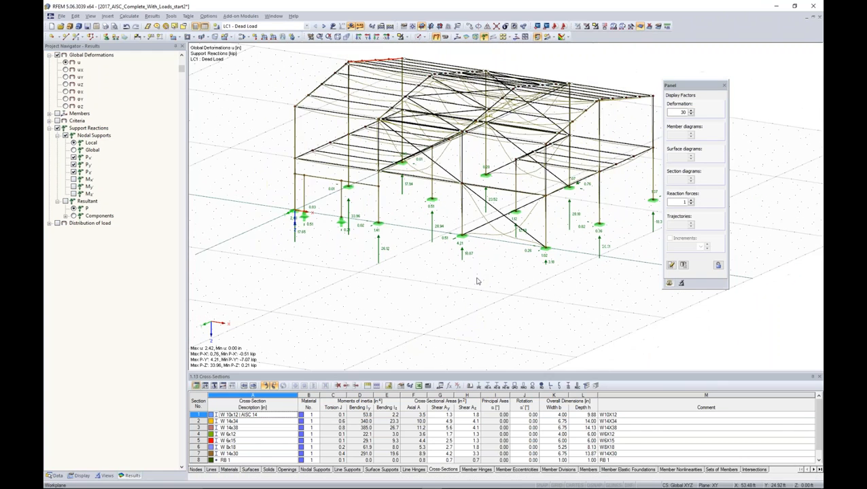
{"action": "middle_click_drag", "start_coordinate": [483, 271], "coordinate": [465, 286]}
{"action": "left_click_drag", "start_coordinate": [689, 85], "coordinate": [758, 56]}
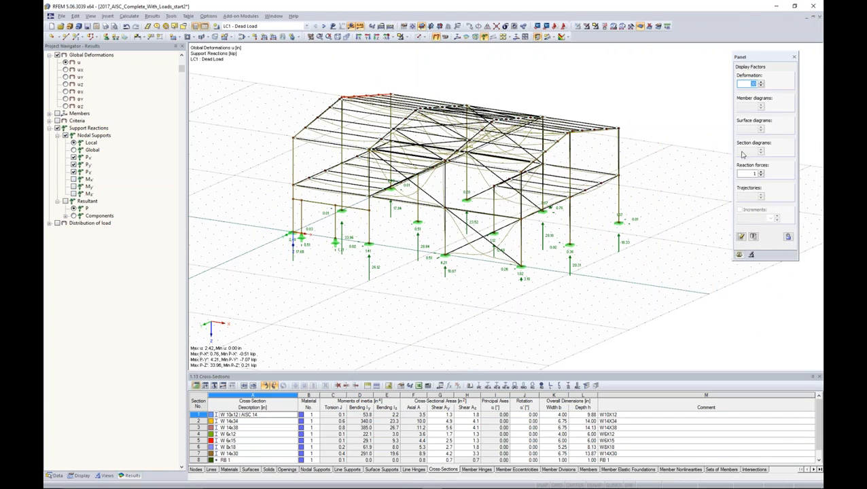
{"action": "left_click", "coordinate": [750, 256]}
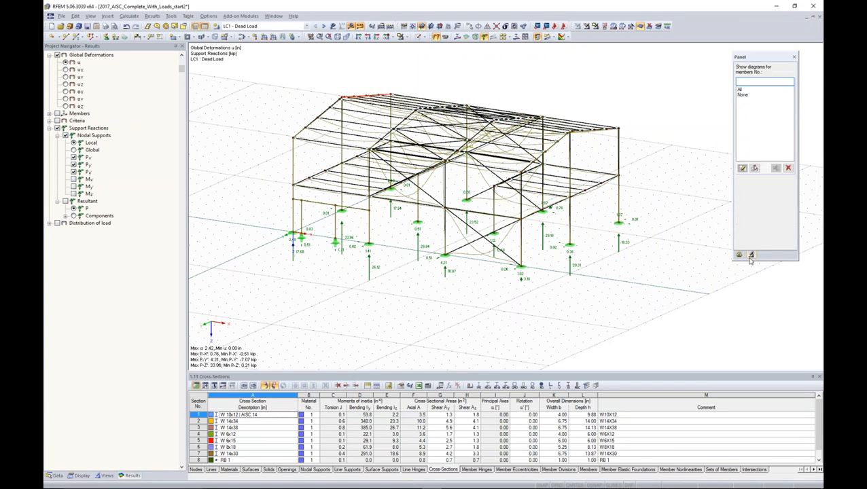
{"action": "left_click", "coordinate": [483, 37]}
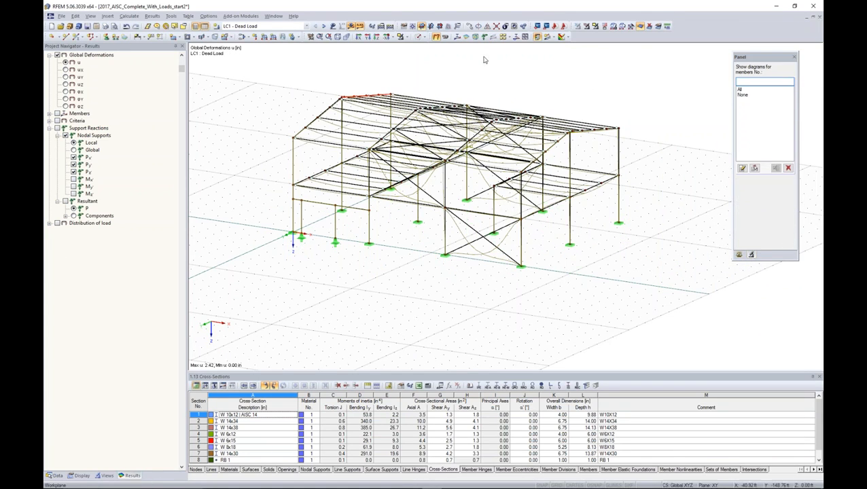
{"action": "left_click", "coordinate": [353, 27]}
{"action": "middle_click_drag", "start_coordinate": [485, 289], "coordinate": [520, 299], "text": "ctrl"}
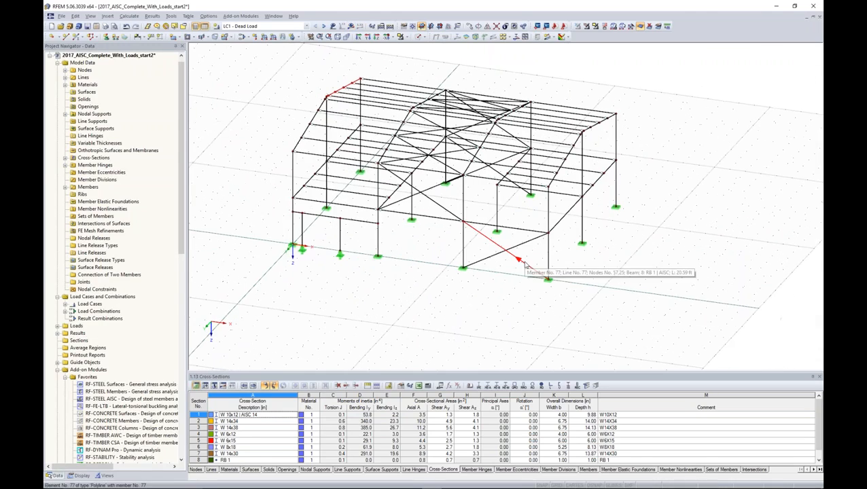
Check the properties of the lower diagonal brace, leaving it unedited, and isolate all members with cross-section RB 1
{"action": "double_click", "coordinate": [524, 264]}
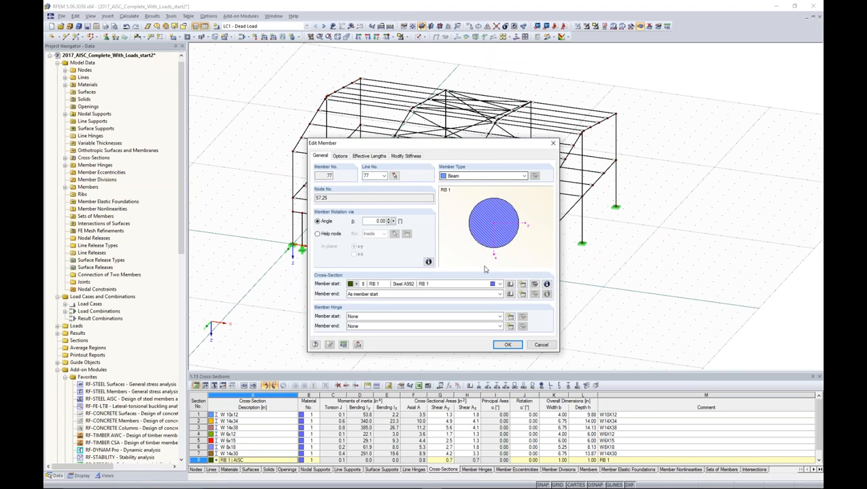
{"action": "left_click", "coordinate": [541, 345]}
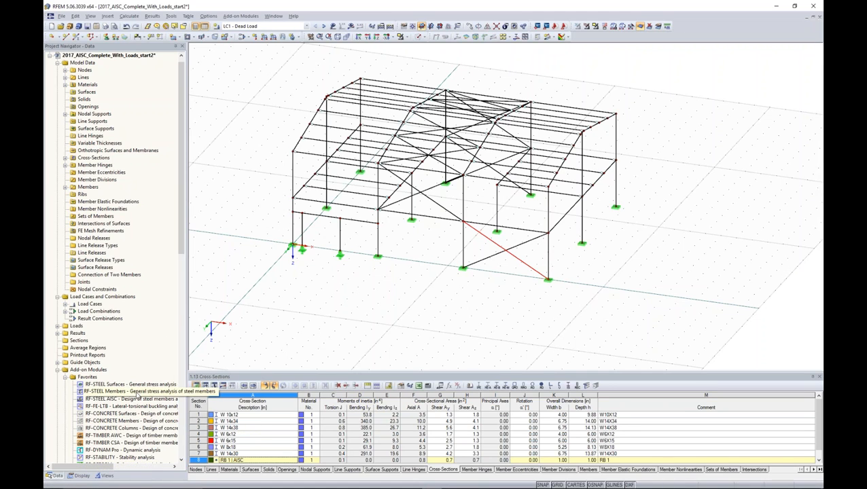
{"action": "scroll", "coordinate": [138, 392], "scroll_direction": "down", "scroll_amount": 5}
{"action": "left_click", "coordinate": [106, 475]}
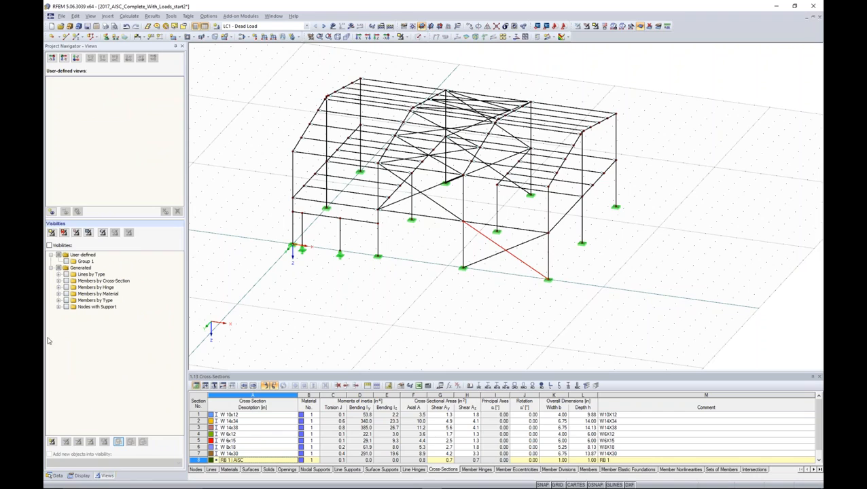
{"action": "left_click", "coordinate": [59, 281]}
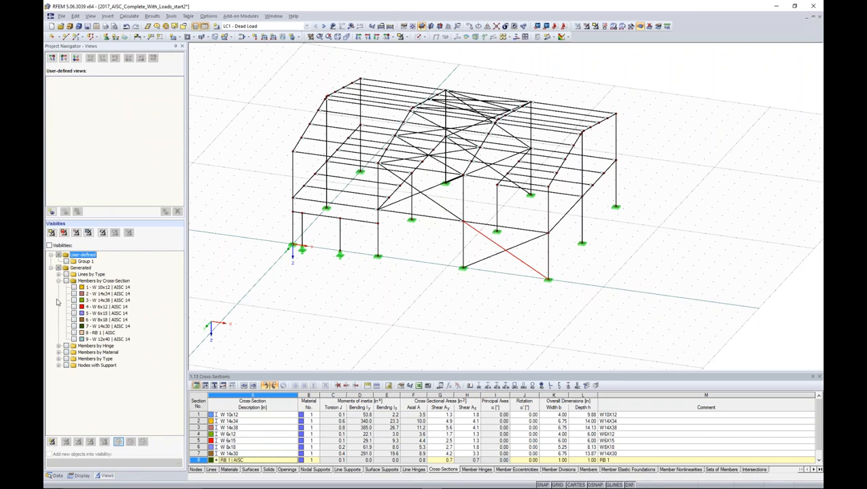
{"action": "left_click", "coordinate": [74, 332]}
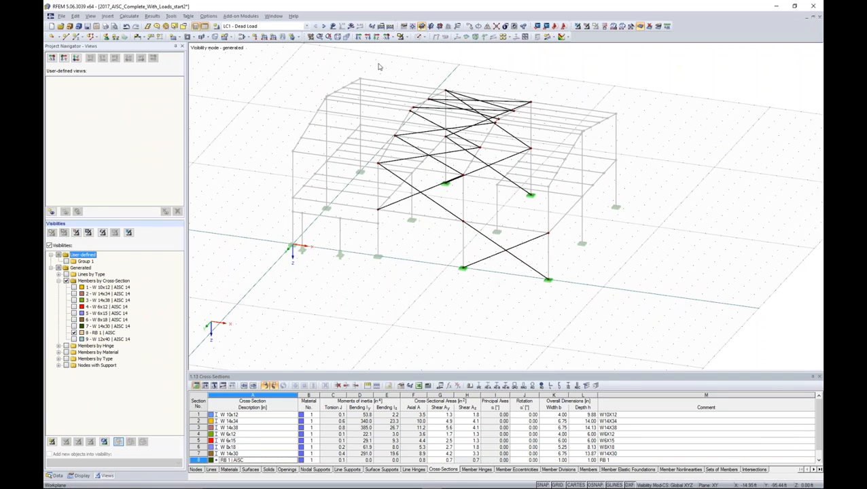
Change the member type of all isolated RB 1 bracing members to Tension
{"action": "left_click_drag", "start_coordinate": [368, 60], "coordinate": [602, 333]}
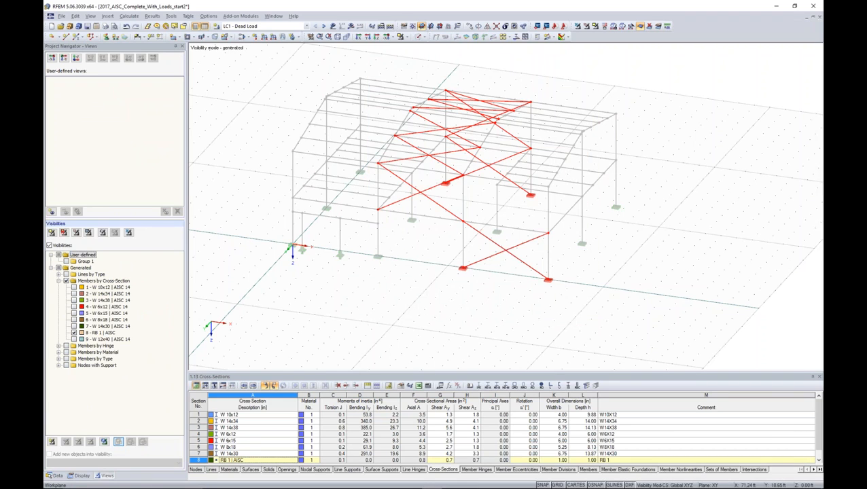
{"action": "double_click", "coordinate": [503, 252]}
{"action": "left_click", "coordinate": [479, 175]}
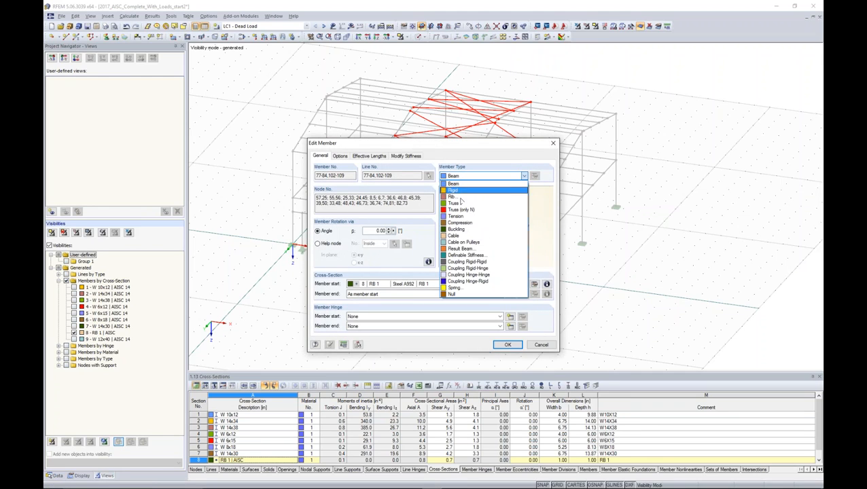
{"action": "left_click", "coordinate": [458, 217]}
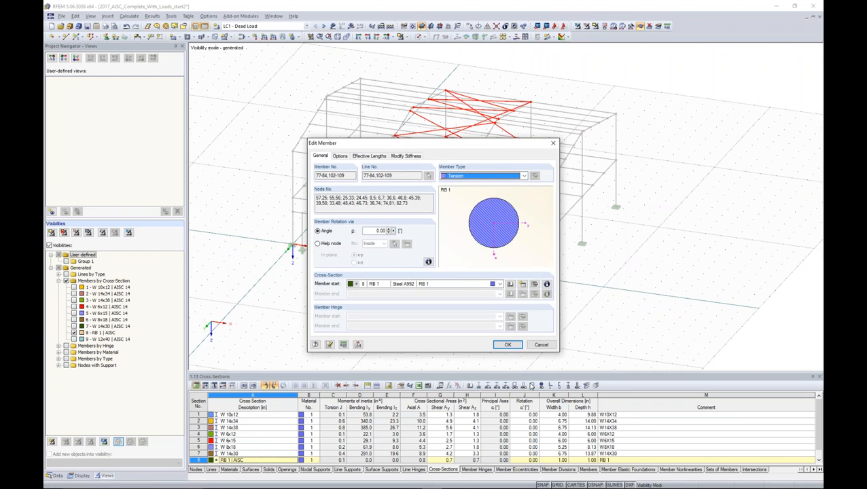
{"action": "left_click", "coordinate": [508, 345]}
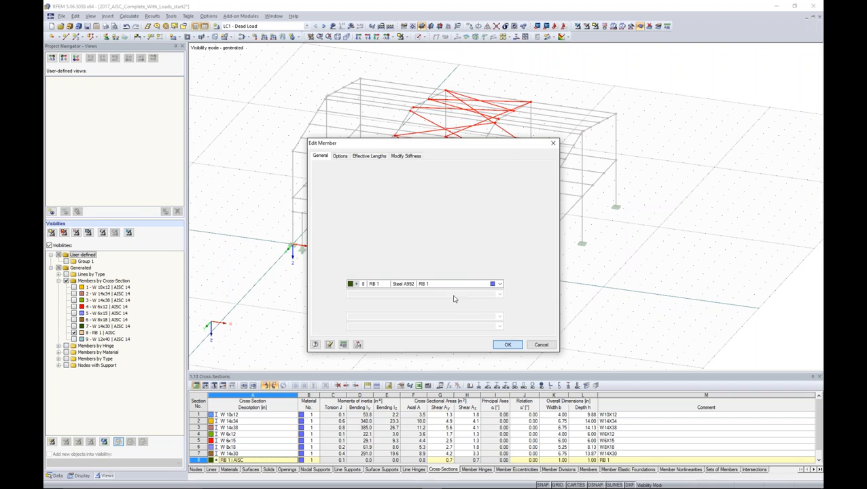
{"action": "left_click", "coordinate": [518, 291]}
Show the loads on the full model without the visibility filter and advance through the load cases to LC4 - Snow
{"action": "middle_click_drag", "start_coordinate": [517, 291], "coordinate": [459, 288], "text": "ctrl"}
{"action": "left_click", "coordinate": [333, 26]}
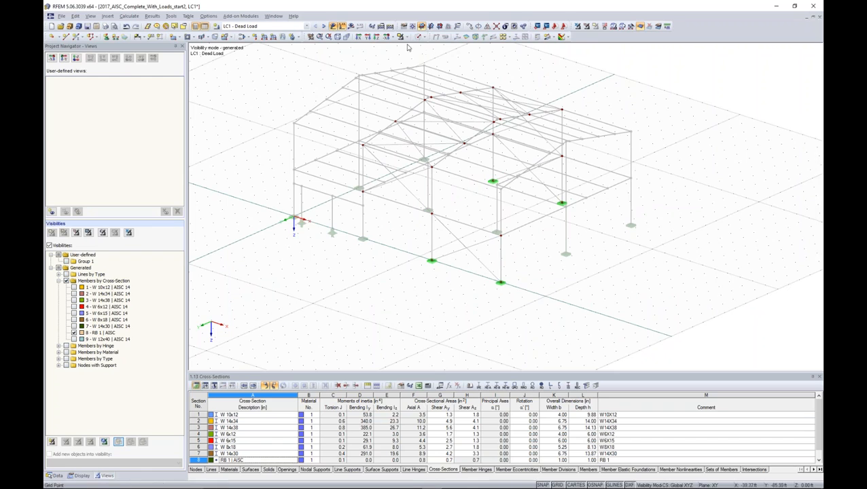
{"action": "left_click", "coordinate": [578, 27]}
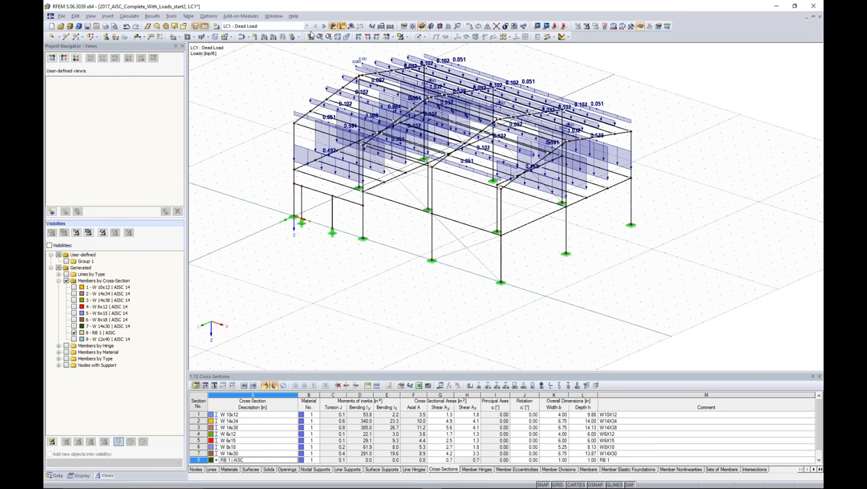
{"action": "left_click", "coordinate": [324, 26]}
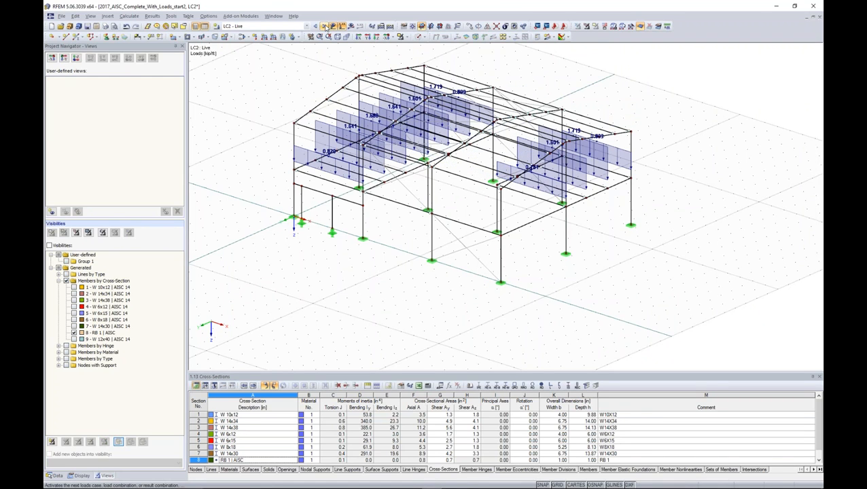
{"action": "left_click", "coordinate": [325, 26]}
{"action": "left_click", "coordinate": [326, 25]}
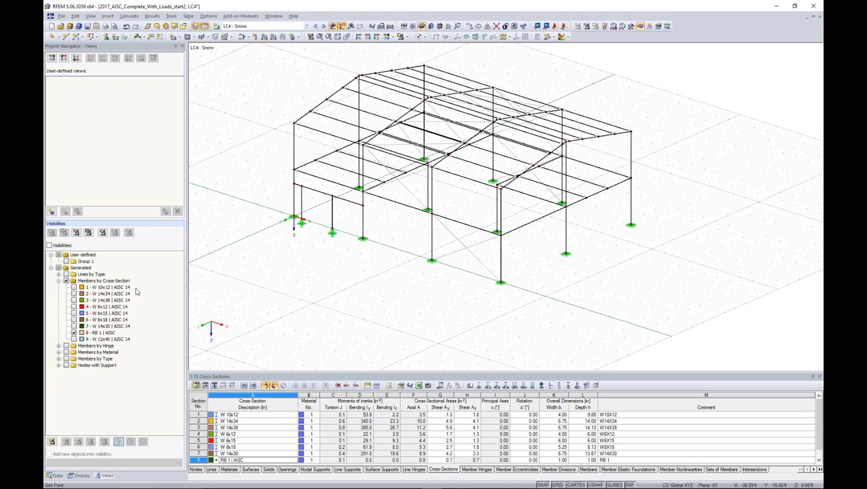
Set the model's standard for classifying load cases and combinations to ASCE 7-10 and accept the adaptation of the load case types
{"action": "left_click", "coordinate": [57, 476]}
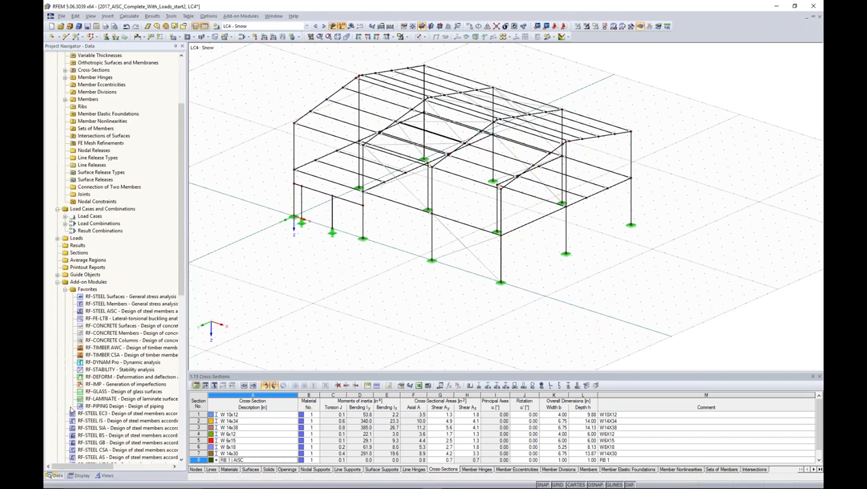
{"action": "scroll", "coordinate": [102, 95], "scroll_direction": "up", "scroll_amount": 5}
{"action": "right_click", "coordinate": [107, 64]}
{"action": "left_click", "coordinate": [136, 78]}
{"action": "left_click", "coordinate": [453, 245]}
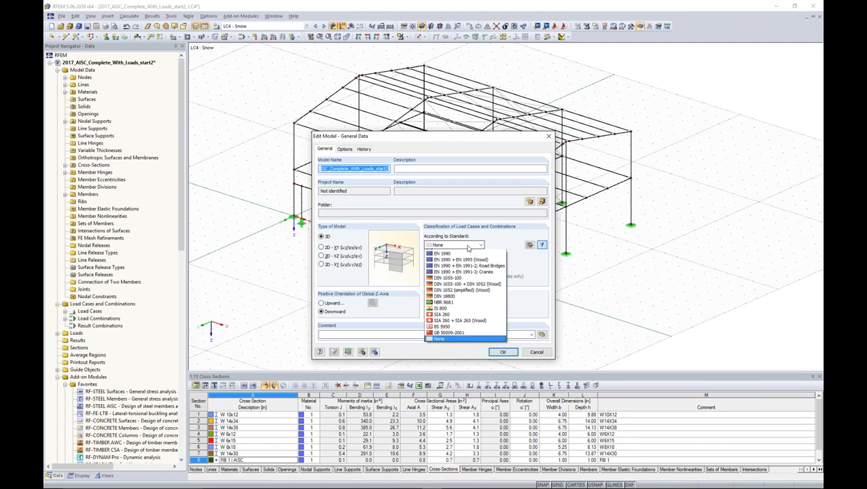
{"action": "left_click", "coordinate": [464, 254]}
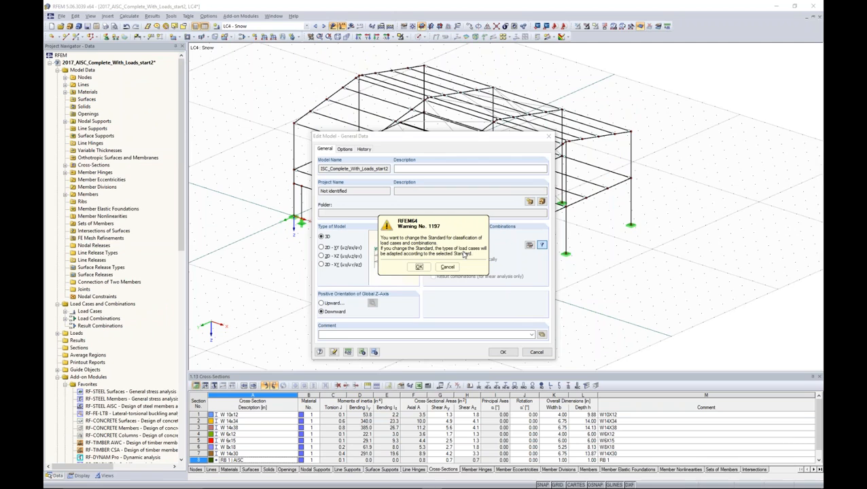
{"action": "left_click", "coordinate": [419, 266]}
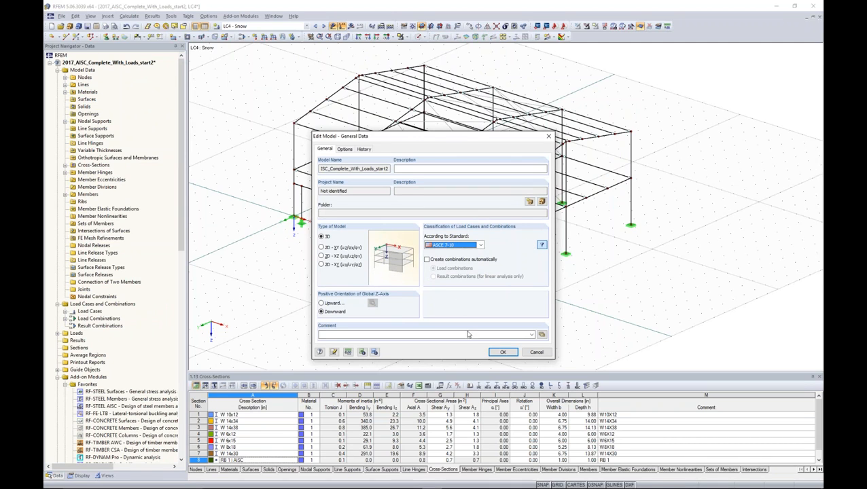
{"action": "left_click", "coordinate": [503, 352]}
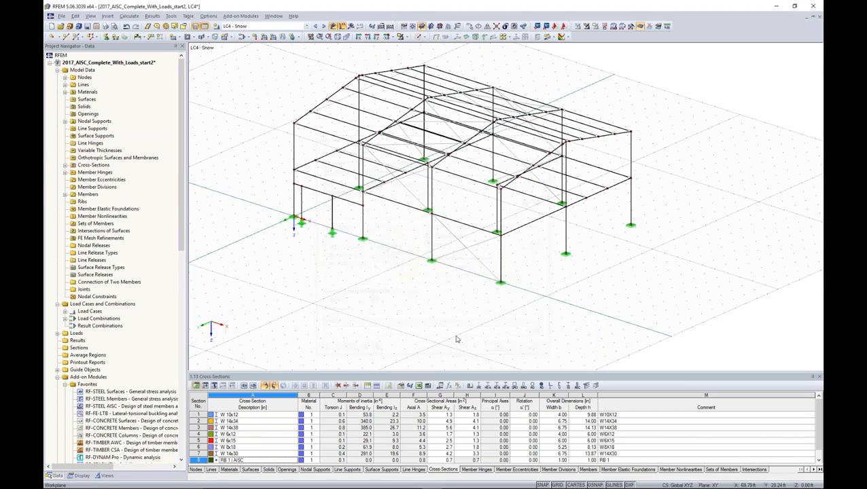
{"action": "middle_click_drag", "start_coordinate": [436, 250], "coordinate": [453, 286]}
{"action": "left_click", "coordinate": [263, 26]}
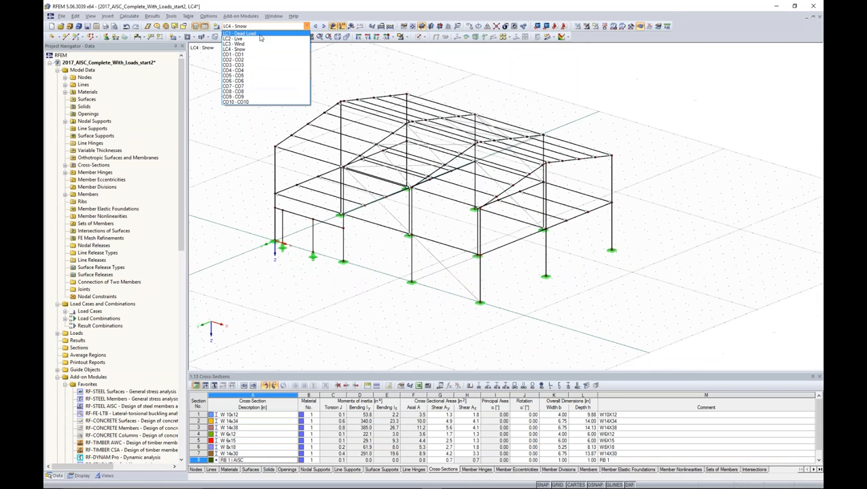
{"action": "left_click", "coordinate": [247, 137]}
{"action": "middle_click_drag", "start_coordinate": [488, 207], "coordinate": [480, 234], "text": "ctrl"}
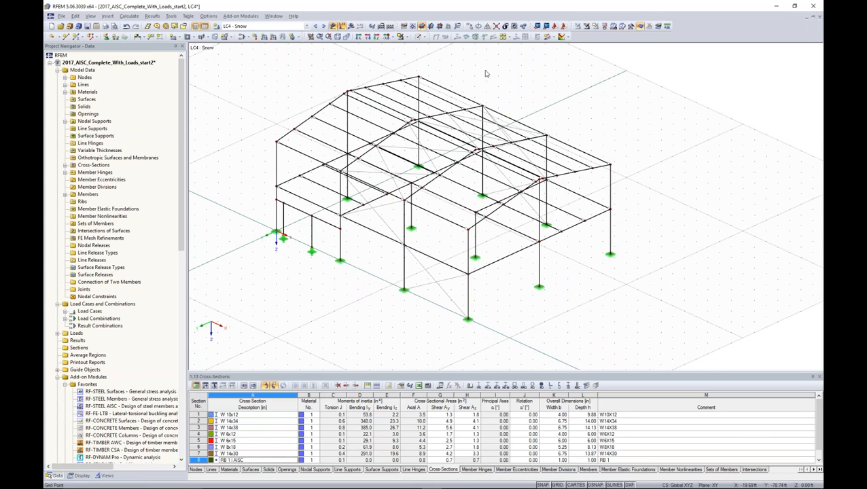
Start generating ASCE 7-10 snow loads for a duopitch roof and set the ground snow load to 50 psf from the snow zone map
{"action": "left_click", "coordinate": [603, 29]}
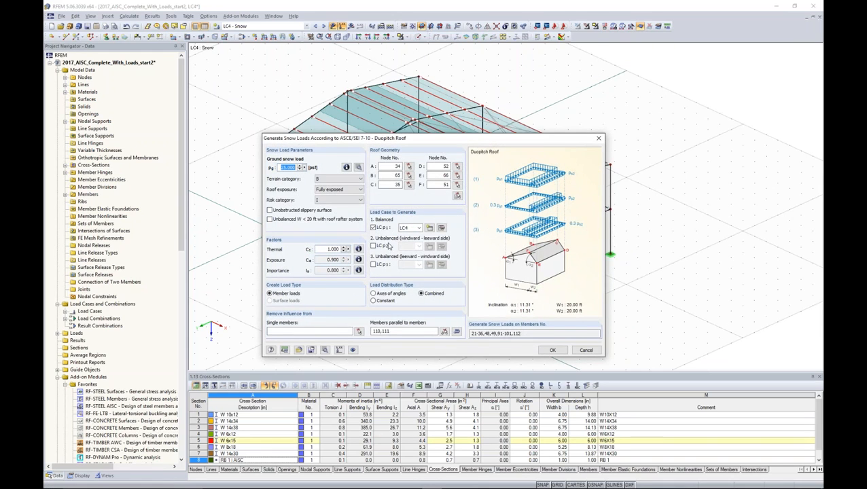
{"action": "left_click", "coordinate": [347, 168]}
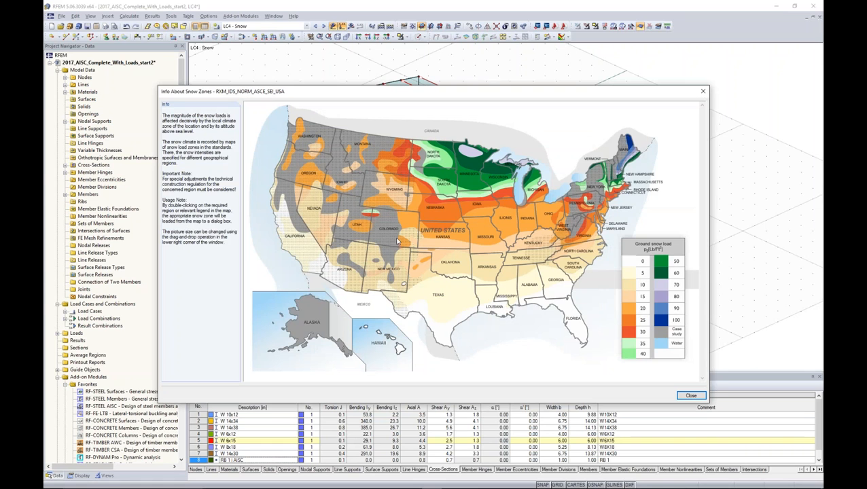
{"action": "double_click", "coordinate": [482, 207]}
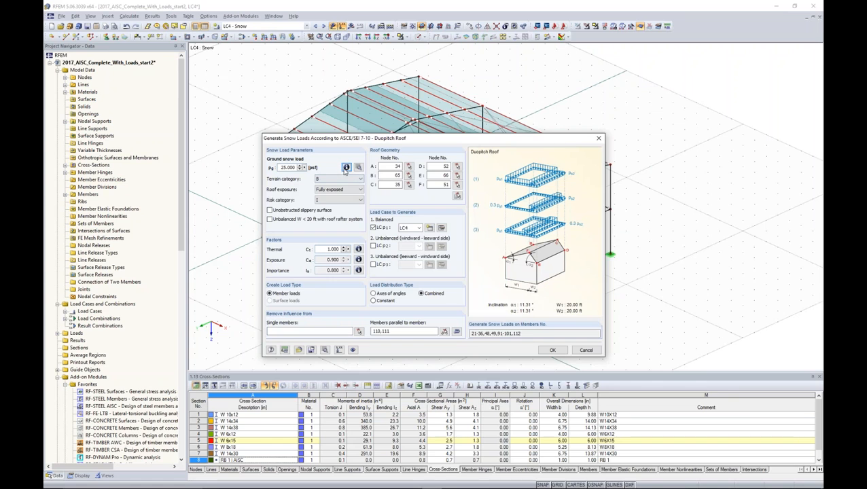
{"action": "left_click", "coordinate": [346, 168]}
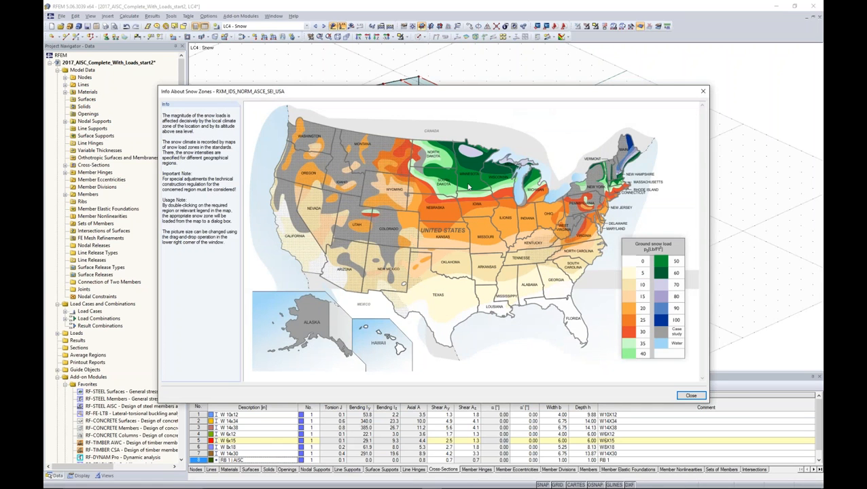
{"action": "double_click", "coordinate": [468, 186]}
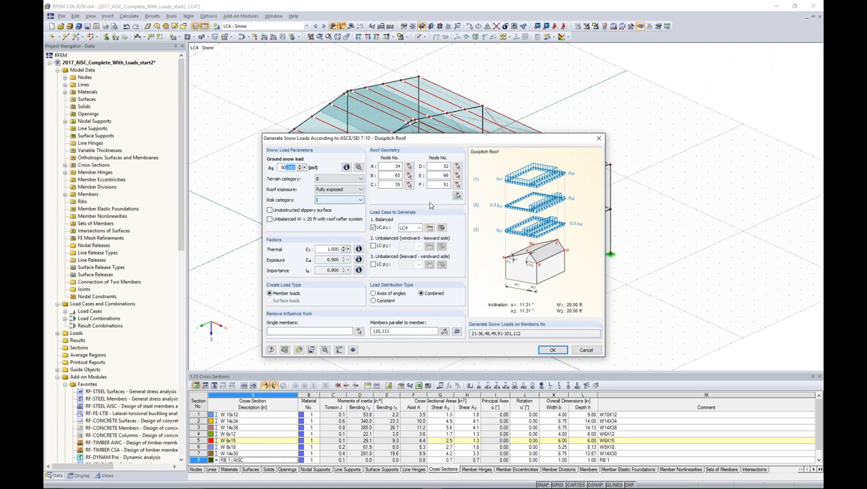
Define the duopitch roof boundary by its six eave and ridge corner nodes and assign the balanced snow load to LC4 - Snow
{"action": "double_click", "coordinate": [443, 185]}
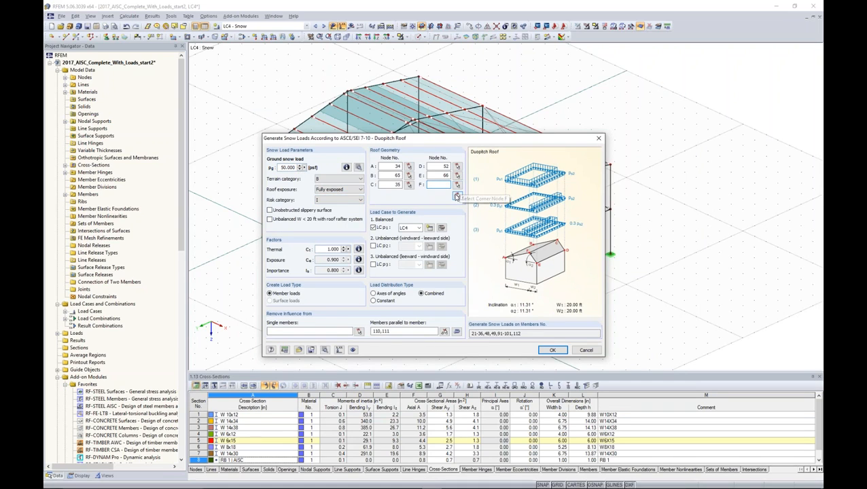
{"action": "left_click", "coordinate": [458, 196]}
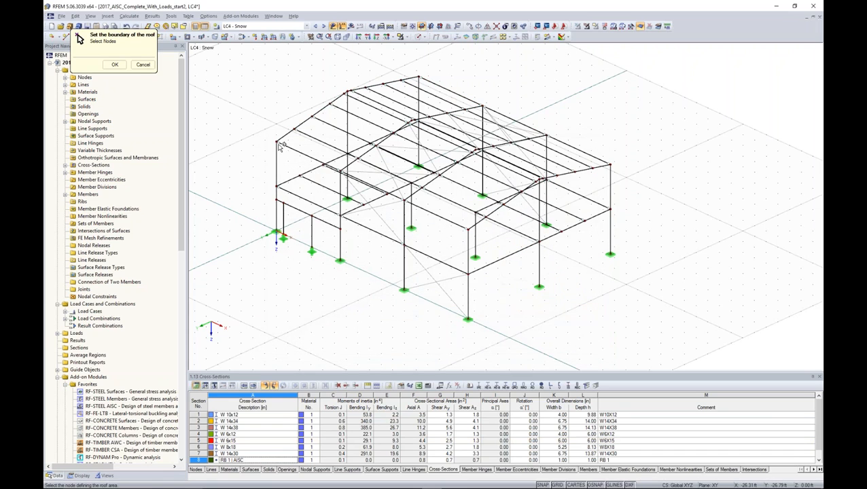
{"action": "scroll", "coordinate": [348, 91], "scroll_direction": "up", "scroll_amount": 1}
{"action": "scroll", "coordinate": [348, 91], "scroll_direction": "up", "scroll_amount": 1}
{"action": "left_click", "coordinate": [348, 91]}
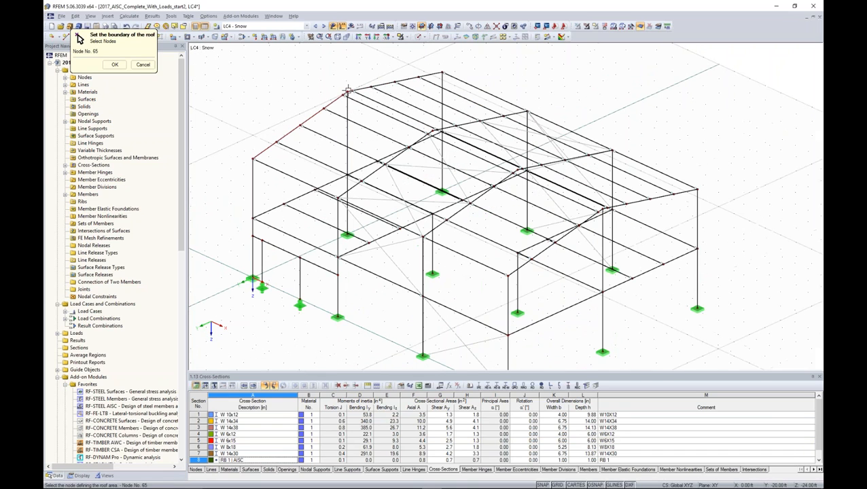
{"action": "left_click", "coordinate": [442, 72]}
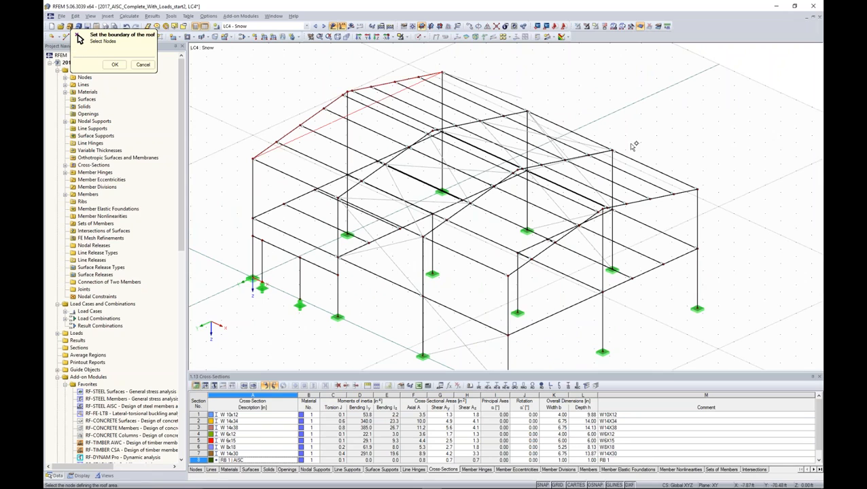
{"action": "left_click", "coordinate": [697, 189]}
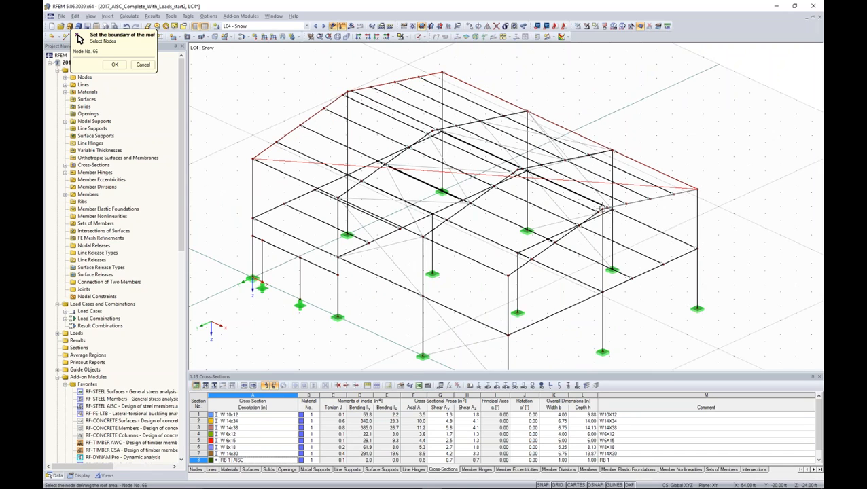
{"action": "left_click", "coordinate": [601, 210]}
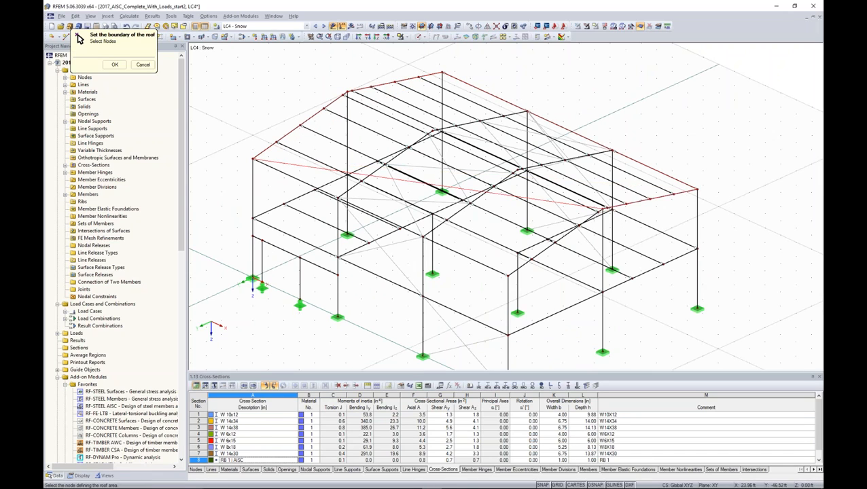
{"action": "left_click", "coordinate": [508, 275]}
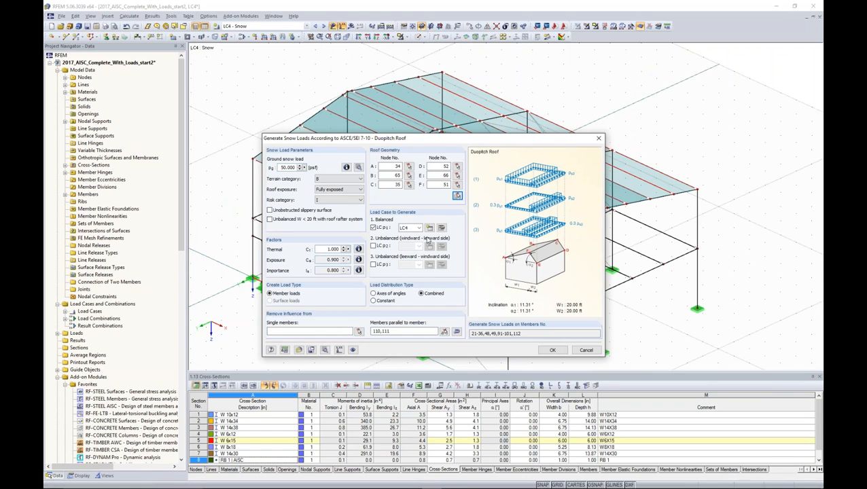
{"action": "left_click", "coordinate": [419, 227]}
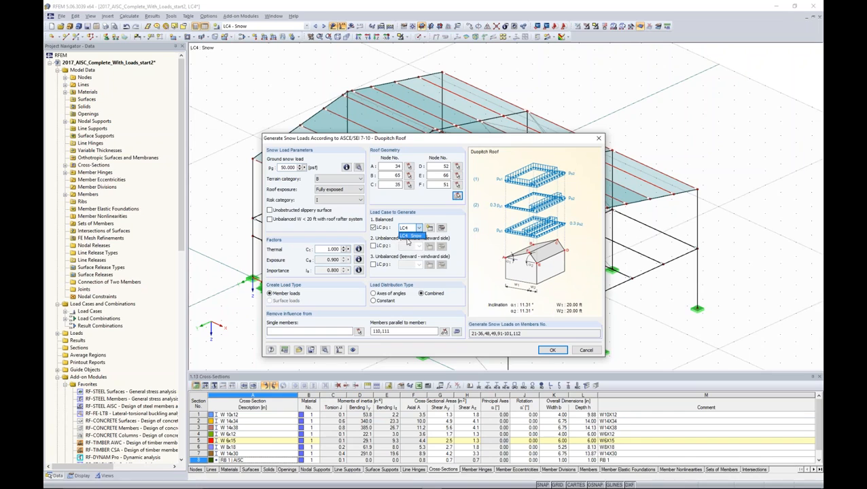
{"action": "left_click", "coordinate": [411, 234]}
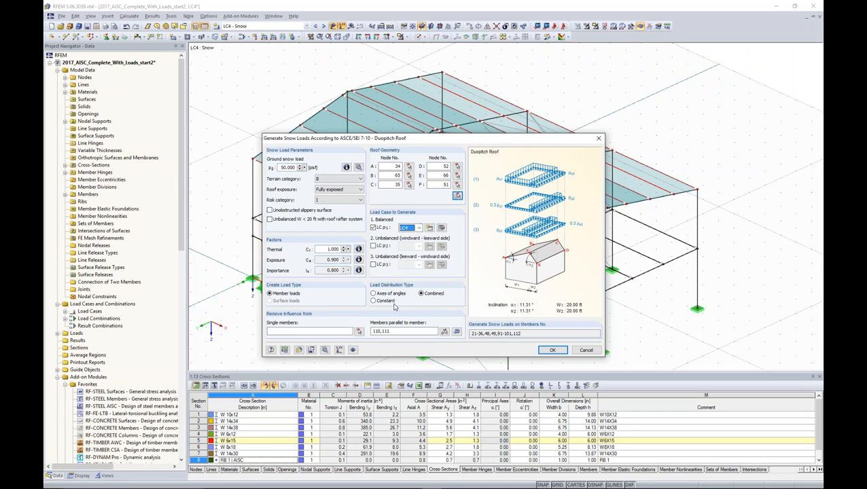
Examine in the model which parallel members are excluded from the snow load, leaving the selection unedited
{"action": "left_click", "coordinate": [406, 330]}
{"action": "left_click_drag", "start_coordinate": [400, 144], "coordinate": [272, 212]}
{"action": "left_click_drag", "start_coordinate": [340, 205], "coordinate": [706, 223]}
{"action": "left_click_drag", "start_coordinate": [633, 415], "coordinate": [610, 415]}
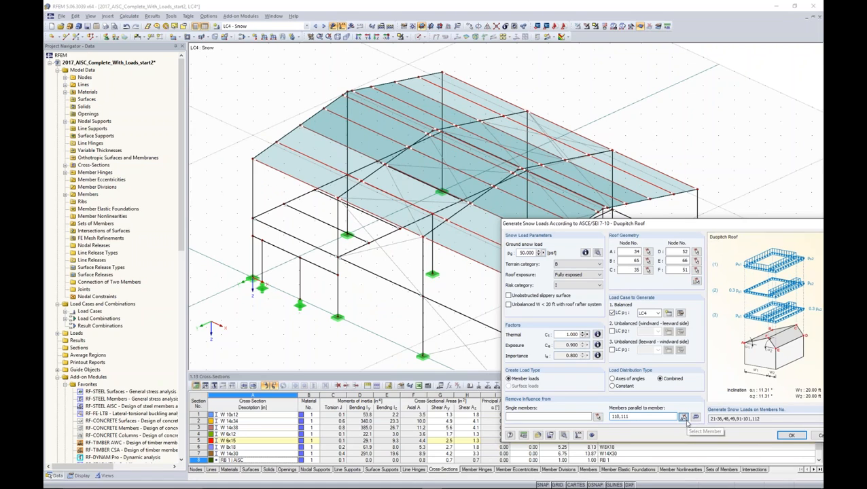
{"action": "left_click", "coordinate": [683, 416]}
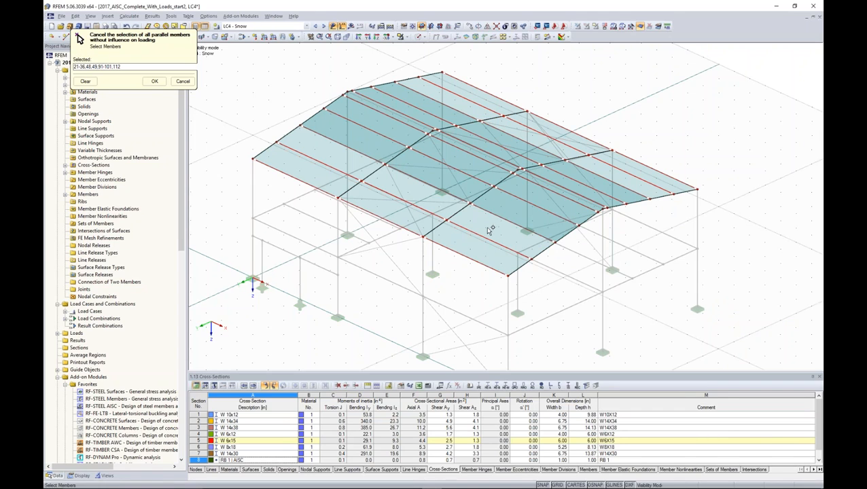
{"action": "left_click", "coordinate": [186, 82]}
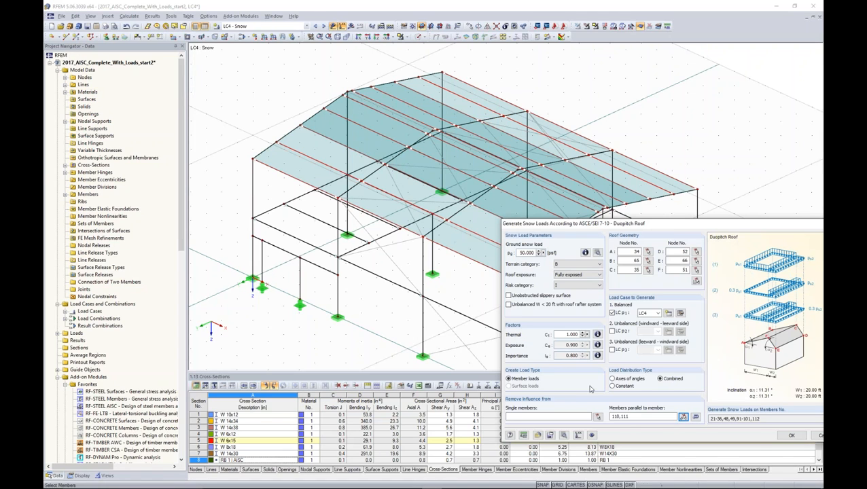
{"action": "left_click_drag", "start_coordinate": [650, 224], "coordinate": [583, 129]}
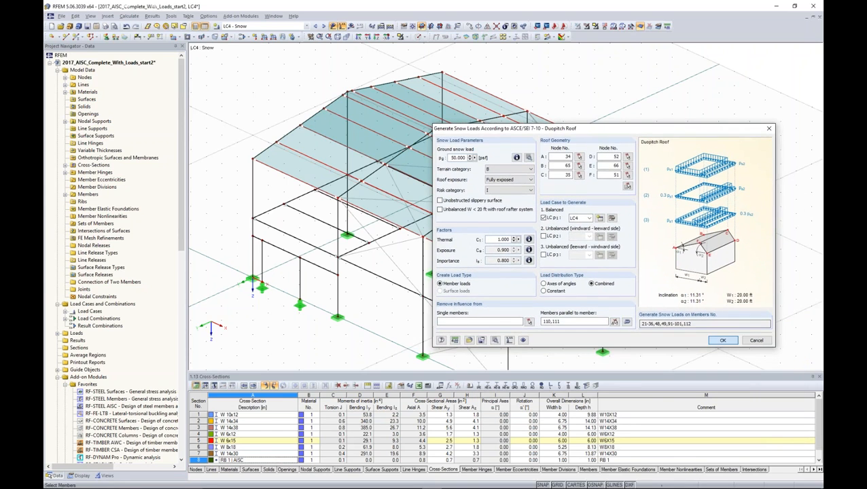
Generate the balanced snow load in LC4 and display it as individual line loads on the roof members
{"action": "left_click", "coordinate": [722, 340]}
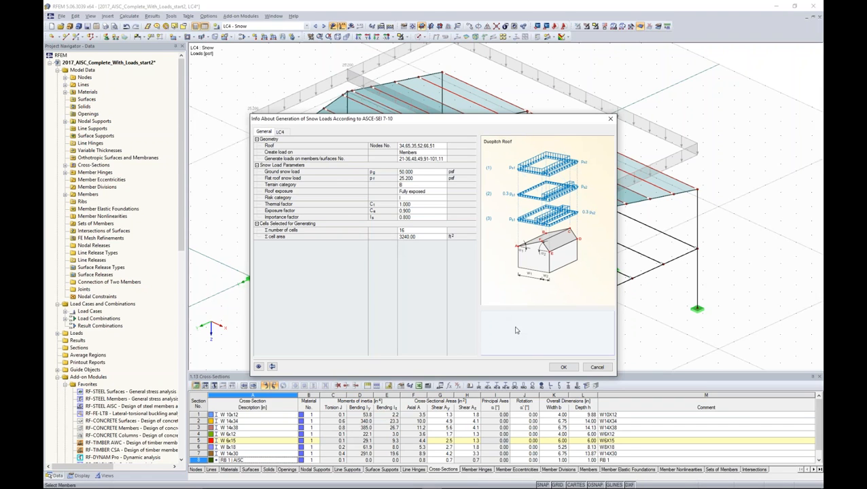
{"action": "left_click", "coordinate": [562, 367]}
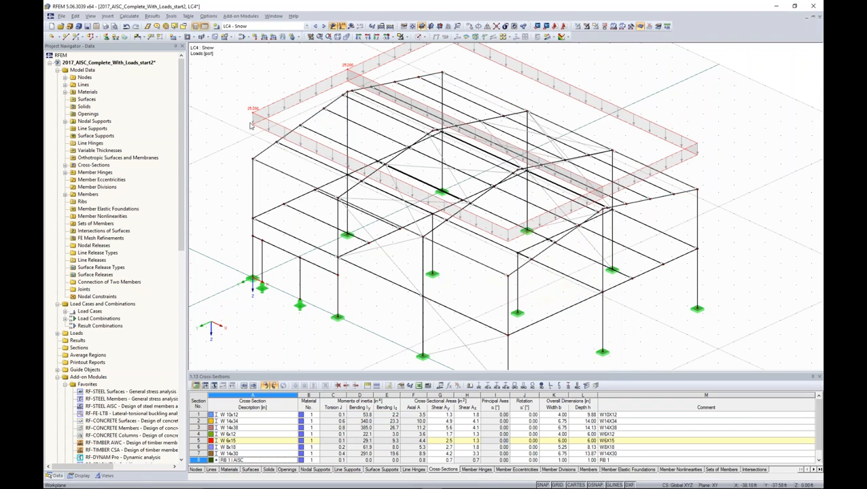
{"action": "middle_click_drag", "start_coordinate": [252, 127], "coordinate": [274, 122], "text": "ctrl"}
{"action": "right_click", "coordinate": [274, 123]}
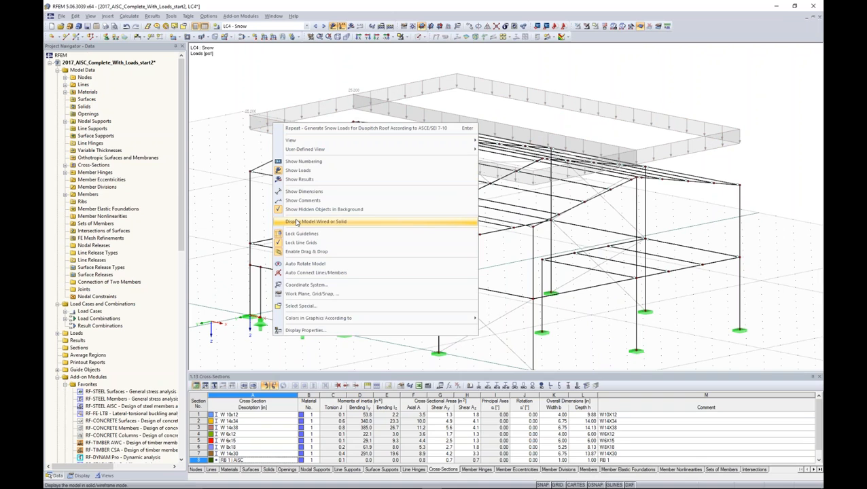
{"action": "left_click", "coordinate": [265, 123]}
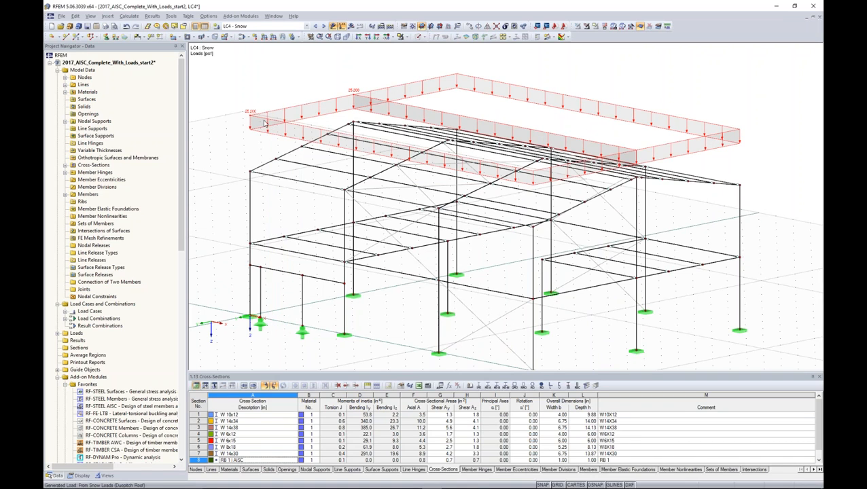
{"action": "right_click", "coordinate": [265, 123]}
{"action": "left_click", "coordinate": [278, 147]}
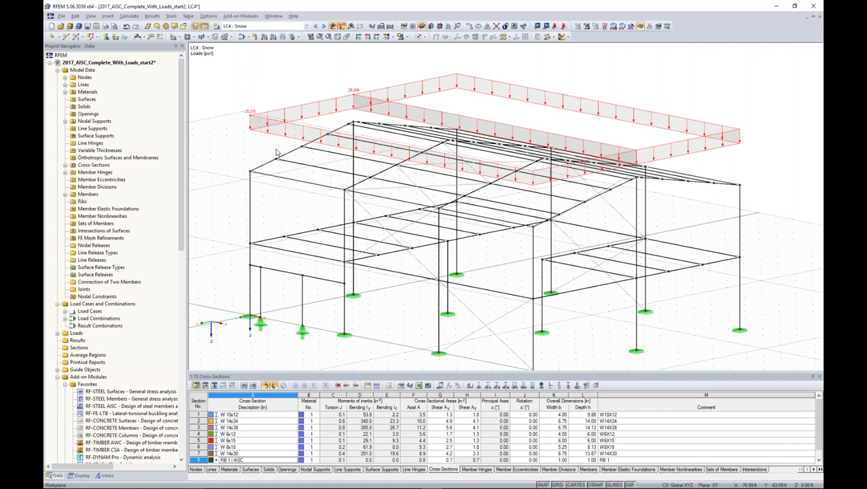
{"action": "middle_click_drag", "start_coordinate": [358, 205], "coordinate": [313, 80], "text": "ctrl"}
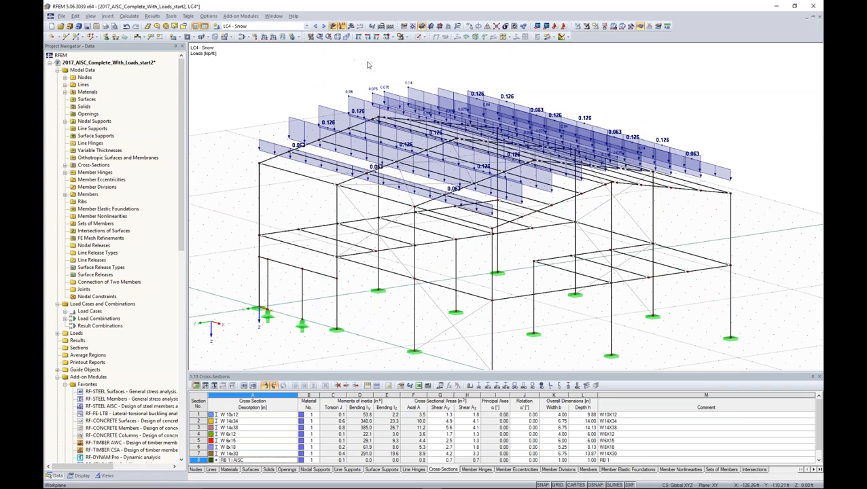
Review the loads of the load combinations up to CO5 and hide the load display
{"action": "left_click", "coordinate": [325, 26]}
{"action": "left_click", "coordinate": [325, 26]}
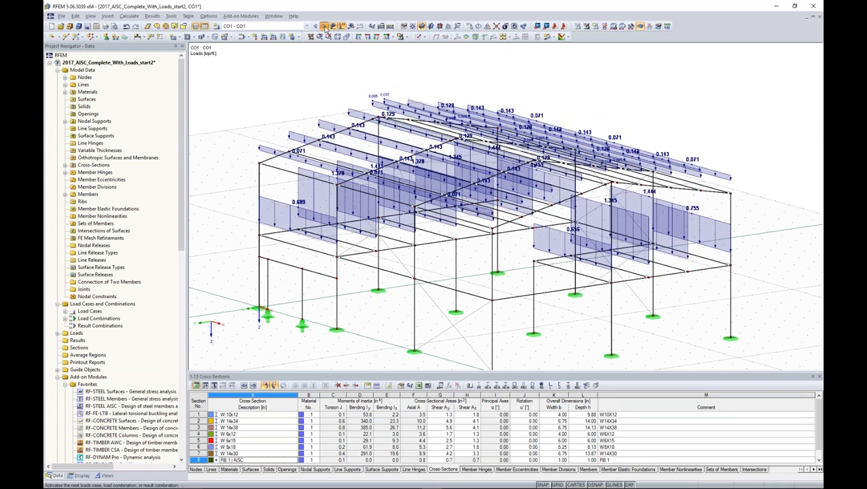
{"action": "left_click", "coordinate": [324, 26]}
{"action": "left_click", "coordinate": [325, 27]}
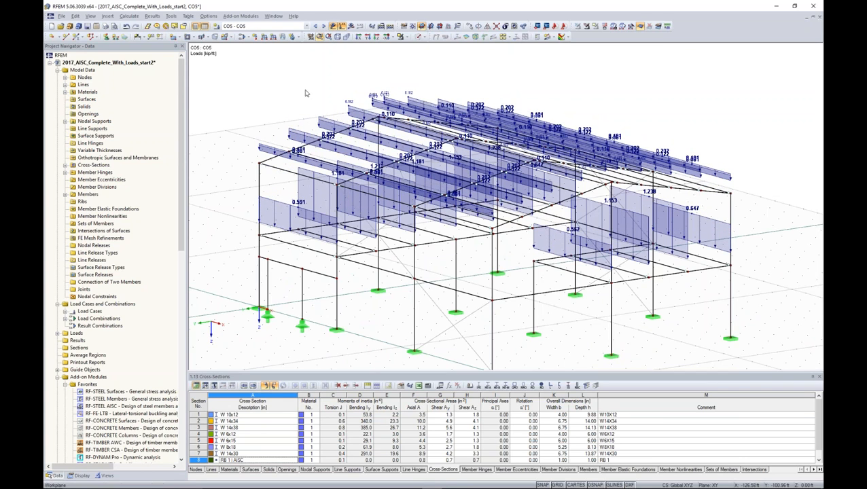
{"action": "scroll", "coordinate": [123, 369], "scroll_direction": "down", "scroll_amount": 1}
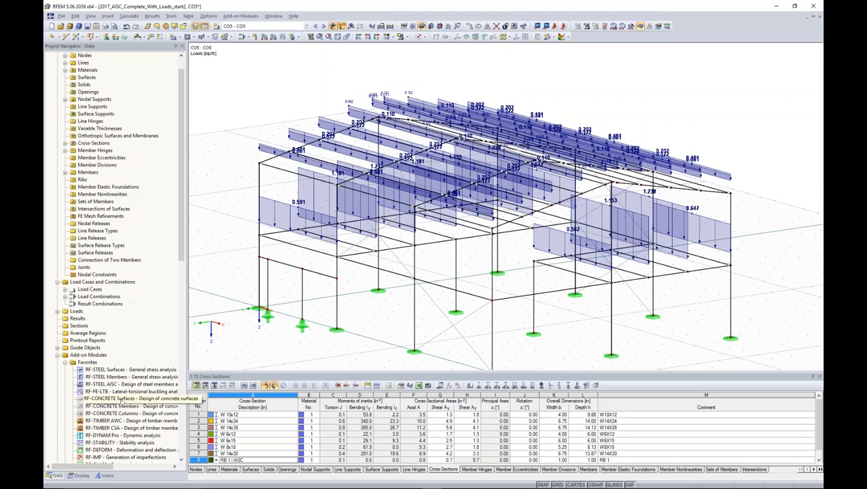
{"action": "left_click", "coordinate": [334, 26]}
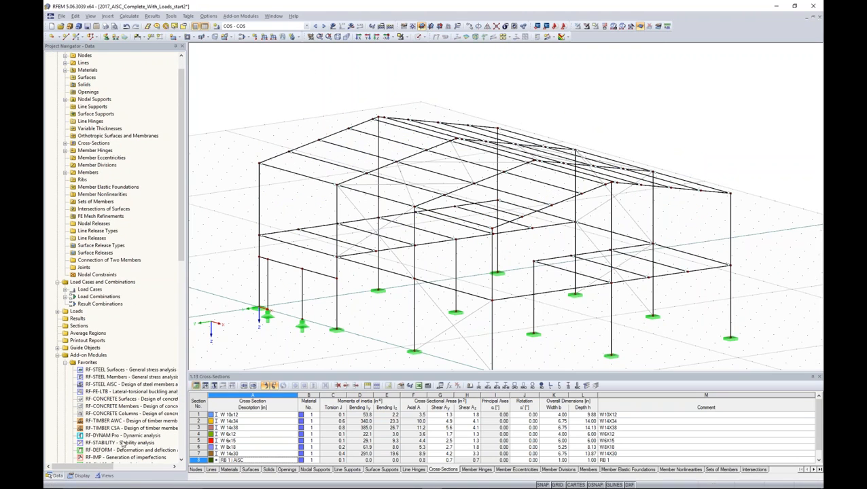
{"action": "double_click", "coordinate": [124, 384]}
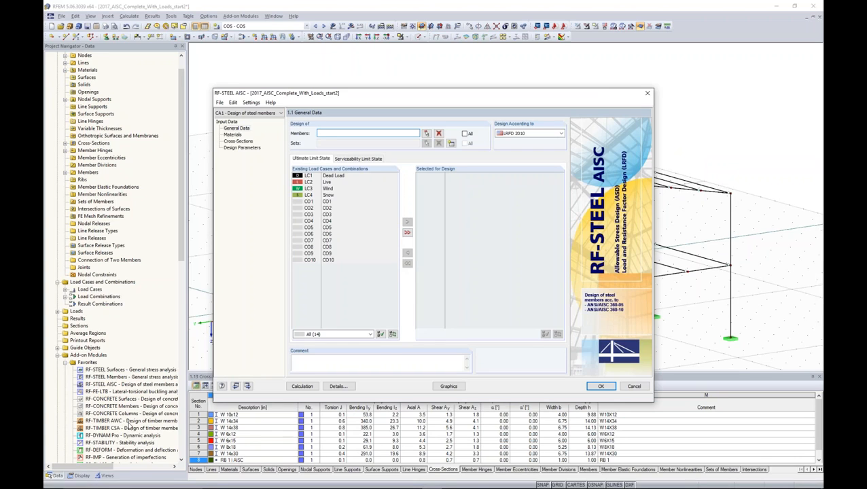
{"action": "left_click", "coordinate": [631, 386]}
{"action": "left_click", "coordinate": [418, 260]}
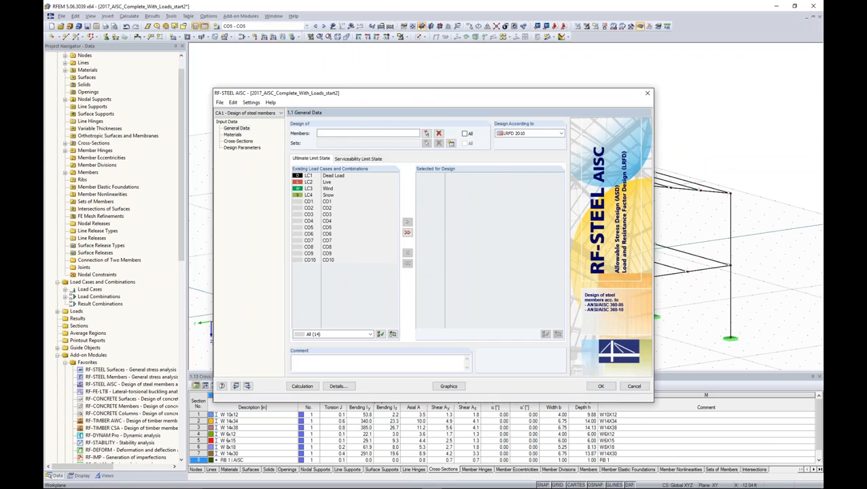
{"action": "scroll", "coordinate": [139, 408], "scroll_direction": "down", "scroll_amount": 4}
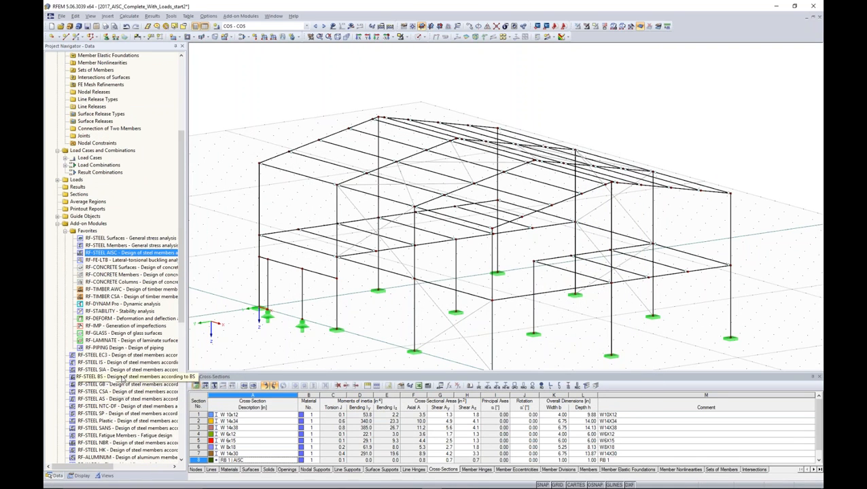
Open the RF-STEEL AISC module, include all members in the design and add CO1 through CO10 for the ultimate limit state
{"action": "double_click", "coordinate": [137, 254]}
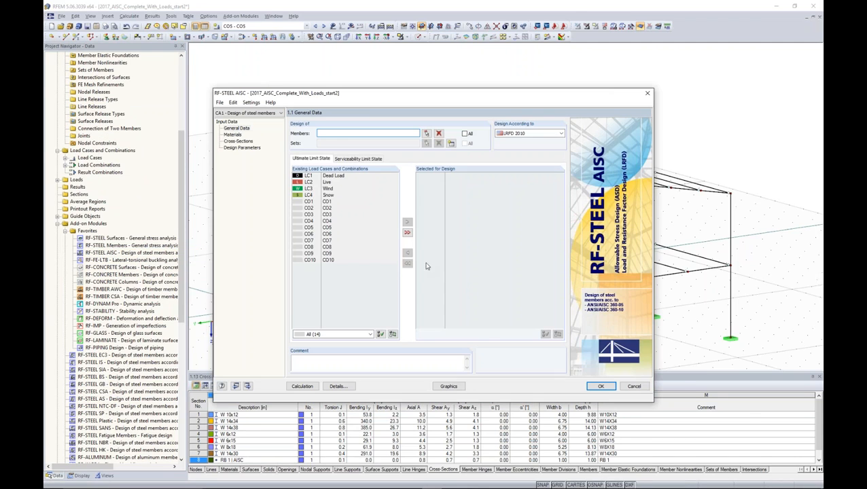
{"action": "left_click", "coordinate": [465, 133]}
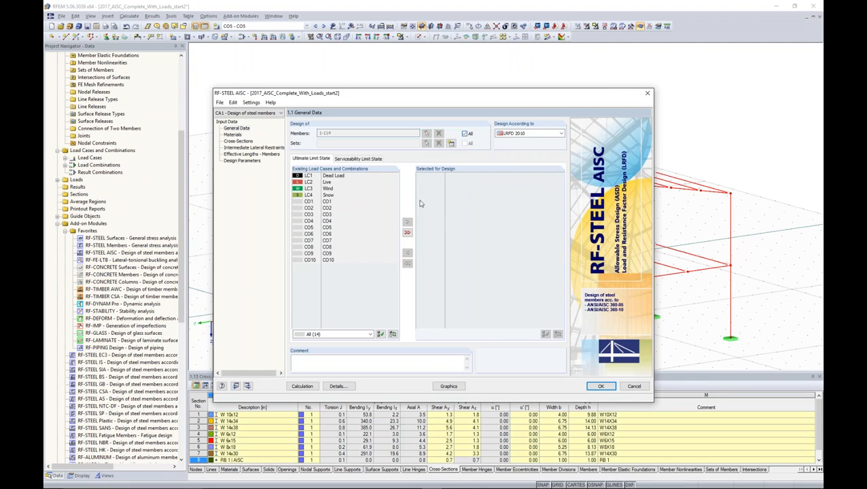
{"action": "left_click", "coordinate": [332, 203]}
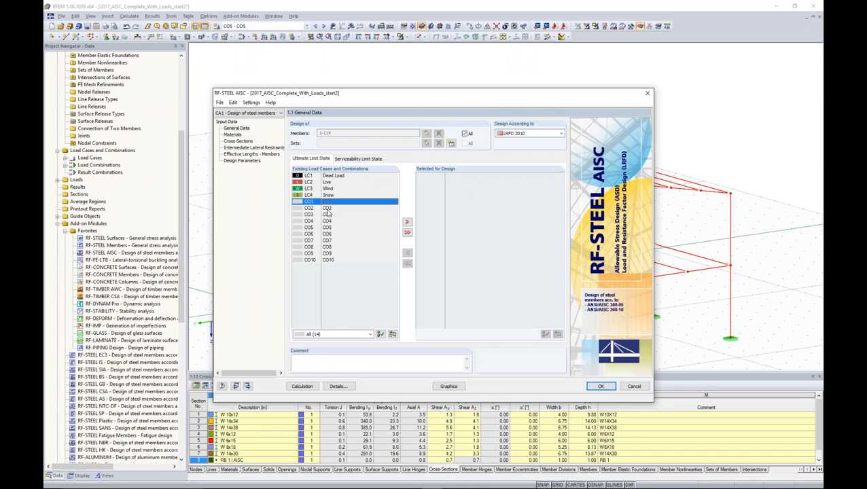
{"action": "left_click", "coordinate": [327, 259], "text": "shift"}
{"action": "left_click", "coordinate": [407, 223]}
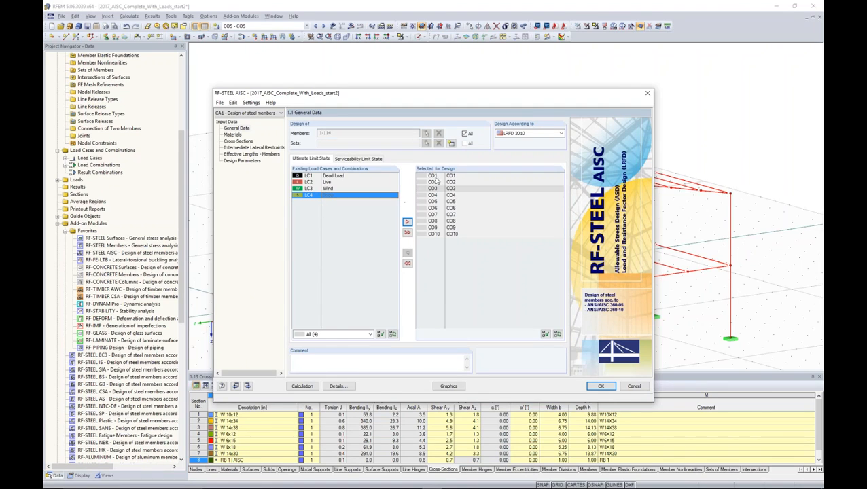
Set the optimization of all nine cross-sections to From Current Row in the RF-STEEL AISC cross-section data
{"action": "left_click", "coordinate": [233, 134]}
{"action": "left_click", "coordinate": [239, 142]}
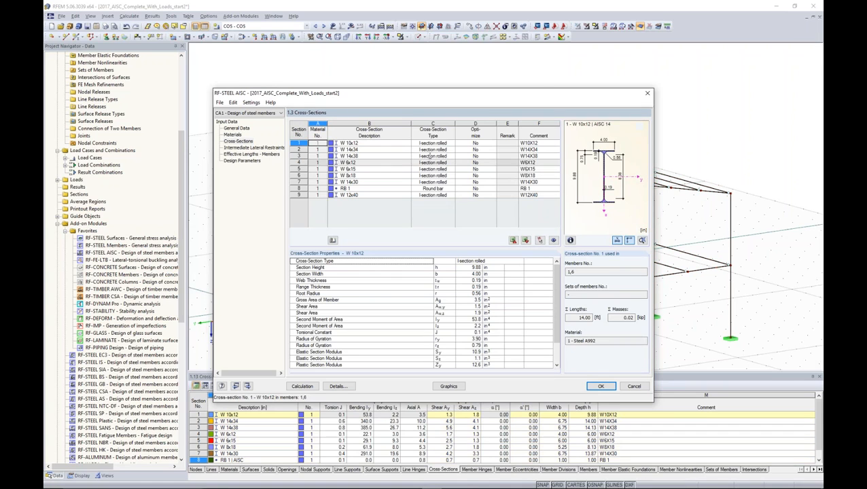
{"action": "left_click", "coordinate": [492, 144]}
{"action": "left_click", "coordinate": [492, 144]}
{"action": "left_click", "coordinate": [488, 155]}
{"action": "left_click", "coordinate": [489, 149]}
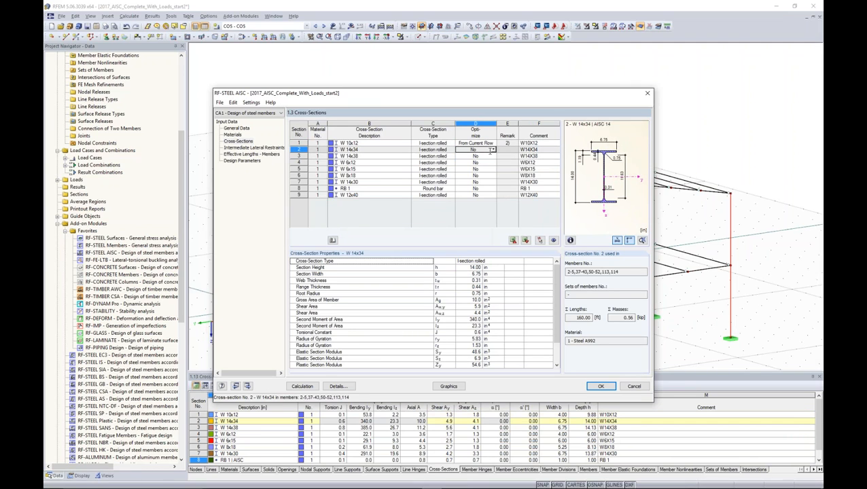
{"action": "key", "text": "f"}
{"action": "key", "text": "Down"}
{"action": "key", "text": "f"}
{"action": "key", "text": "Down"}
{"action": "key", "text": "f"}
{"action": "key", "text": "Down"}
{"action": "key", "text": "f"}
{"action": "key", "text": "Down"}
{"action": "key", "text": "f"}
{"action": "key", "text": "Down"}
{"action": "key", "text": "f"}
{"action": "key", "text": "Down"}
{"action": "key", "text": "f"}
{"action": "key", "text": "Down"}
{"action": "key", "text": "f"}
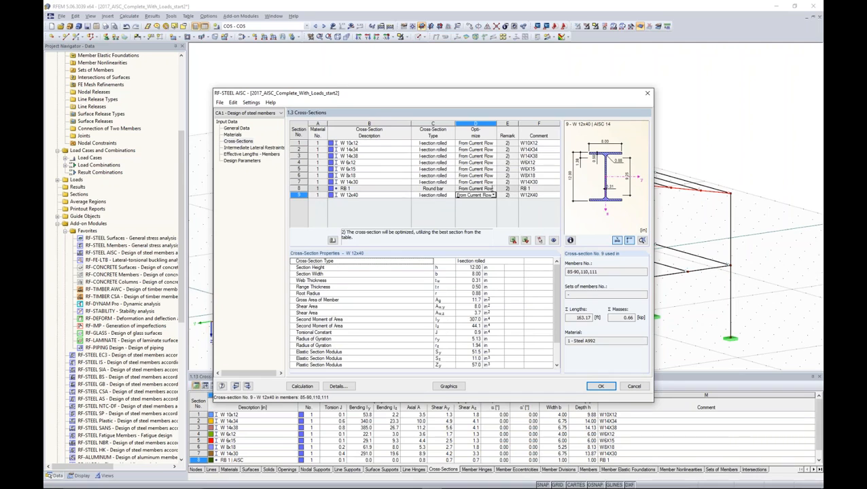
Set the optimization of the RB 1 round bar cross-section to No
{"action": "left_click", "coordinate": [494, 191]}
{"action": "left_click", "coordinate": [494, 189]}
{"action": "left_click", "coordinate": [476, 195]}
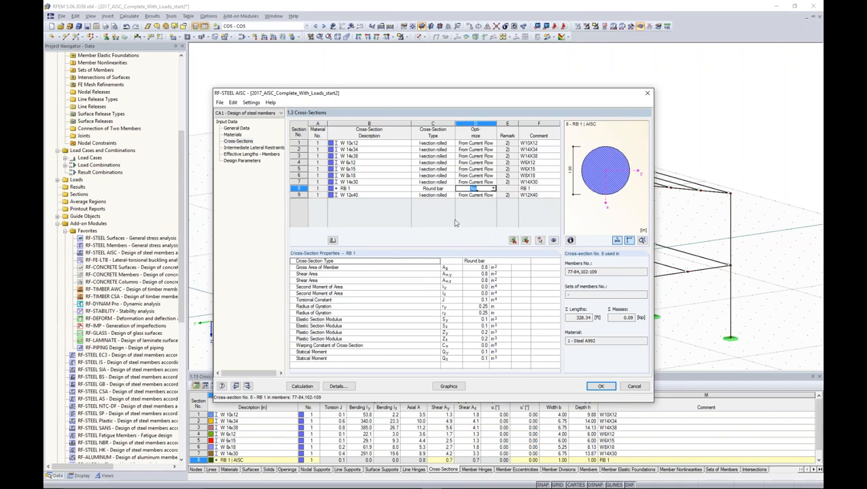
{"action": "left_click", "coordinate": [348, 168]}
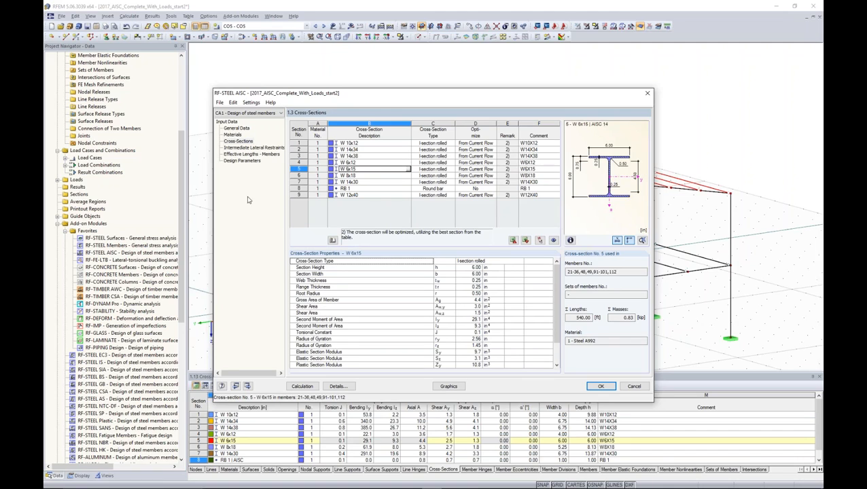
Review the intermediate lateral restraints, effective lengths and design parameters, and run the design calculation
{"action": "left_click", "coordinate": [246, 148]}
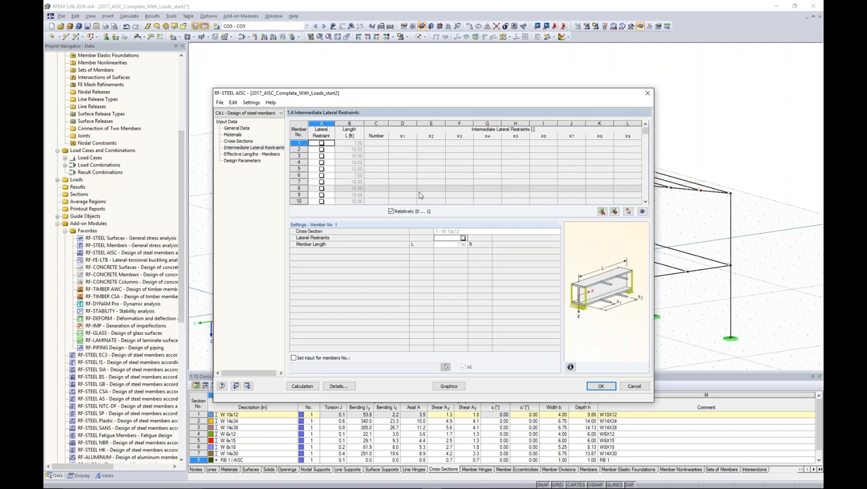
{"action": "left_click", "coordinate": [263, 155]}
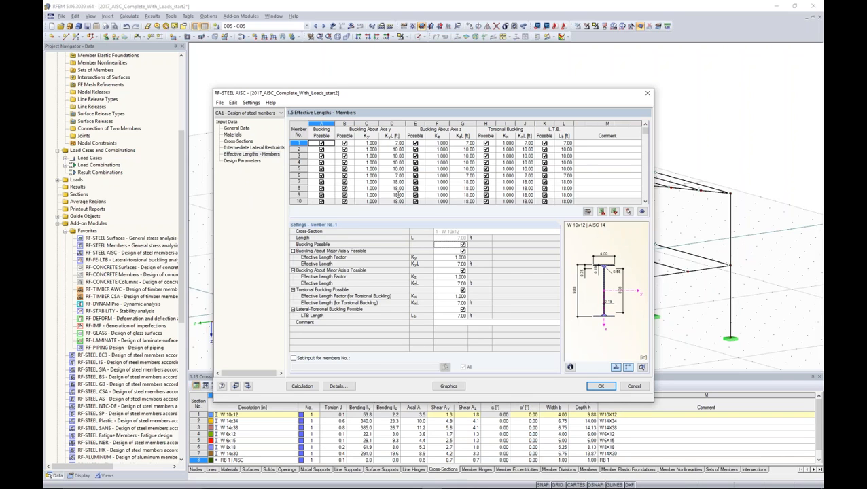
{"action": "left_click", "coordinate": [241, 161]}
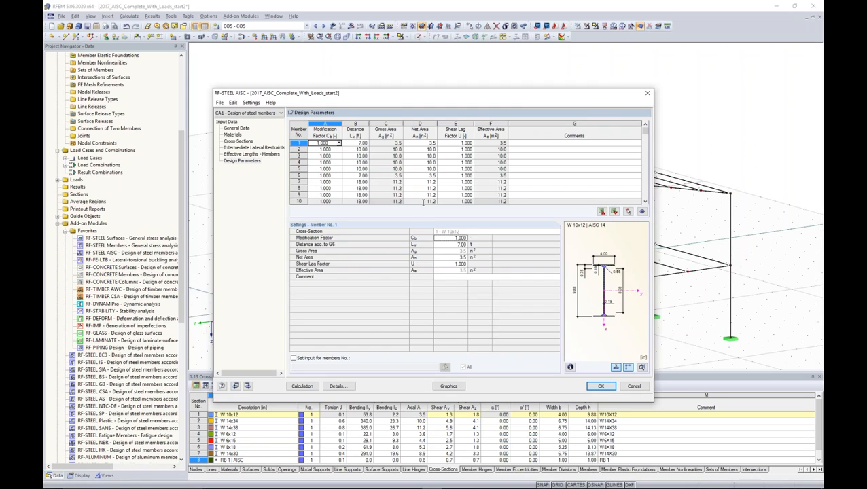
{"action": "left_click", "coordinate": [302, 386]}
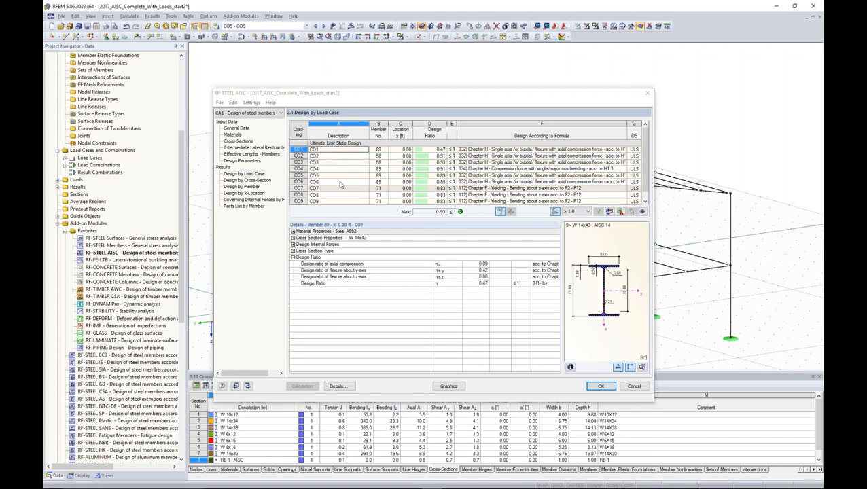
Compare the optimized cross-sections no. 1 and no. 3 with their original RFEM sections
{"action": "left_click", "coordinate": [237, 141]}
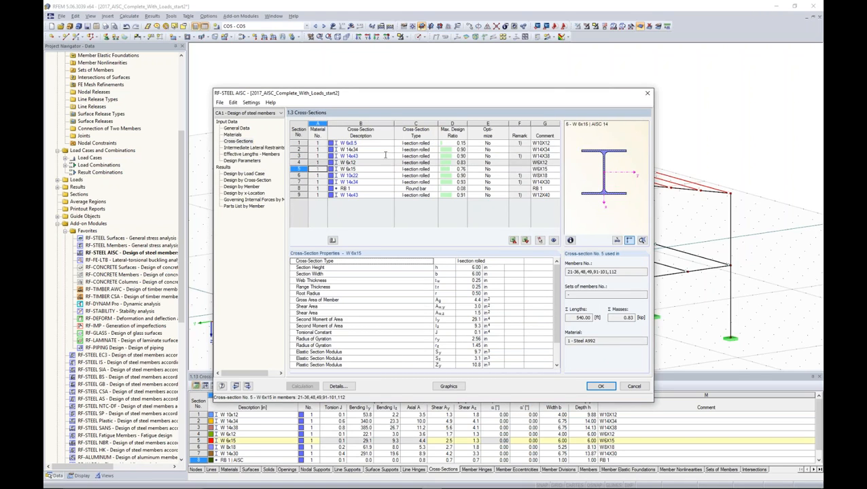
{"action": "left_click", "coordinate": [367, 144]}
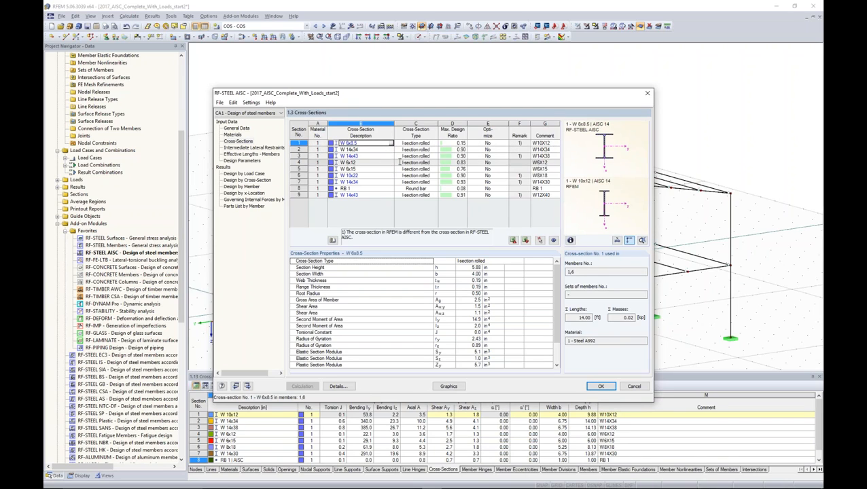
{"action": "left_click", "coordinate": [372, 156]}
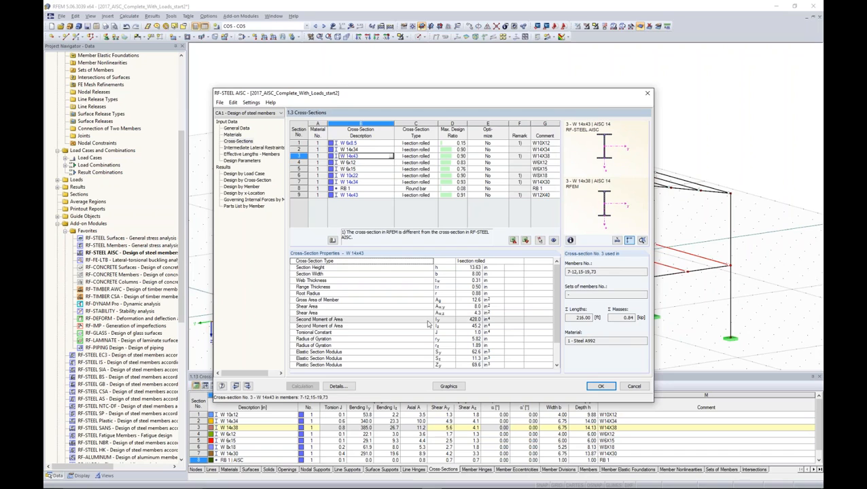
Review the design results by cross-section and by member, examine the lateral-torsional buckling details of roof member 110, and close the module
{"action": "left_click", "coordinate": [249, 180]}
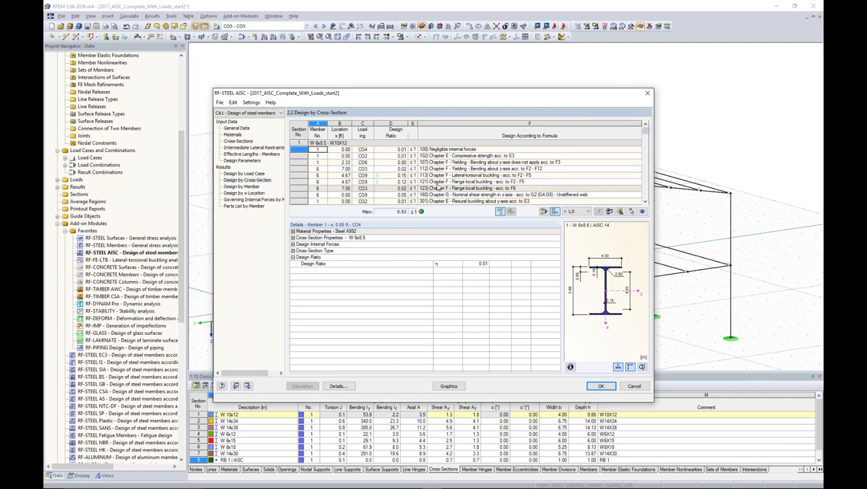
{"action": "left_click", "coordinate": [248, 187]}
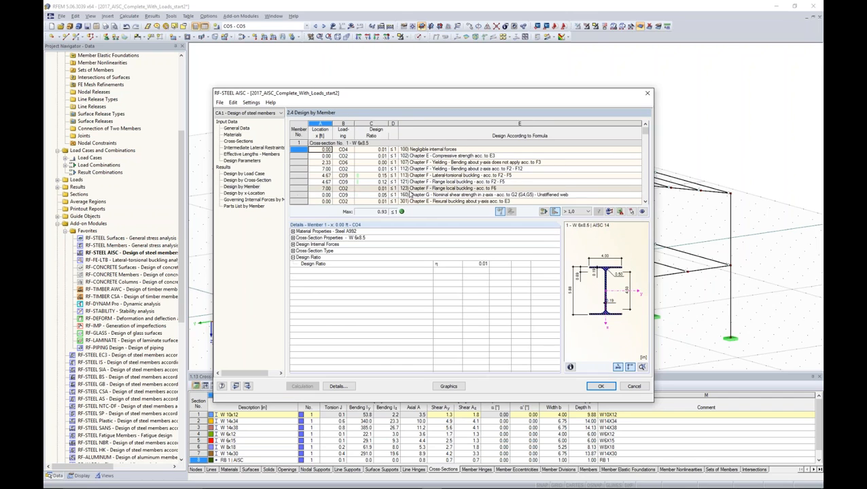
{"action": "left_click_drag", "start_coordinate": [419, 92], "coordinate": [443, 228]}
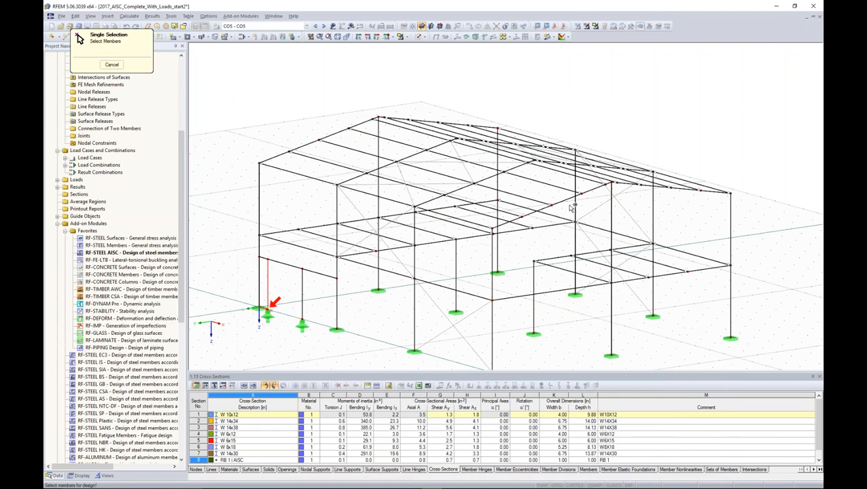
{"action": "left_click", "coordinate": [563, 201]}
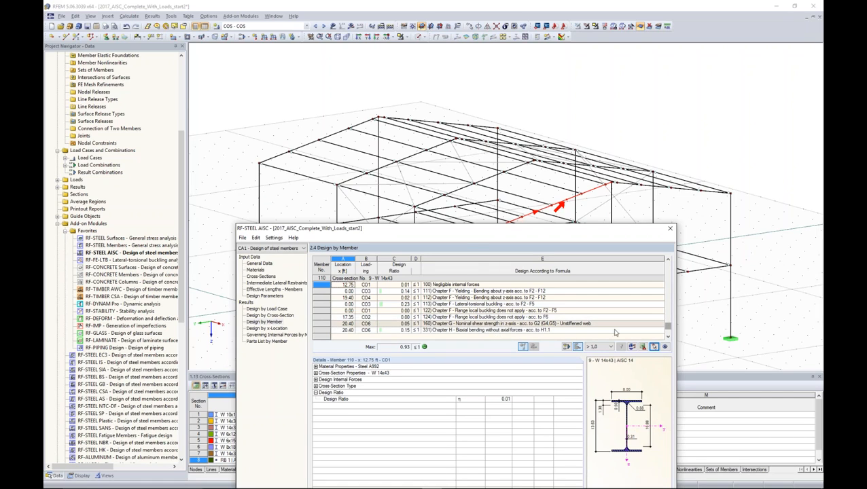
{"action": "left_click_drag", "start_coordinate": [461, 234], "coordinate": [419, 105]}
{"action": "left_click", "coordinate": [427, 175]}
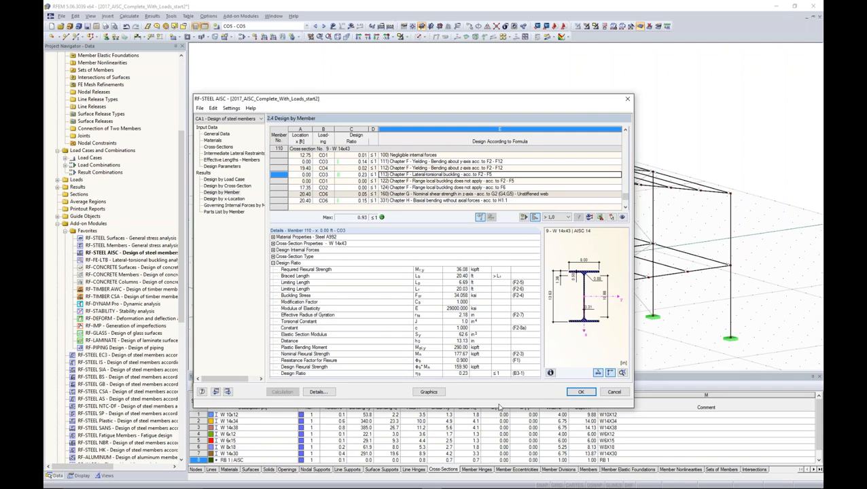
{"action": "left_click", "coordinate": [580, 391]}
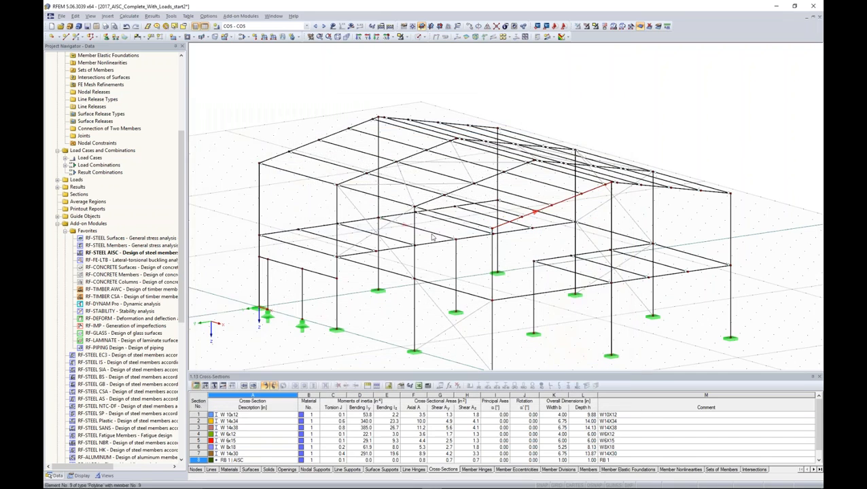
Display the RF-STEEL AISC CA1 design ratio results on the building model
{"action": "left_click", "coordinate": [306, 25]}
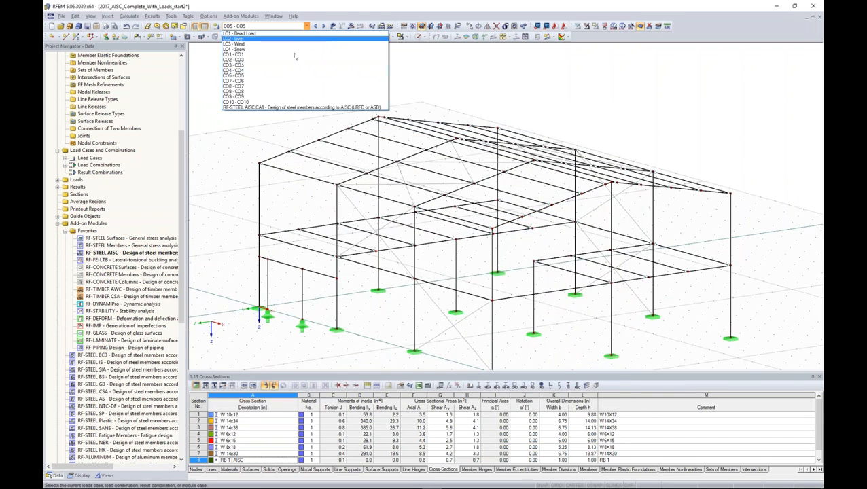
{"action": "left_click", "coordinate": [299, 107]}
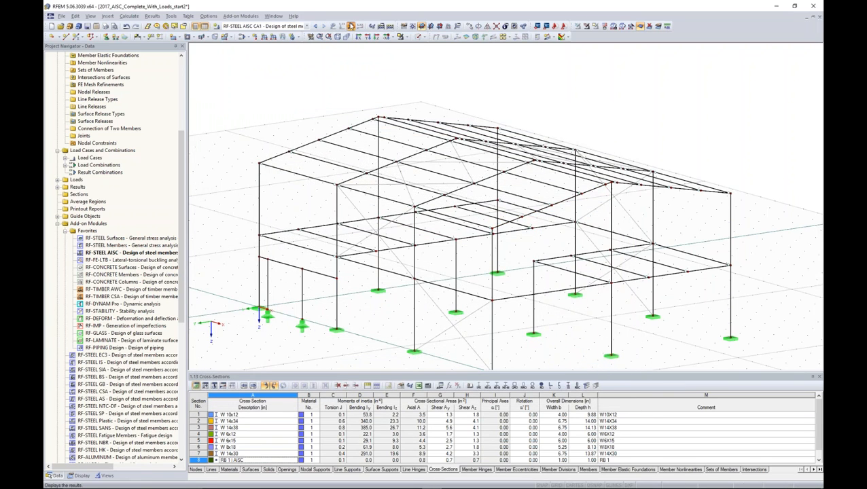
{"action": "middle_click_drag", "start_coordinate": [395, 197], "coordinate": [460, 197], "text": "ctrl"}
{"action": "scroll", "coordinate": [483, 238], "scroll_direction": "down", "scroll_amount": 1}
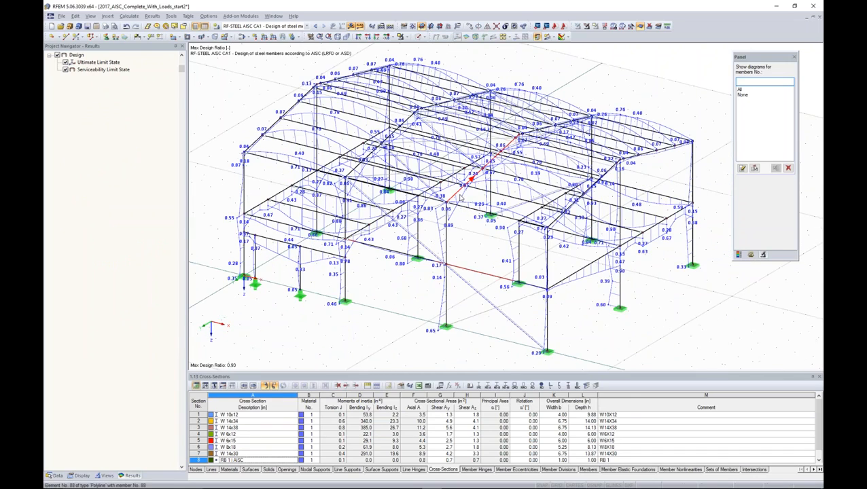
{"action": "scroll", "coordinate": [460, 197], "scroll_direction": "up", "scroll_amount": 2}
Show the member results as colored cross-sections and turn on the smooth color transition
{"action": "left_click", "coordinate": [75, 475]}
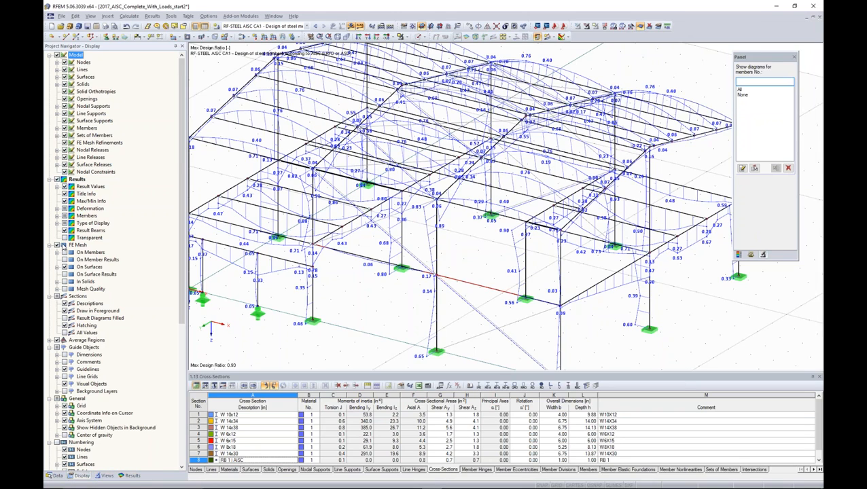
{"action": "left_click", "coordinate": [57, 216]}
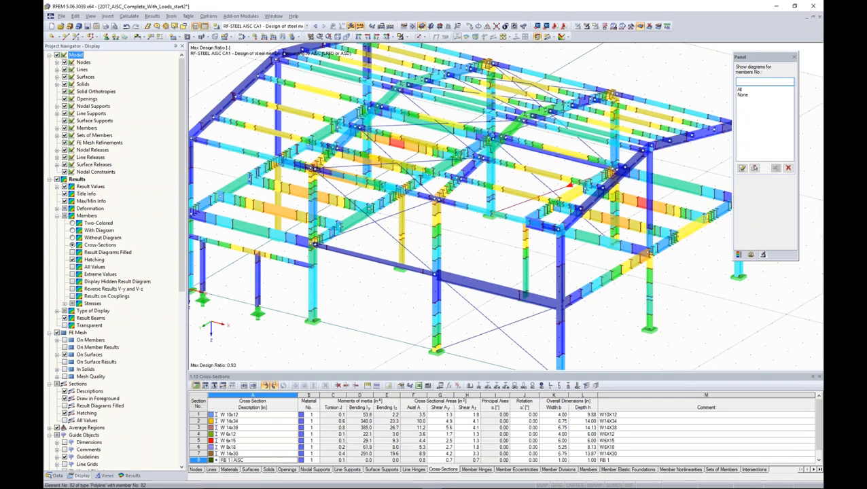
{"action": "middle_click_drag", "start_coordinate": [500, 222], "coordinate": [501, 227], "text": "ctrl"}
{"action": "left_click", "coordinate": [790, 242]}
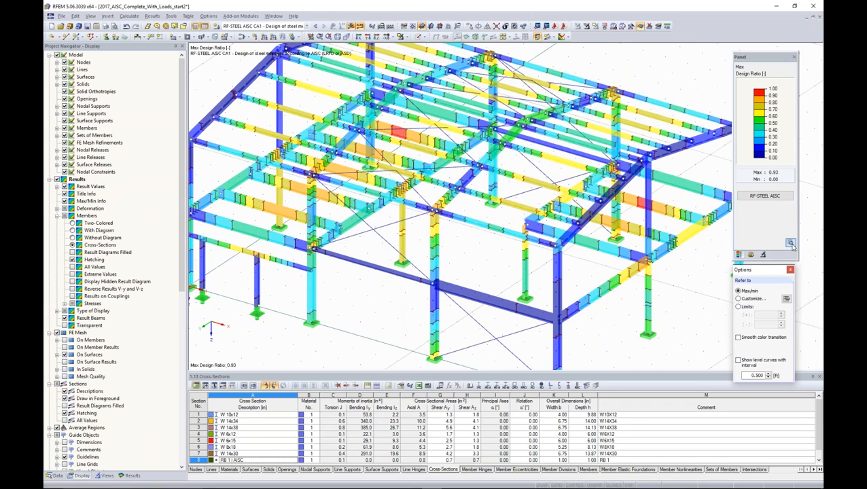
{"action": "left_click", "coordinate": [737, 337]}
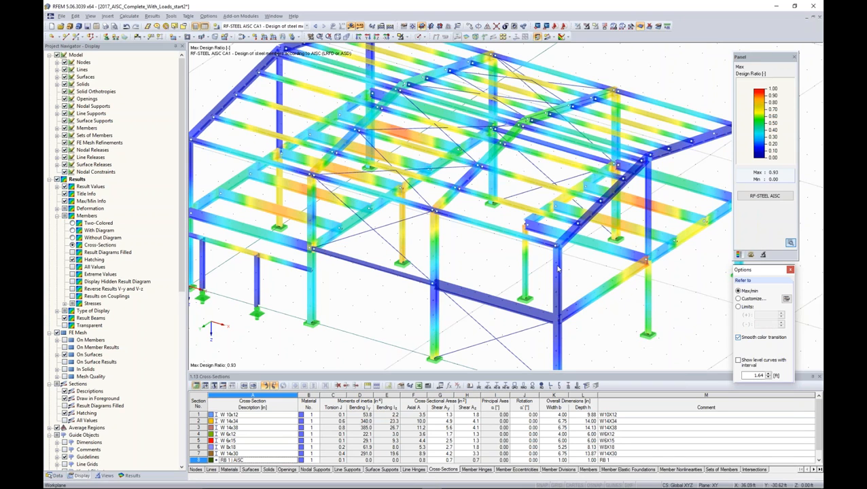
{"action": "middle_click_drag", "start_coordinate": [557, 269], "coordinate": [592, 230], "text": "ctrl"}
{"action": "scroll", "coordinate": [592, 230], "scroll_direction": "down", "scroll_amount": 2}
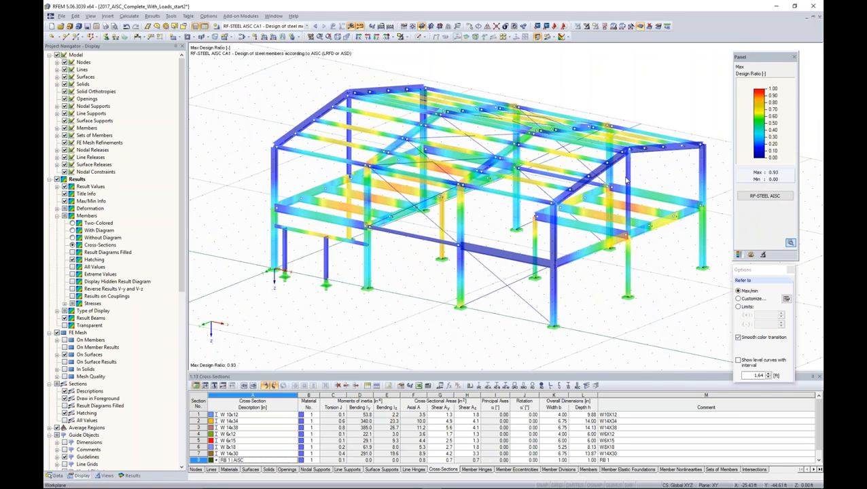
Export all optimized cross-sections from RF-STEEL AISC to RFEM, accepting the deletion of the existing results, and close the module
{"action": "left_click", "coordinate": [764, 196]}
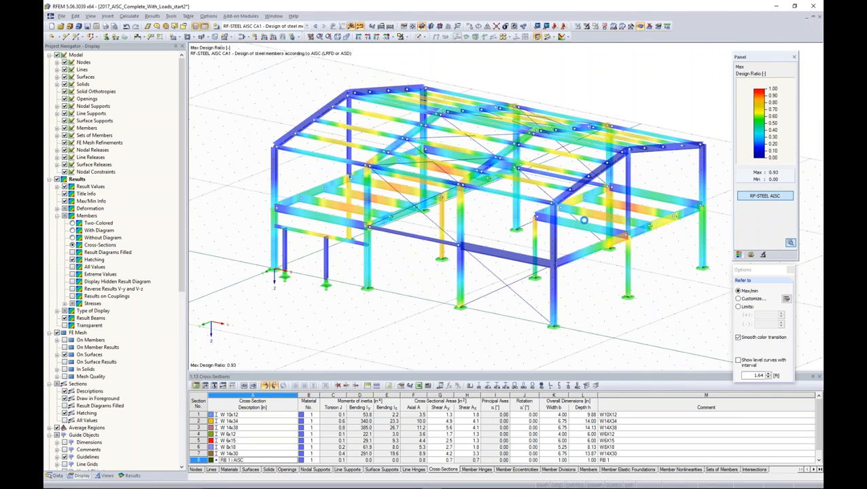
{"action": "left_click", "coordinate": [239, 140]}
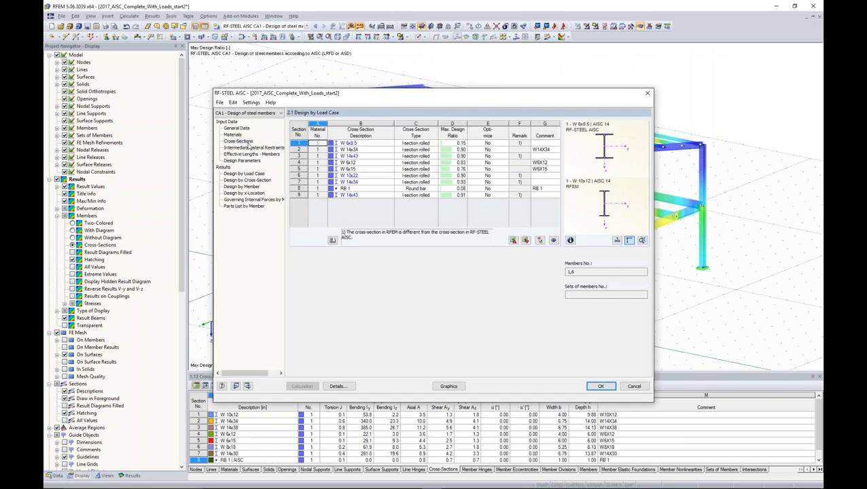
{"action": "left_click", "coordinate": [344, 156]}
{"action": "right_click", "coordinate": [344, 156]}
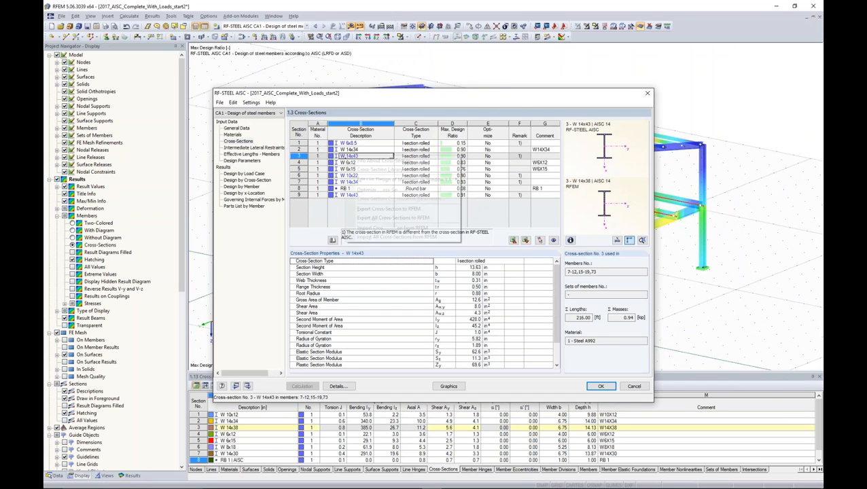
{"action": "left_click", "coordinate": [368, 219]}
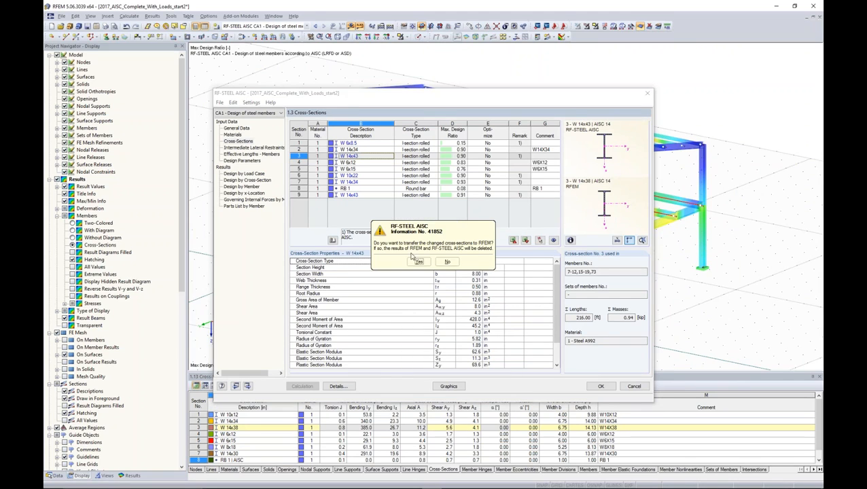
{"action": "left_click", "coordinate": [417, 261]}
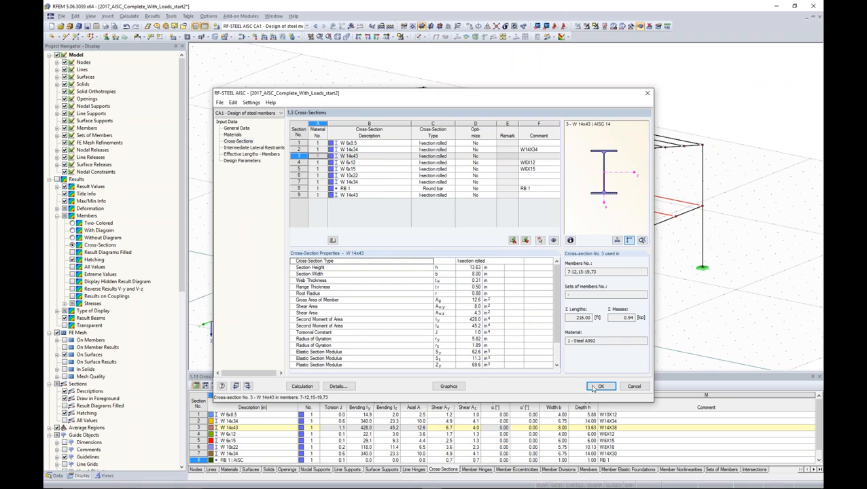
{"action": "left_click", "coordinate": [600, 386]}
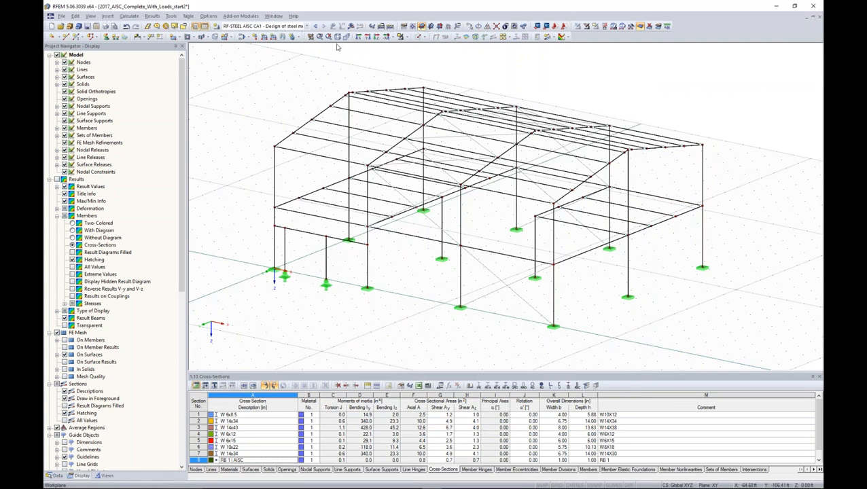
Recalculate the RF-STEEL AISC CA1 design with the transferred cross-sections and inspect the new design ratios on the model
{"action": "left_click", "coordinate": [350, 27]}
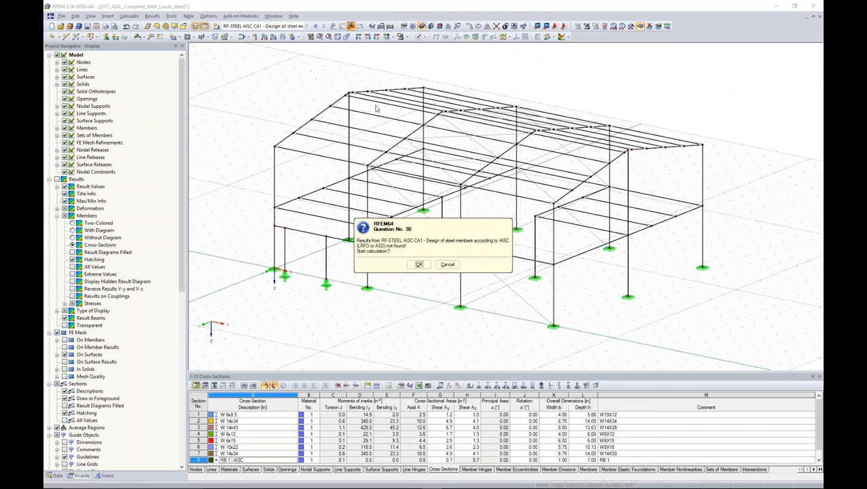
{"action": "left_click", "coordinate": [449, 262]}
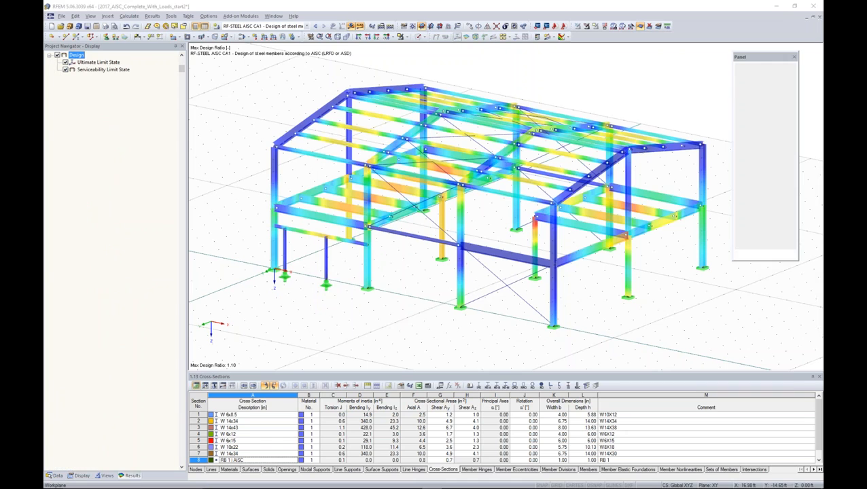
{"action": "middle_click_drag", "start_coordinate": [496, 252], "coordinate": [516, 317], "text": "ctrl"}
{"action": "scroll", "coordinate": [504, 338], "scroll_direction": "up", "scroll_amount": 2}
{"action": "scroll", "coordinate": [475, 289], "scroll_direction": "down", "scroll_amount": 5}
{"action": "scroll", "coordinate": [469, 286], "scroll_direction": "up", "scroll_amount": 1}
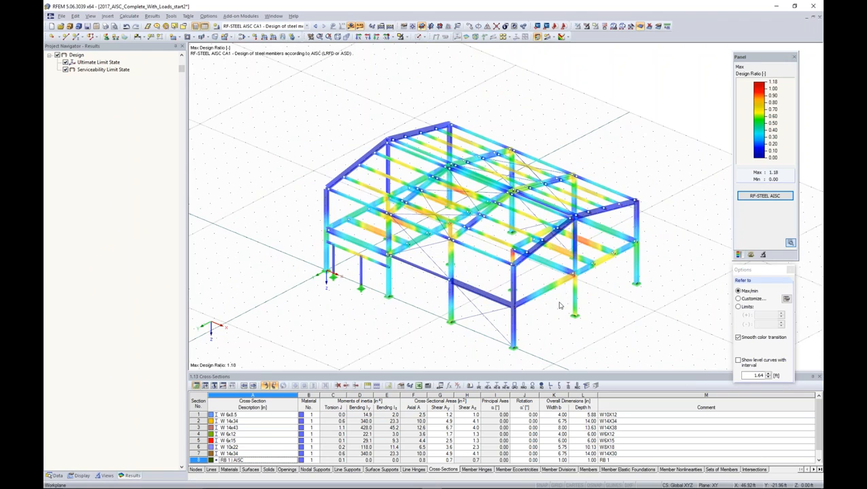
Display the global deformations of load combination CO10 on the building model
{"action": "middle_click_drag", "start_coordinate": [532, 117], "coordinate": [497, 93]}
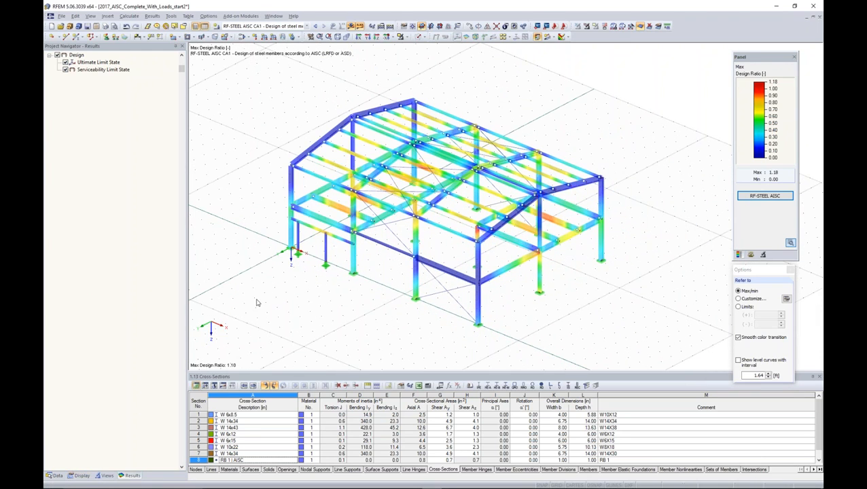
{"action": "left_click", "coordinate": [315, 26]}
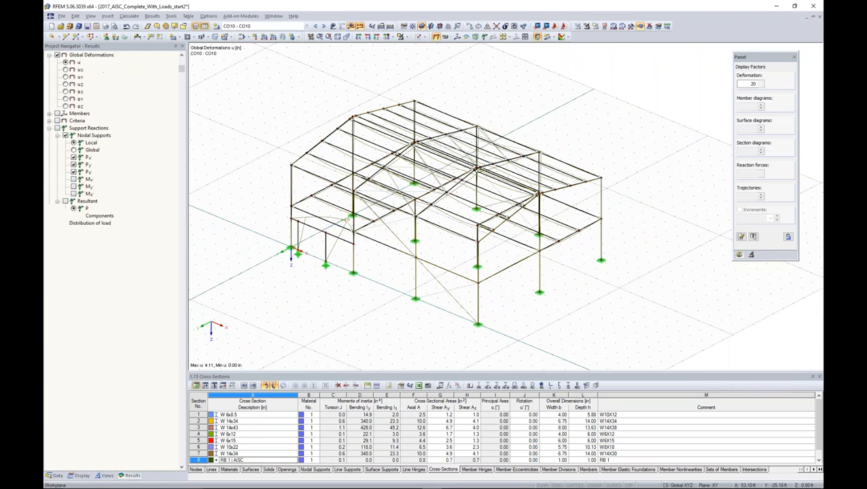
{"action": "scroll", "coordinate": [558, 258], "scroll_direction": "down", "scroll_amount": 3}
{"action": "mouse_move", "coordinate": [558, 242]}
{"action": "middle_mouse_down", "text": "ctrl"}
{"action": "mouse_move", "coordinate": [573, 226]}
{"action": "mouse_move", "coordinate": [559, 245]}
{"action": "middle_mouse_up", "text": "ctrl"}
{"action": "scroll", "coordinate": [557, 248], "scroll_direction": "up", "scroll_amount": 2}
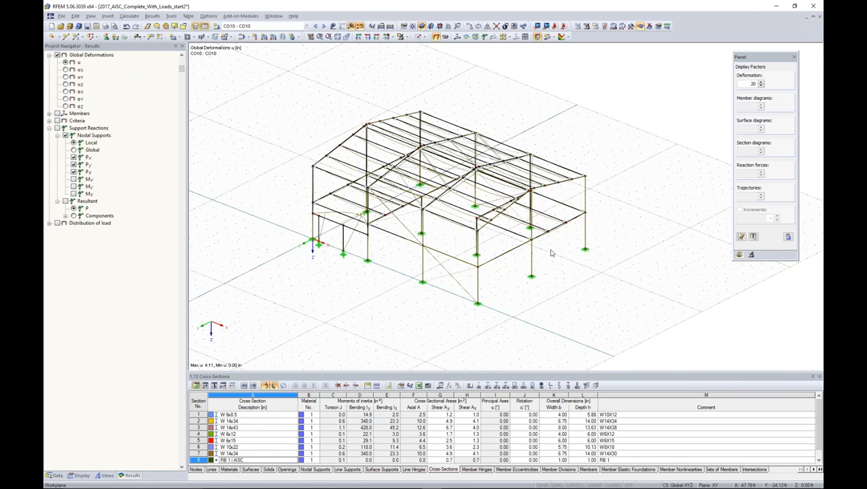
Switch to Autodesk Revit and bring the steel frame into close view in the {3D} view
{"action": "mouse_move", "coordinate": [387, 485]}
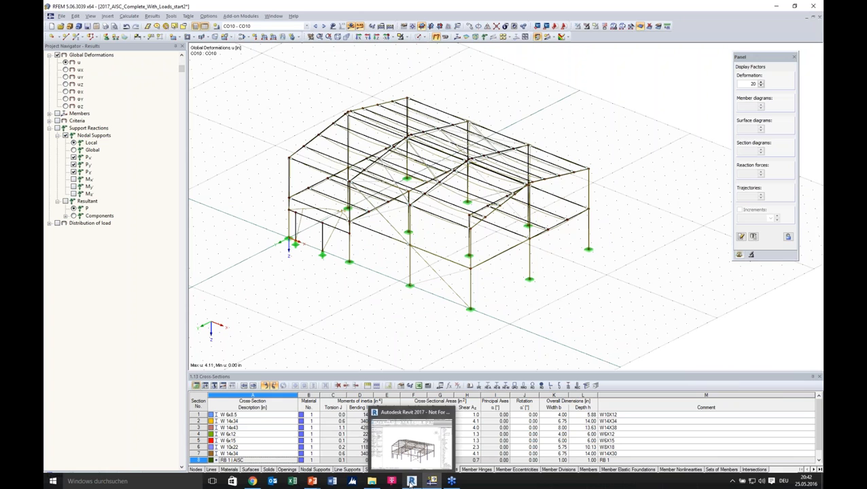
{"action": "left_click", "coordinate": [410, 445]}
{"action": "middle_click_drag", "start_coordinate": [456, 390], "coordinate": [440, 333]}
{"action": "scroll", "coordinate": [445, 315], "scroll_direction": "up", "scroll_amount": 1}
{"action": "scroll", "coordinate": [365, 217], "scroll_direction": "up", "scroll_amount": 1}
{"action": "scroll", "coordinate": [366, 217], "scroll_direction": "up", "scroll_amount": 1}
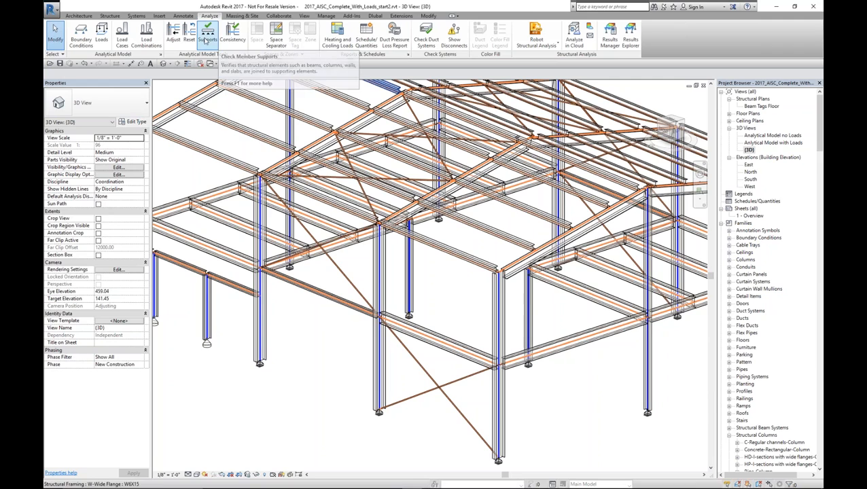
Import the RFEM model into Revit, updating the existing structure with structural data, loads and member results, and close the import log
{"action": "left_click", "coordinate": [375, 16]}
{"action": "left_click", "coordinate": [94, 34]}
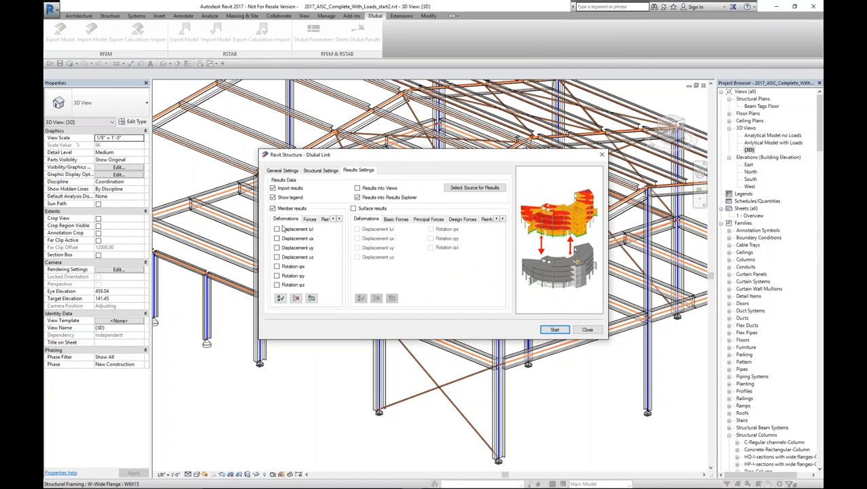
{"action": "left_click", "coordinate": [282, 171]}
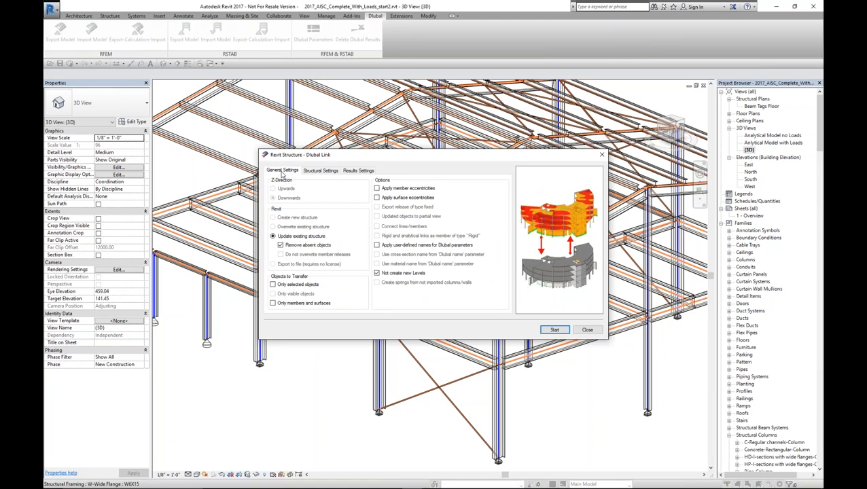
{"action": "left_click", "coordinate": [311, 173]}
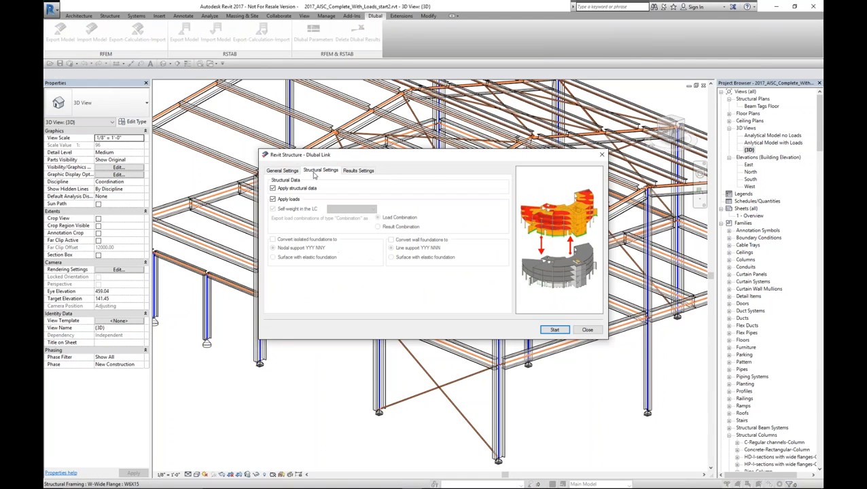
{"action": "left_click", "coordinate": [545, 331]}
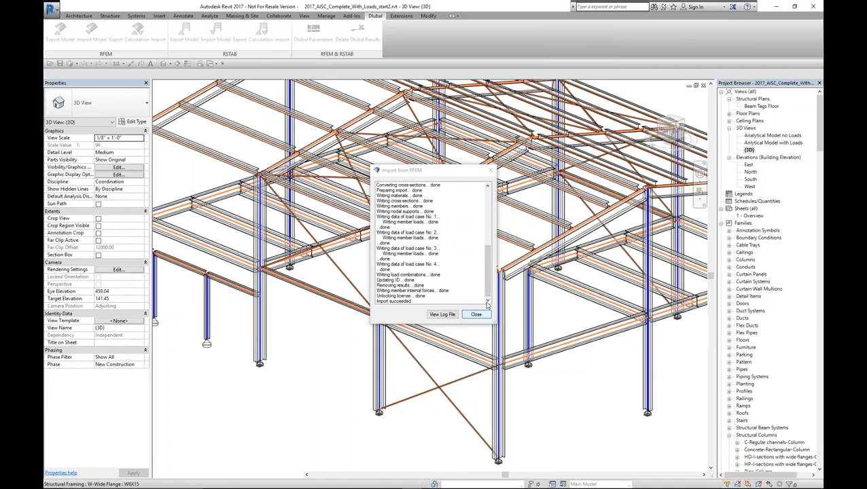
{"action": "left_click", "coordinate": [477, 314]}
Inspect the roof beams and columns of the updated steel frame in the {3D} view
{"action": "middle_click_drag", "start_coordinate": [509, 378], "coordinate": [373, 284]}
{"action": "scroll", "coordinate": [433, 350], "scroll_direction": "down", "scroll_amount": 2}
{"action": "scroll", "coordinate": [319, 195], "scroll_direction": "up", "scroll_amount": 4}
{"action": "middle_click_drag", "start_coordinate": [319, 194], "coordinate": [303, 204], "text": "shift"}
{"action": "scroll", "coordinate": [274, 198], "scroll_direction": "up", "scroll_amount": 2}
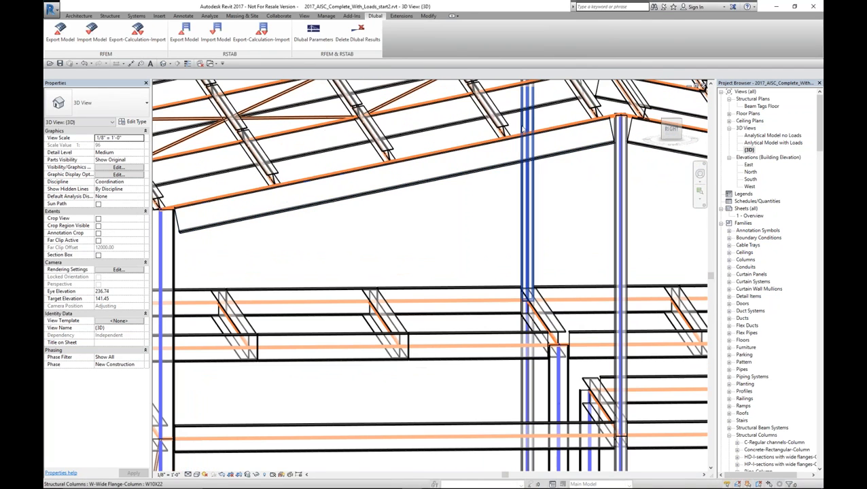
{"action": "left_click", "coordinate": [391, 173]}
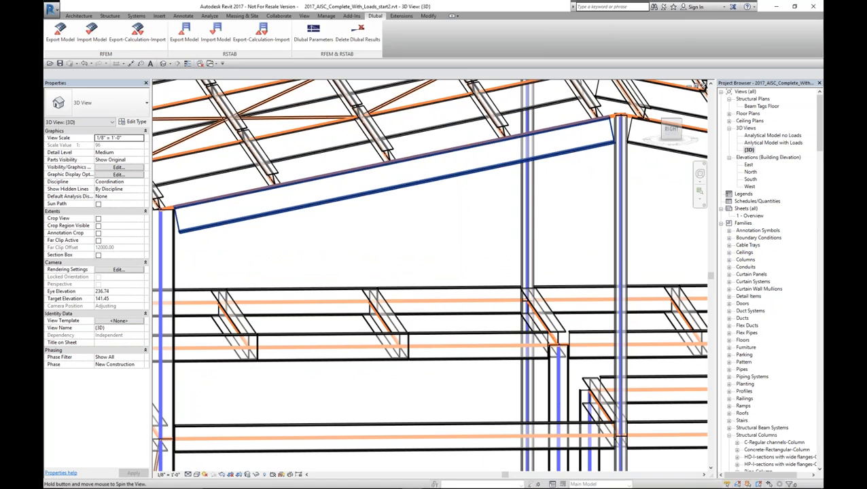
{"action": "middle_click_drag", "start_coordinate": [437, 201], "coordinate": [434, 212], "text": "shift"}
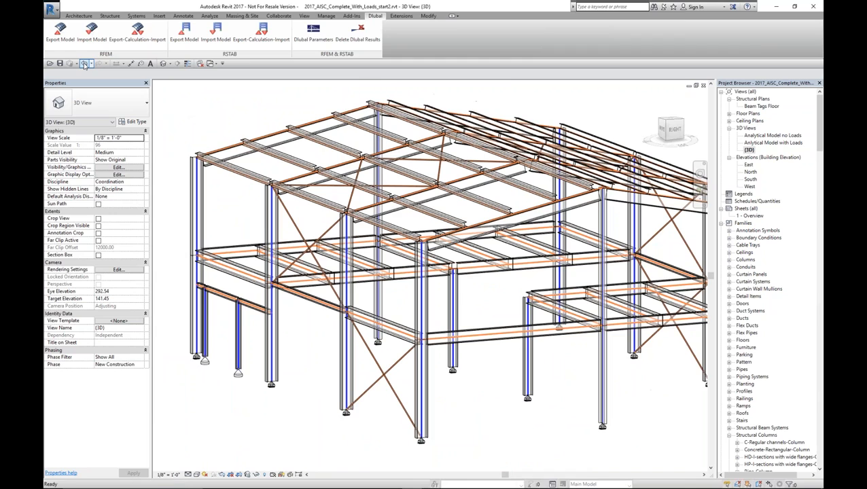
{"action": "left_click", "coordinate": [84, 64]}
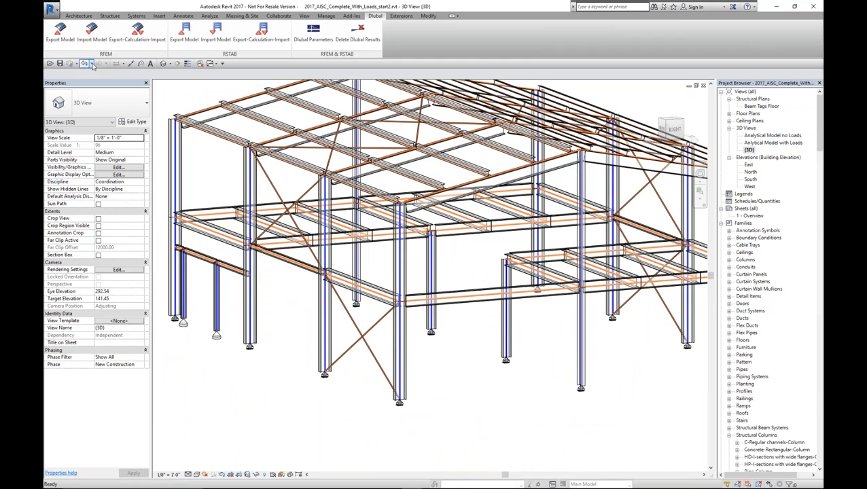
{"action": "left_click", "coordinate": [85, 64]}
{"action": "left_click", "coordinate": [85, 64]}
{"action": "left_click", "coordinate": [99, 63]}
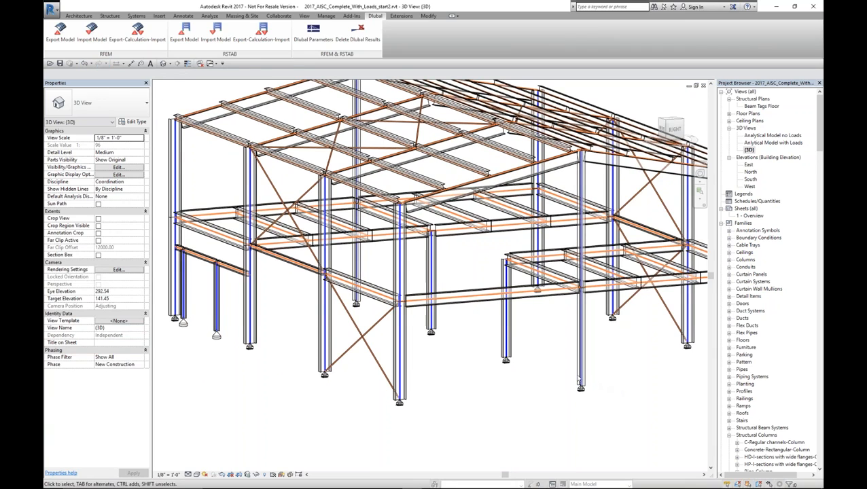
Open the Analytical Model no Loads 3D view
{"action": "scroll", "coordinate": [578, 379], "scroll_direction": "down", "scroll_amount": 1}
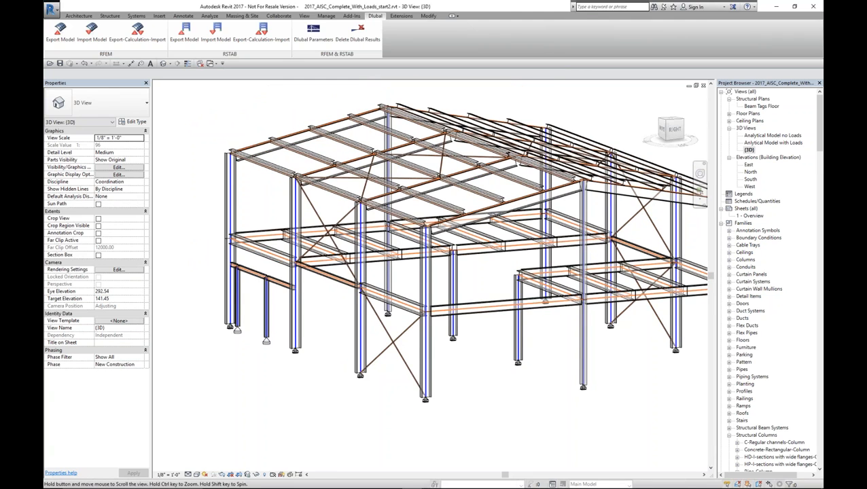
{"action": "scroll", "coordinate": [452, 349], "scroll_direction": "up", "scroll_amount": 2}
{"action": "middle_click_drag", "start_coordinate": [452, 350], "coordinate": [459, 384], "text": "shift"}
{"action": "left_click", "coordinate": [209, 15]}
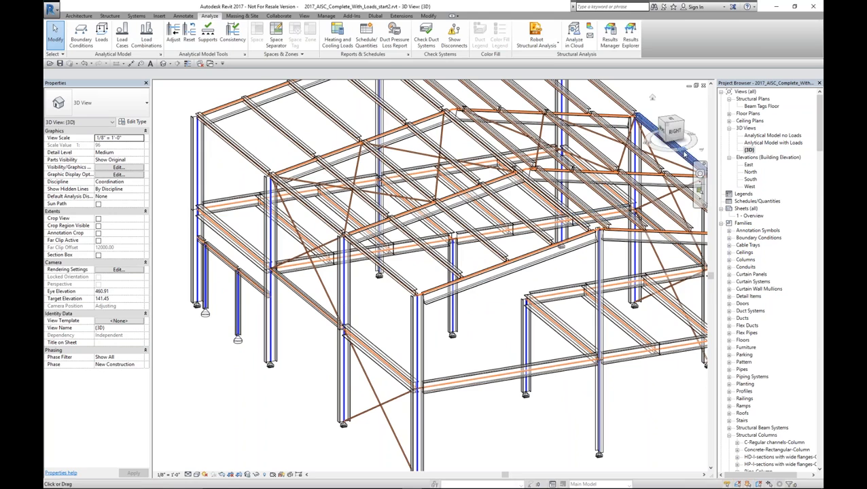
{"action": "double_click", "coordinate": [764, 136]}
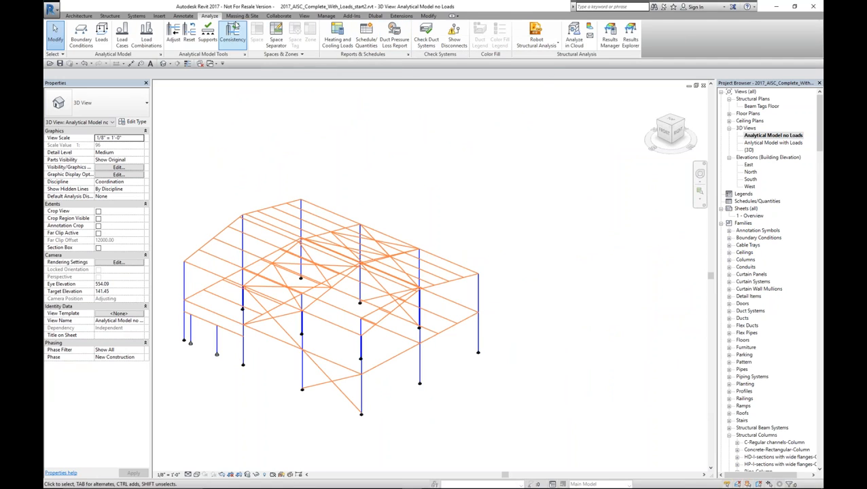
Display the member forces N of the RFEM CO10 analysis from 8:43 PM on the analytical model and close the results explorer
{"action": "left_click", "coordinate": [630, 39]}
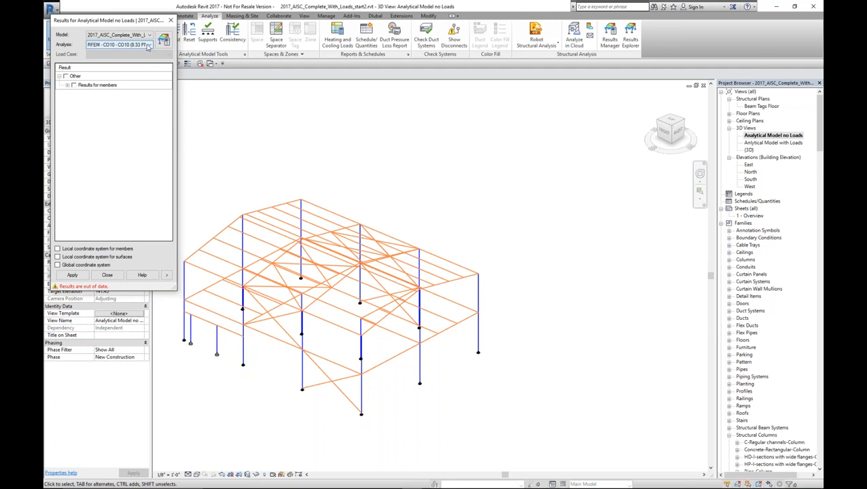
{"action": "left_click", "coordinate": [148, 44]}
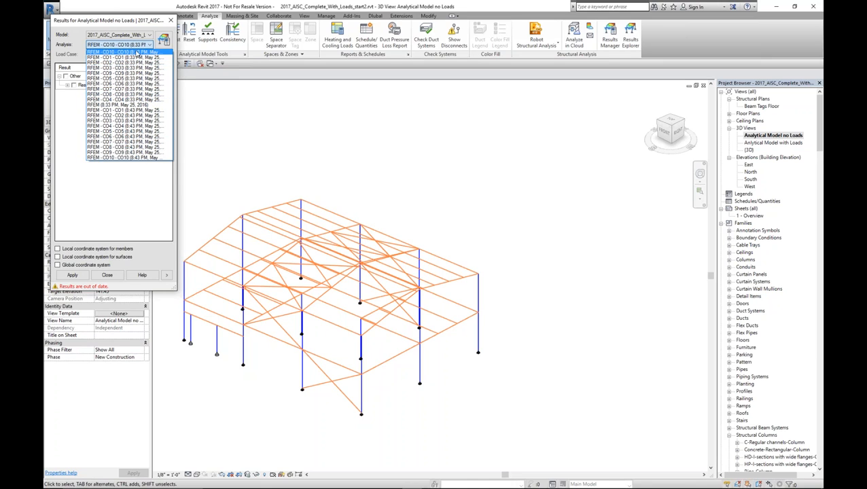
{"action": "left_click", "coordinate": [154, 158]}
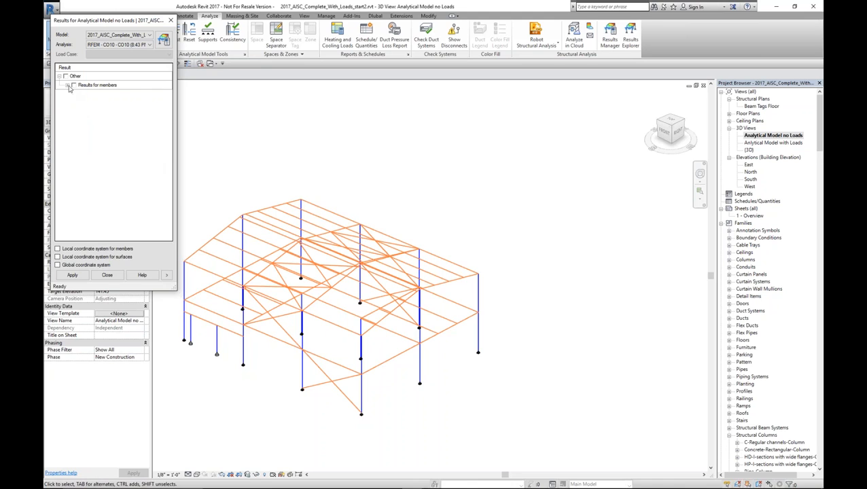
{"action": "left_click", "coordinate": [68, 86]}
{"action": "left_click", "coordinate": [82, 94]}
{"action": "left_click", "coordinate": [72, 275]}
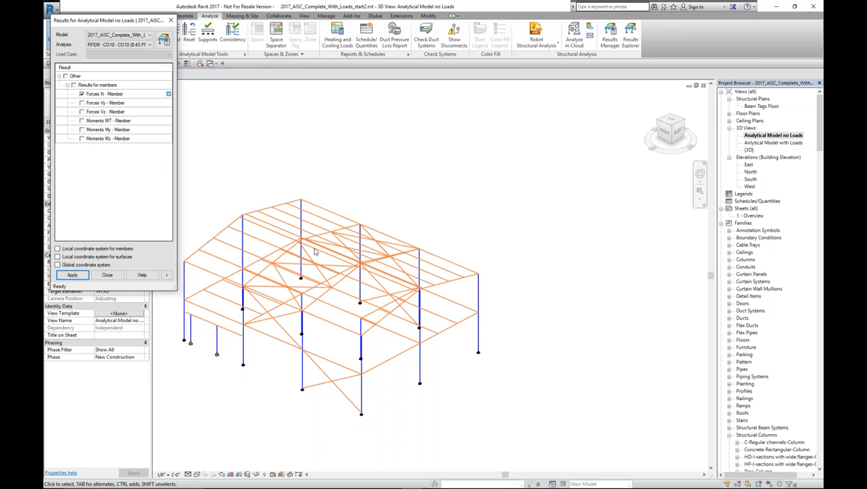
{"action": "middle_click_drag", "start_coordinate": [330, 364], "coordinate": [384, 327]}
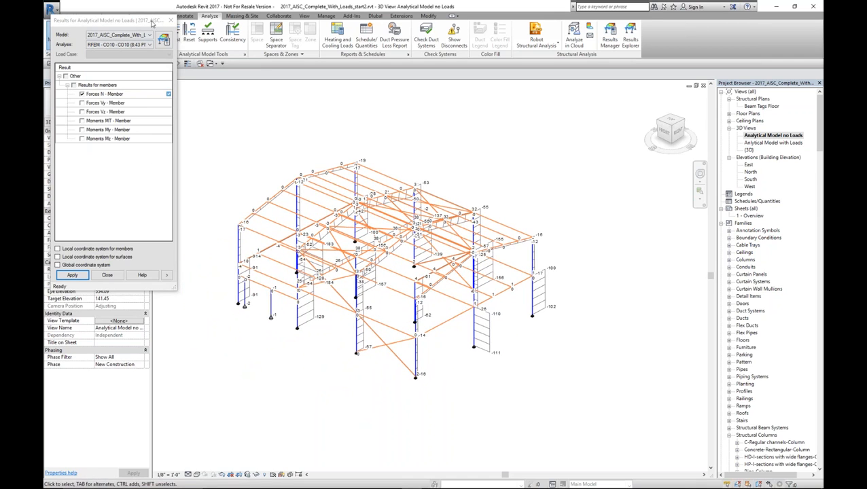
{"action": "left_click", "coordinate": [171, 21]}
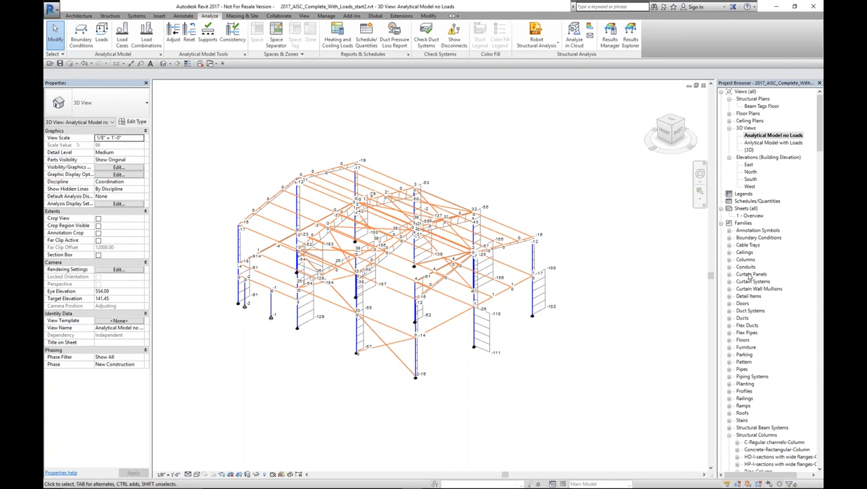
{"action": "mouse_move", "coordinate": [586, 304]}
{"action": "middle_mouse_down"}
{"action": "mouse_move", "coordinate": [600, 297]}
{"action": "mouse_move", "coordinate": [569, 306]}
{"action": "mouse_move", "coordinate": [588, 313]}
{"action": "middle_mouse_up"}
{"action": "scroll", "coordinate": [592, 292], "scroll_direction": "up", "scroll_amount": 1}
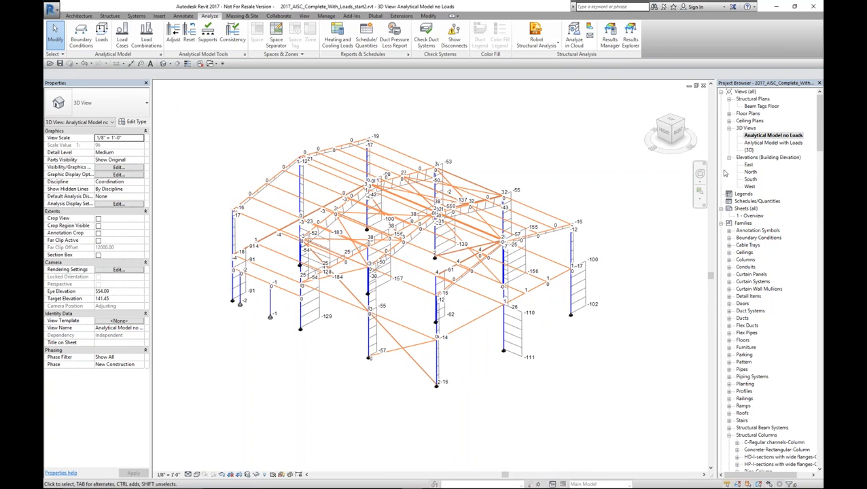
Review the beam section tags in the Beam Tags Floor structural plan
{"action": "left_click", "coordinate": [753, 107]}
{"action": "double_click", "coordinate": [753, 107]}
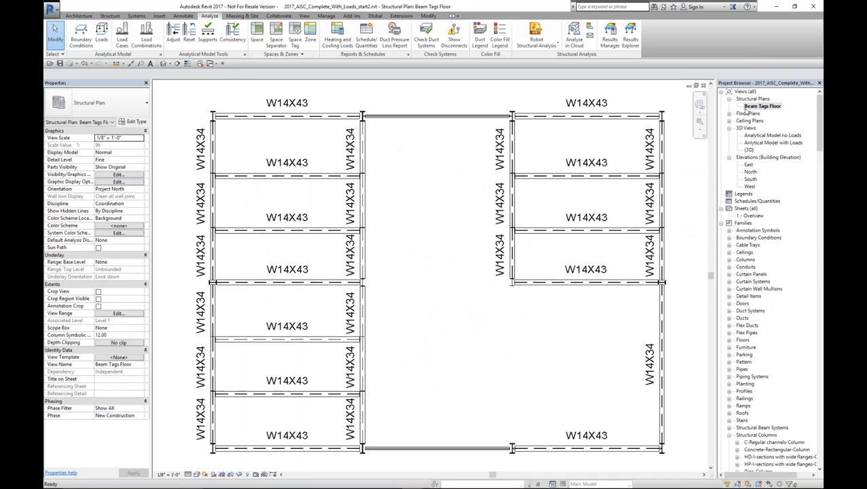
{"action": "scroll", "coordinate": [376, 323], "scroll_direction": "down", "scroll_amount": 1}
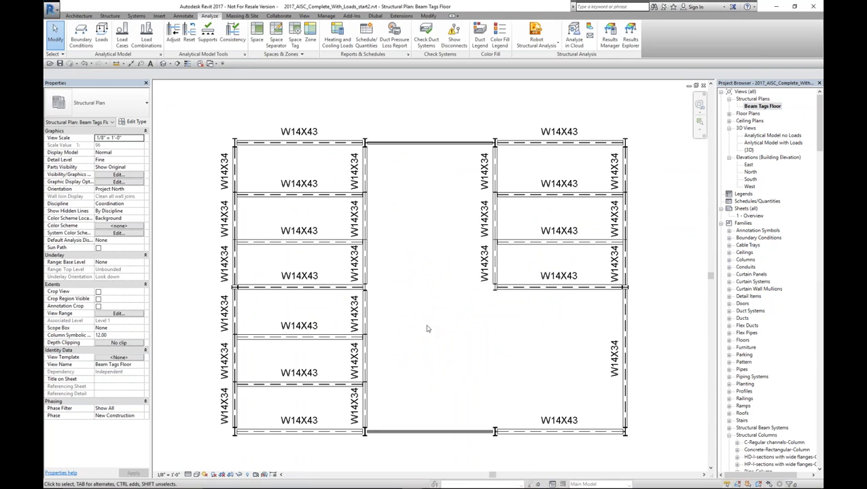
Examine the steel frame in the {3D} view and in the East elevation
{"action": "double_click", "coordinate": [750, 149]}
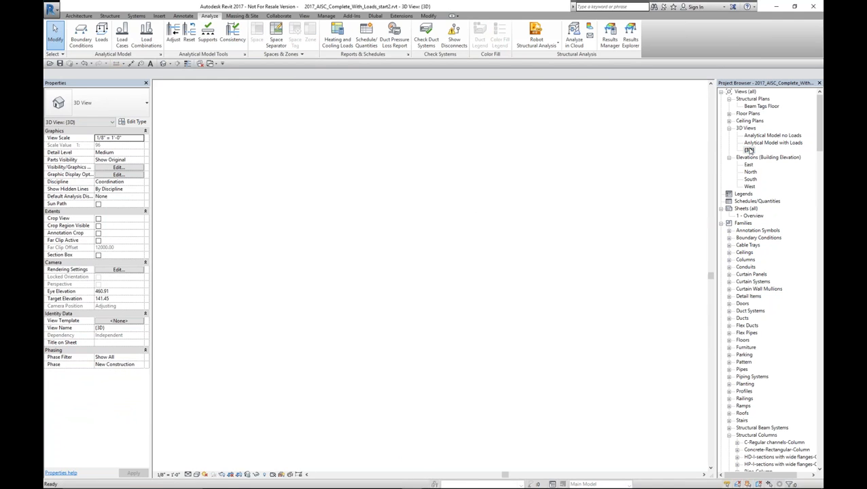
{"action": "scroll", "coordinate": [492, 258], "scroll_direction": "down", "scroll_amount": 2}
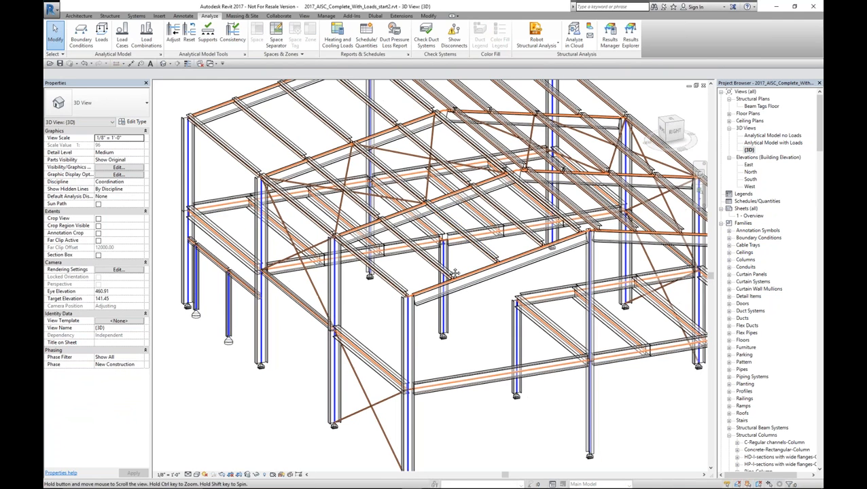
{"action": "scroll", "coordinate": [468, 288], "scroll_direction": "down", "scroll_amount": 1}
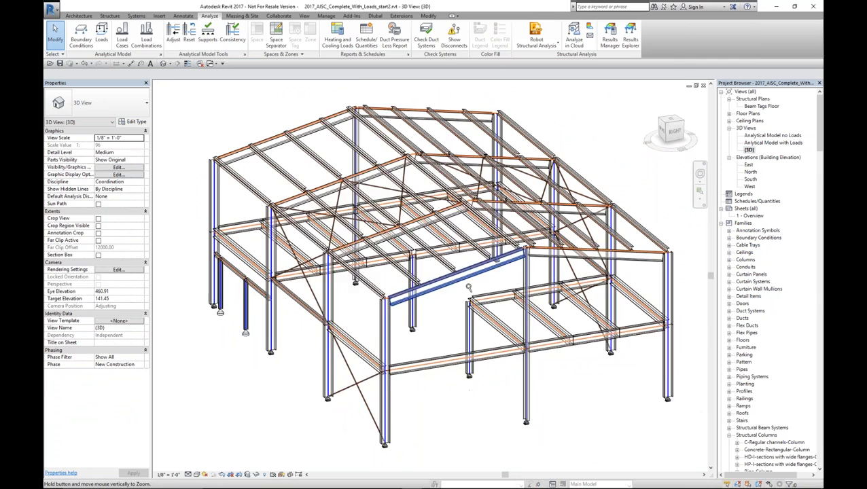
{"action": "middle_click_drag", "start_coordinate": [468, 287], "coordinate": [498, 323], "text": "shift"}
{"action": "double_click", "coordinate": [748, 164]}
{"action": "middle_click_drag", "start_coordinate": [459, 296], "coordinate": [379, 270]}
{"action": "scroll", "coordinate": [380, 269], "scroll_direction": "up", "scroll_amount": 1}
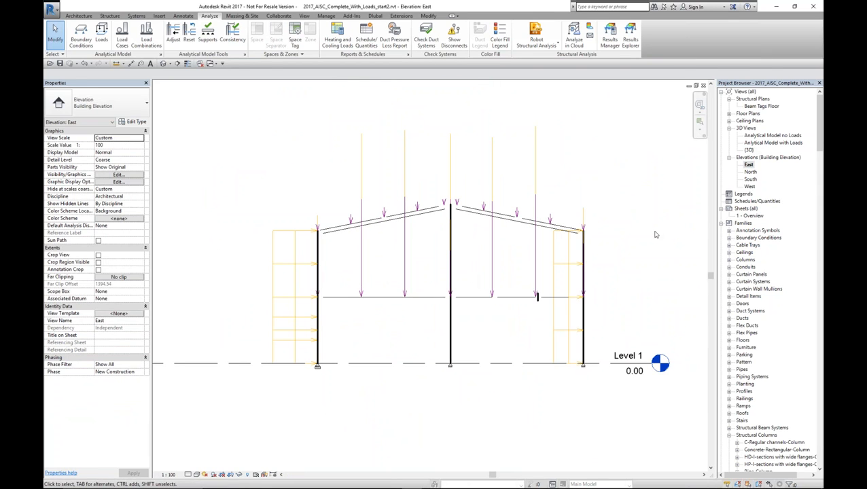
Place the Beam Tags Floor plan and the {3D} view side by side in the upper part of sheet 1 - Overview
{"action": "double_click", "coordinate": [750, 216]}
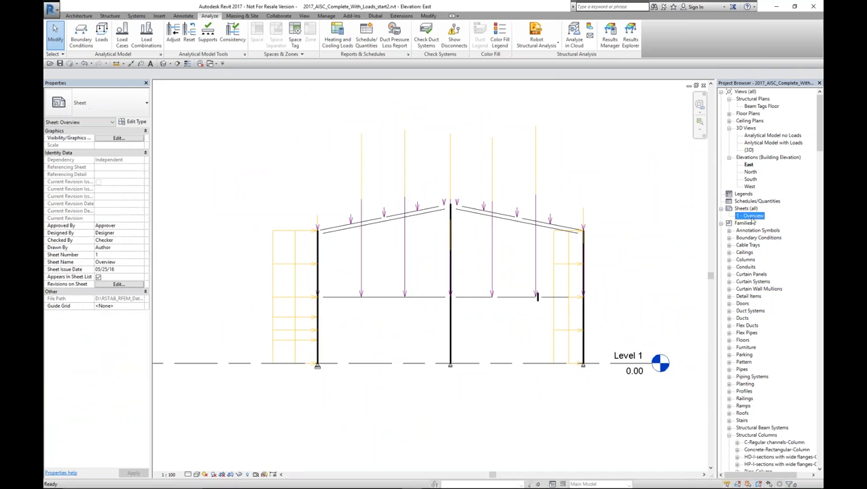
{"action": "left_click", "coordinate": [751, 106]}
{"action": "left_click_drag", "start_coordinate": [274, 153], "coordinate": [259, 158]}
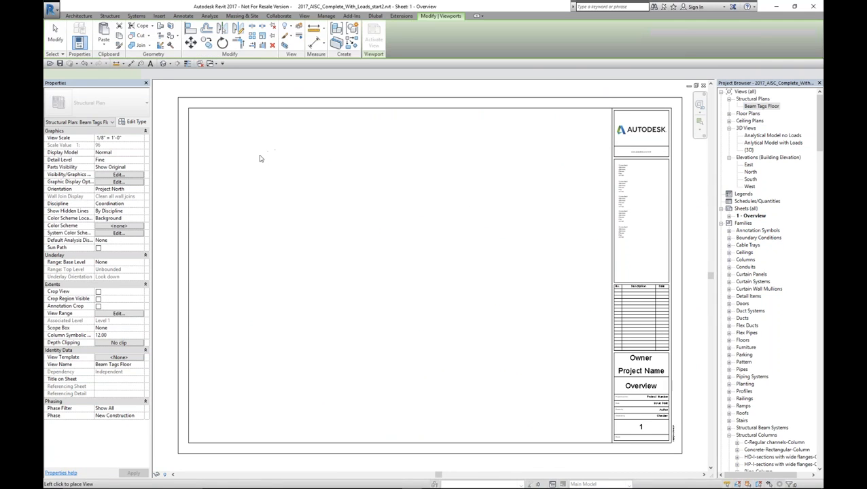
{"action": "left_click", "coordinate": [269, 169]}
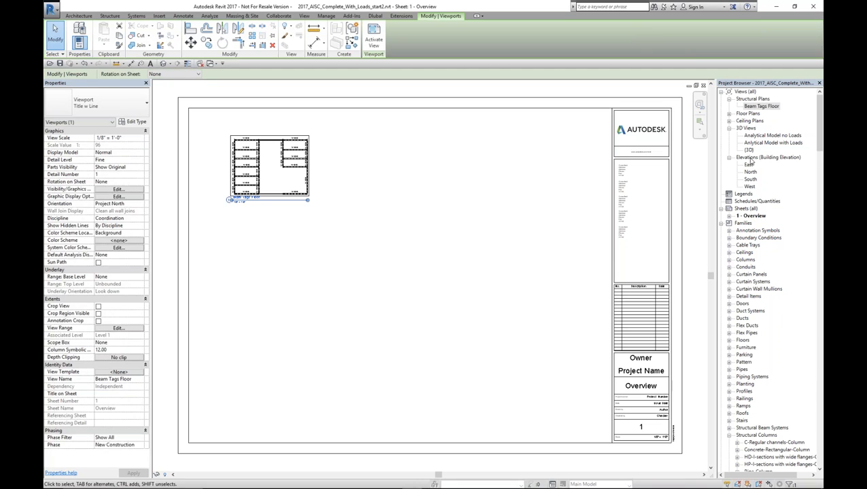
{"action": "left_click_drag", "start_coordinate": [749, 152], "coordinate": [536, 180]}
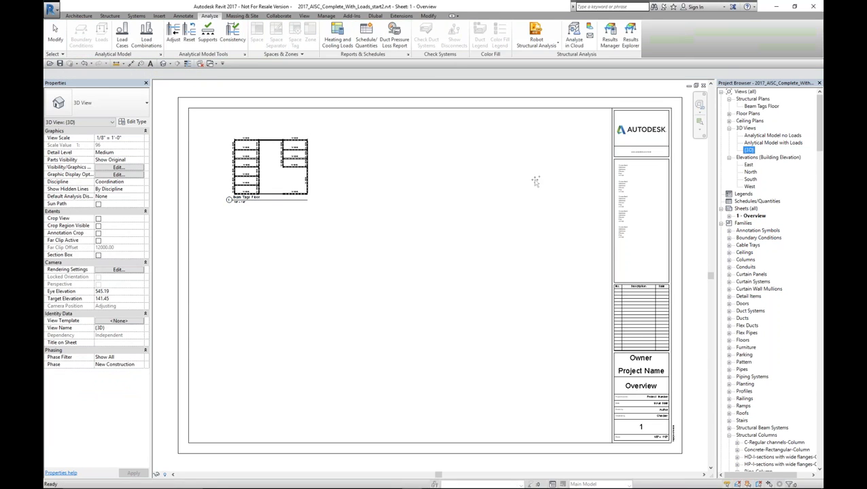
{"action": "left_click", "coordinate": [426, 174]}
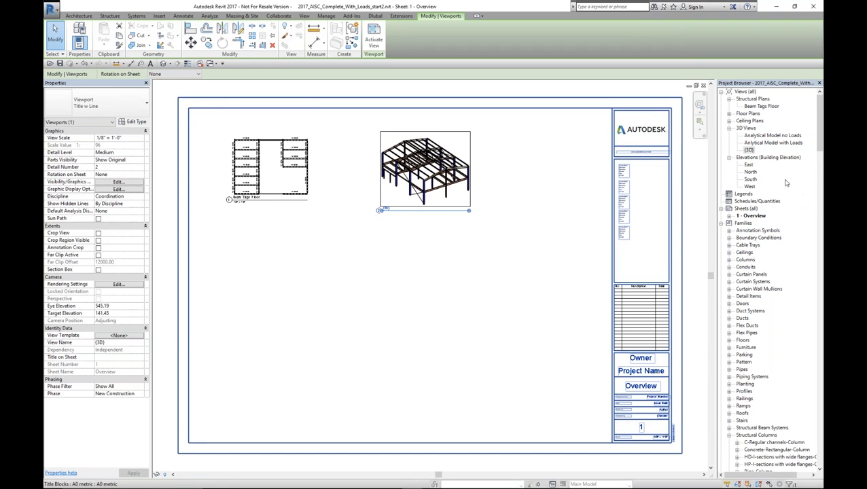
Place the Analytical Model no Loads view and the North elevation side by side in the lower part of sheet 1 - Overview
{"action": "left_click", "coordinate": [769, 138]}
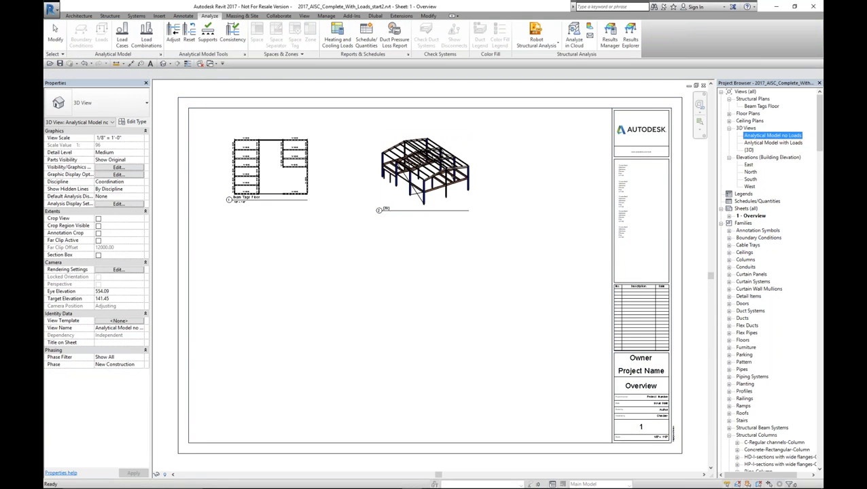
{"action": "left_click_drag", "start_coordinate": [768, 137], "coordinate": [282, 298]}
{"action": "left_click", "coordinate": [311, 327]}
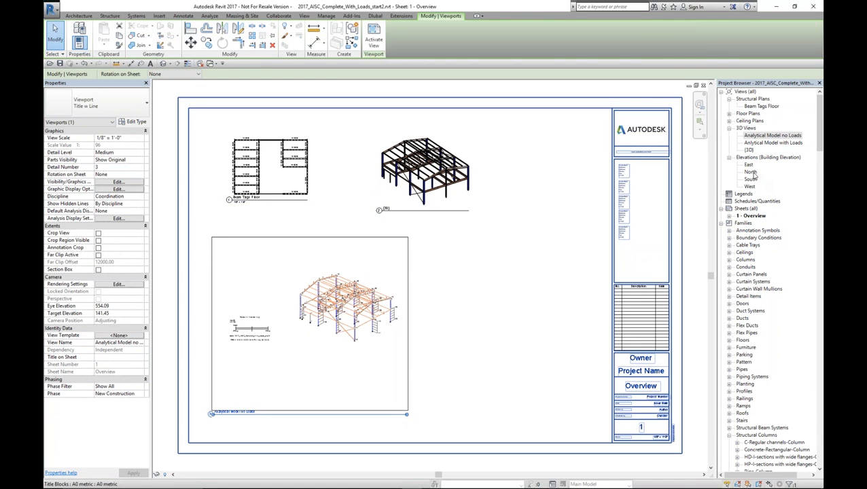
{"action": "left_click_drag", "start_coordinate": [750, 172], "coordinate": [509, 282]}
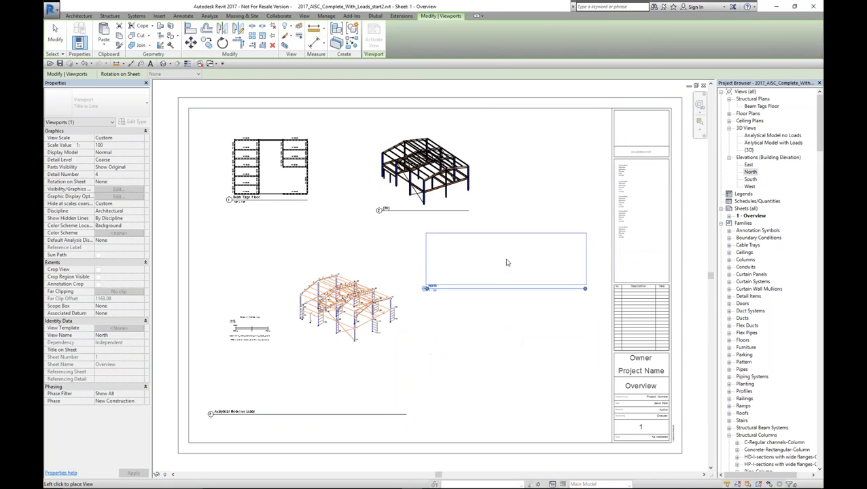
{"action": "left_click", "coordinate": [510, 387]}
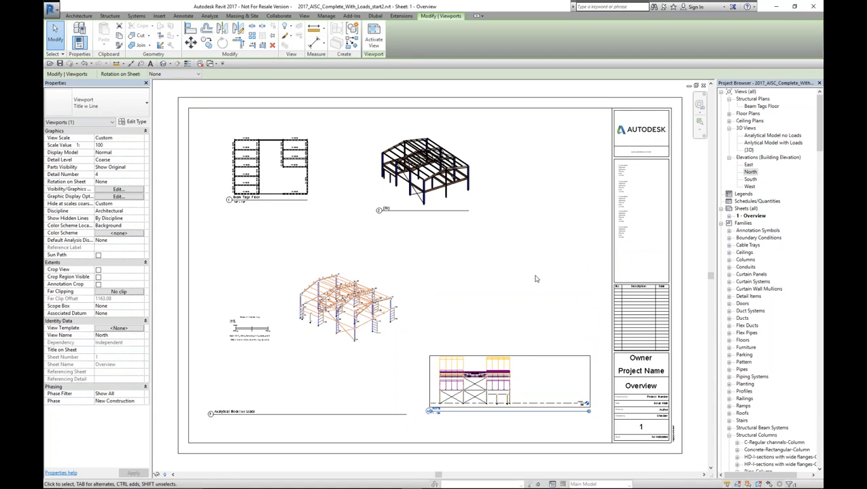
{"action": "left_click", "coordinate": [503, 185]}
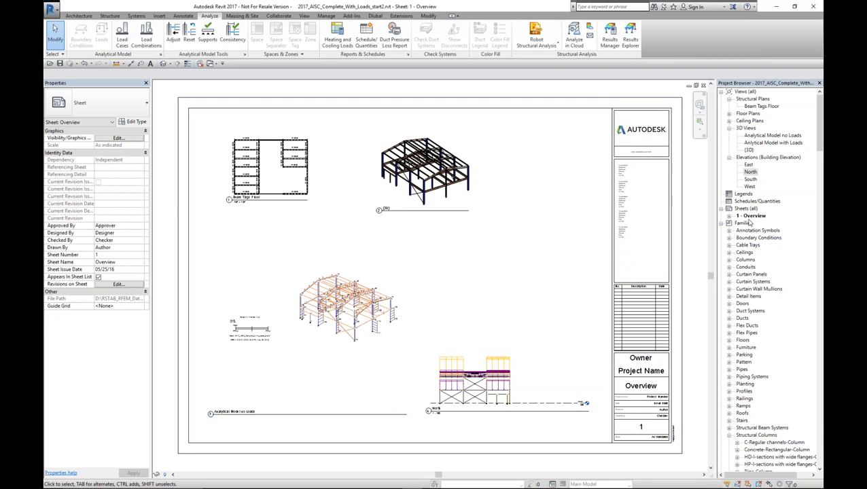
Examine the current extent of the steel frame in the {3D} view
{"action": "double_click", "coordinate": [749, 150]}
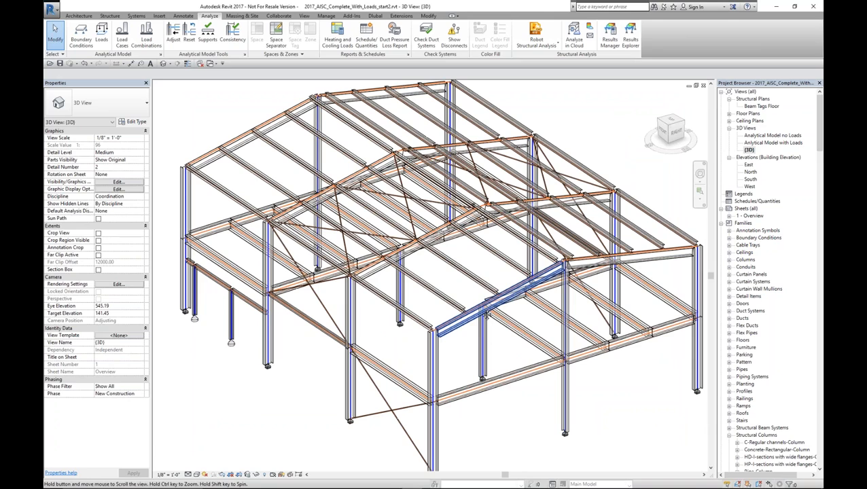
{"action": "middle_click_drag", "start_coordinate": [487, 314], "coordinate": [425, 263]}
{"action": "scroll", "coordinate": [428, 275], "scroll_direction": "down", "scroll_amount": 1}
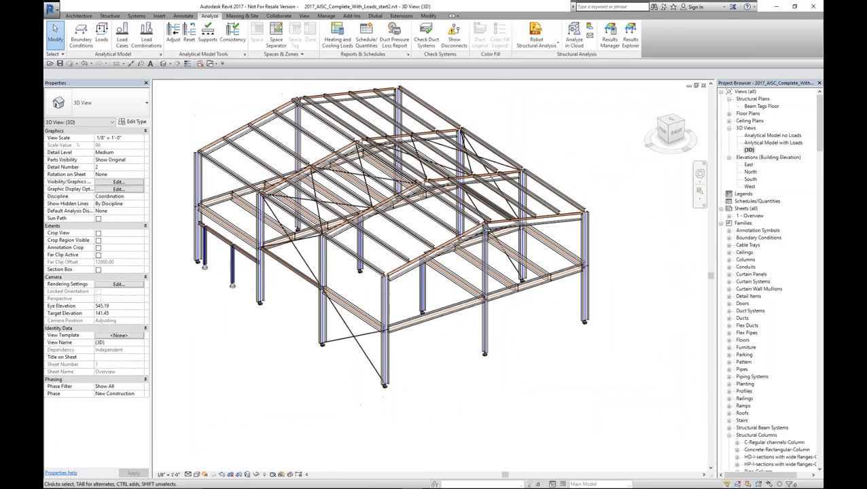
Switch to RFEM and display the steel building's members as a solid rendered model
{"action": "left_click", "coordinate": [431, 480]}
{"action": "middle_click_drag", "start_coordinate": [513, 344], "coordinate": [597, 289], "text": "ctrl"}
{"action": "left_click", "coordinate": [350, 26]}
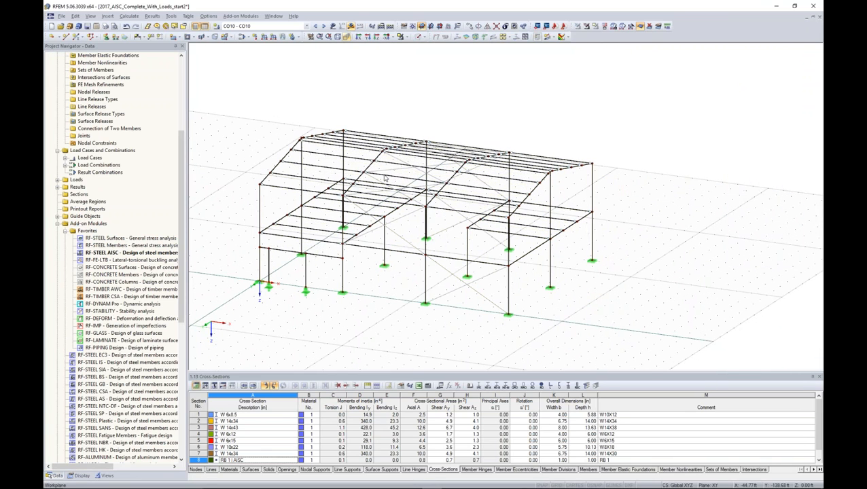
{"action": "scroll", "coordinate": [490, 278], "scroll_direction": "down", "scroll_amount": 1}
{"action": "left_click", "coordinate": [417, 36]}
{"action": "mouse_move", "coordinate": [536, 296]}
{"action": "middle_mouse_down"}
{"action": "mouse_move", "coordinate": [497, 292]}
{"action": "mouse_move", "coordinate": [491, 312]}
{"action": "mouse_move", "coordinate": [547, 296]}
{"action": "middle_mouse_up"}
Copy all members and supports of the end bay with the cross bracing outward by one bay length to extend the building
{"action": "left_click_drag", "start_coordinate": [601, 321], "coordinate": [483, 134]}
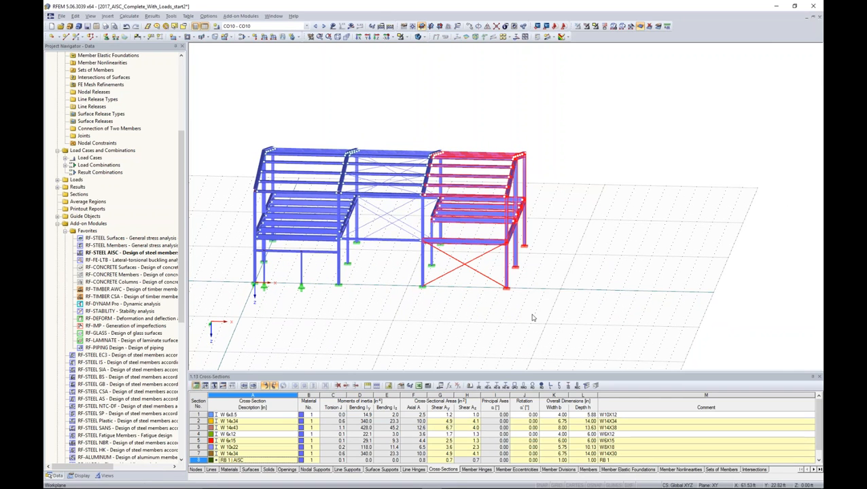
{"action": "scroll", "coordinate": [462, 307], "scroll_direction": "up", "scroll_amount": 1}
{"action": "scroll", "coordinate": [446, 307], "scroll_direction": "up", "scroll_amount": 3}
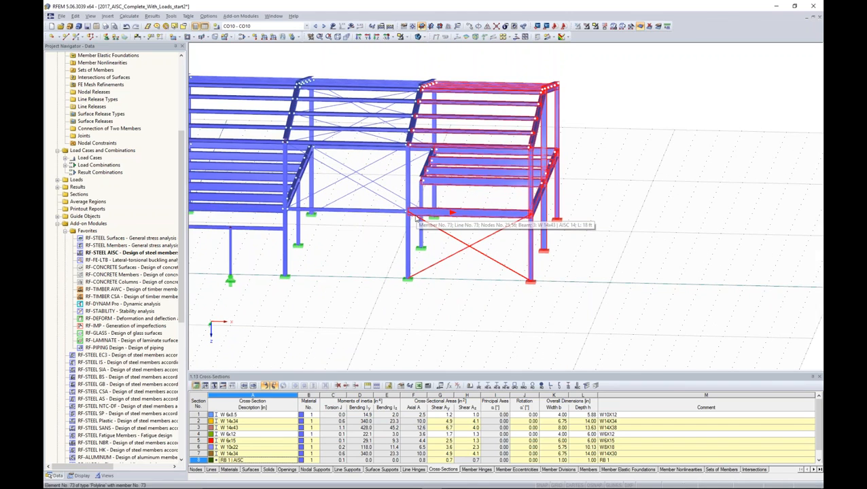
{"action": "left_click_drag", "start_coordinate": [416, 216], "coordinate": [537, 222]}
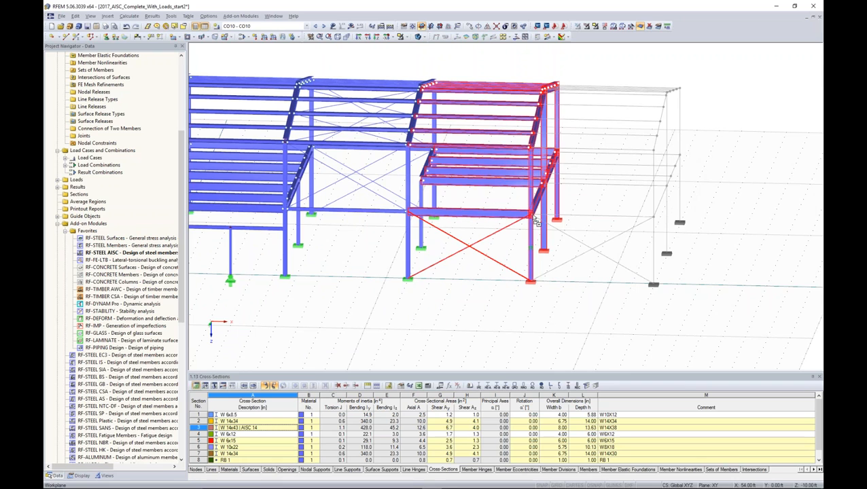
{"action": "left_click", "coordinate": [572, 291]}
Copy the two secondary floor beams in the new end bay to its other half with an offset dY of 20 ft
{"action": "middle_click_drag", "start_coordinate": [547, 301], "coordinate": [516, 263], "text": "ctrl"}
{"action": "left_click_drag", "start_coordinate": [523, 244], "coordinate": [443, 262]}
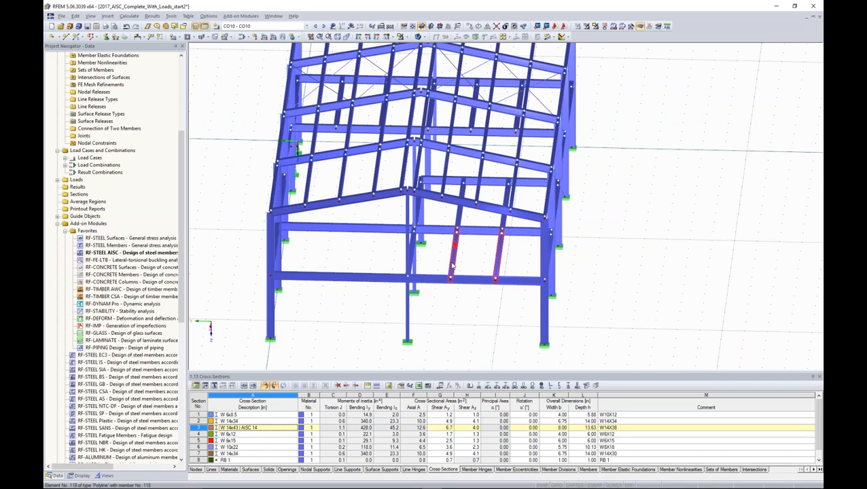
{"action": "key", "text": "ctrl+v"}
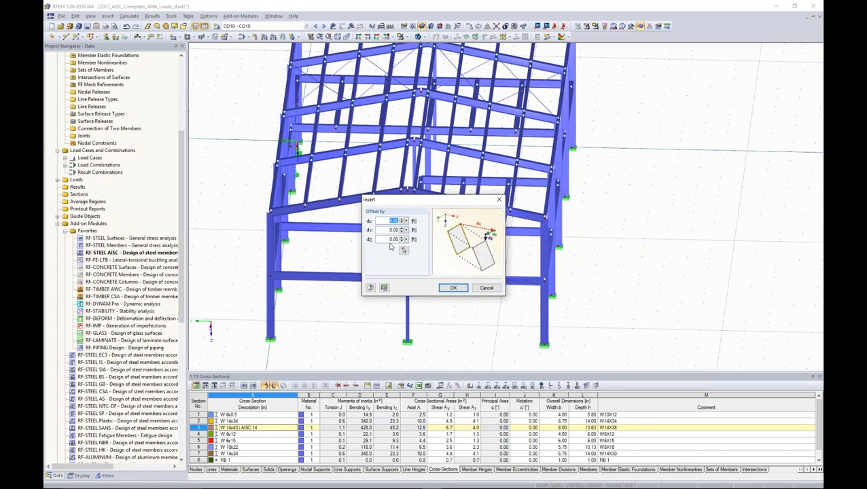
{"action": "left_click", "coordinate": [403, 250]}
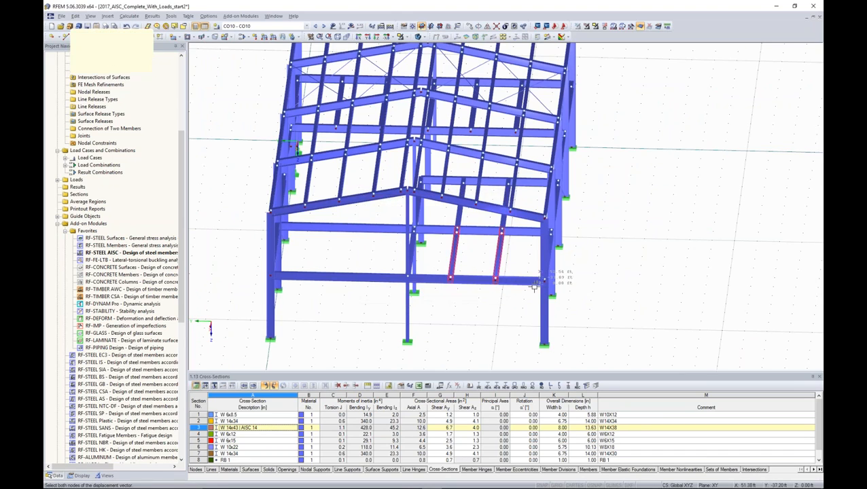
{"action": "left_click", "coordinate": [408, 277]}
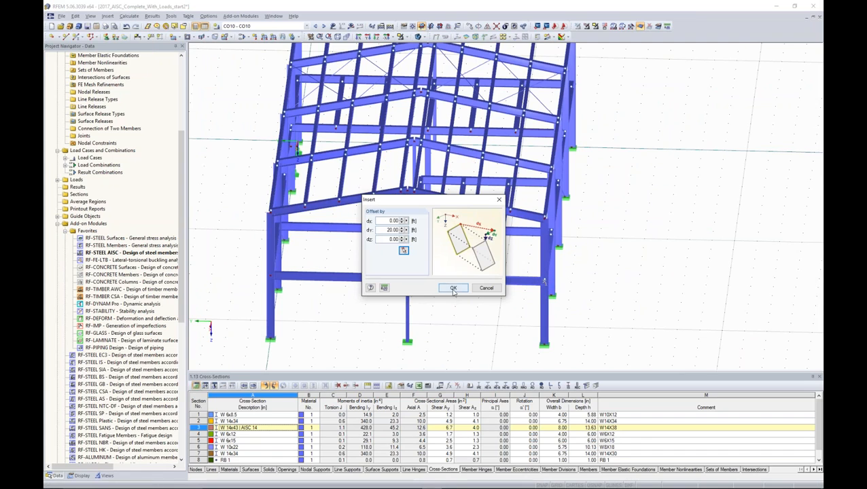
{"action": "left_click", "coordinate": [452, 288]}
Delete the wall cross bracing in the former end bay, keeping the bracing of the new end bay
{"action": "middle_click_drag", "start_coordinate": [373, 311], "coordinate": [590, 319], "text": "ctrl"}
{"action": "left_click_drag", "start_coordinate": [450, 258], "coordinate": [411, 268]}
{"action": "key", "text": "Delete"}
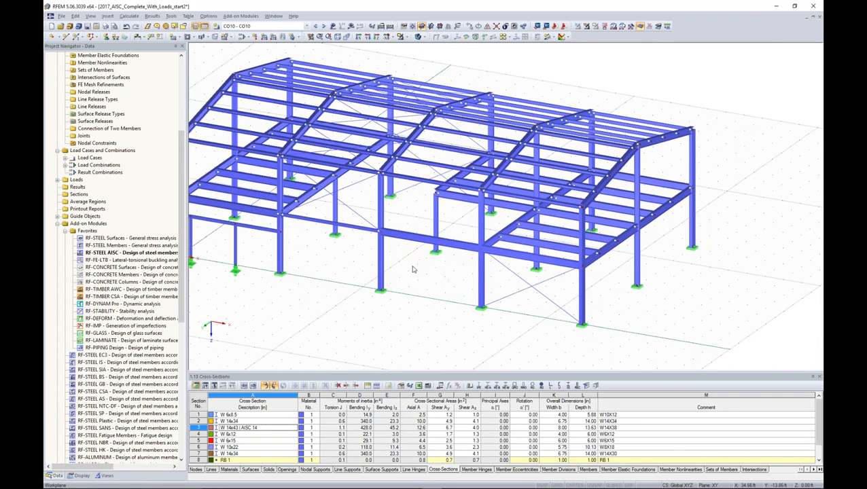
{"action": "middle_click_drag", "start_coordinate": [412, 273], "coordinate": [445, 290], "text": "ctrl"}
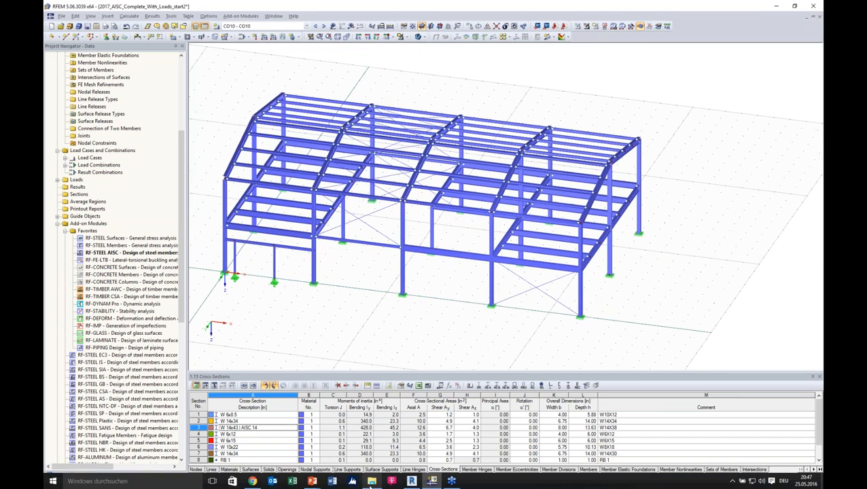
Switch to Revit and import the RFEM model with Update existing structure and Remove absent objects, leaving Import results off
{"action": "left_click", "coordinate": [412, 481]}
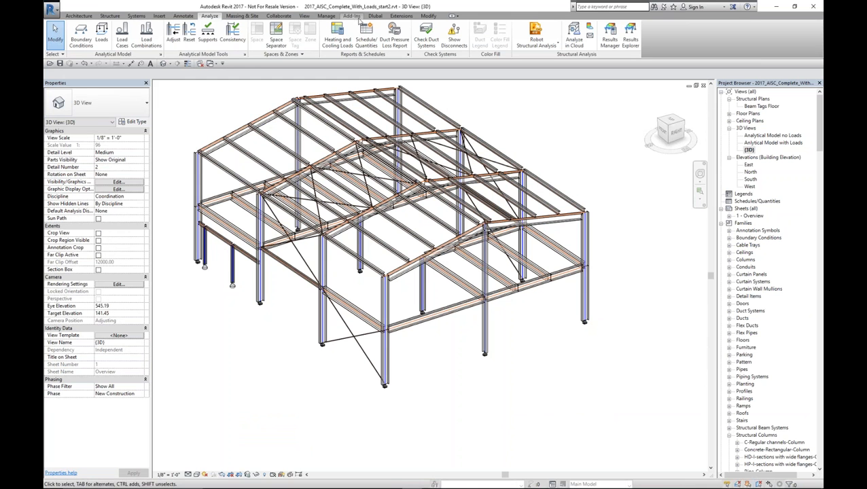
{"action": "left_click", "coordinate": [375, 15]}
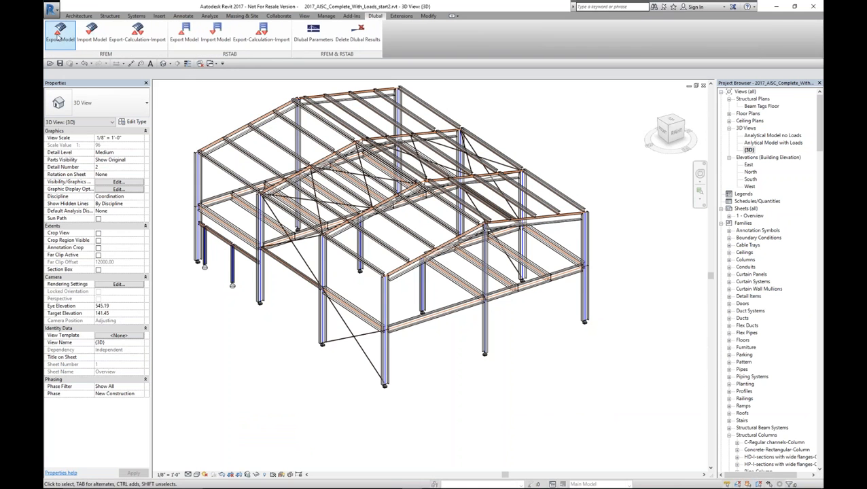
{"action": "left_click", "coordinate": [91, 33]}
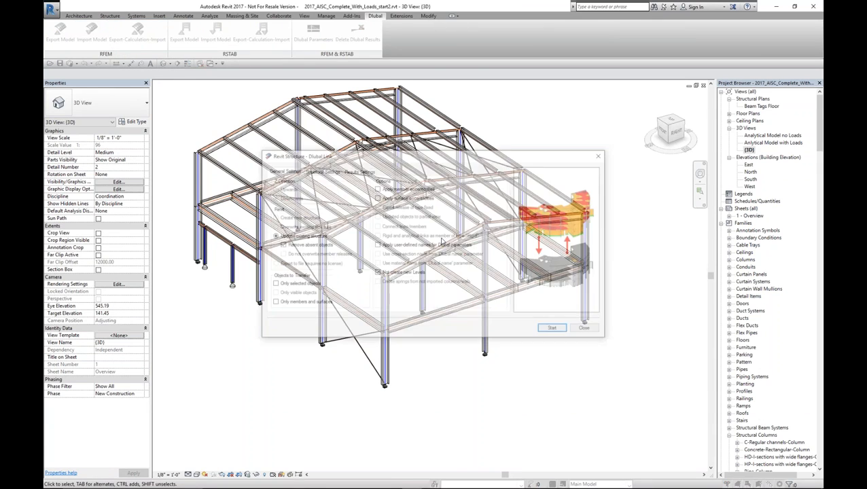
{"action": "left_click", "coordinate": [360, 171]}
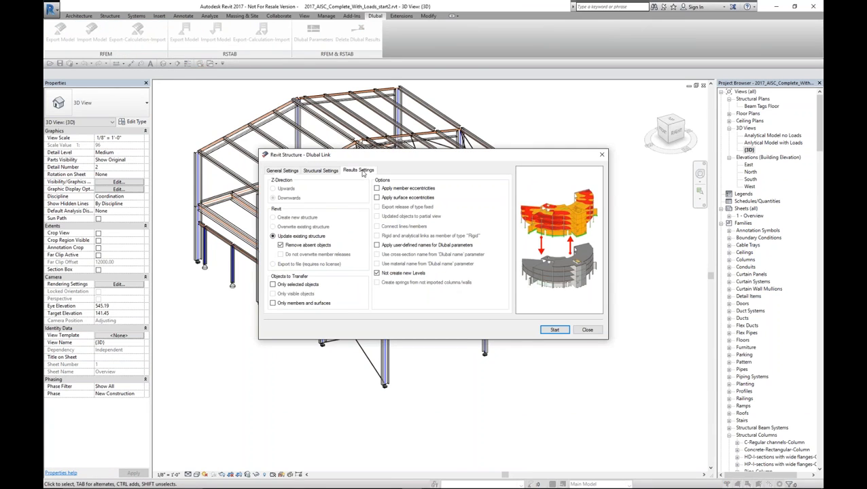
{"action": "left_click", "coordinate": [273, 209]}
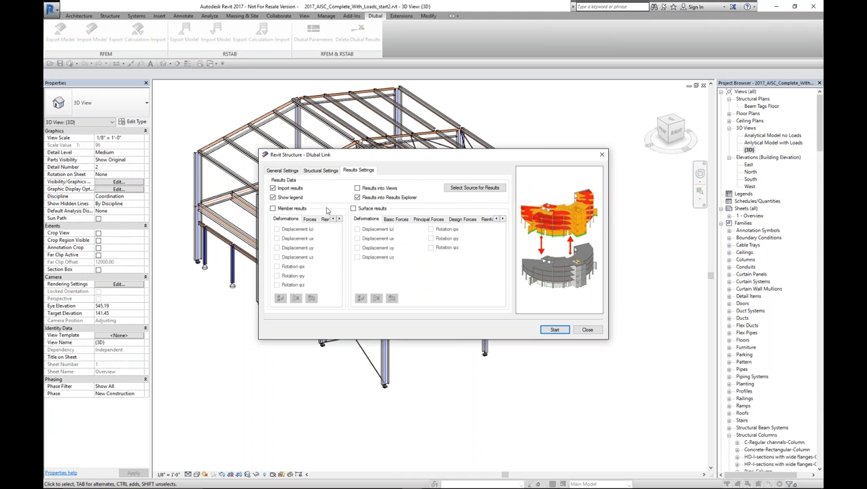
{"action": "left_click", "coordinate": [272, 188]}
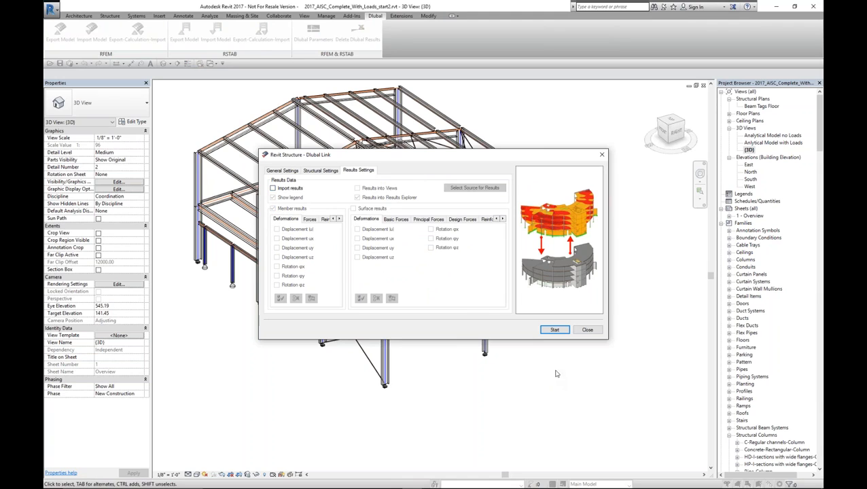
{"action": "left_click", "coordinate": [554, 330]}
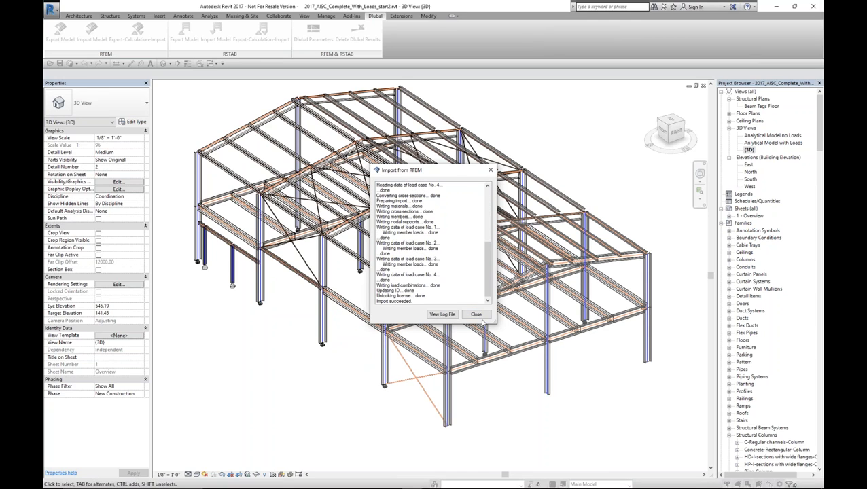
{"action": "left_click", "coordinate": [475, 313]}
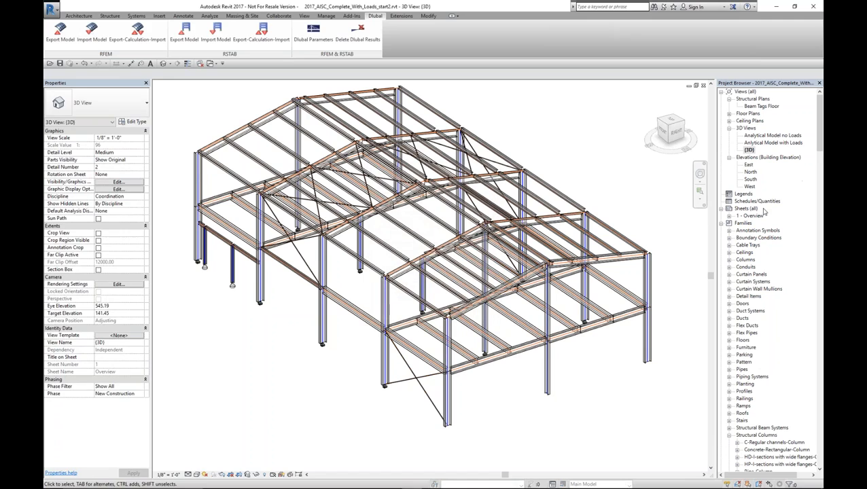
Check the placed views on sheet 1 - Overview and return to the {3D} view
{"action": "double_click", "coordinate": [759, 216]}
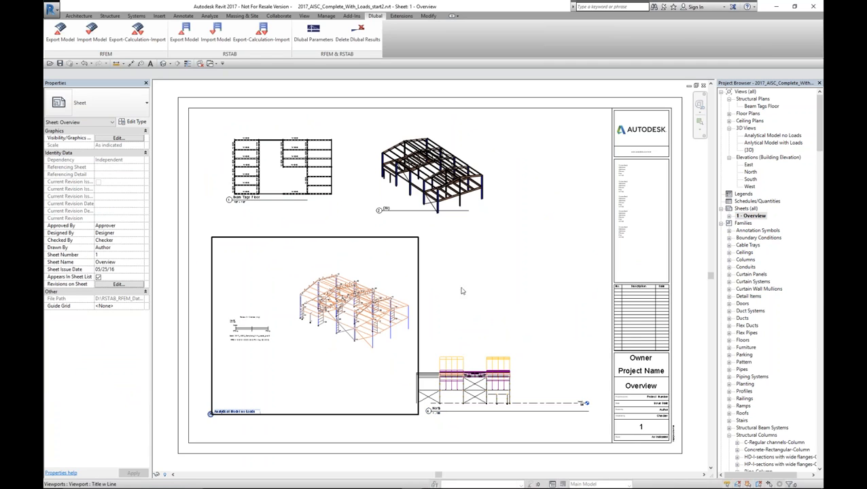
{"action": "double_click", "coordinate": [749, 150]}
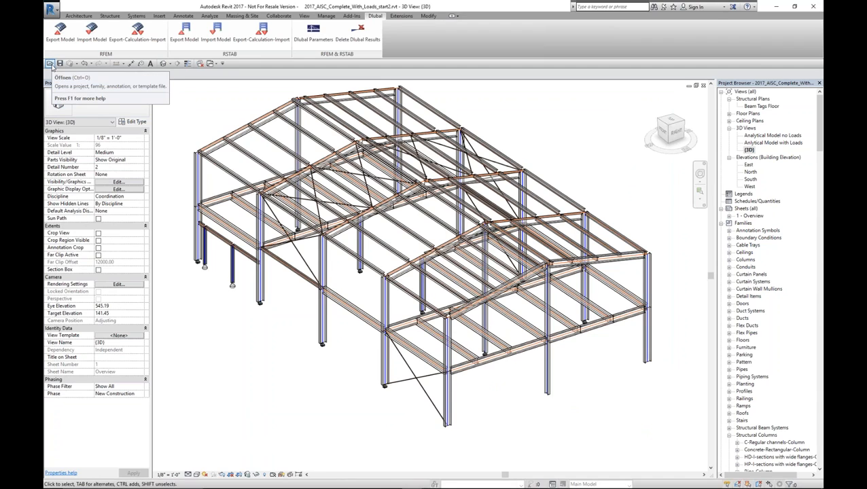
Create a new Revit project
{"action": "left_click", "coordinate": [51, 9]}
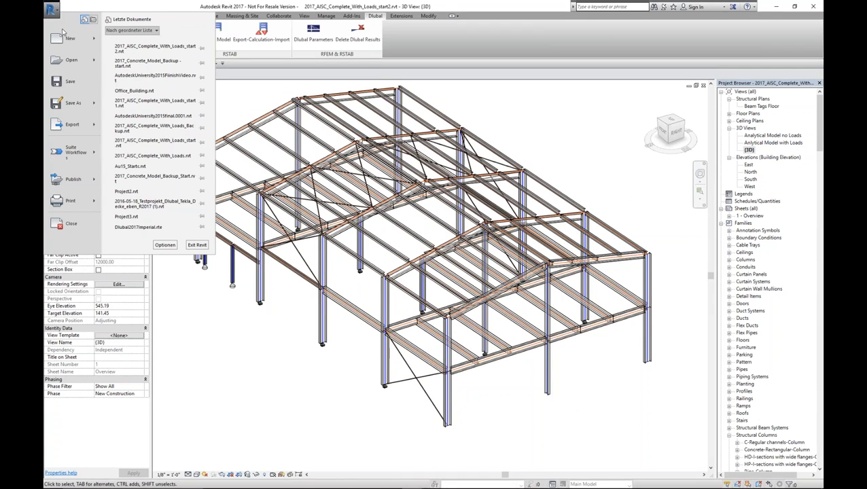
{"action": "mouse_move", "coordinate": [67, 42]}
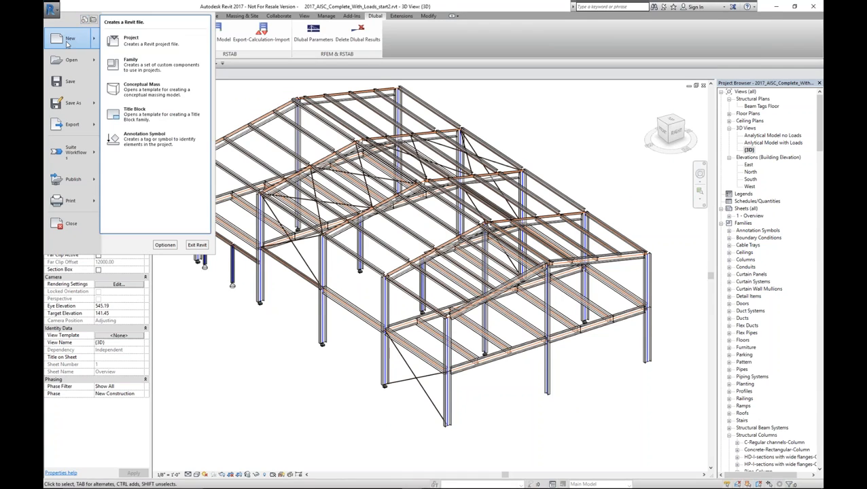
{"action": "left_click", "coordinate": [132, 40]}
{"action": "left_click", "coordinate": [423, 277]}
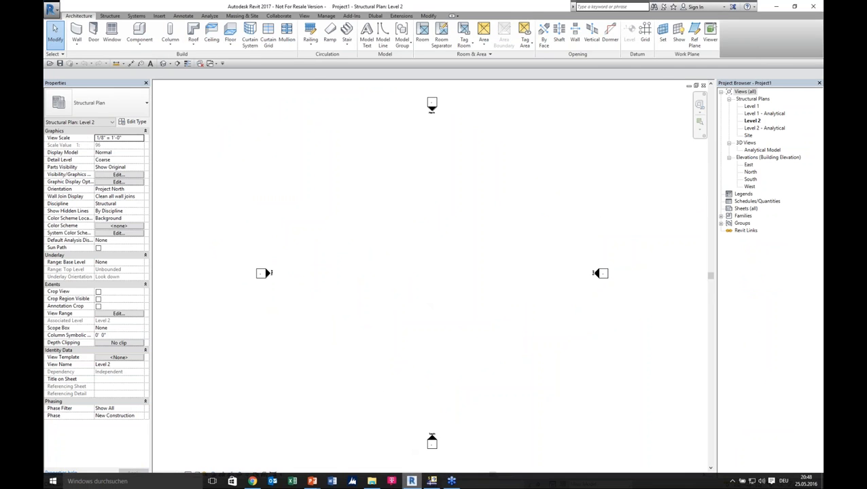
Switch to RFEM and open the recent model ConcreteBuilding.rf5
{"action": "left_click", "coordinate": [432, 480]}
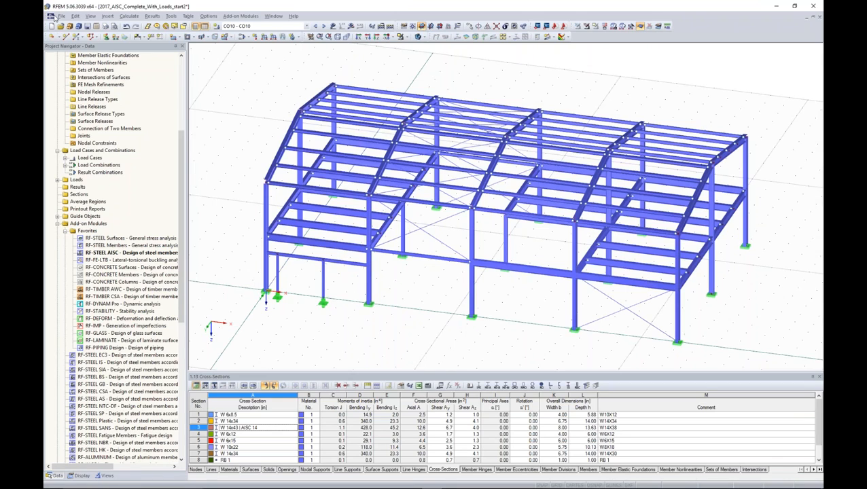
{"action": "left_click", "coordinate": [60, 16]}
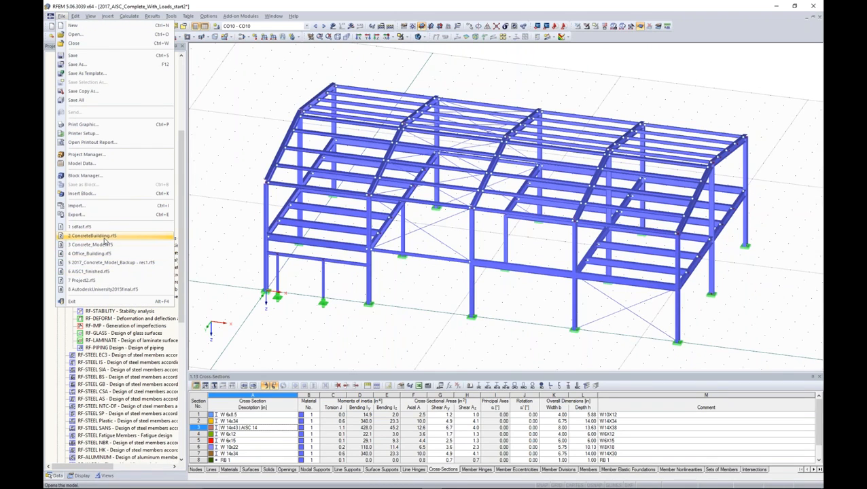
{"action": "left_click", "coordinate": [105, 241]}
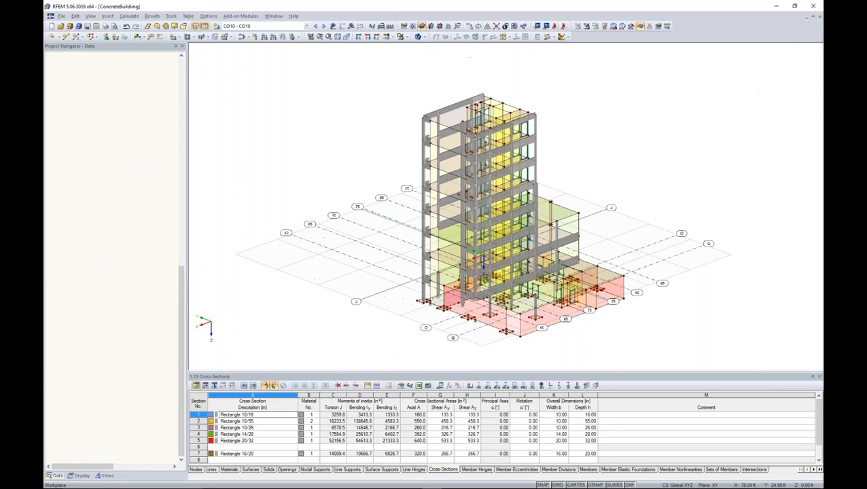
Inspect the concrete building model from several angles and look through its list of load cases and combinations
{"action": "middle_click_drag", "start_coordinate": [462, 349], "coordinate": [481, 340], "text": "ctrl"}
{"action": "scroll", "coordinate": [480, 338], "scroll_direction": "down", "scroll_amount": 1}
{"action": "scroll", "coordinate": [470, 307], "scroll_direction": "up", "scroll_amount": 2}
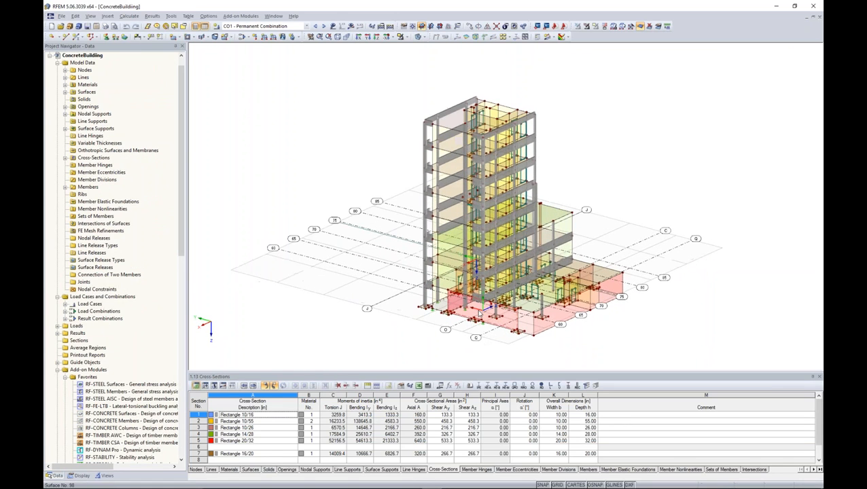
{"action": "left_click", "coordinate": [307, 27]}
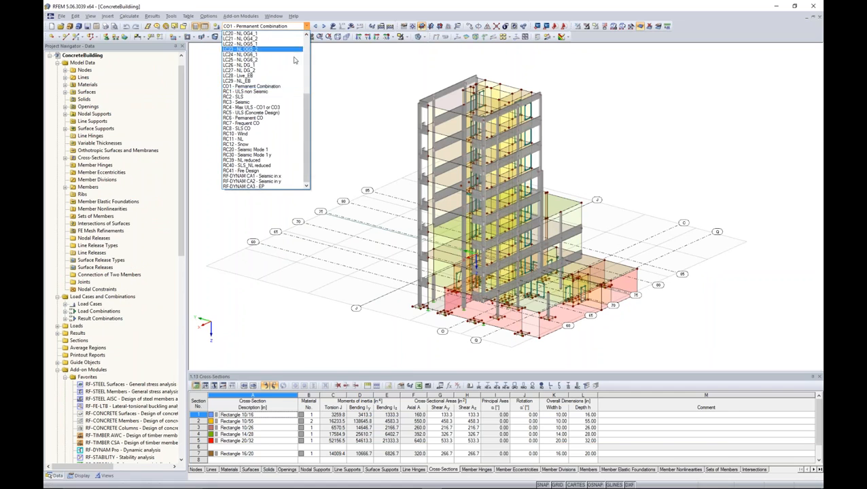
{"action": "left_click", "coordinate": [343, 163]}
{"action": "middle_click_drag", "start_coordinate": [415, 228], "coordinate": [519, 286]}
{"action": "scroll", "coordinate": [519, 284], "scroll_direction": "up", "scroll_amount": 1}
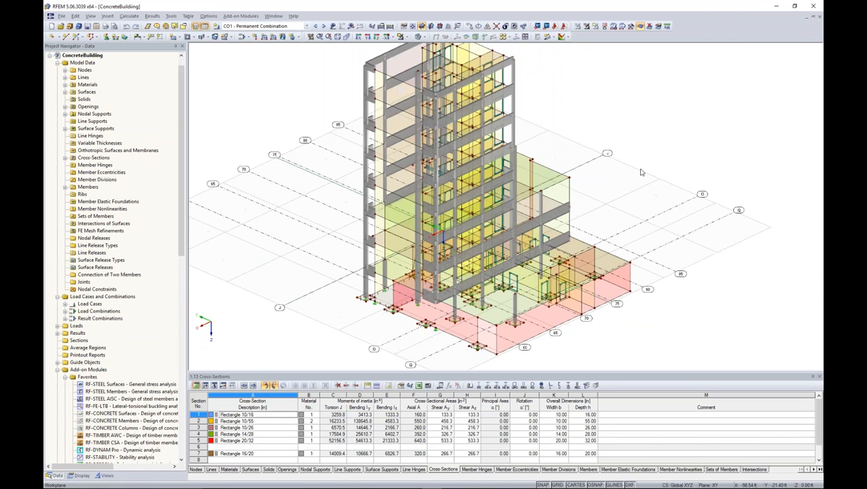
Switch to Revit and set up the RFEM model import with Update existing structure and Remove absent objects, turning Apply loads off
{"action": "mouse_move", "coordinate": [432, 483]}
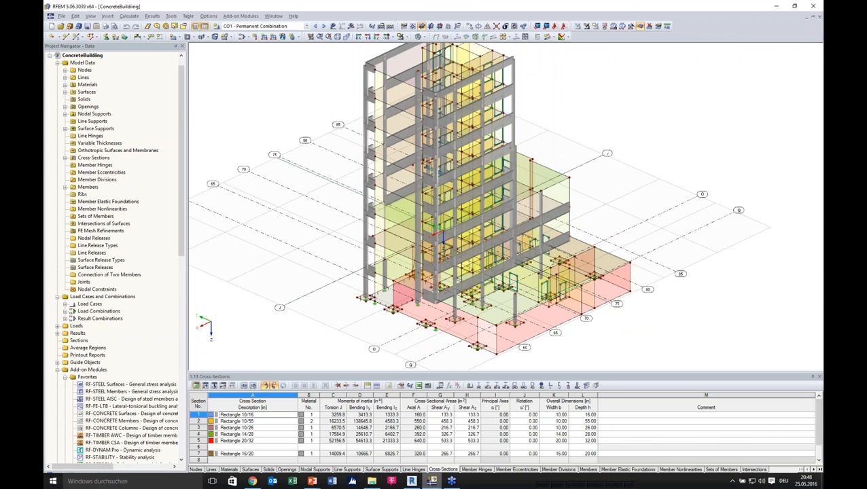
{"action": "left_click", "coordinate": [411, 481]}
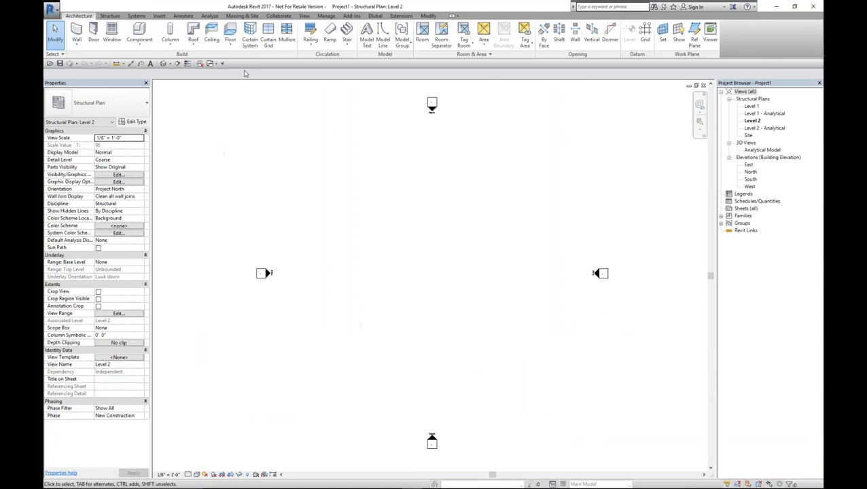
{"action": "left_click", "coordinate": [375, 16]}
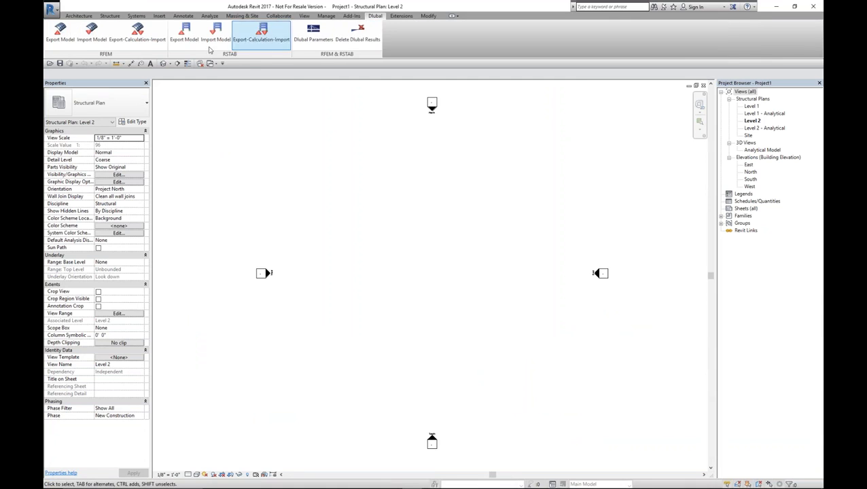
{"action": "left_click", "coordinate": [96, 41]}
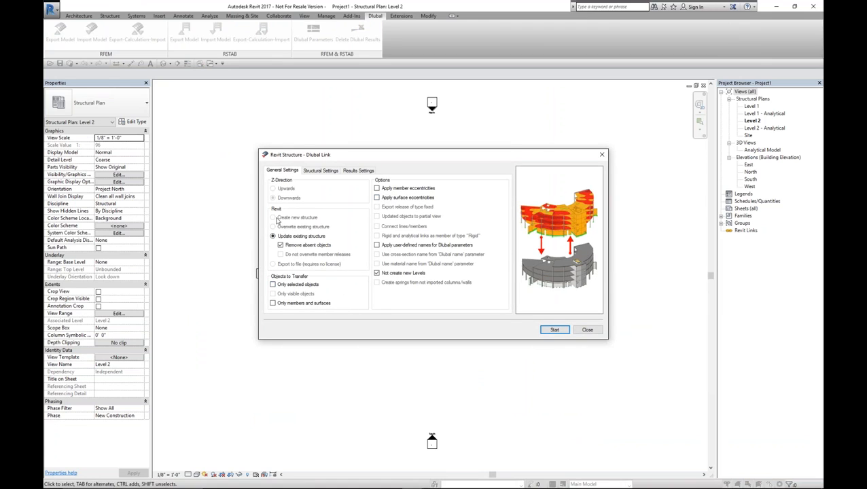
{"action": "left_click", "coordinate": [320, 170]}
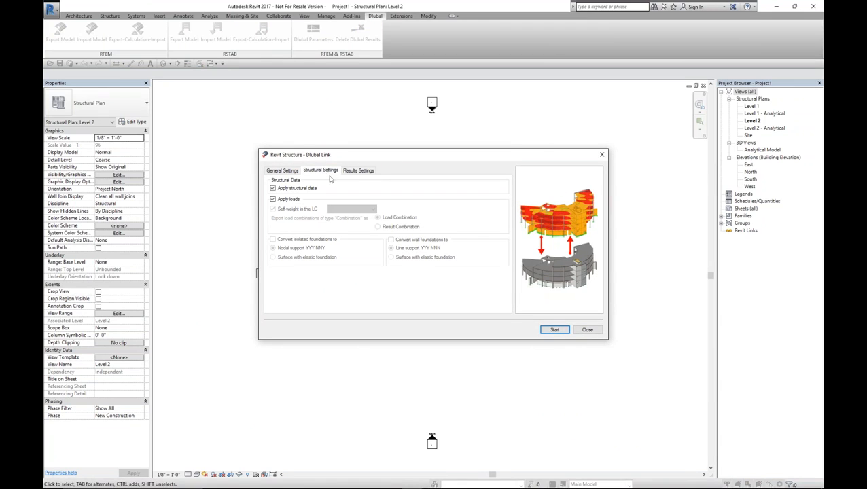
{"action": "left_click", "coordinate": [272, 199]}
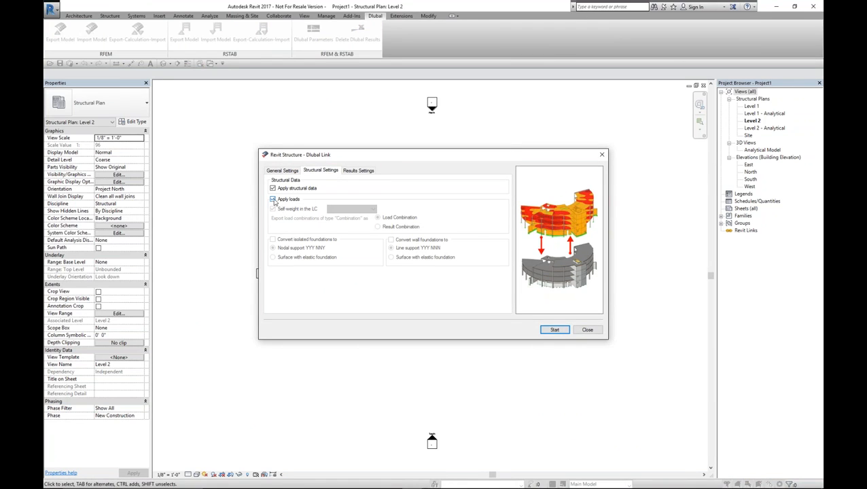
{"action": "left_click", "coordinate": [358, 170]}
{"action": "left_click", "coordinate": [280, 170]}
Start the import with ConcreteBuilding as the source model and close the import log once it completes
{"action": "left_click", "coordinate": [553, 331]}
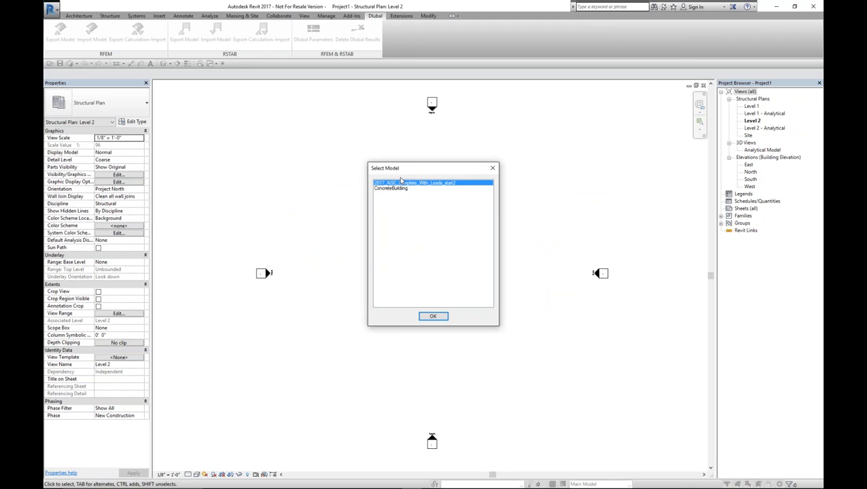
{"action": "left_click", "coordinate": [394, 189]}
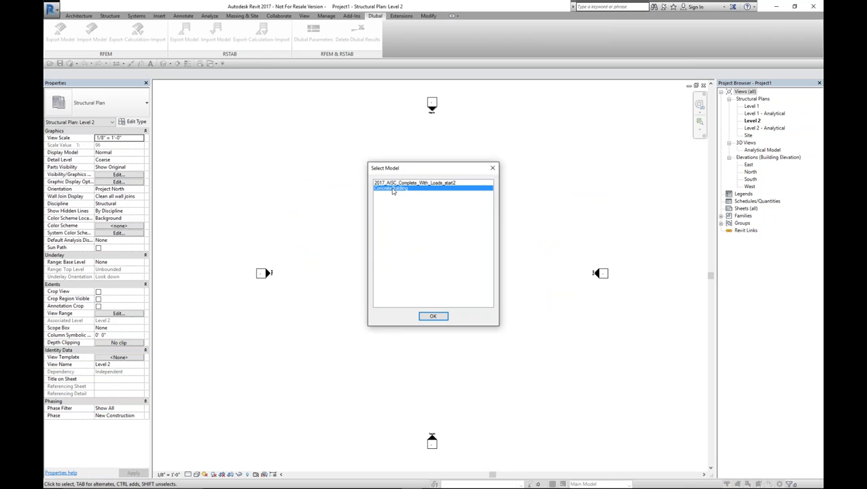
{"action": "left_click", "coordinate": [432, 317]}
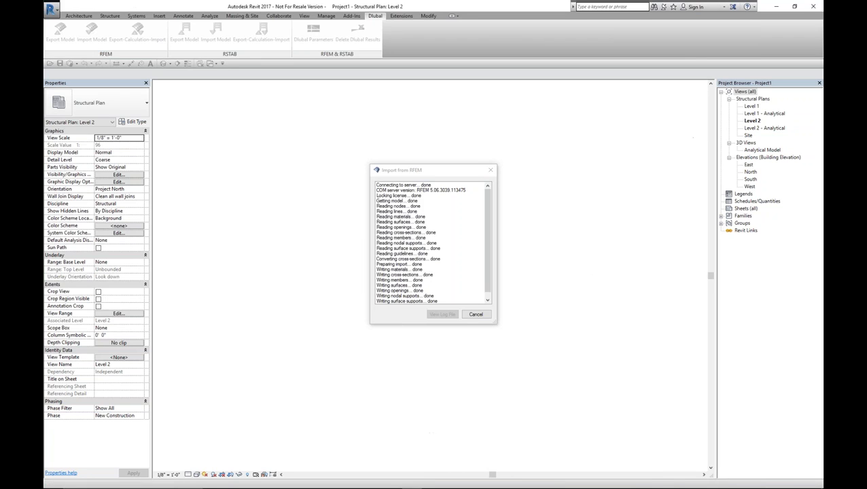
{"action": "left_click", "coordinate": [463, 277]}
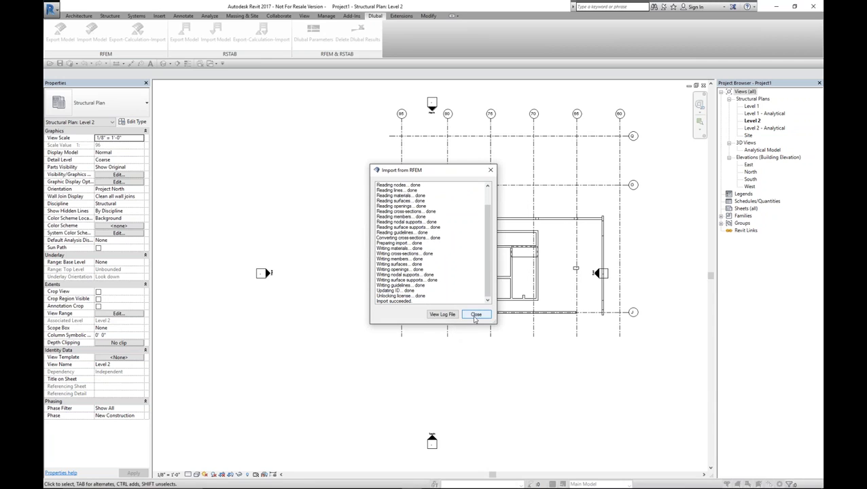
{"action": "left_click", "coordinate": [476, 315]}
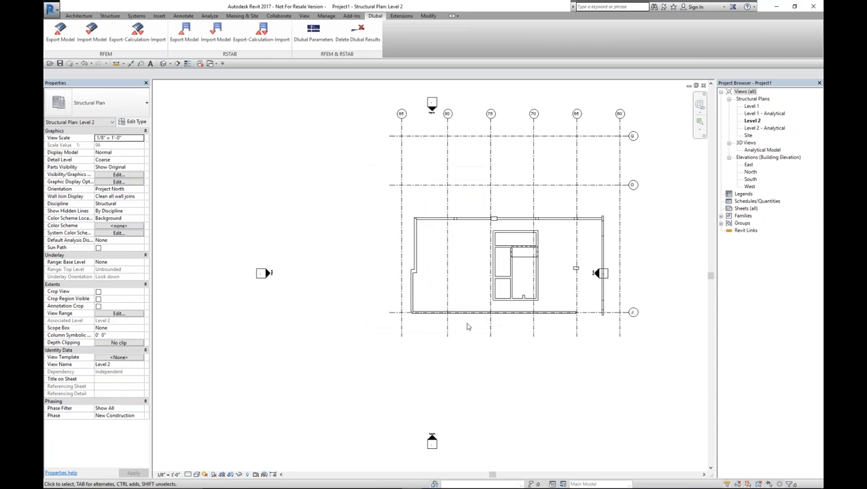
Open the Analytical Model 3D view and turn on Show model categories in its visibility and graphic overrides
{"action": "double_click", "coordinate": [757, 150]}
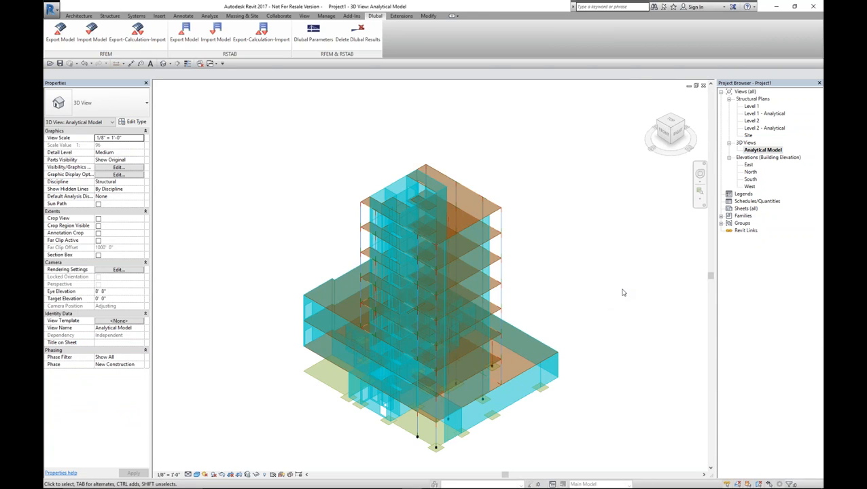
{"action": "key", "text": "v"}
{"action": "key", "text": "g"}
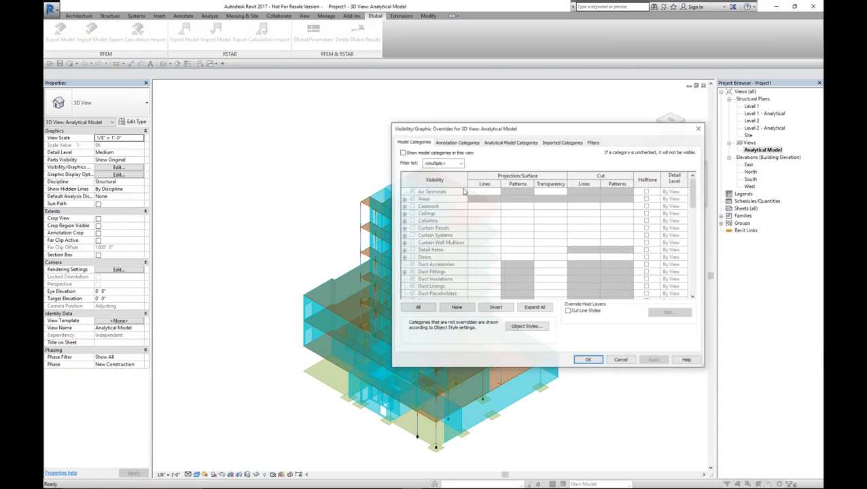
{"action": "left_click", "coordinate": [402, 152]}
{"action": "left_click", "coordinate": [600, 362]}
Examine the imported building in 3D, checking the properties of a facade beam and the roof slab of the low wing
{"action": "middle_click_drag", "start_coordinate": [433, 284], "coordinate": [371, 242], "text": "shift"}
{"action": "scroll", "coordinate": [370, 243], "scroll_direction": "up", "scroll_amount": 3}
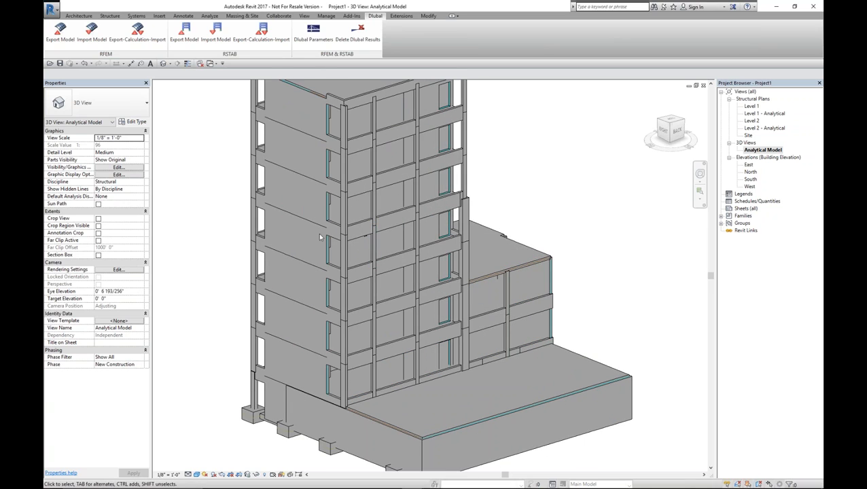
{"action": "left_click", "coordinate": [363, 224]}
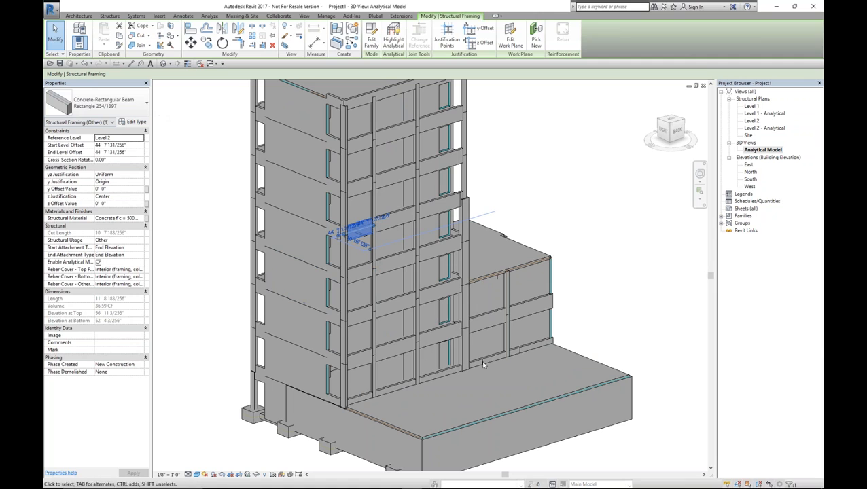
{"action": "key", "text": "Escape"}
{"action": "left_click", "coordinate": [520, 268]}
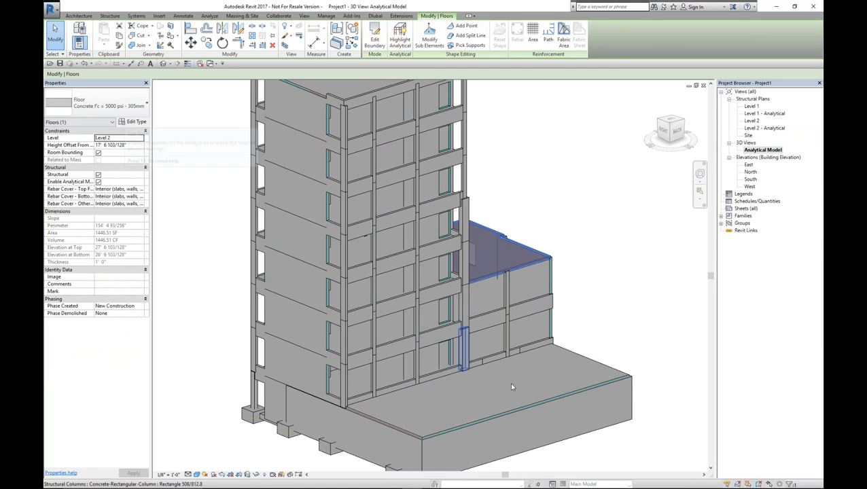
{"action": "scroll", "coordinate": [563, 403], "scroll_direction": "down", "scroll_amount": 3}
{"action": "middle_click_drag", "start_coordinate": [527, 403], "coordinate": [484, 231], "text": "shift"}
{"action": "left_click", "coordinate": [567, 216]}
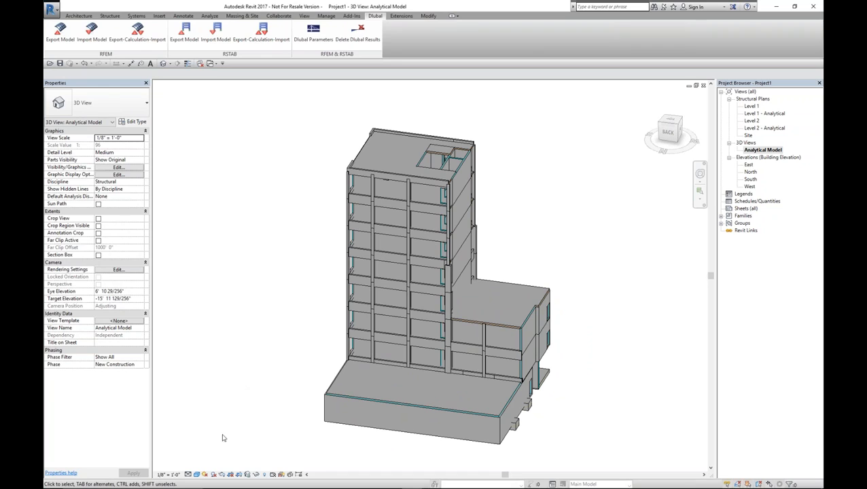
Set the visual style of the Analytical Model view to Hidden Line and orbit around the building
{"action": "left_click", "coordinate": [197, 474]}
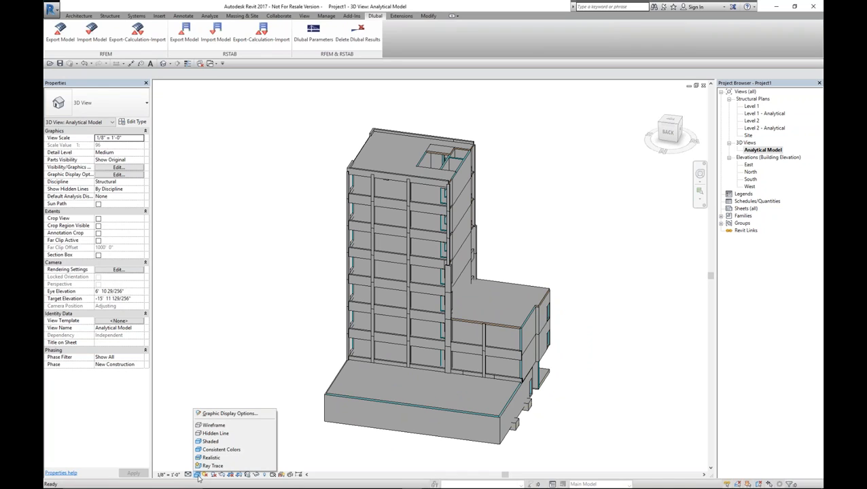
{"action": "left_click", "coordinate": [215, 433]}
{"action": "middle_click_drag", "start_coordinate": [407, 265], "coordinate": [598, 375], "text": "shift"}
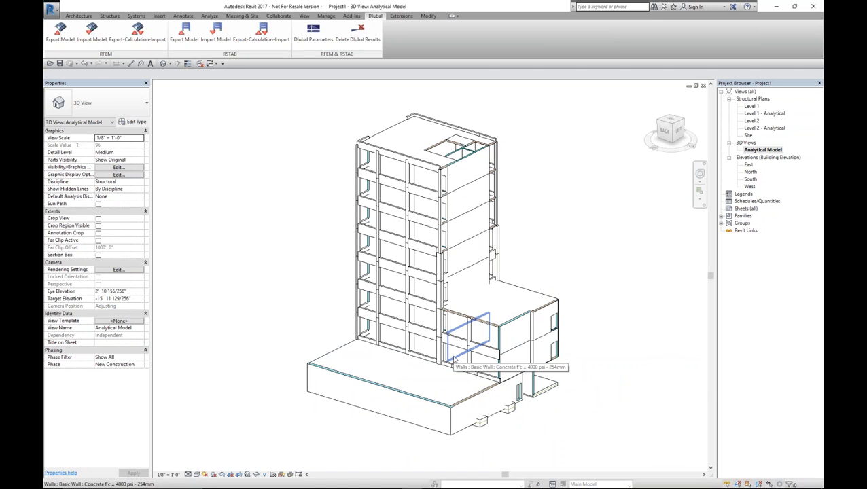
{"action": "key", "text": "alt+Tab"}
{"action": "key", "text": "alt+Tab"}
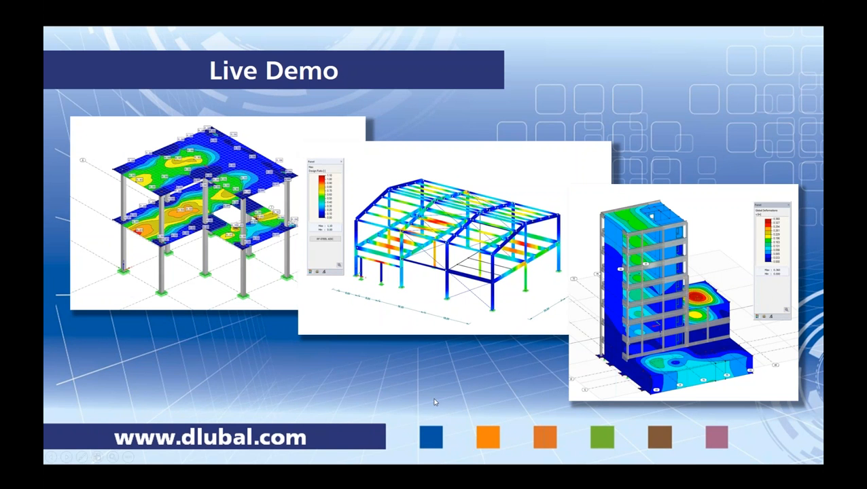
{"action": "left_click", "coordinate": [435, 401]}
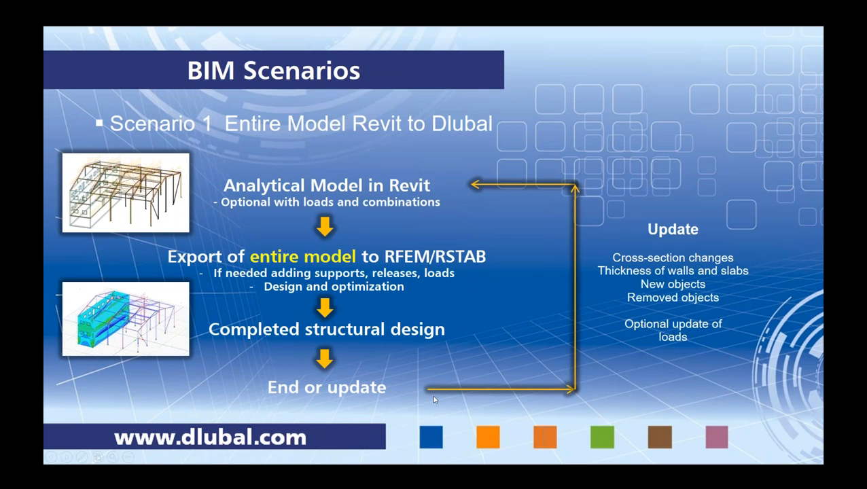
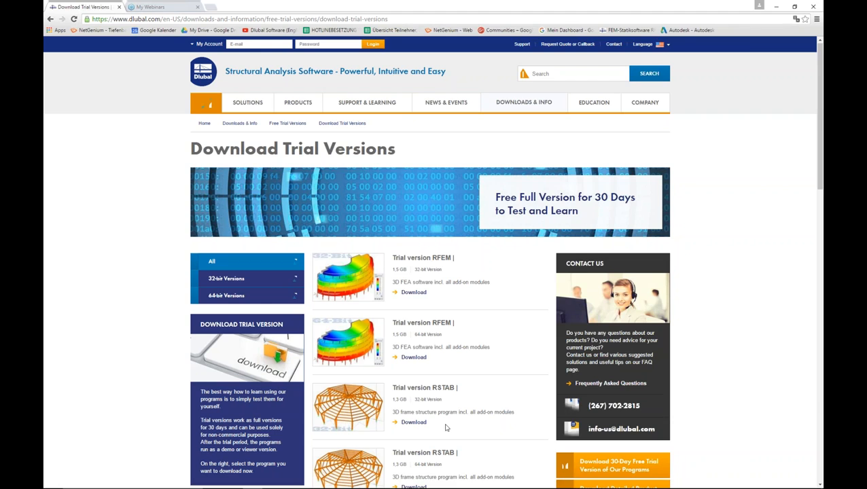
Switch to RFEM and bring the whole concrete building back into view
{"action": "mouse_move", "coordinate": [460, 479]}
{"action": "key", "text": "alt+Tab"}
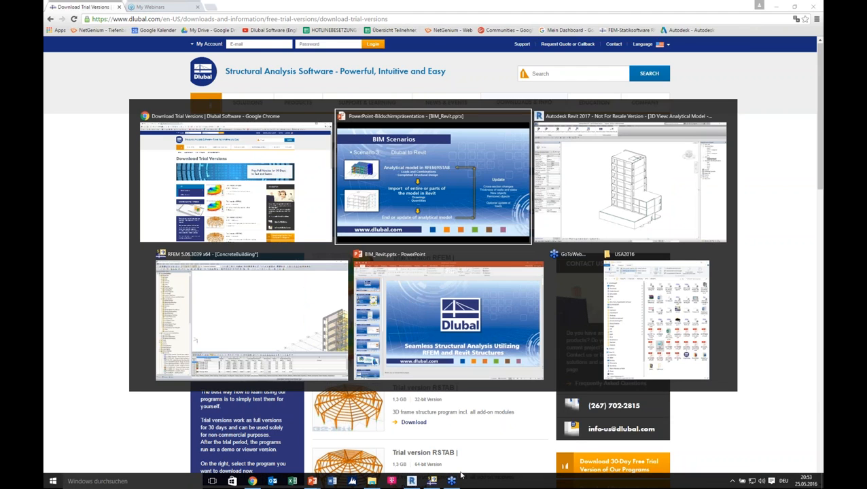
{"action": "key", "text": "alt+Tab"}
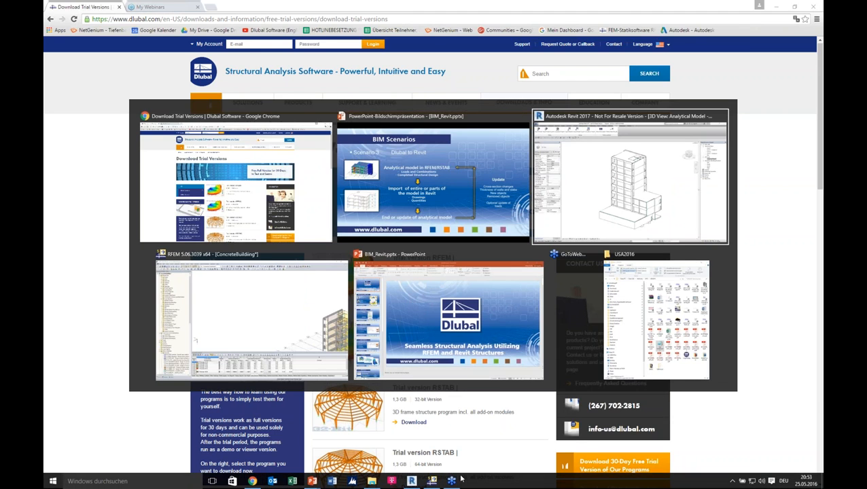
{"action": "key", "text": "alt+Tab"}
{"action": "key", "text": "alt+Tab"}
{"action": "key", "text": "alt+Tab"}
{"action": "key", "text": "alt+Tab"}
{"action": "key", "text": "alt+Tab"}
{"action": "key", "text": "alt+Tab"}
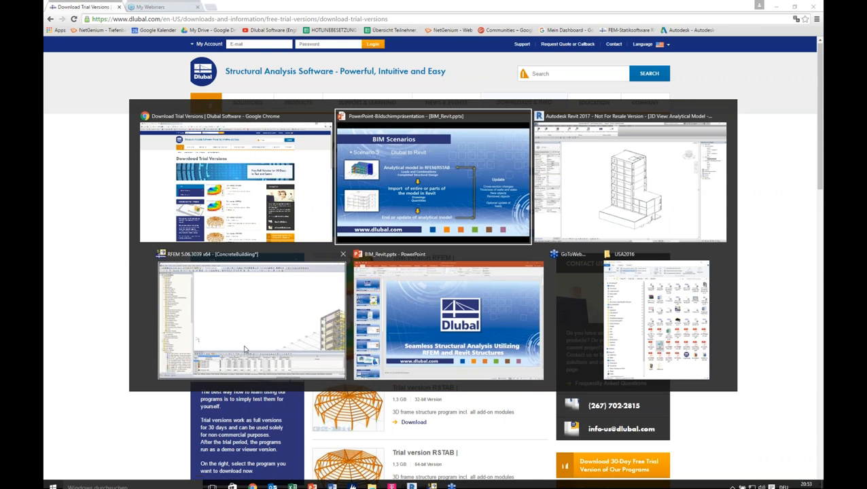
{"action": "left_click", "coordinate": [296, 329]}
{"action": "middle_click_drag", "start_coordinate": [348, 241], "coordinate": [150, 190]}
{"action": "scroll", "coordinate": [257, 191], "scroll_direction": "down", "scroll_amount": 2}
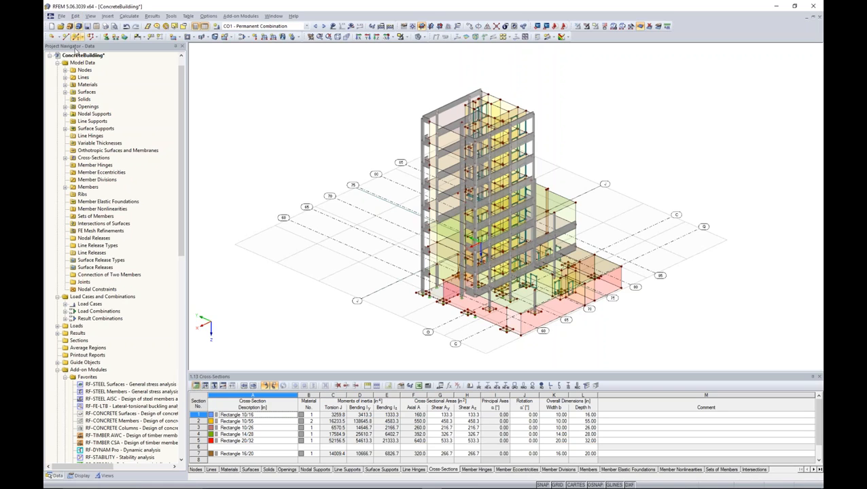
Create a new 3D model named eert with the Enable CAD/BIM model option turned on
{"action": "left_click", "coordinate": [52, 27]}
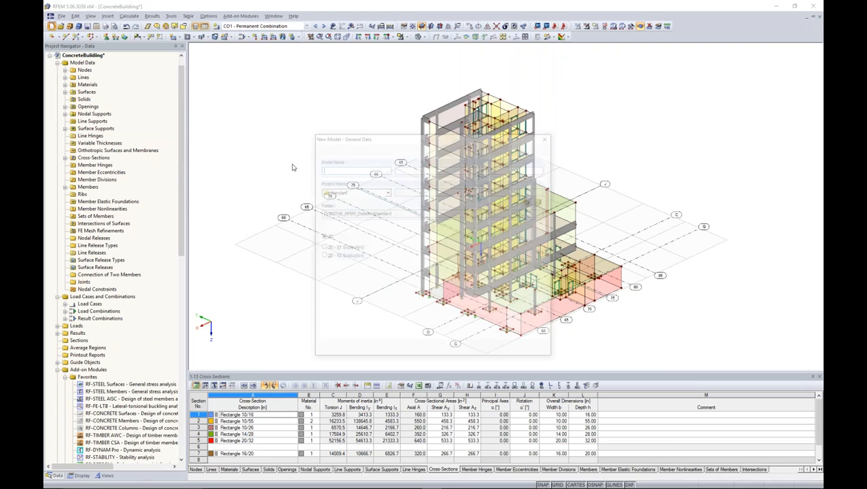
{"action": "type", "text": "test"}
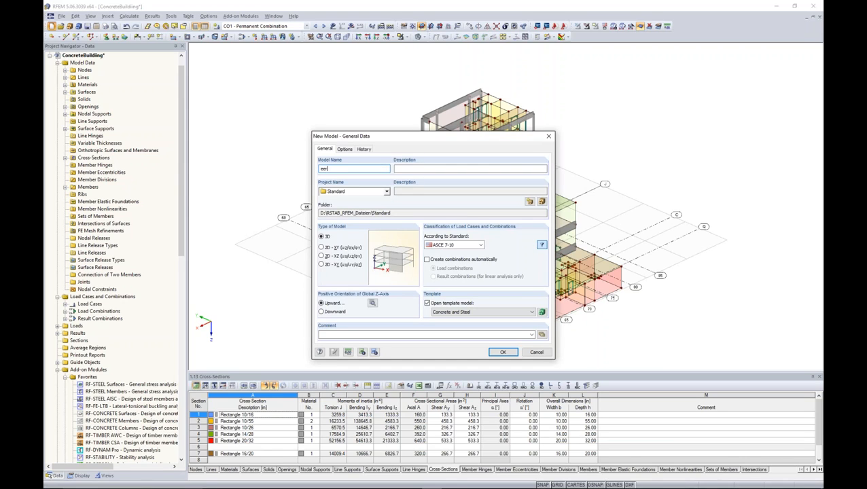
{"action": "left_click", "coordinate": [345, 150]}
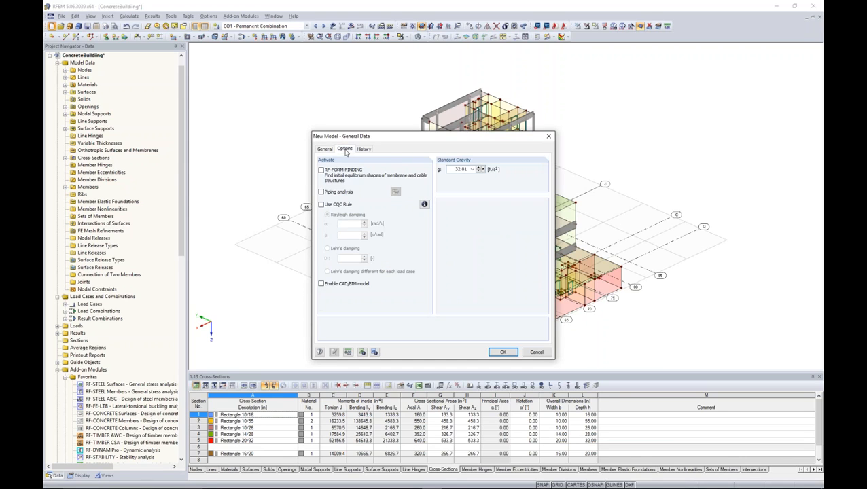
{"action": "left_click", "coordinate": [321, 283]}
{"action": "left_click", "coordinate": [499, 352]}
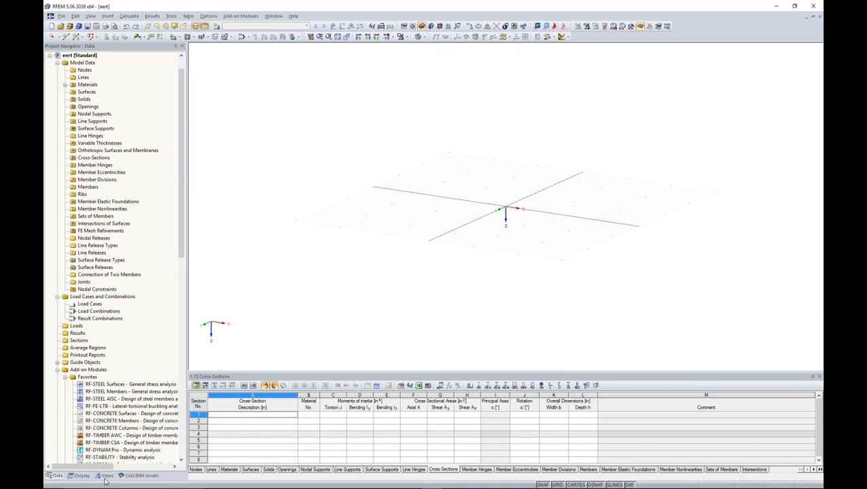
Load the file Test Archplan.ifc as a CAD/BIM model into the empty eert model
{"action": "left_click", "coordinate": [139, 476]}
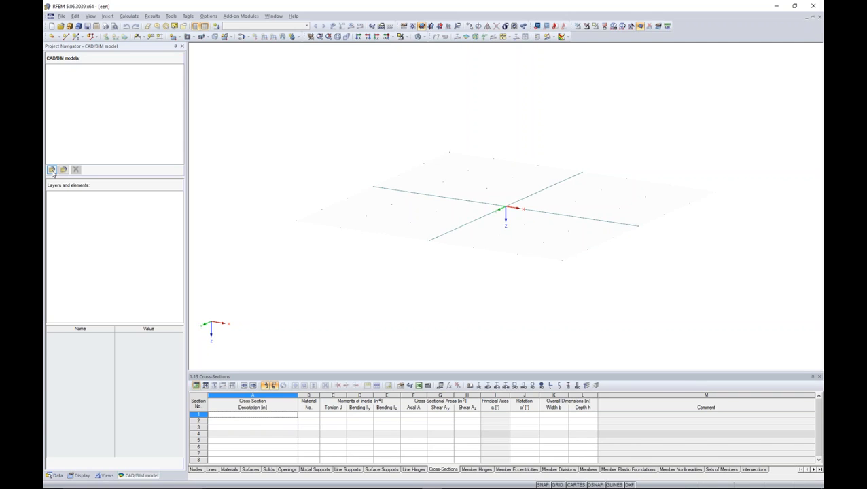
{"action": "left_click", "coordinate": [52, 170]}
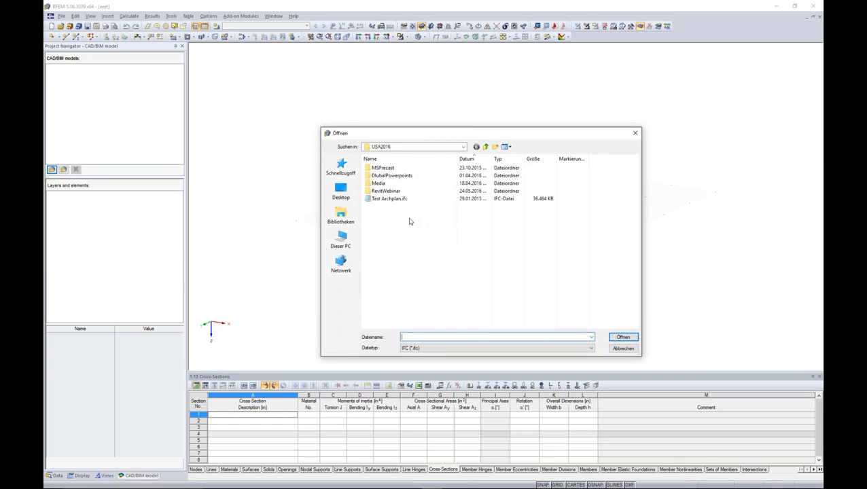
{"action": "left_click", "coordinate": [394, 198]}
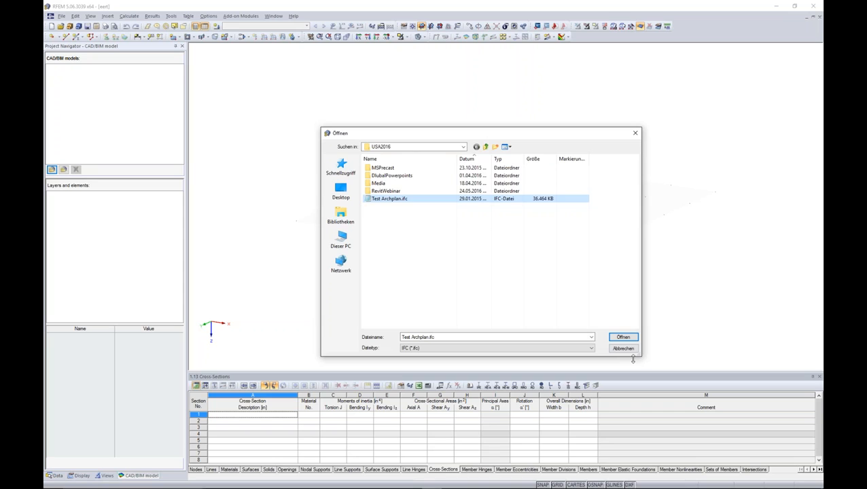
{"action": "left_click", "coordinate": [622, 338]}
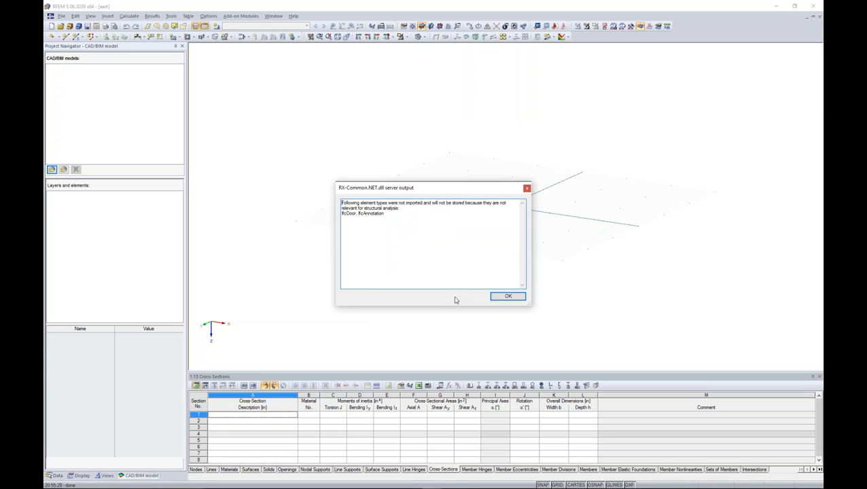
{"action": "left_click", "coordinate": [521, 297]}
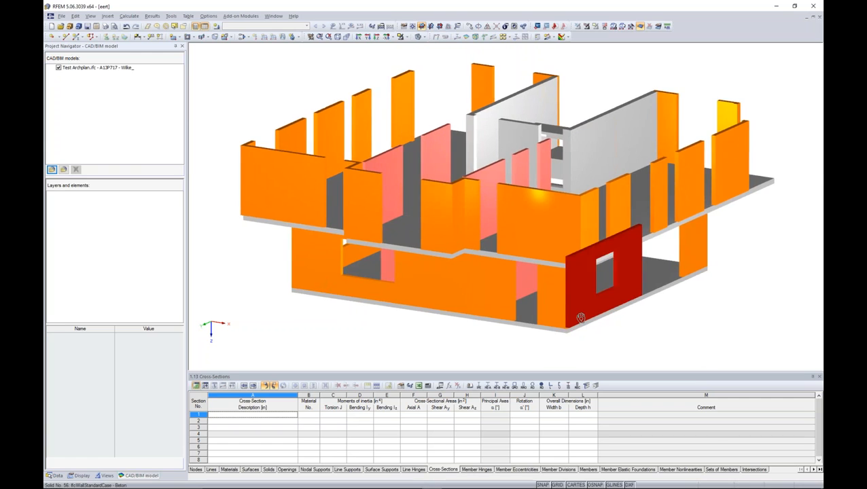
Orbit around the imported IFC building and take a closer look at its upper storey
{"action": "scroll", "coordinate": [553, 292], "scroll_direction": "down", "scroll_amount": 3}
{"action": "middle_click_drag", "start_coordinate": [554, 292], "coordinate": [490, 314], "text": "ctrl"}
{"action": "middle_click_drag", "start_coordinate": [428, 284], "coordinate": [306, 221], "text": "ctrl"}
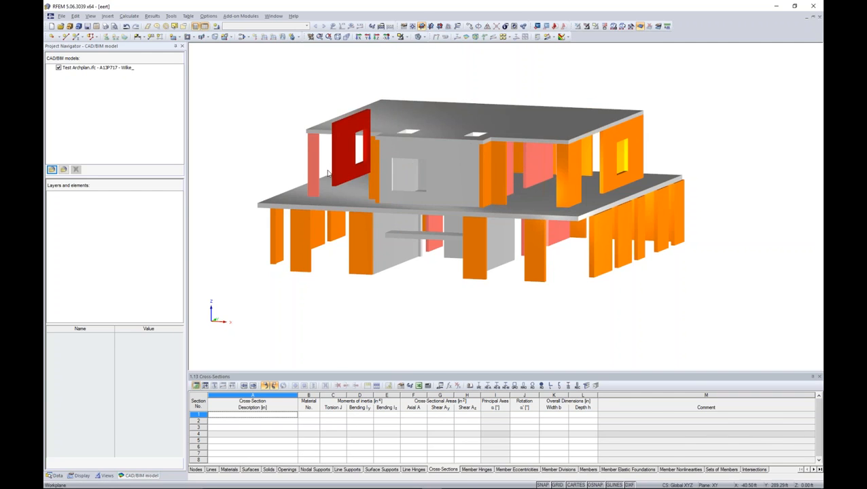
{"action": "scroll", "coordinate": [343, 142], "scroll_direction": "up", "scroll_amount": 3}
{"action": "scroll", "coordinate": [309, 180], "scroll_direction": "up", "scroll_amount": 3}
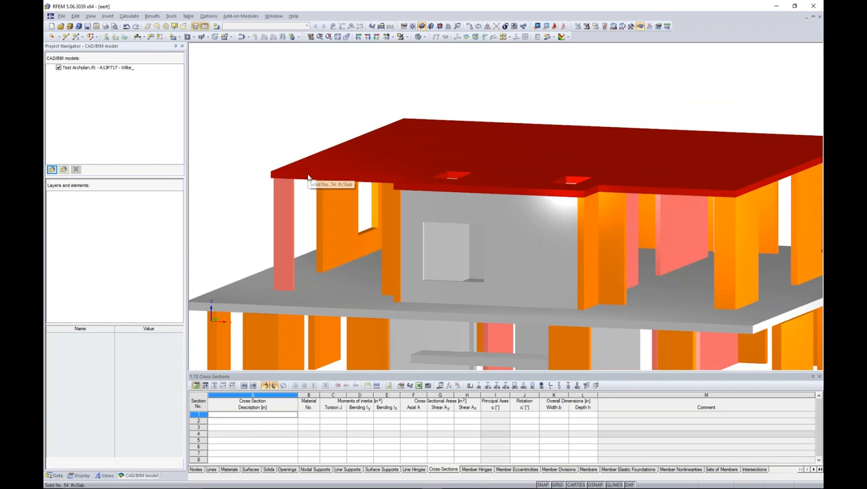
Examine the layers and elements of Test Archplan.ifc and highlight all IfcSlab elements in the building
{"action": "left_click", "coordinate": [111, 69]}
{"action": "left_click", "coordinate": [53, 195]}
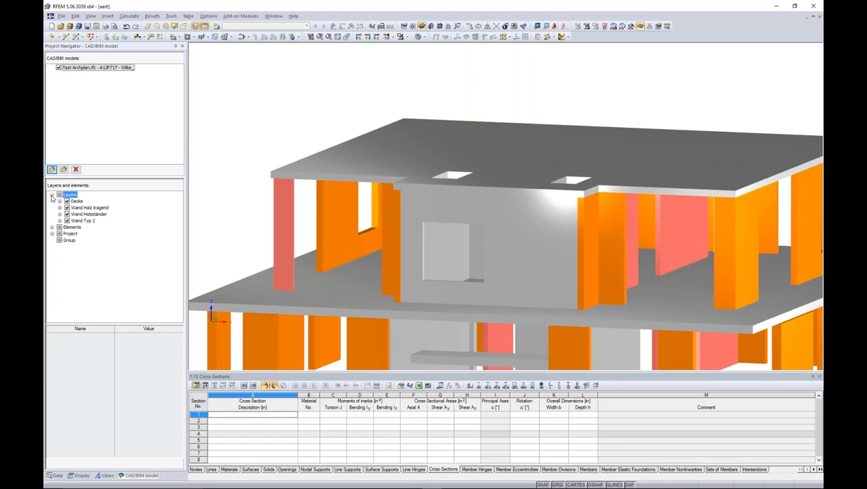
{"action": "left_click", "coordinate": [53, 196]}
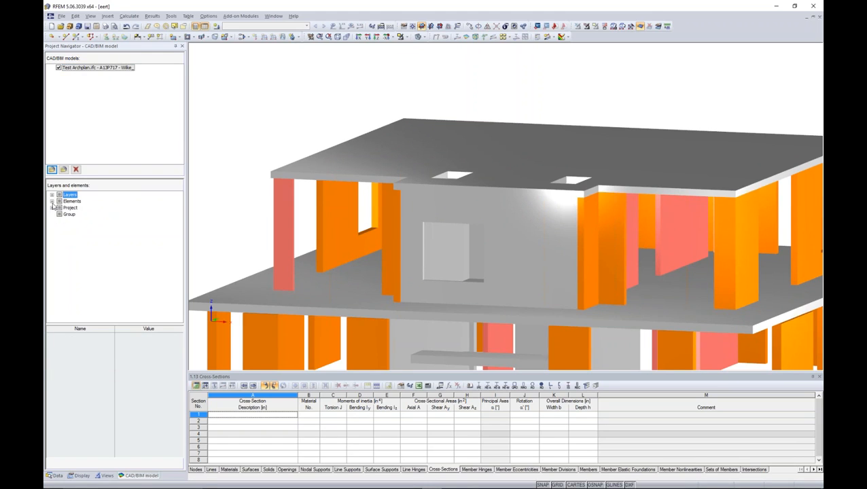
{"action": "left_click", "coordinate": [52, 202]}
{"action": "left_click", "coordinate": [60, 208]}
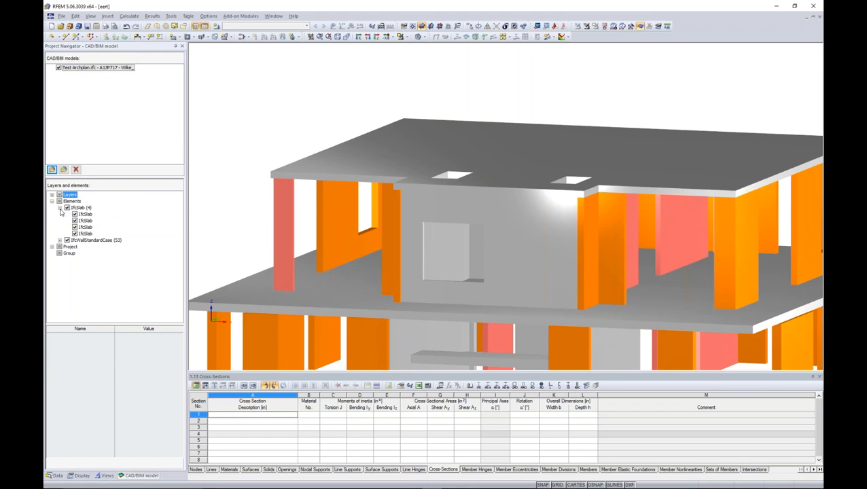
{"action": "left_click", "coordinate": [81, 207]}
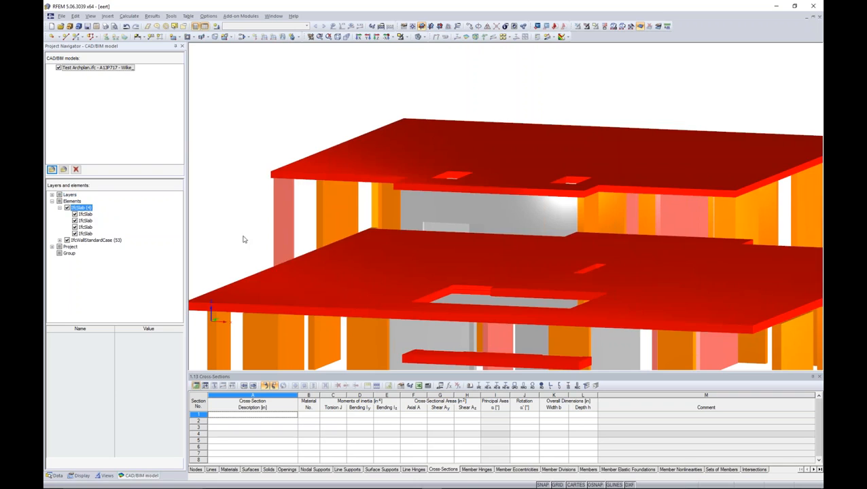
{"action": "scroll", "coordinate": [358, 259], "scroll_direction": "down", "scroll_amount": 2}
{"action": "left_click", "coordinate": [381, 131]}
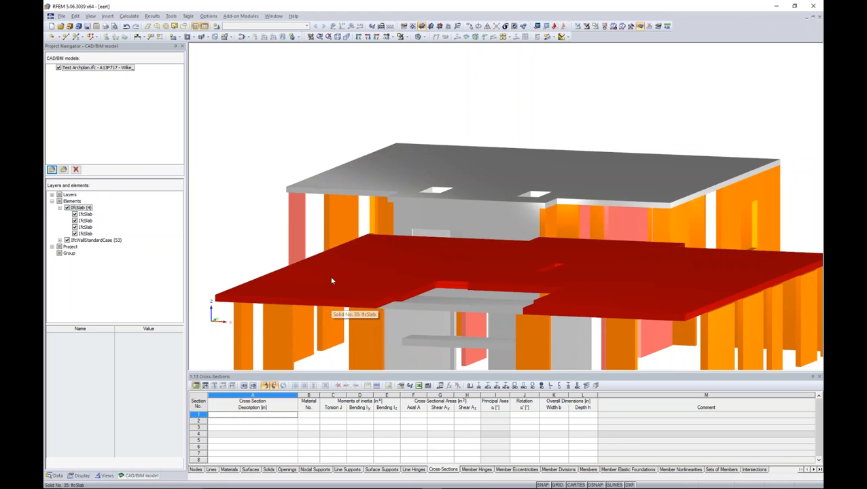
Convert the roof slab into a centric analytical surface 7.0866 in thick with material Concrete f'c = 4000 psi
{"action": "right_click", "coordinate": [346, 184]}
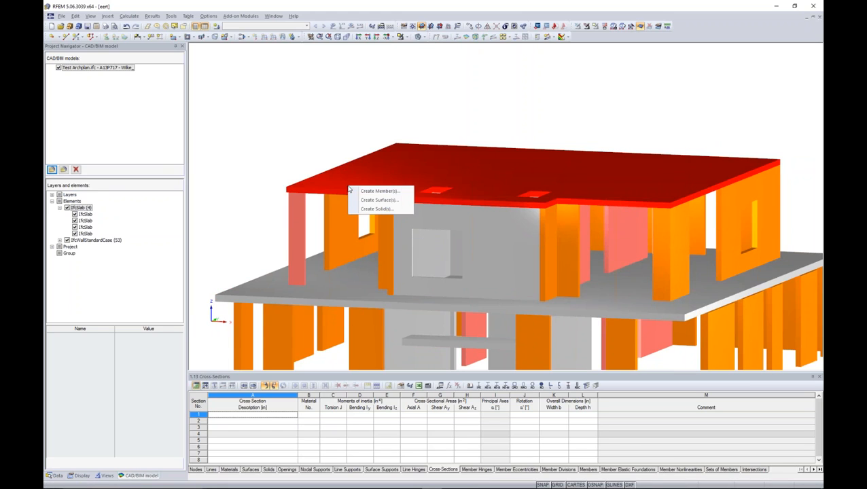
{"action": "left_click", "coordinate": [370, 201]}
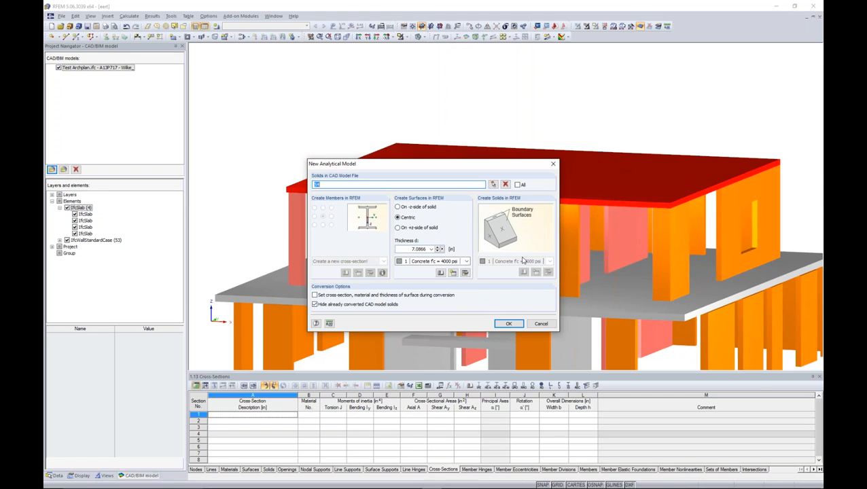
{"action": "left_click", "coordinate": [508, 325]}
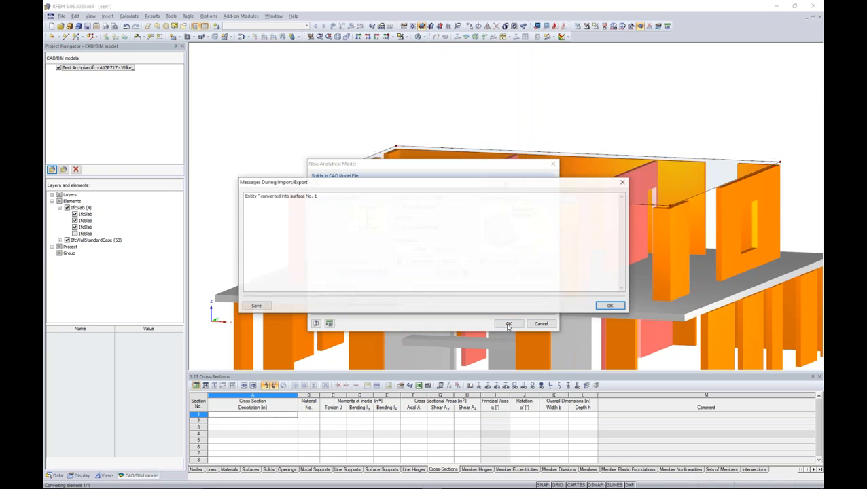
{"action": "left_click", "coordinate": [609, 307]}
Hide the Test Archplan.ifc CAD model and inspect the converted roof surface with its two openings on its own
{"action": "middle_click_drag", "start_coordinate": [572, 282], "coordinate": [488, 292]}
{"action": "scroll", "coordinate": [488, 292], "scroll_direction": "up", "scroll_amount": 1}
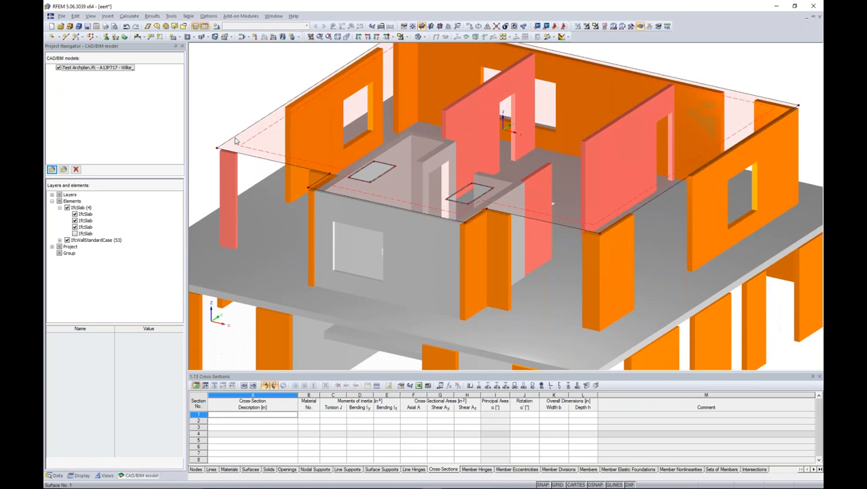
{"action": "left_click", "coordinate": [59, 68]}
{"action": "middle_click_drag", "start_coordinate": [400, 275], "coordinate": [404, 312], "text": "ctrl"}
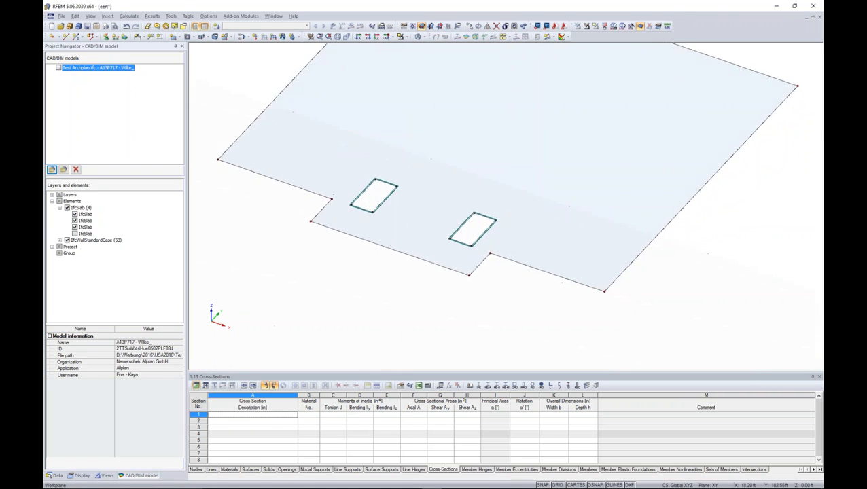
{"action": "scroll", "coordinate": [404, 314], "scroll_direction": "down", "scroll_amount": 1}
{"action": "scroll", "coordinate": [505, 181], "scroll_direction": "down", "scroll_amount": 3}
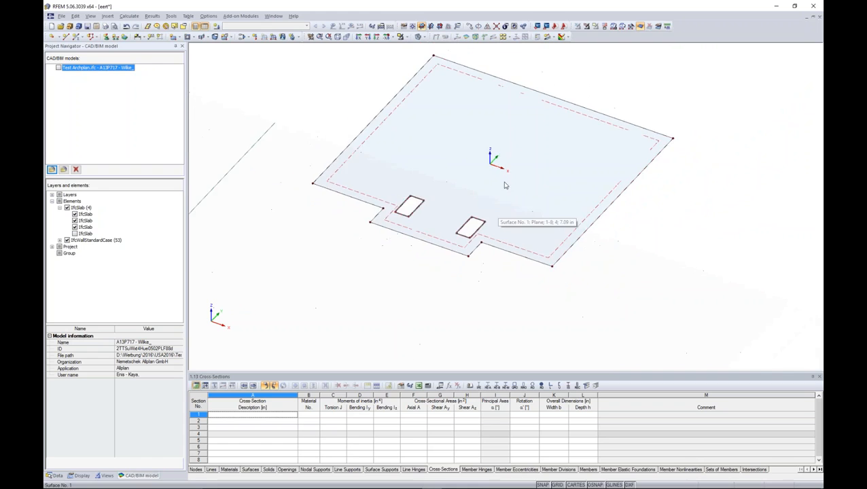
{"action": "middle_click_drag", "start_coordinate": [513, 197], "coordinate": [544, 221]}
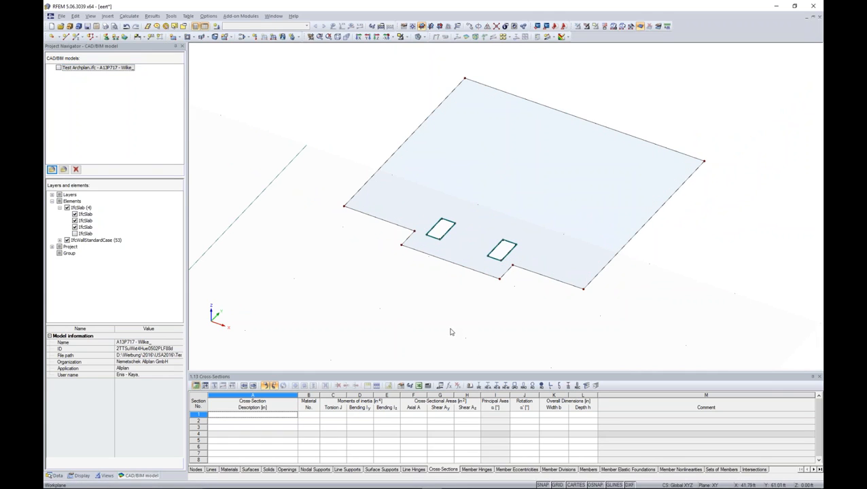
{"action": "scroll", "coordinate": [437, 327], "scroll_direction": "down", "scroll_amount": 1}
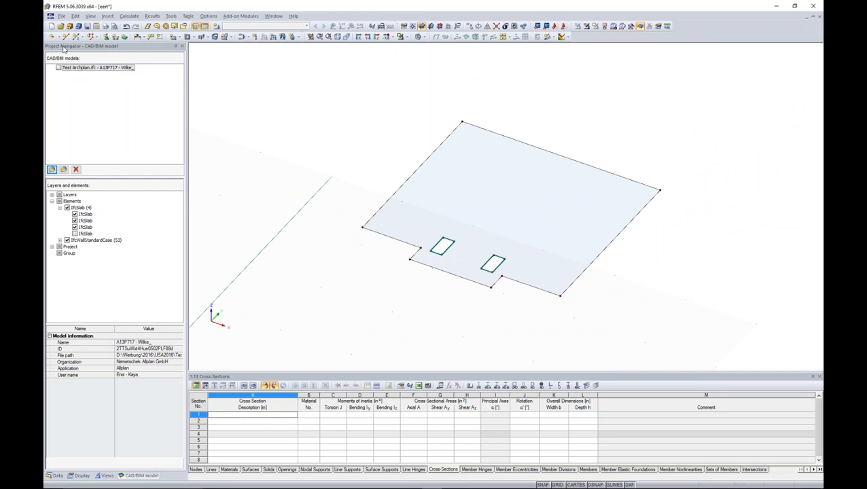
Bring up the import formats and their detail settings with the conversion files
{"action": "left_click", "coordinate": [61, 16]}
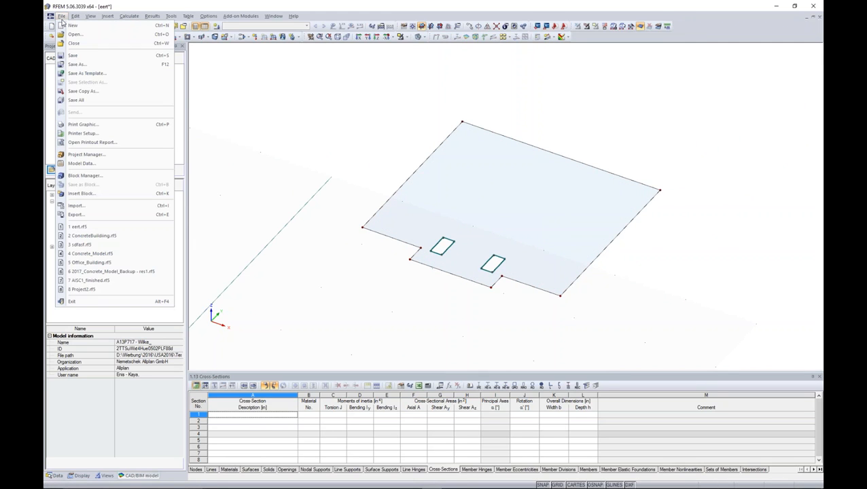
{"action": "left_click", "coordinate": [82, 206]}
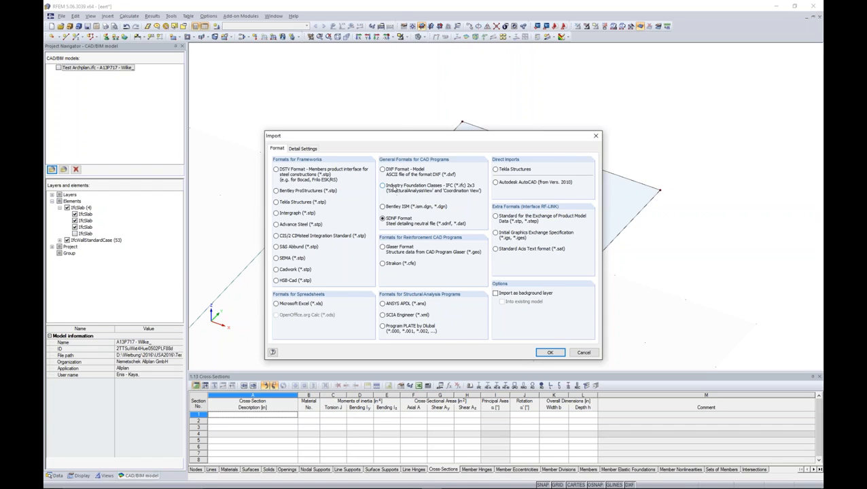
{"action": "left_click", "coordinate": [299, 148]}
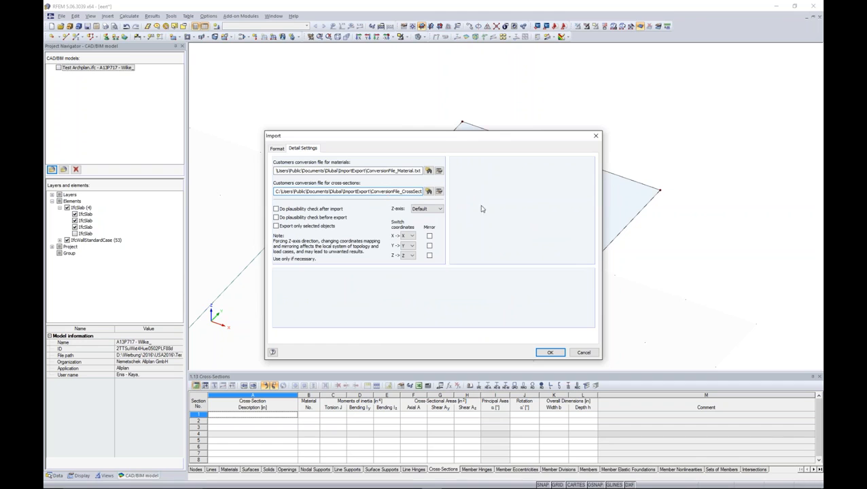
Review the material conversion table and the library material assigned to Concrete - CONCR_4, leaving the import without changes
{"action": "left_click", "coordinate": [440, 171]}
{"action": "left_click", "coordinate": [362, 202]}
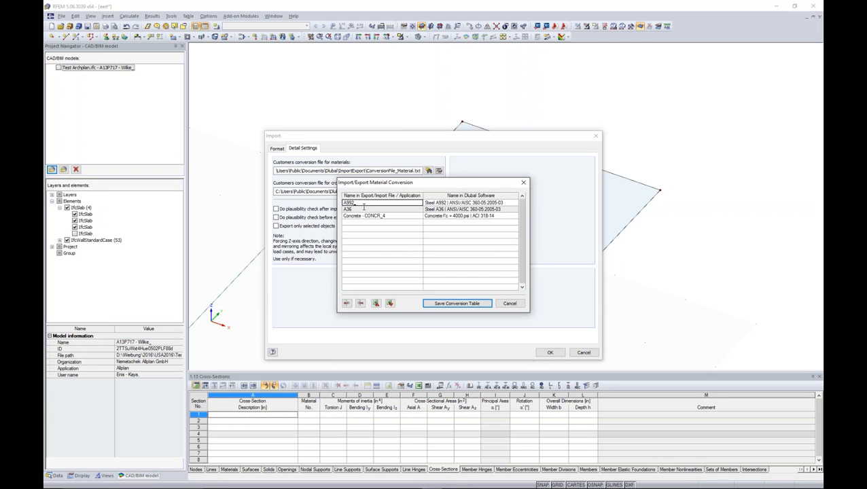
{"action": "left_click", "coordinate": [394, 216]}
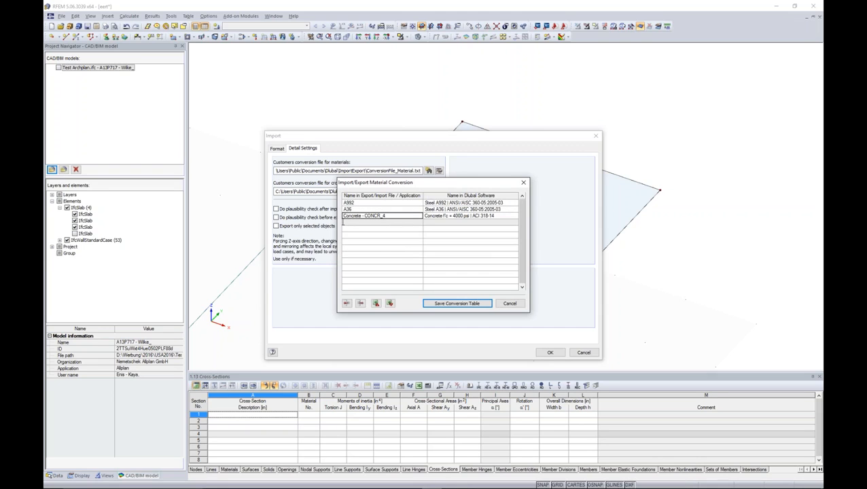
{"action": "left_click", "coordinate": [479, 216]}
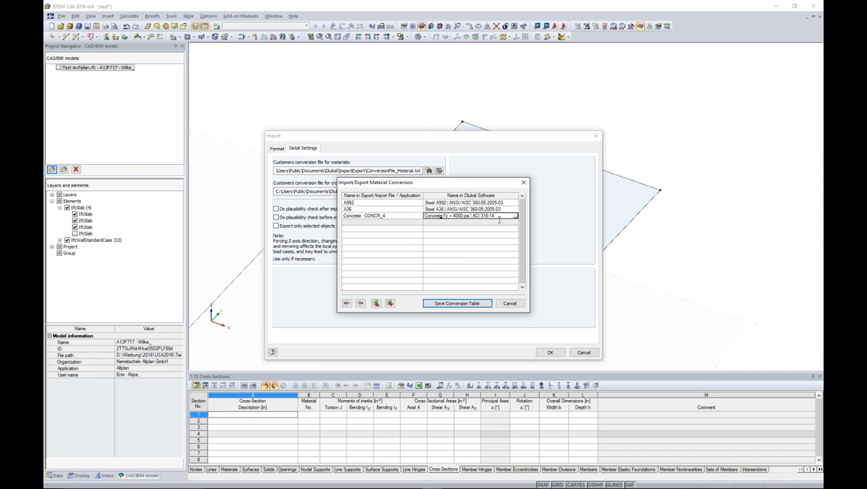
{"action": "left_click", "coordinate": [514, 216]}
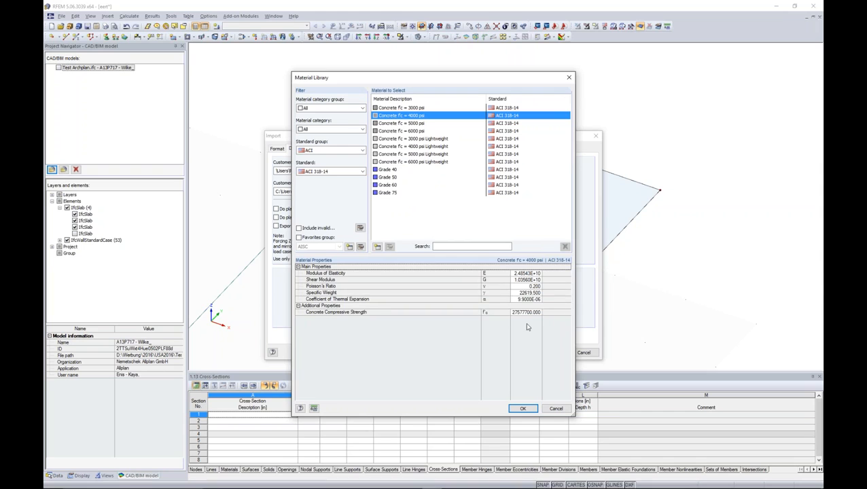
{"action": "left_click", "coordinate": [555, 410]}
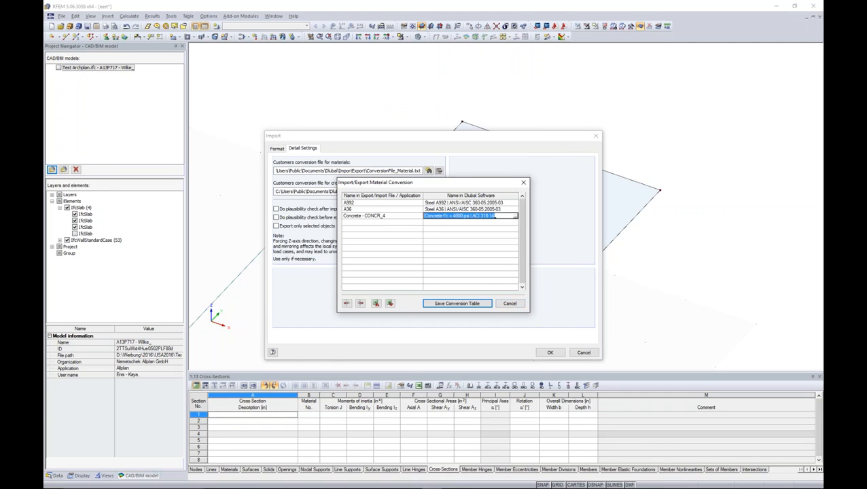
{"action": "left_click", "coordinate": [508, 305]}
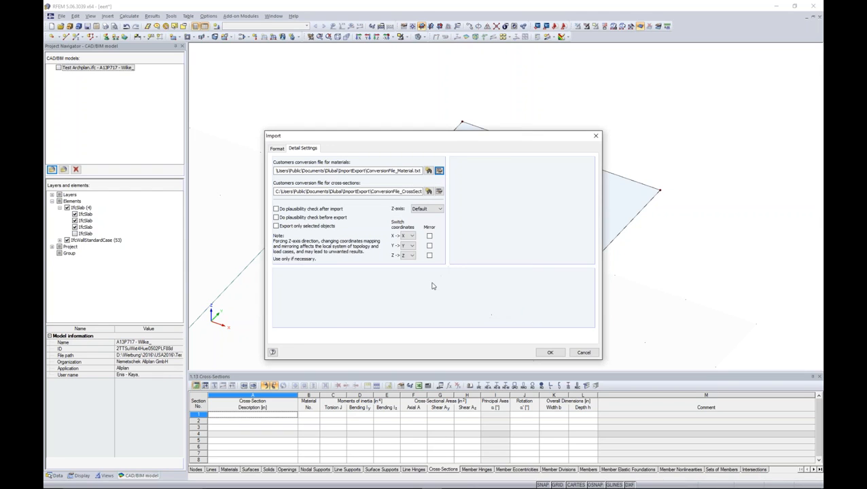
{"action": "left_click", "coordinate": [584, 353]}
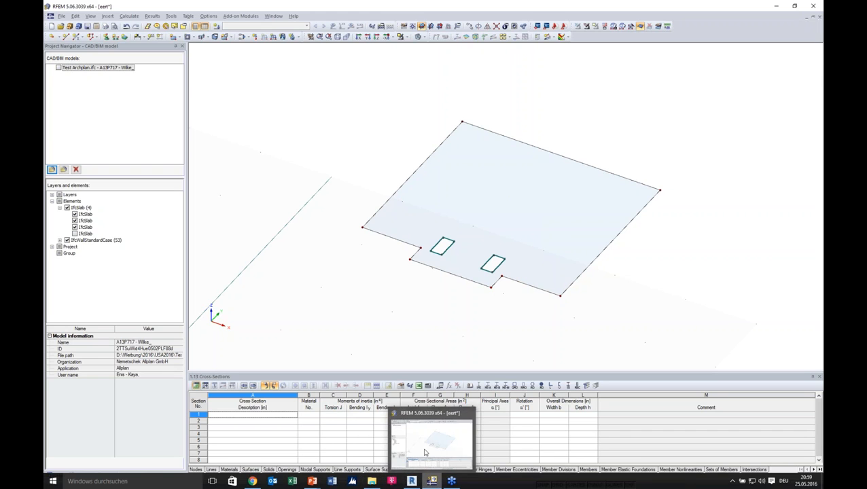
Switch to the 2017_AISC_Complete_With_Loads_start2 model and show it in a maximized window
{"action": "scroll", "coordinate": [264, 230], "scroll_direction": "down", "scroll_amount": 1}
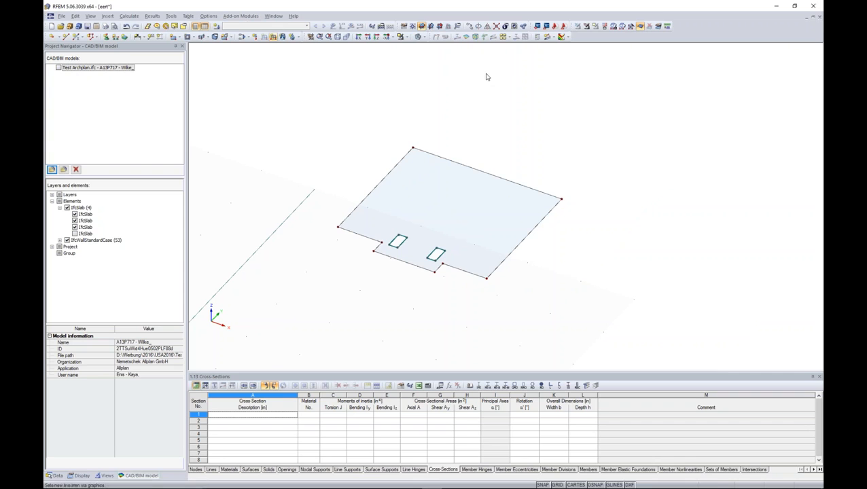
{"action": "left_click", "coordinate": [812, 17]}
{"action": "left_click", "coordinate": [669, 73]}
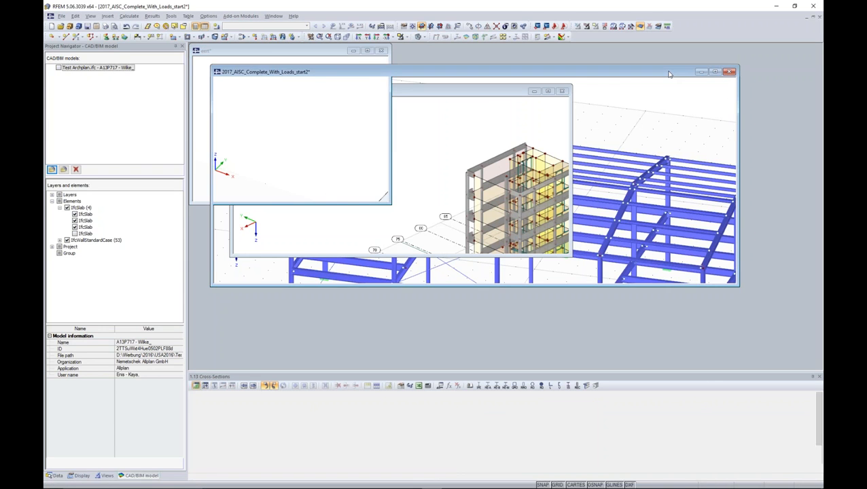
{"action": "double_click", "coordinate": [668, 74]}
{"action": "middle_click_drag", "start_coordinate": [508, 200], "coordinate": [504, 202]}
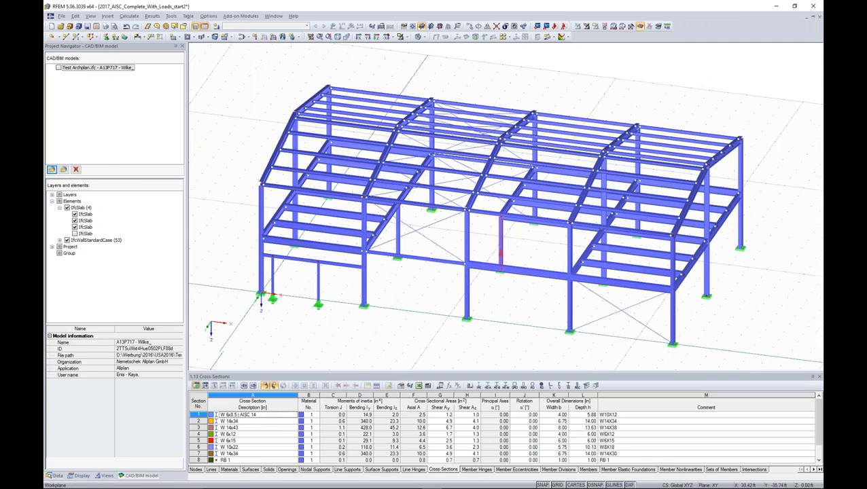
{"action": "middle_click_drag", "start_coordinate": [485, 235], "coordinate": [467, 220]}
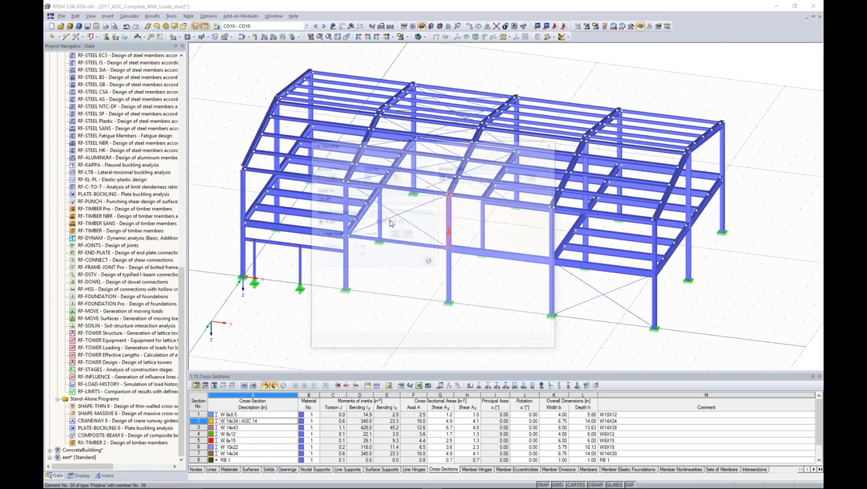
Examine the stiffness modification of column member 38 according to AISC 360-10 C2.3(2), trying τb set to 1 and then iterative
{"action": "double_click", "coordinate": [448, 224]}
{"action": "left_click", "coordinate": [405, 155]}
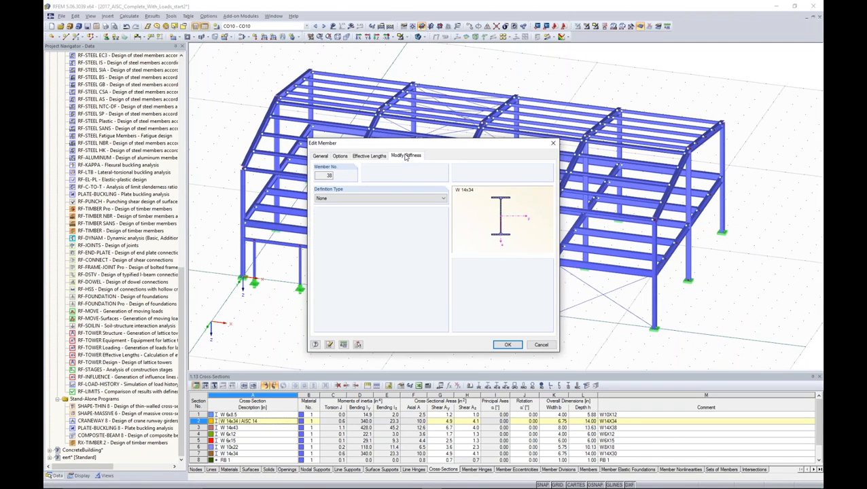
{"action": "left_click", "coordinate": [333, 200]}
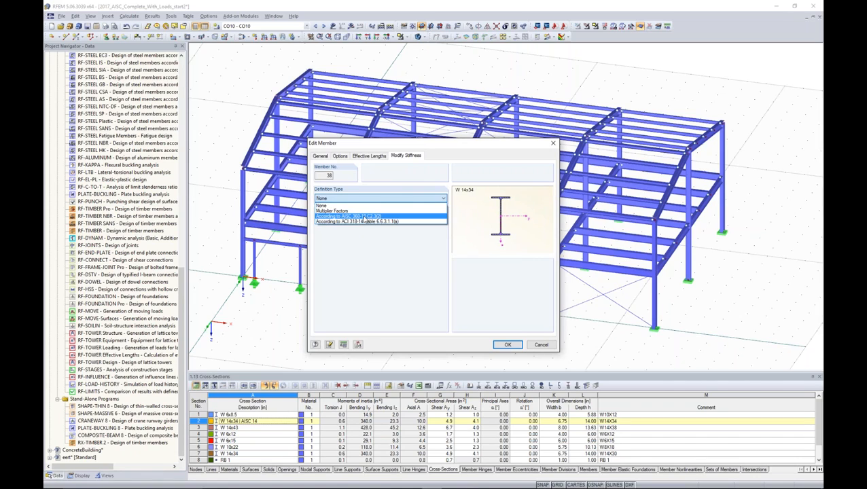
{"action": "left_click", "coordinate": [365, 216]}
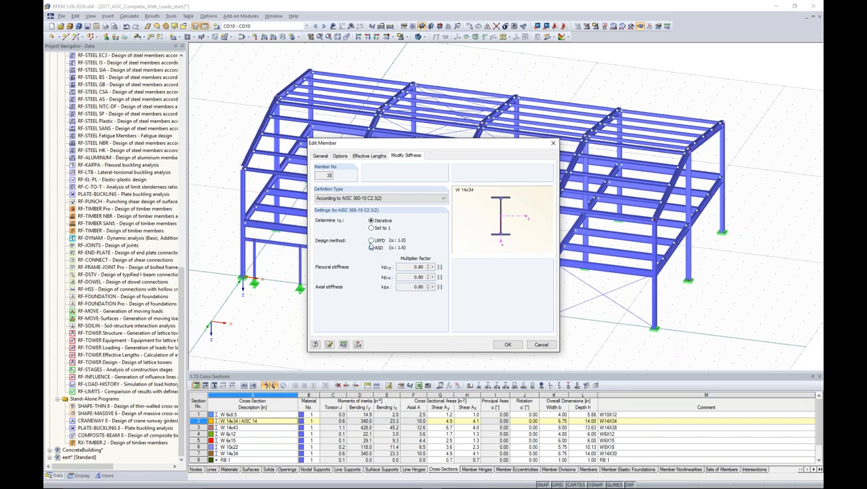
{"action": "left_click", "coordinate": [371, 229]}
{"action": "left_click", "coordinate": [371, 221]}
Compare the Multiplier Factors definition type with AISC 360-10 C2.3(2) for member 38, discard the edits and deselect the member
{"action": "left_click", "coordinate": [404, 199]}
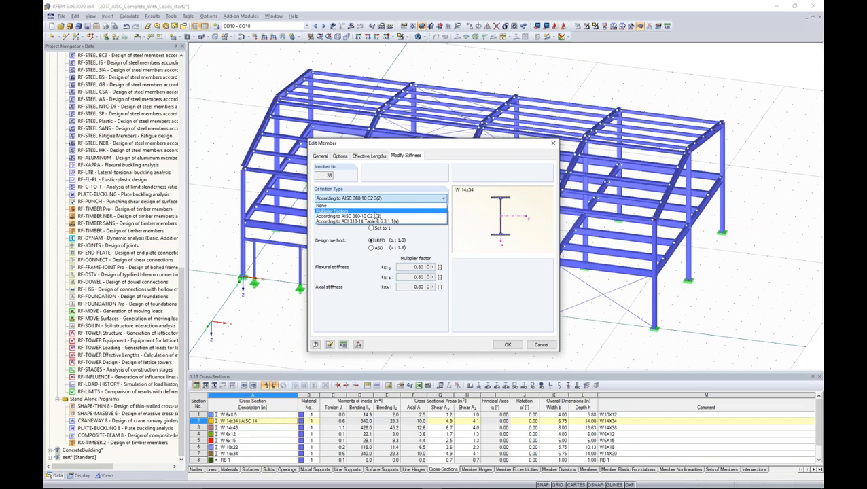
{"action": "left_click", "coordinate": [375, 211]}
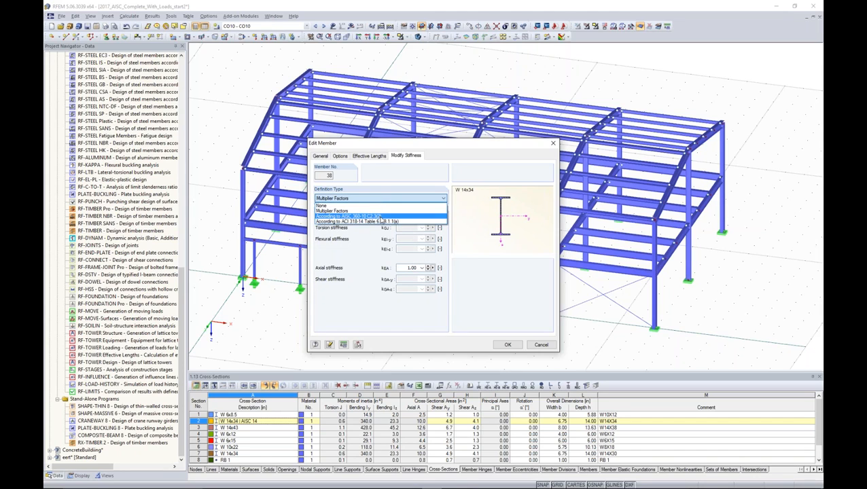
{"action": "left_click", "coordinate": [380, 217]}
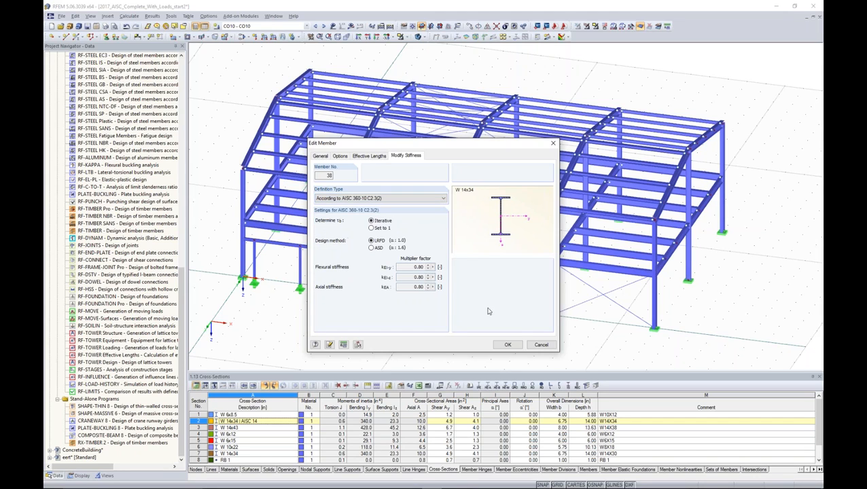
{"action": "left_click", "coordinate": [540, 345]}
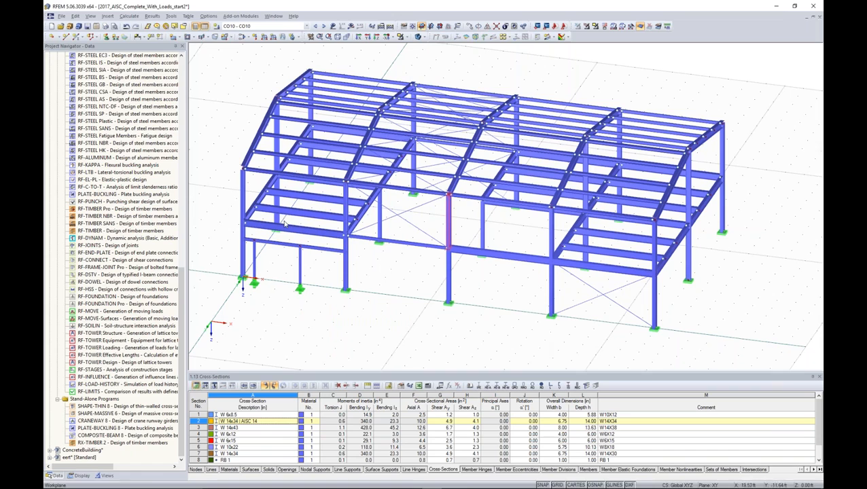
{"action": "left_click", "coordinate": [364, 307]}
{"action": "scroll", "coordinate": [403, 315], "scroll_direction": "down", "scroll_amount": 1}
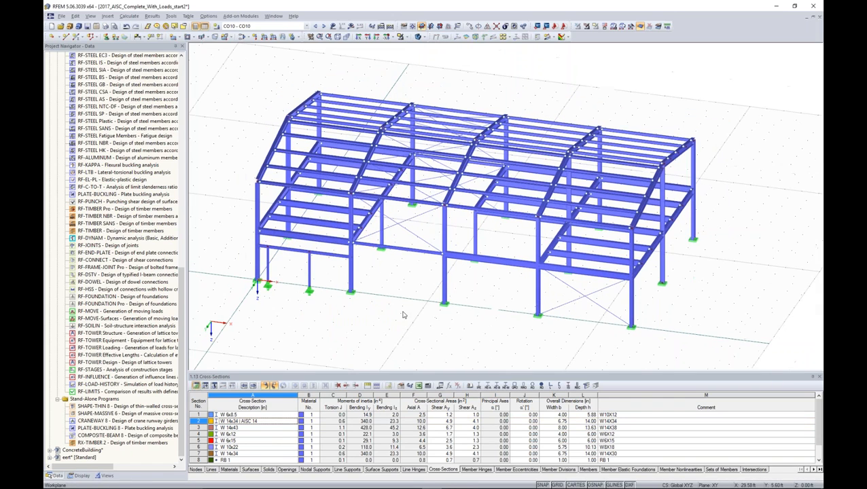
{"action": "scroll", "coordinate": [403, 314], "scroll_direction": "down", "scroll_amount": 2}
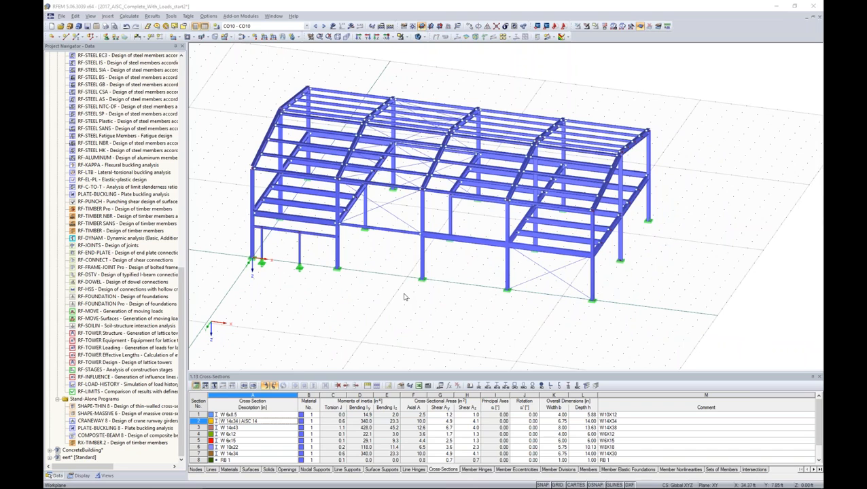
Switch to the presentation slideshow and advance to the More Information slide
{"action": "key", "text": "alt+Tab"}
{"action": "key", "text": "alt+Tab"}
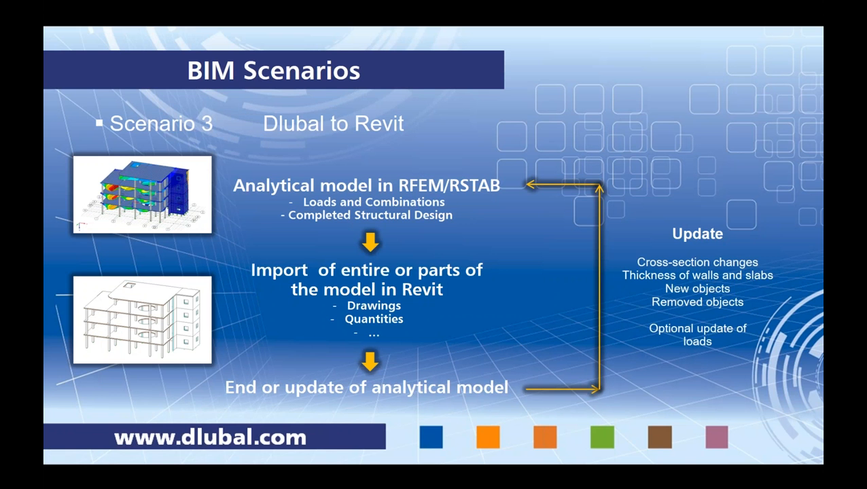
{"action": "key", "text": "Right"}
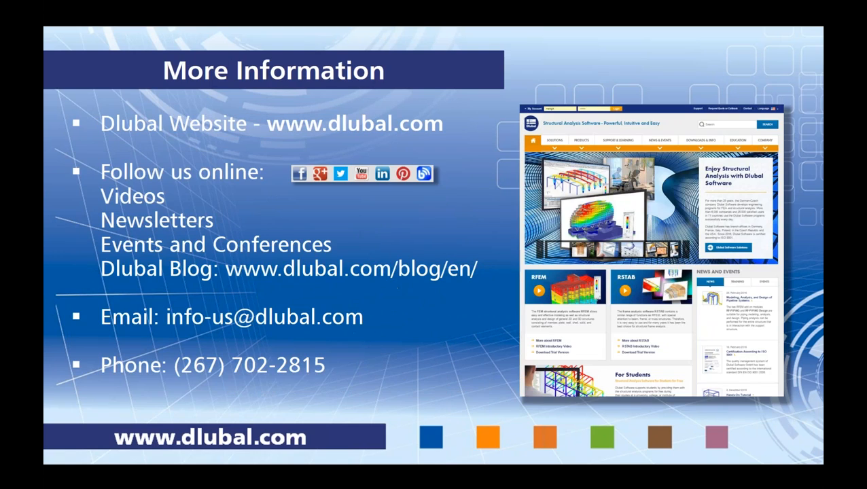